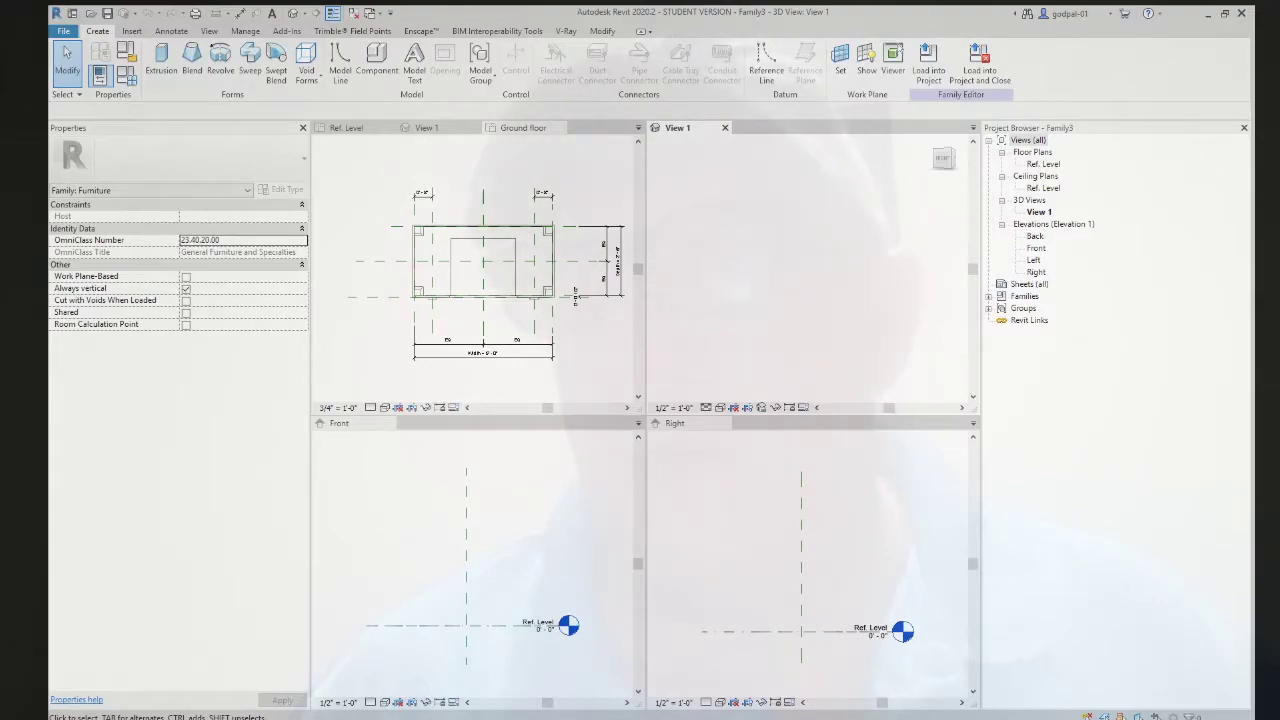
- Check the new family's 3D view and its Right and Front elevations
{"action": "left_click", "coordinate": [532, 173]}
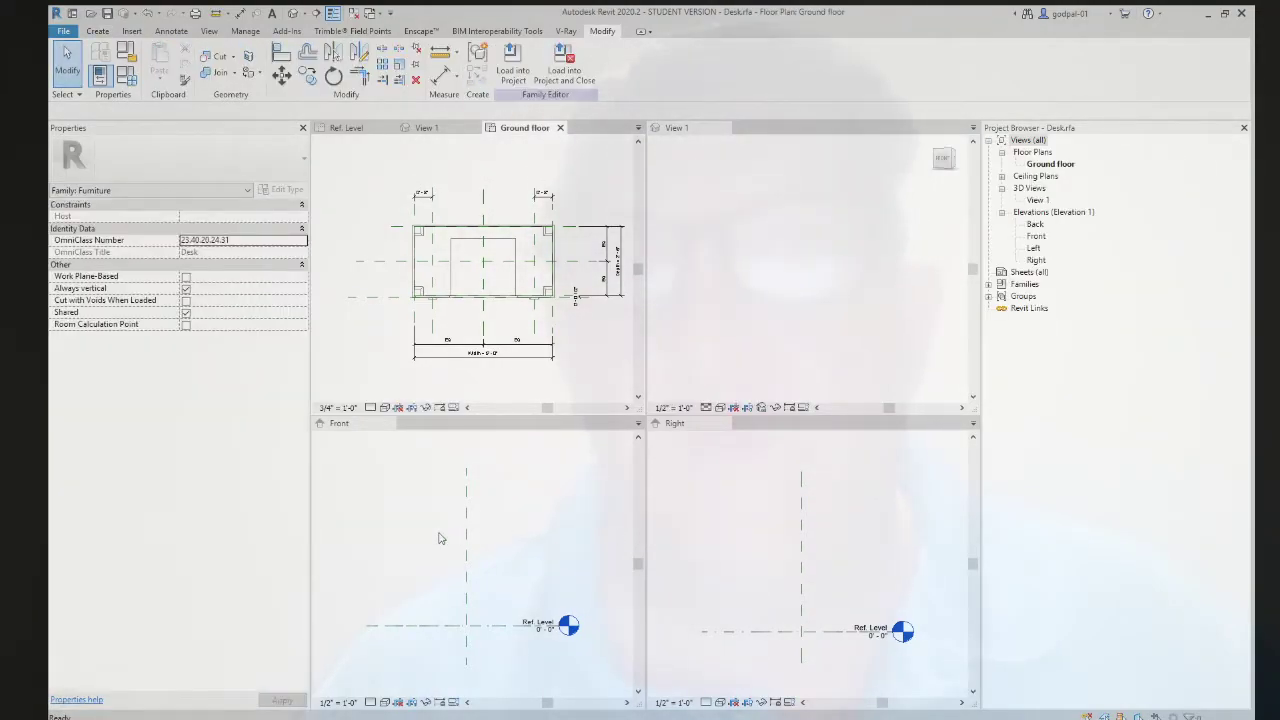
{"action": "left_click", "coordinate": [736, 212]}
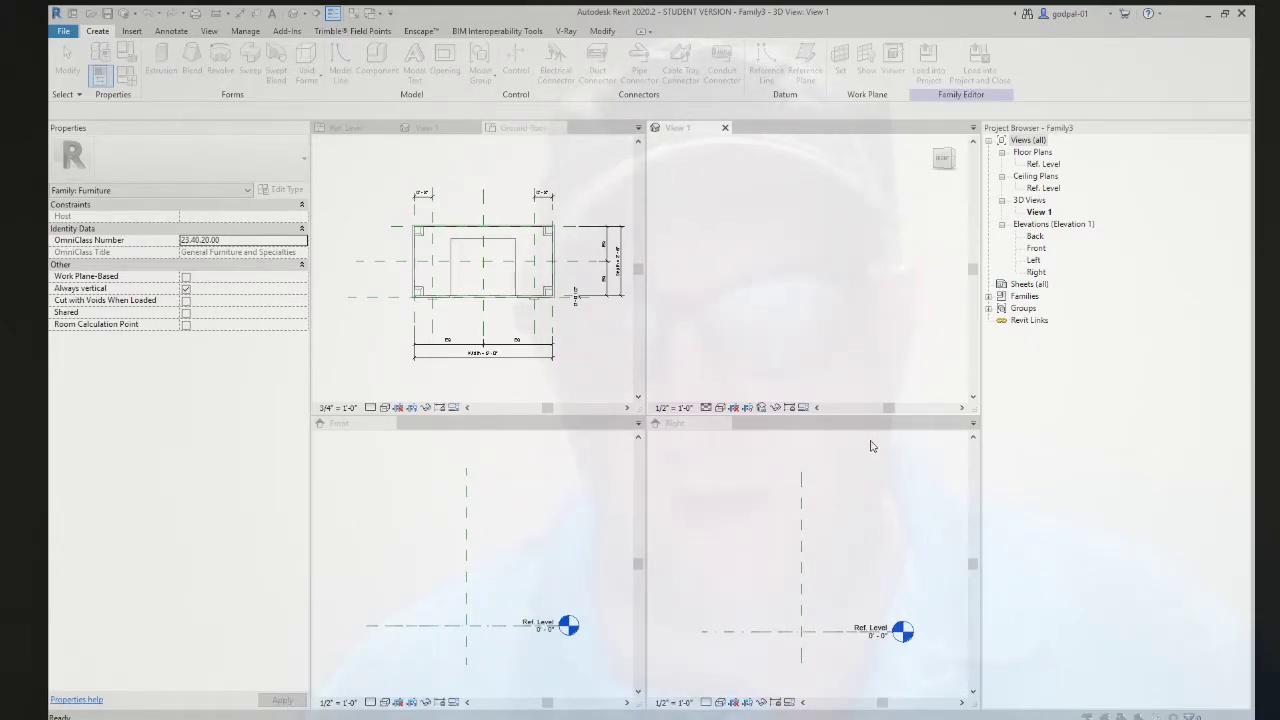
{"action": "left_click", "coordinate": [870, 220]}
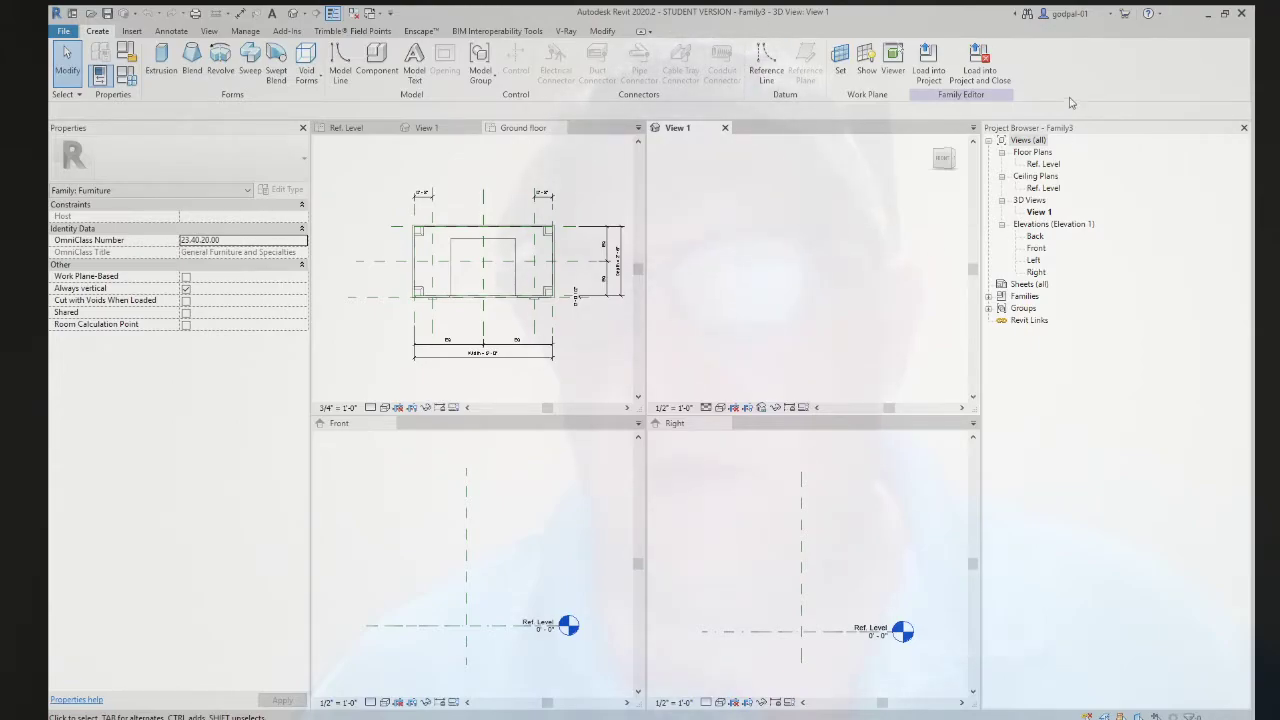
{"action": "left_click", "coordinate": [800, 543]}
{"action": "left_click", "coordinate": [546, 557]}
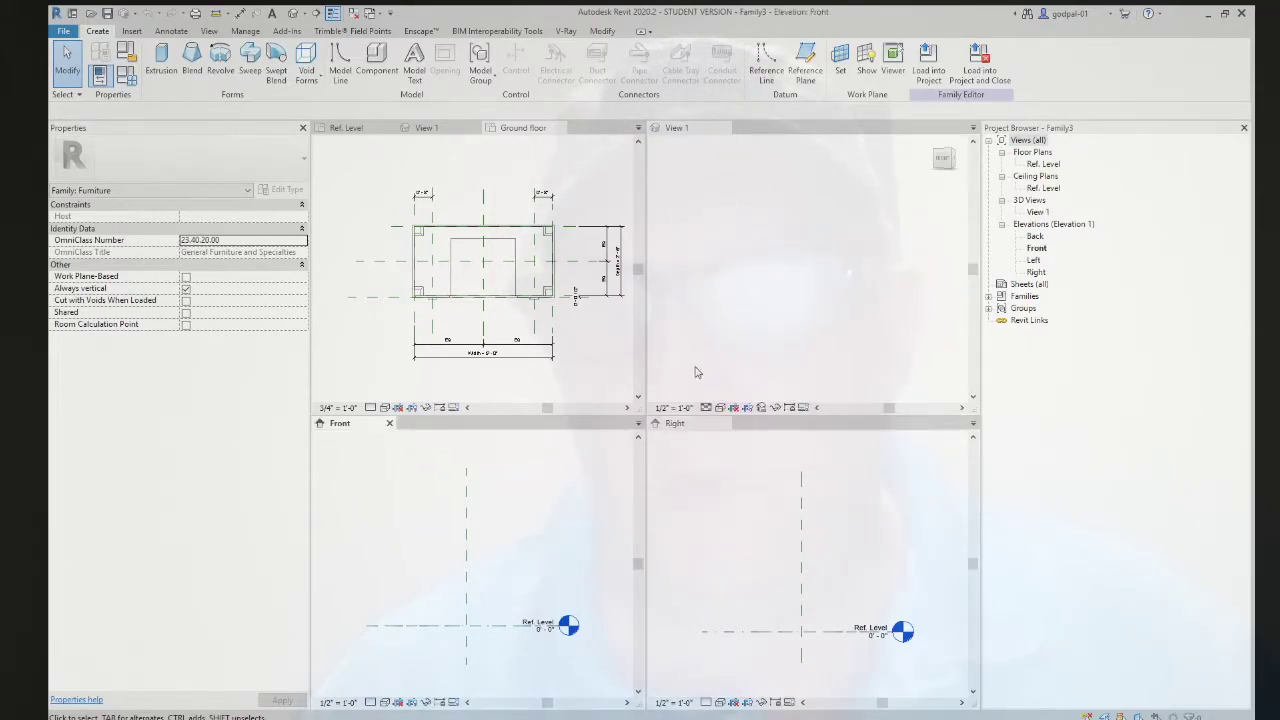
{"action": "left_click", "coordinate": [696, 371]}
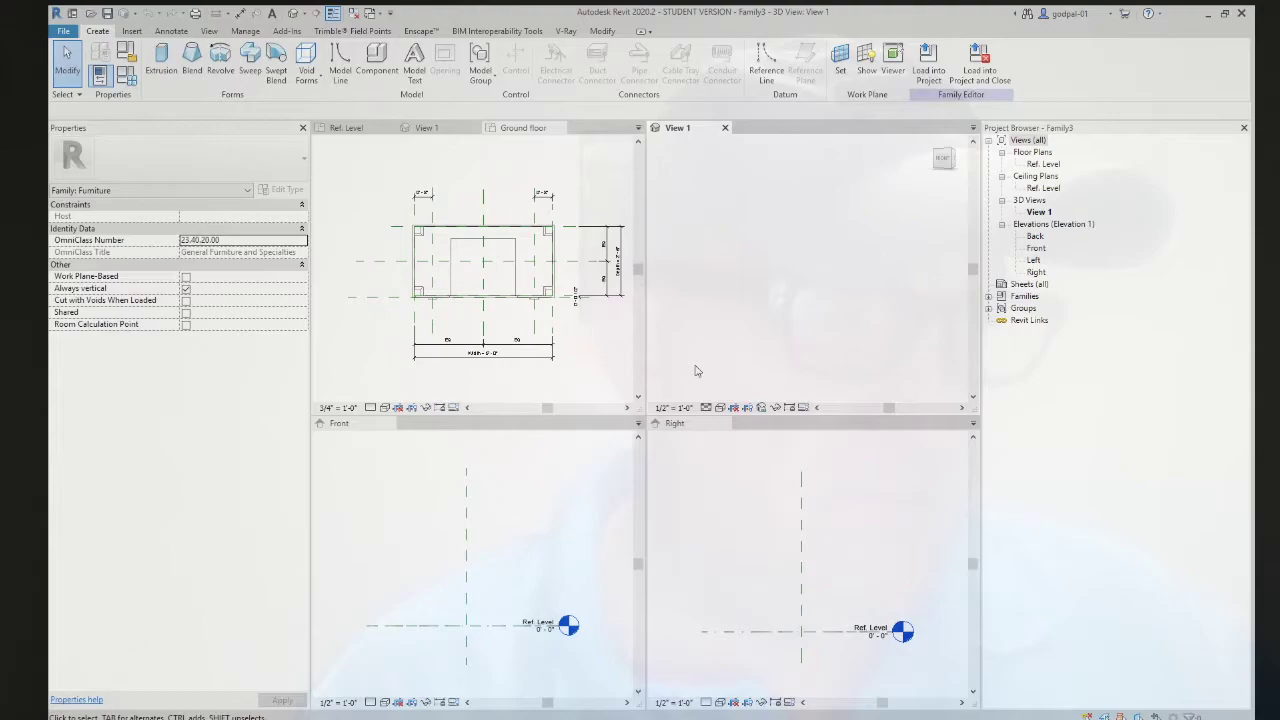
- Look over the desk's Ground floor plan and 3D view, then activate Family3's Ref. Level plan
{"action": "left_click", "coordinate": [491, 179]}
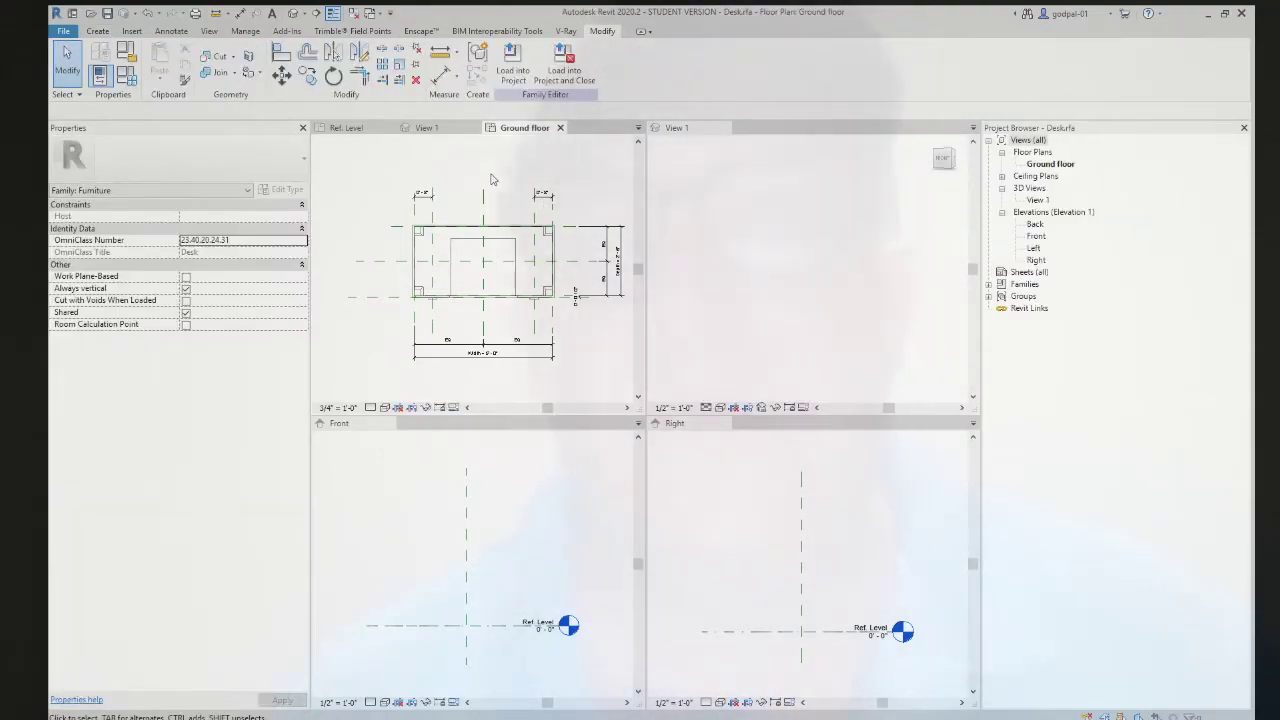
{"action": "middle_click_drag", "start_coordinate": [491, 179], "coordinate": [462, 174]}
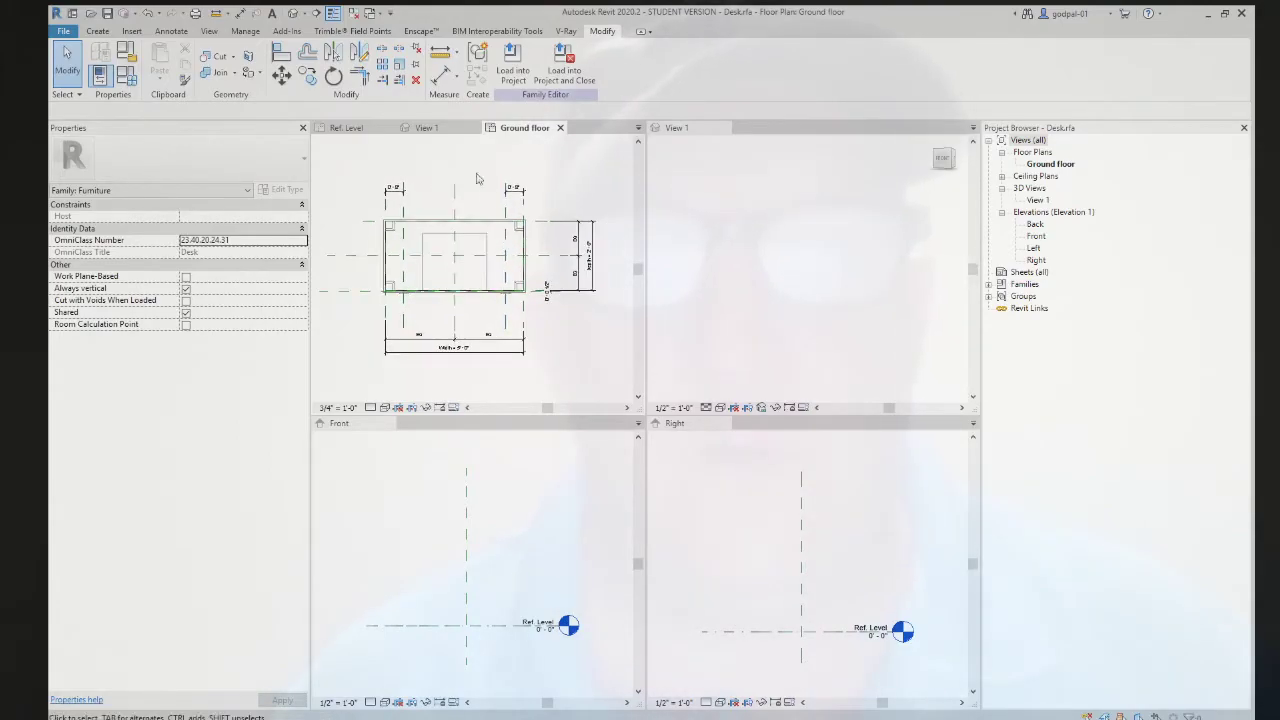
{"action": "left_click", "coordinate": [424, 128]}
{"action": "left_click", "coordinate": [348, 128]}
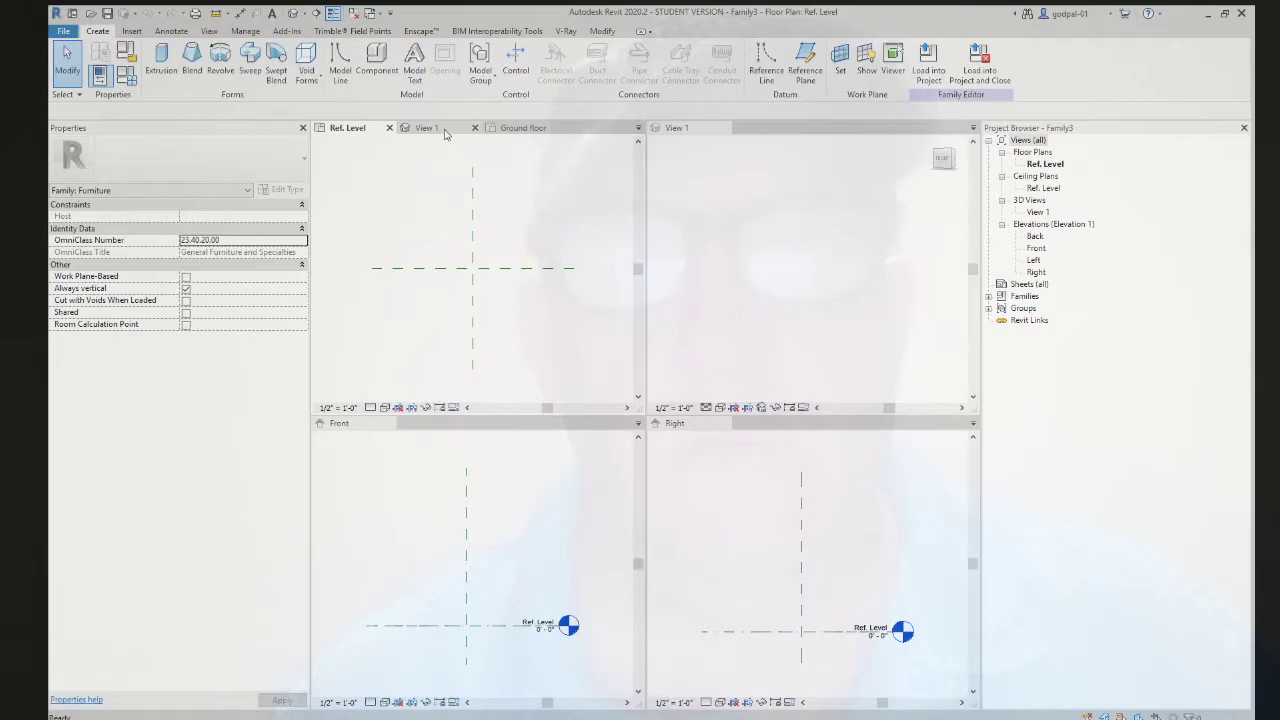
- Tile all open desk and Family3 views with WT and fit each with ZA
{"action": "left_click", "coordinate": [447, 130]}
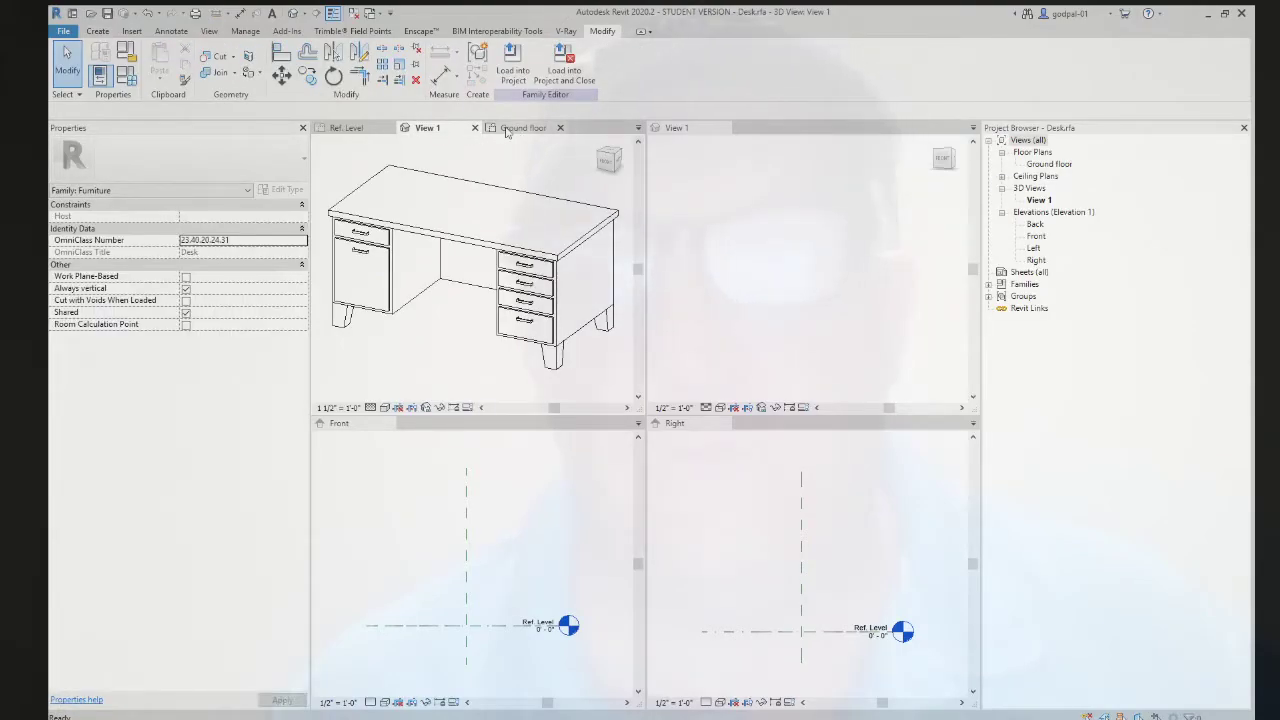
{"action": "left_click", "coordinate": [362, 129]}
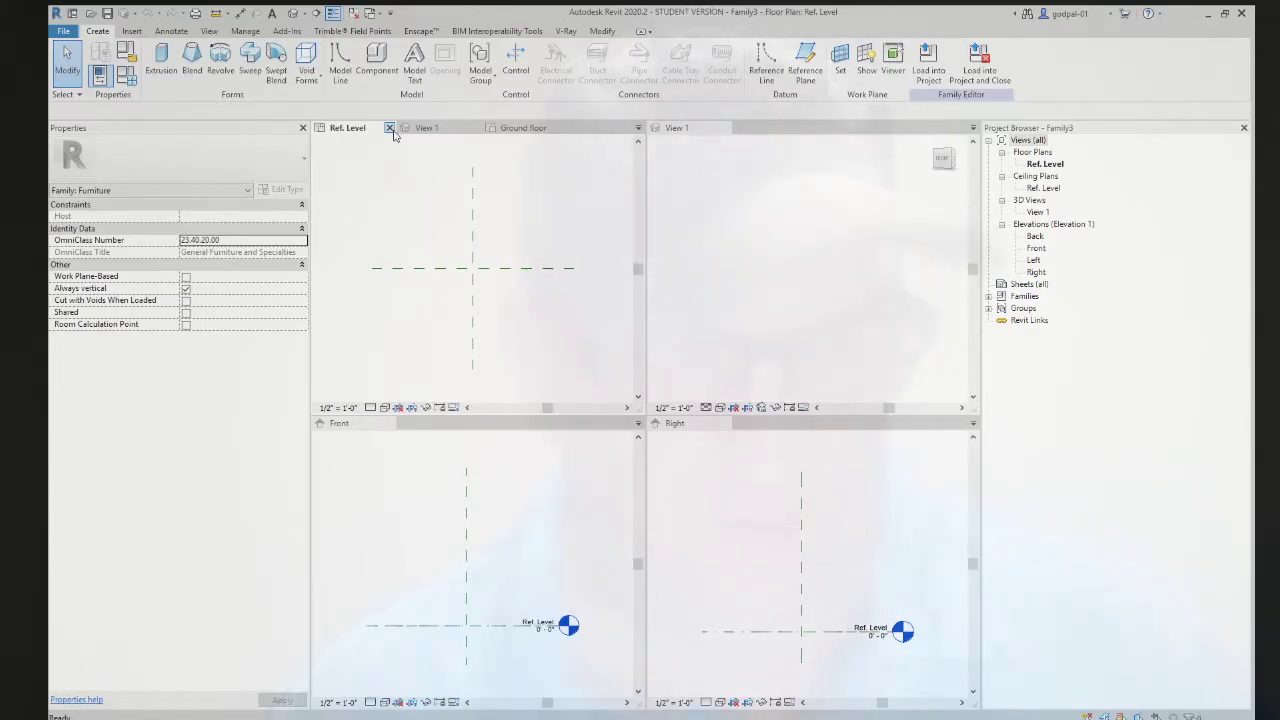
{"action": "key", "text": "w"}
{"action": "key", "text": "t"}
{"action": "key", "text": "z"}
{"action": "key", "text": "a"}
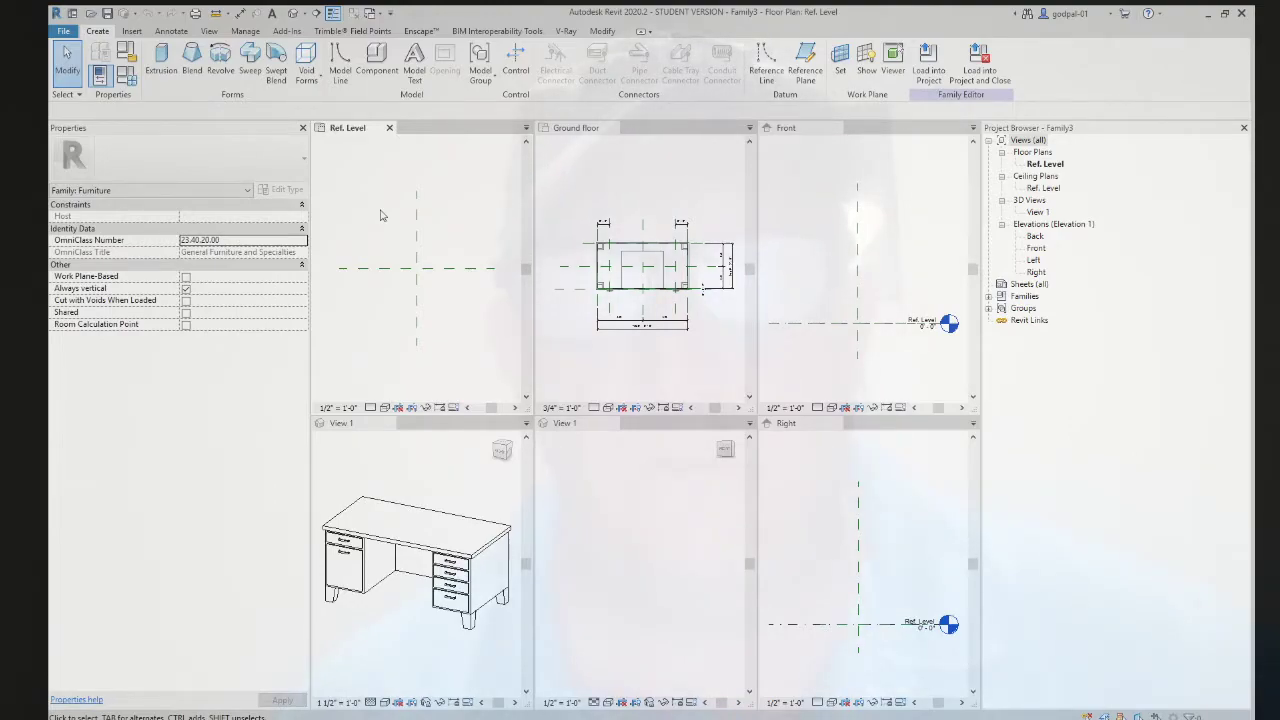
- Cycle through the tiled views, ending with the Ref. Level line selected in Front elevation
{"action": "left_click", "coordinate": [585, 486]}
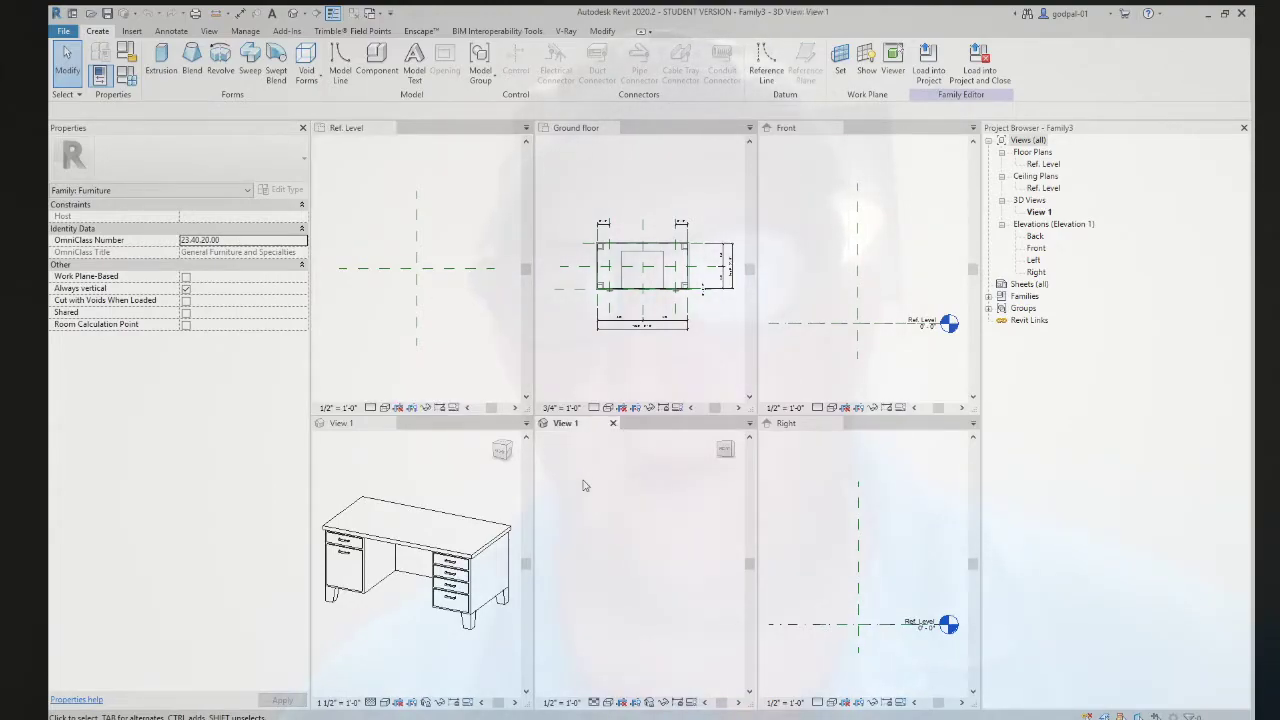
{"action": "left_click", "coordinate": [799, 272]}
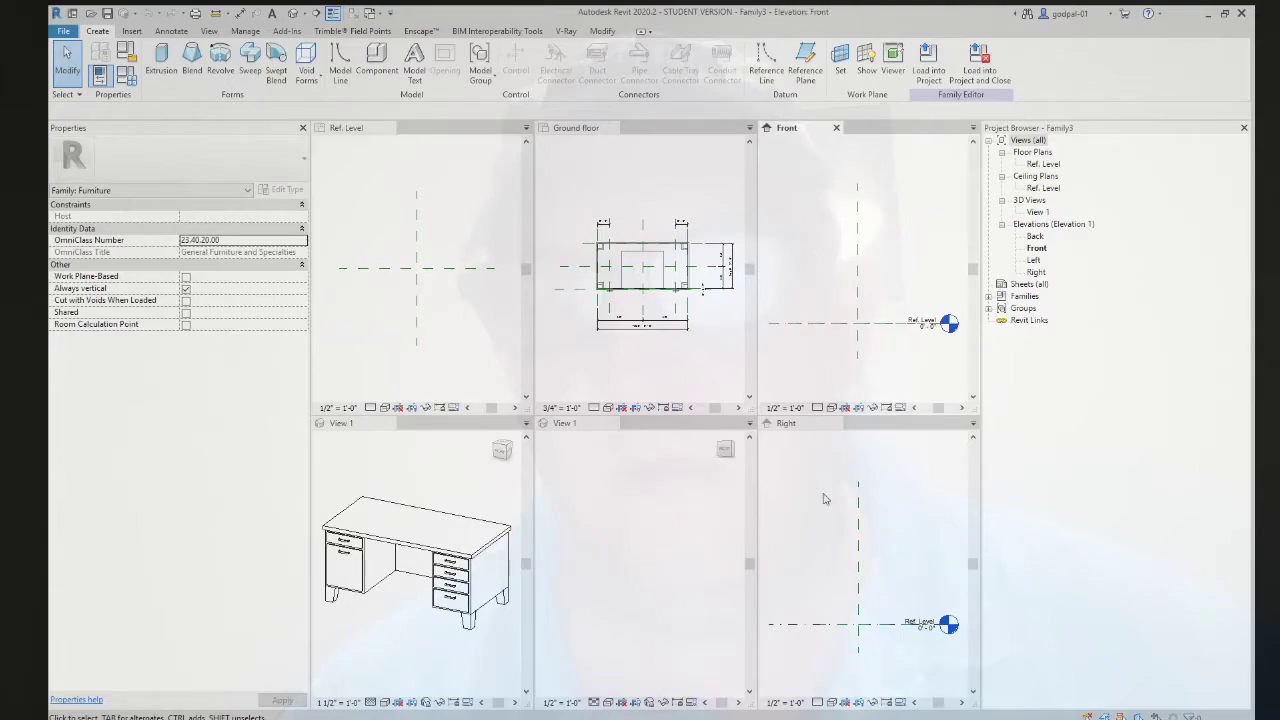
{"action": "left_click", "coordinate": [575, 158]}
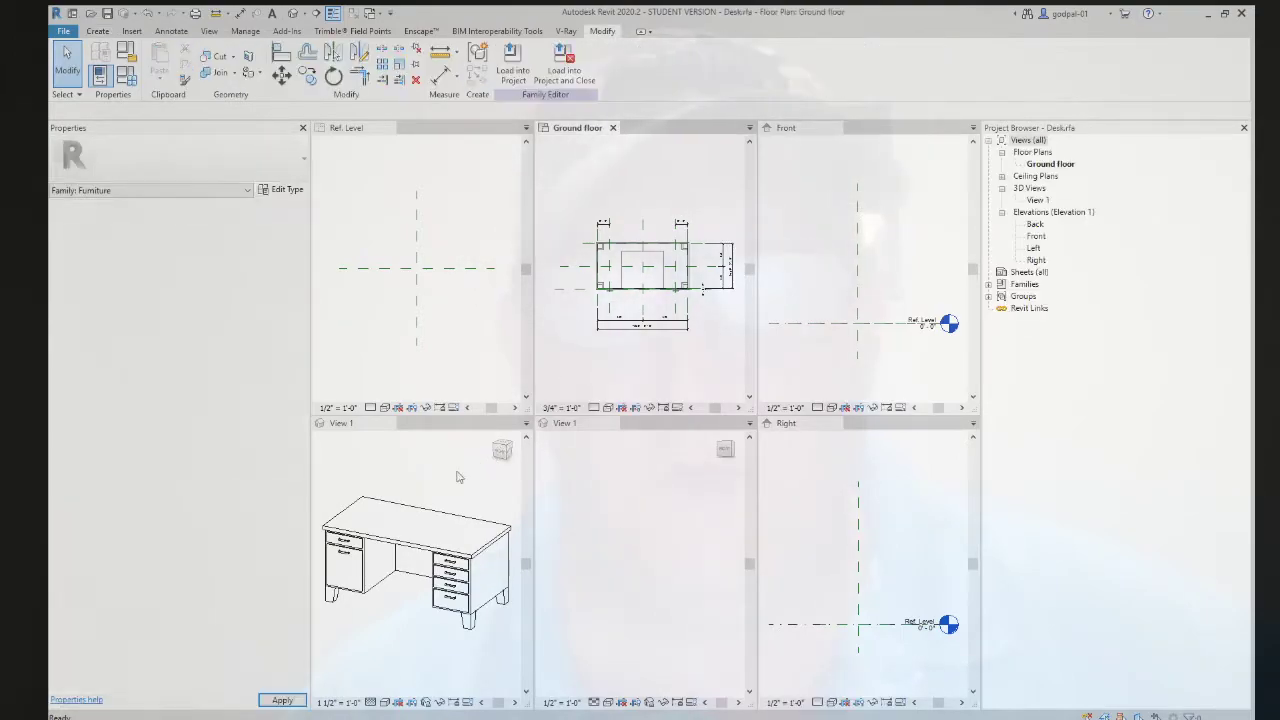
{"action": "left_click", "coordinate": [437, 480]}
{"action": "left_click", "coordinate": [623, 186]}
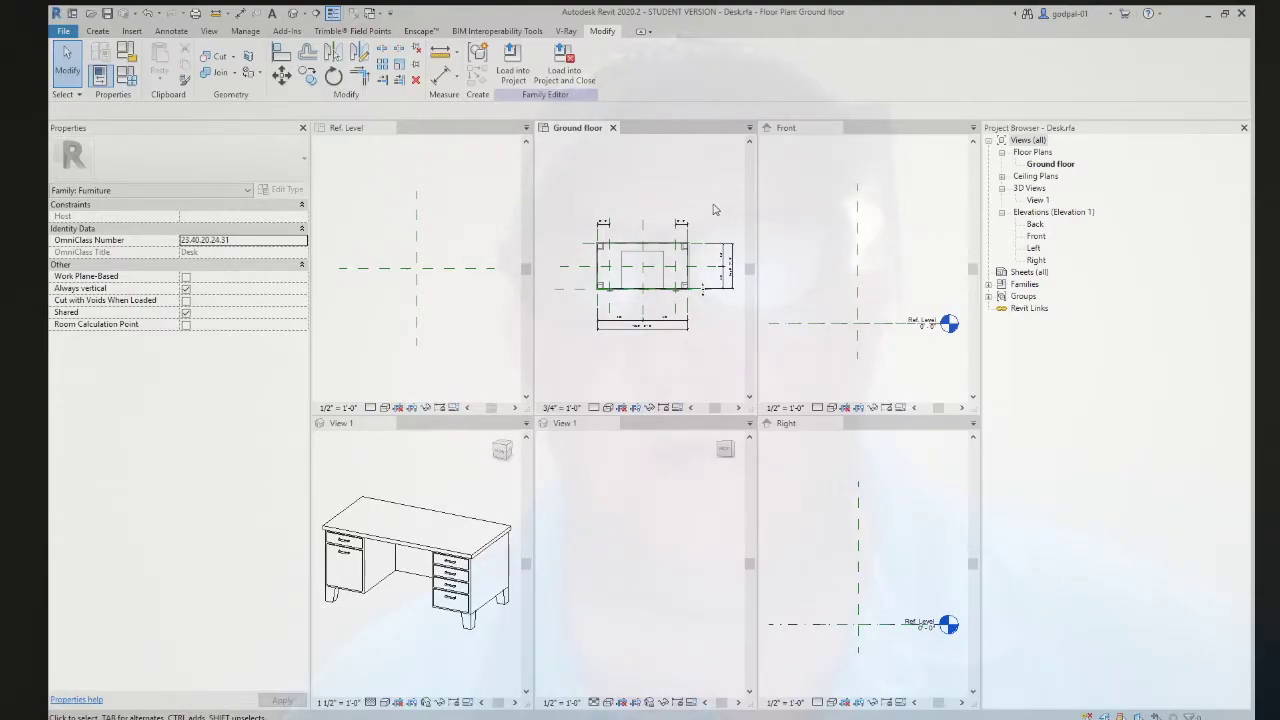
{"action": "left_click", "coordinate": [480, 188]}
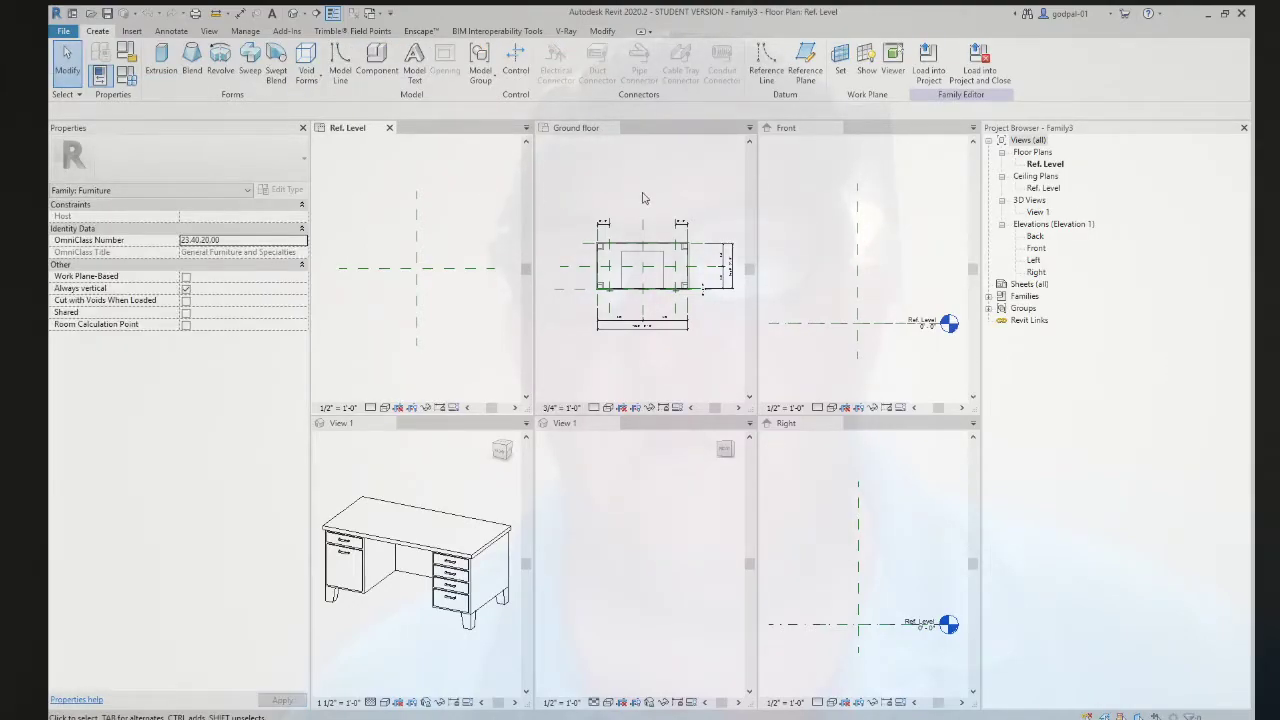
{"action": "left_click", "coordinate": [643, 197]}
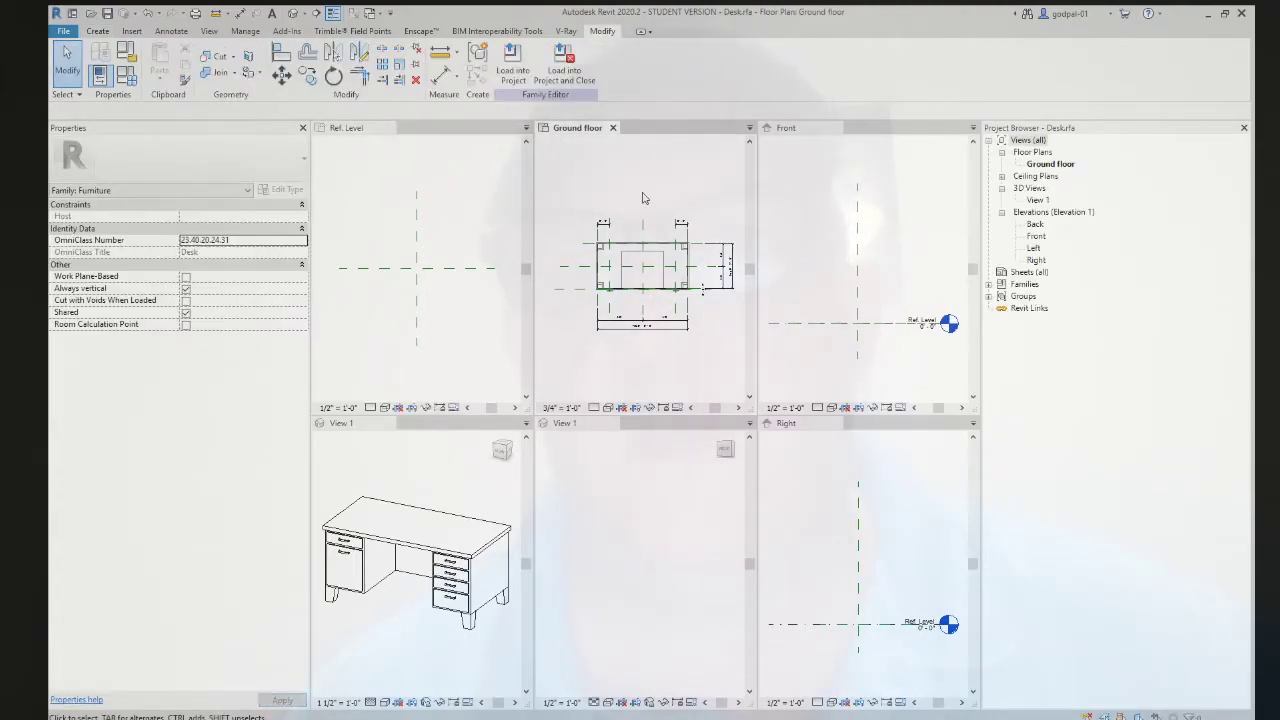
{"action": "left_click", "coordinate": [420, 214]}
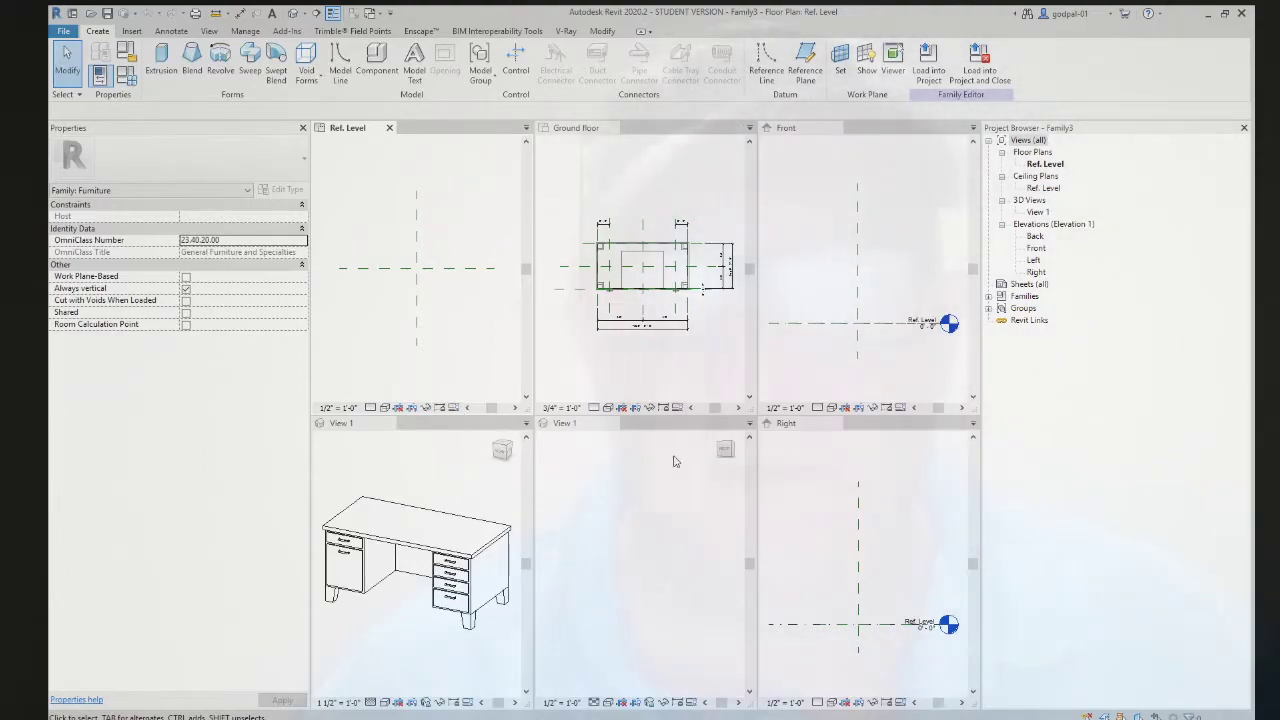
{"action": "left_click", "coordinate": [881, 331]}
{"action": "left_click", "coordinate": [881, 330]}
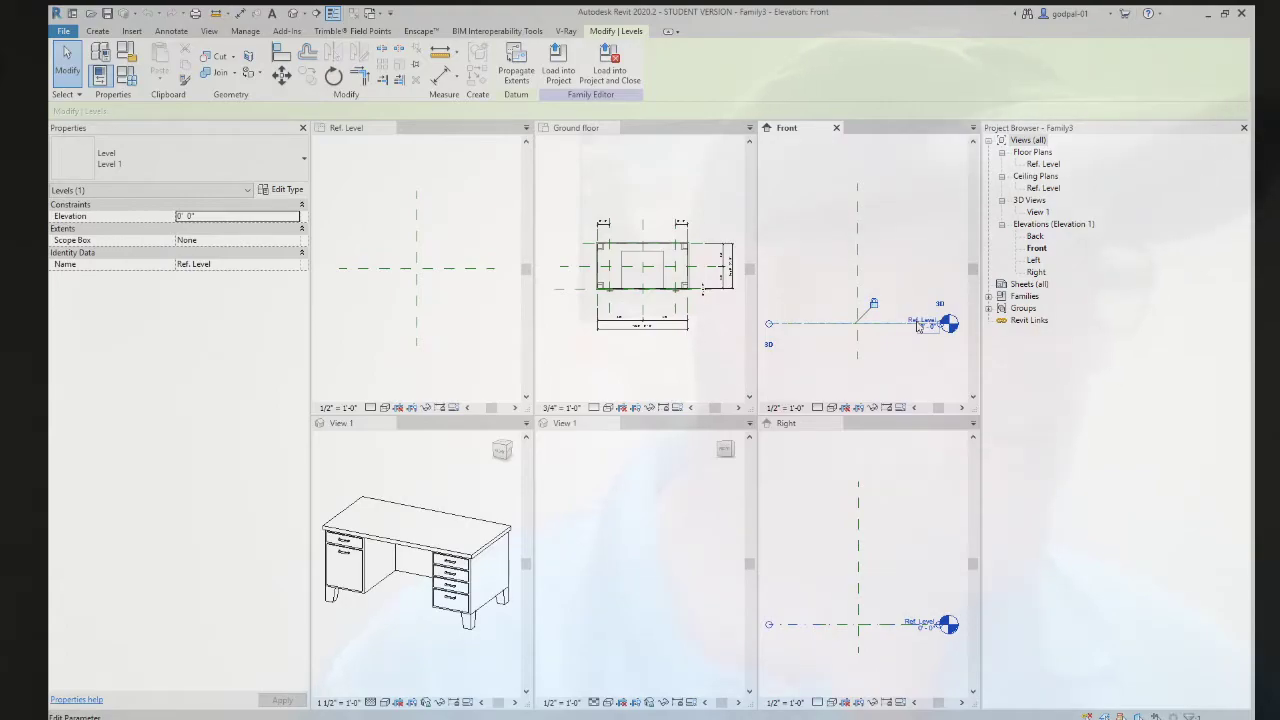
- Make the desk's Ground floor plan the active view, showing its Furniture family parameters
{"action": "left_click", "coordinate": [716, 335]}
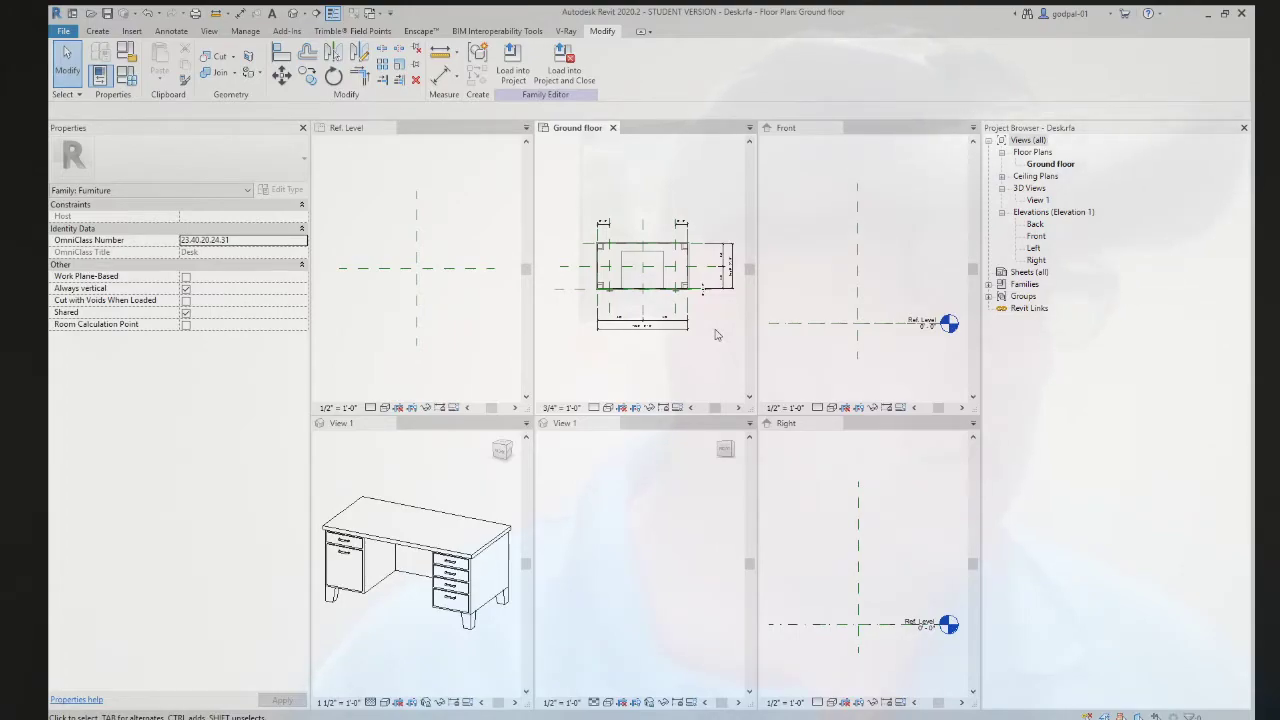
{"action": "scroll", "coordinate": [660, 328], "scroll_direction": "up", "scroll_amount": 3}
{"action": "scroll", "coordinate": [660, 328], "scroll_direction": "up", "scroll_amount": 2}
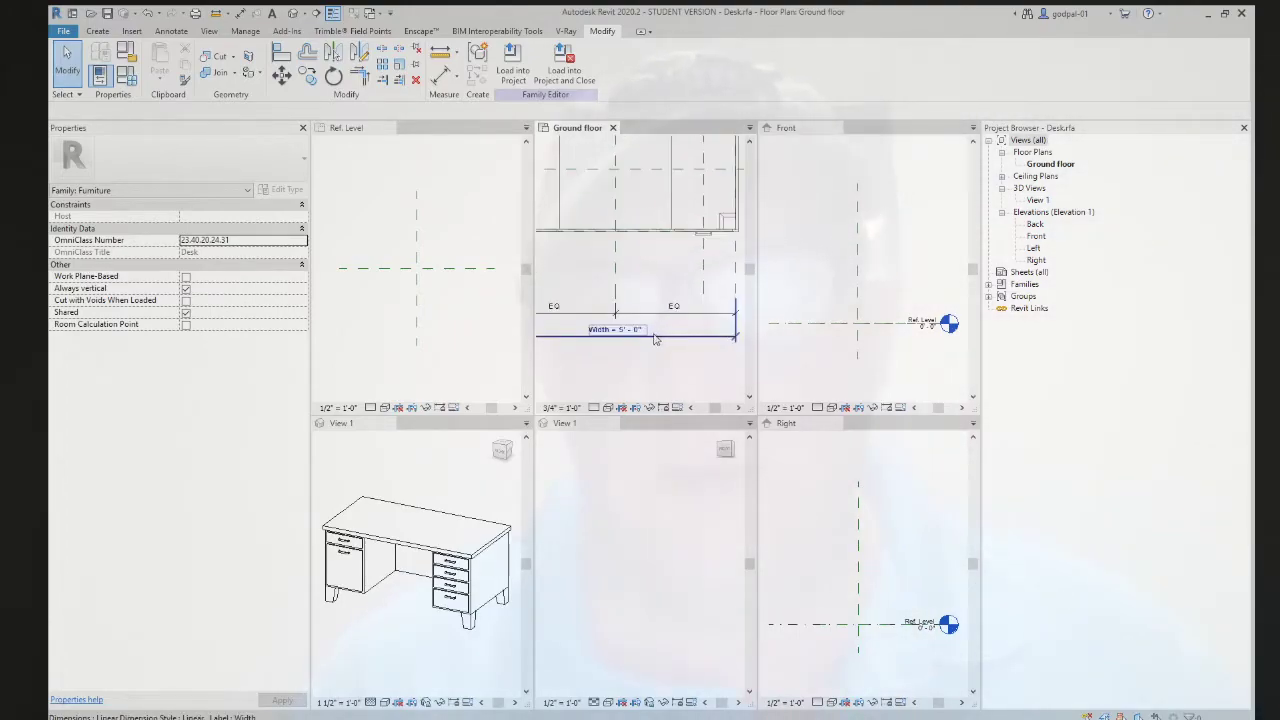
{"action": "scroll", "coordinate": [660, 335], "scroll_direction": "down", "scroll_amount": 2}
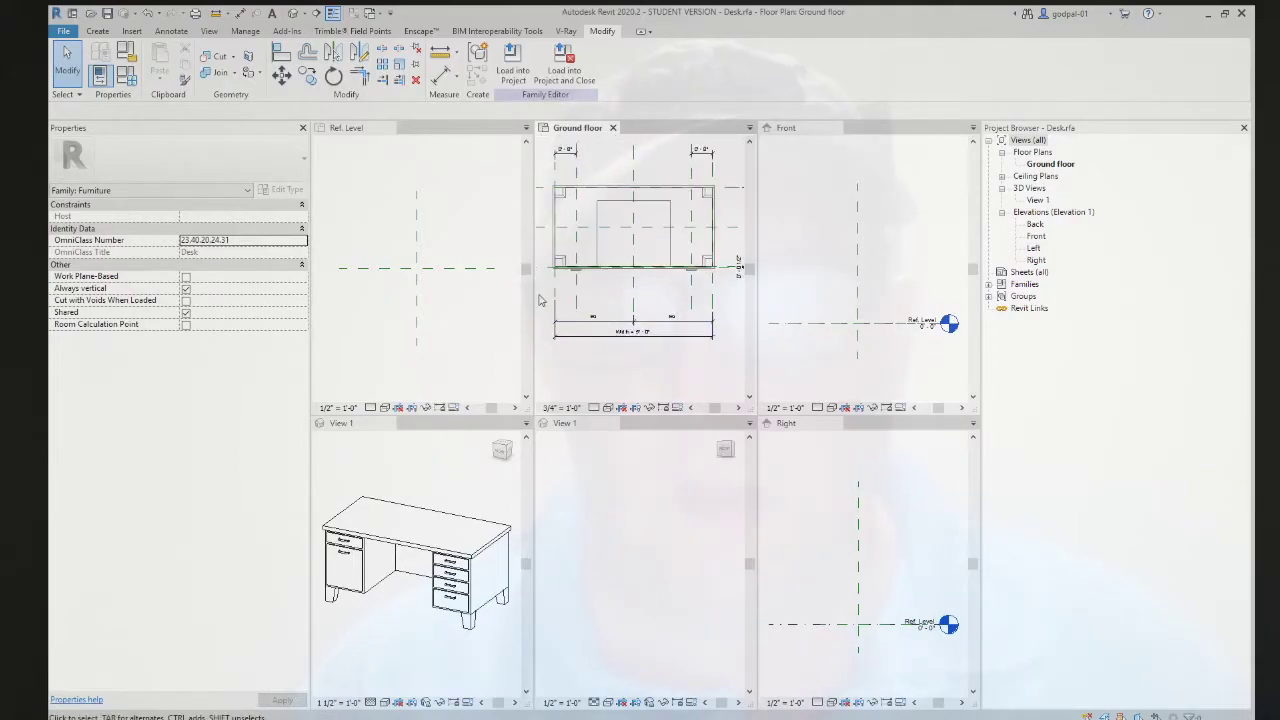
{"action": "left_click", "coordinate": [626, 338]}
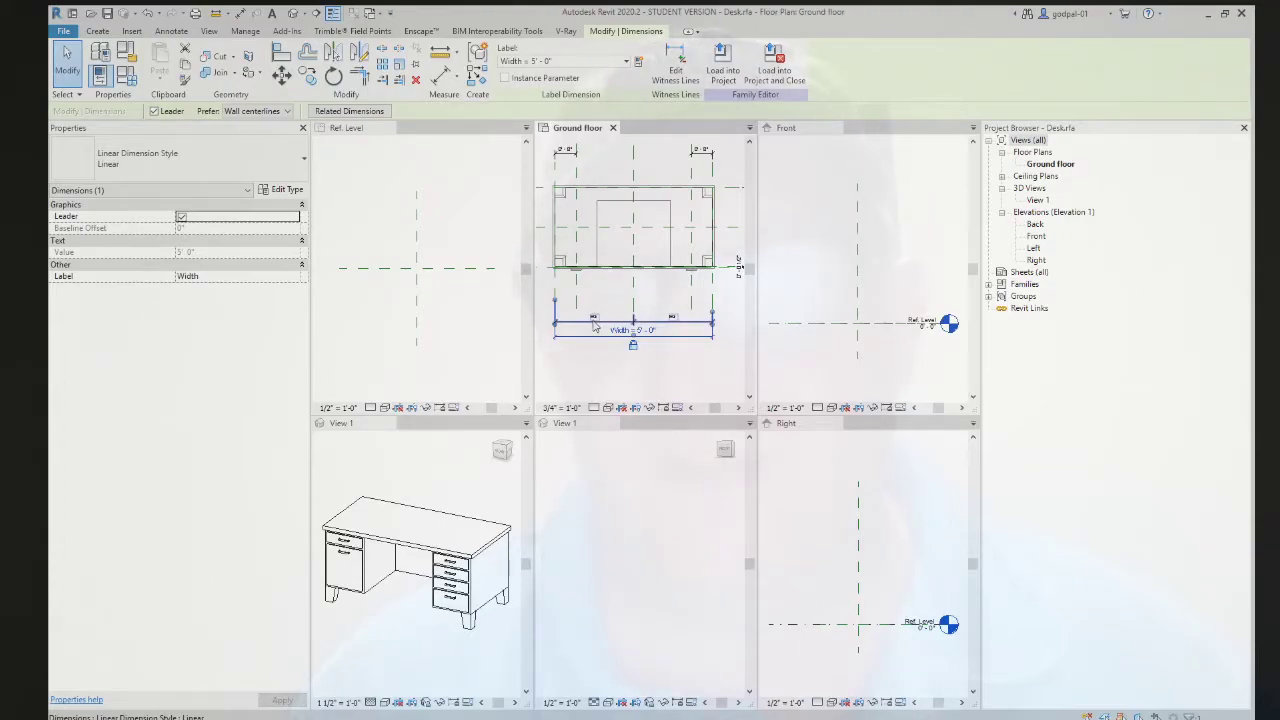
{"action": "left_click", "coordinate": [652, 323]}
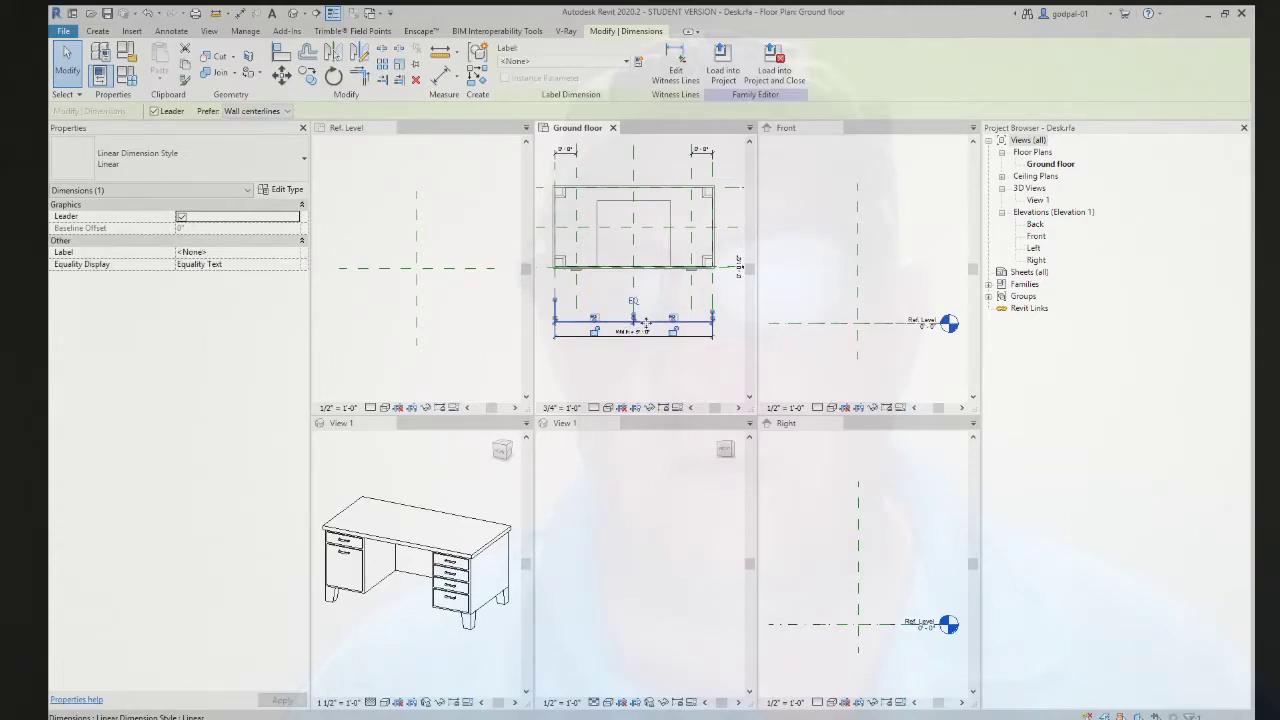
{"action": "left_click", "coordinate": [648, 363]}
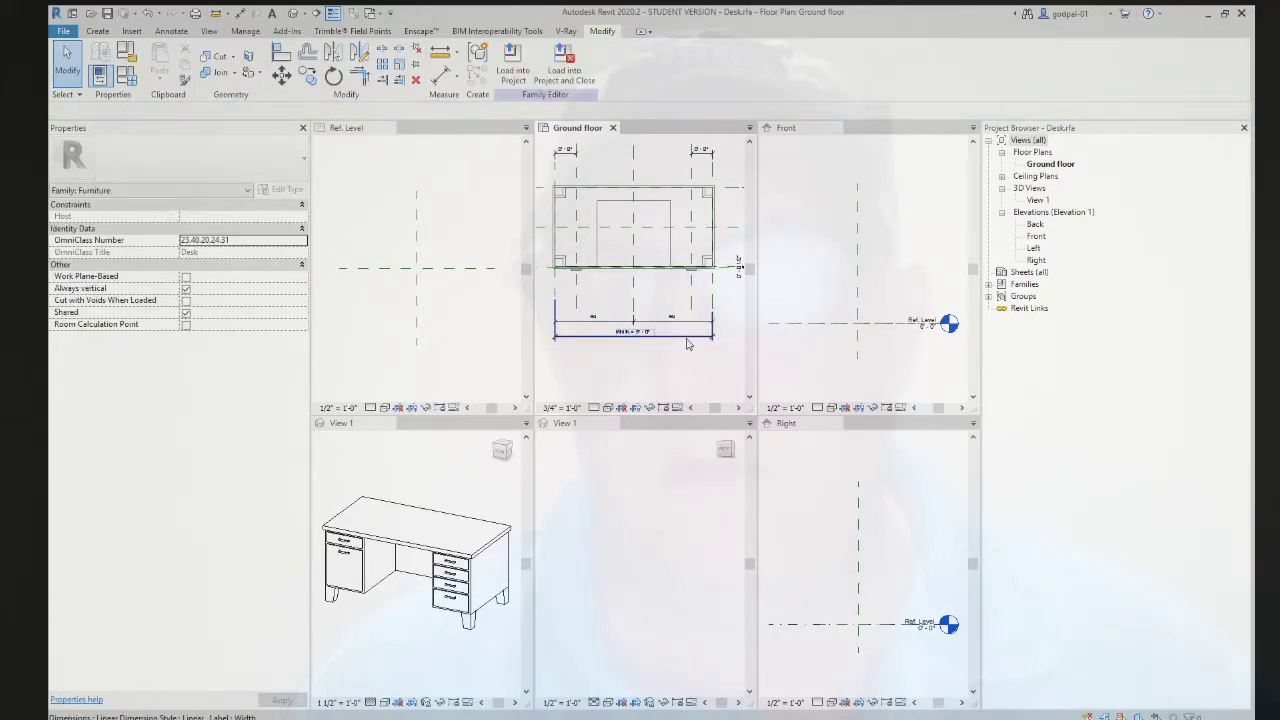
{"action": "left_click", "coordinate": [687, 344]}
{"action": "scroll", "coordinate": [682, 350], "scroll_direction": "down", "scroll_amount": 3}
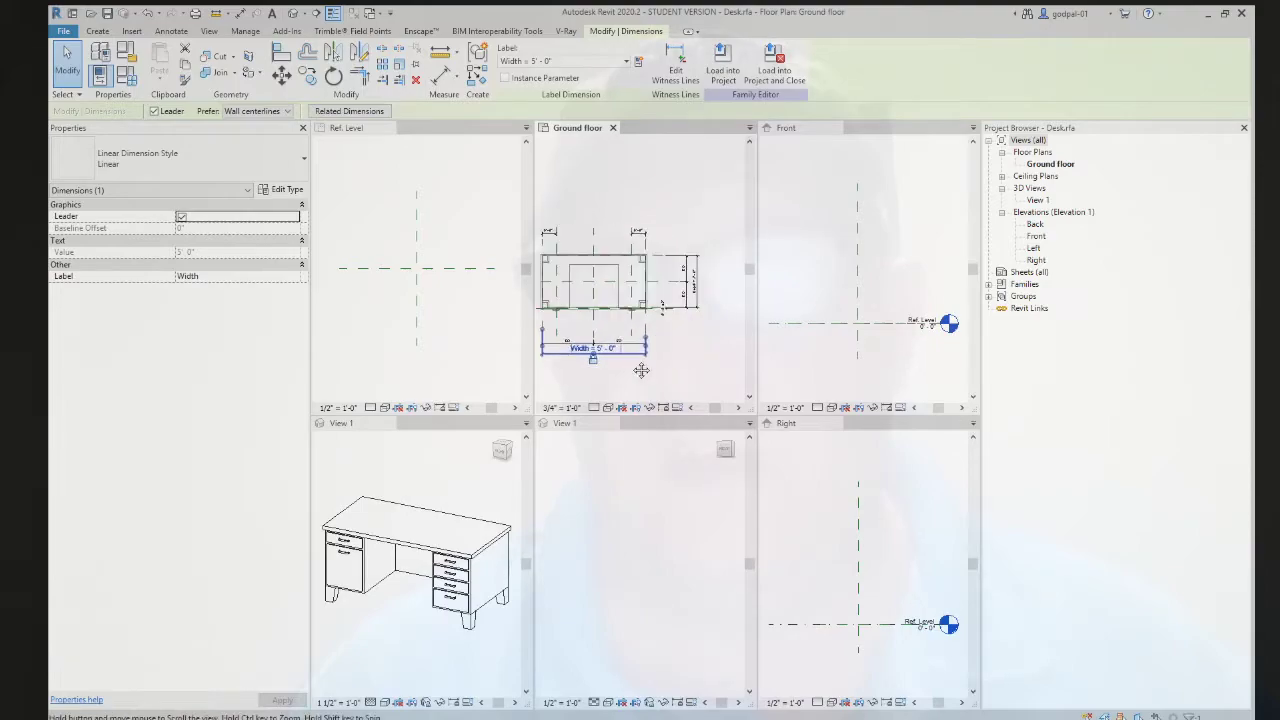
{"action": "left_click", "coordinate": [678, 357]}
{"action": "scroll", "coordinate": [695, 295], "scroll_direction": "up", "scroll_amount": 2}
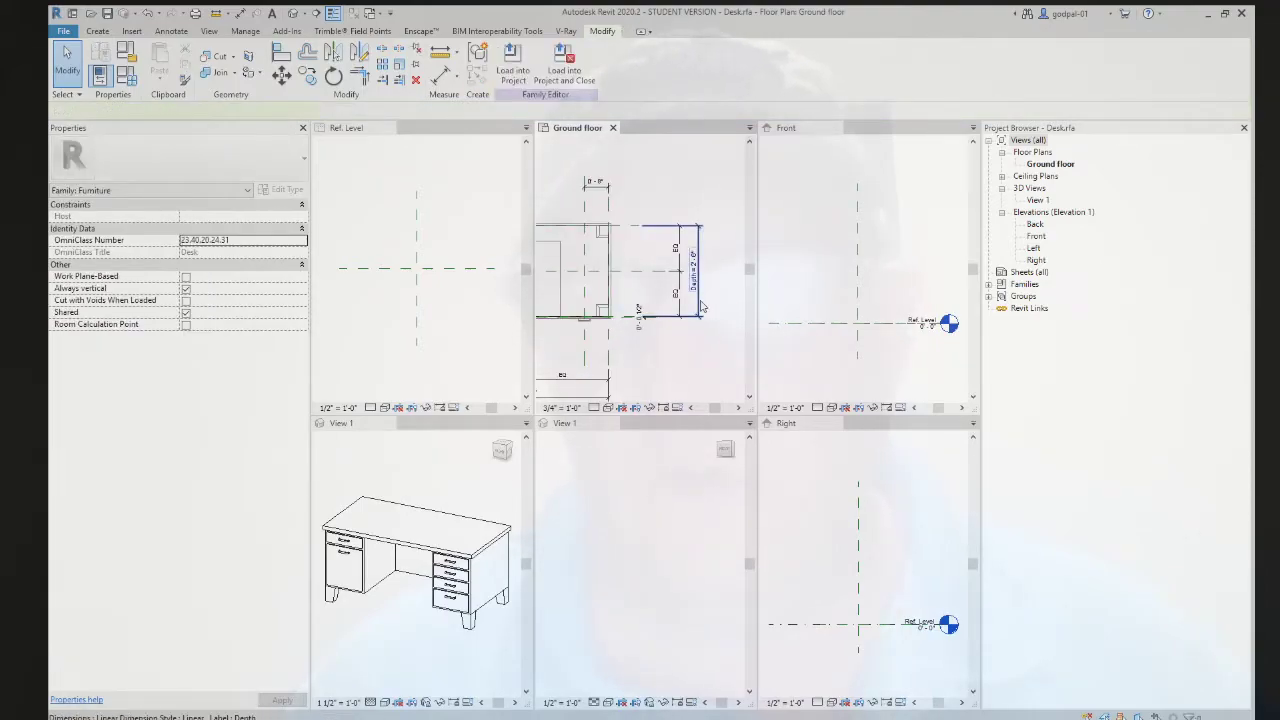
{"action": "left_click", "coordinate": [700, 307]}
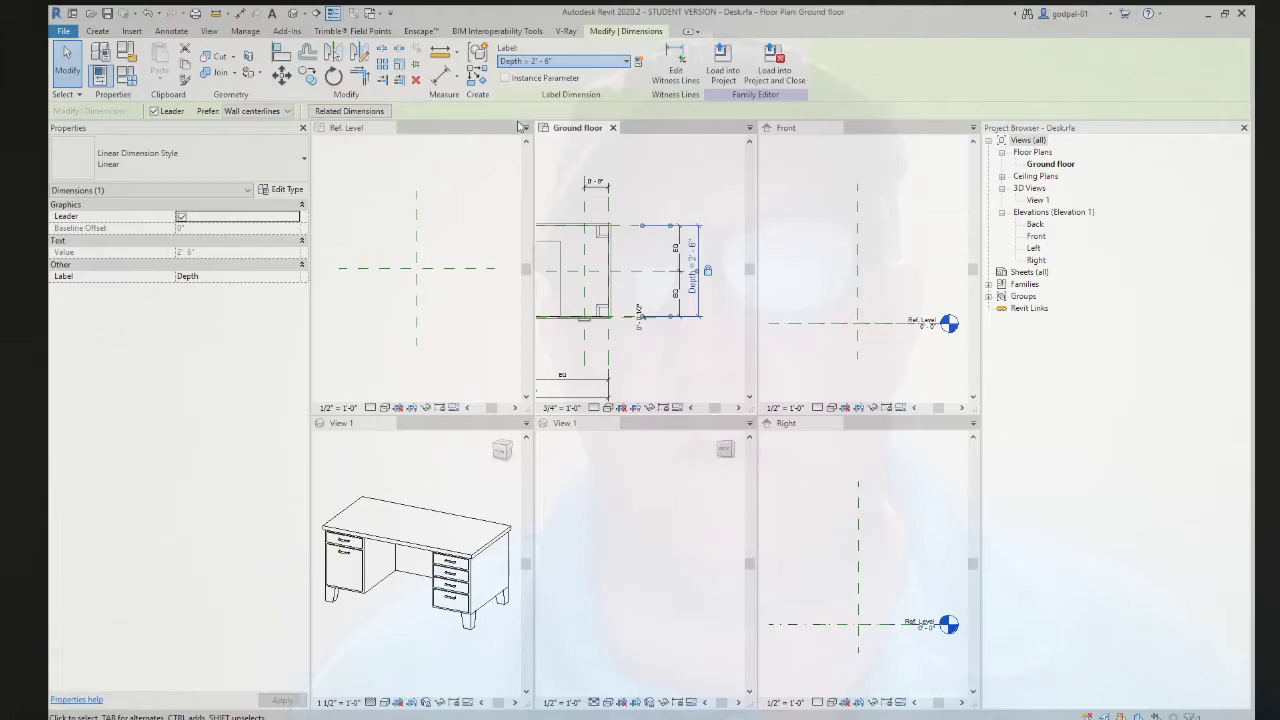
{"action": "left_click", "coordinate": [673, 181]}
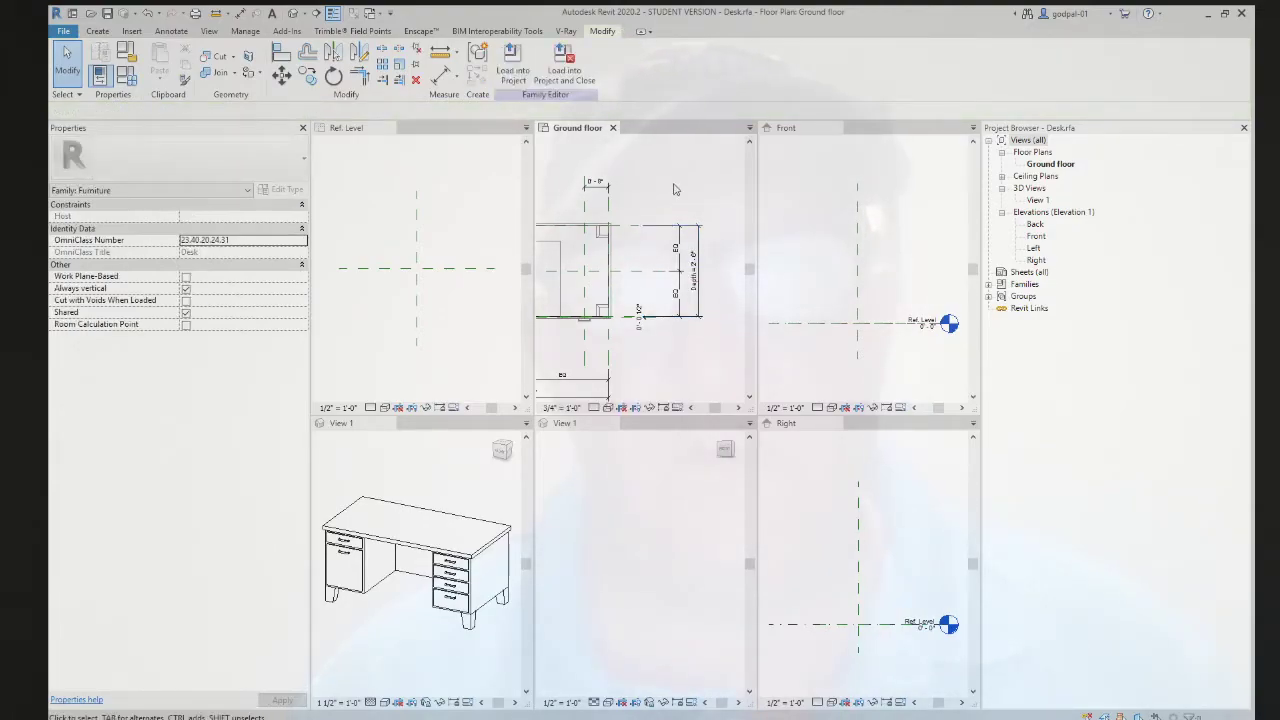
{"action": "scroll", "coordinate": [673, 189], "scroll_direction": "down", "scroll_amount": 2}
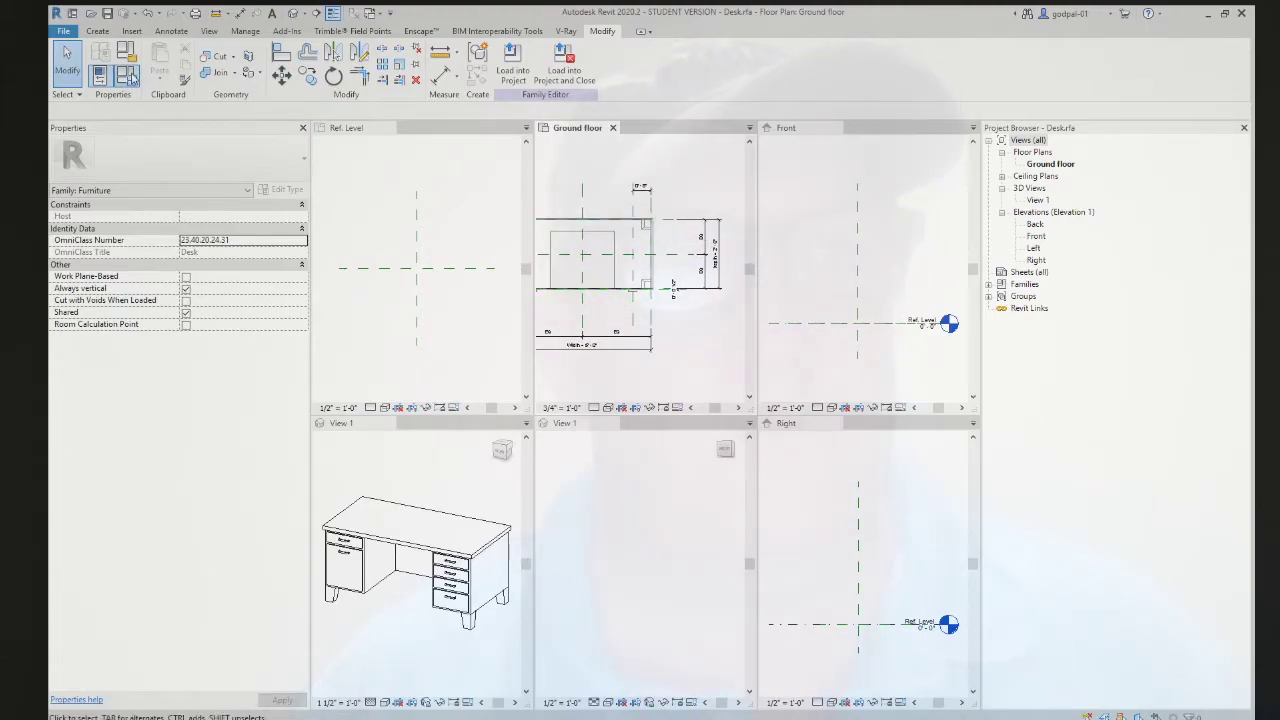
- Compare the desk drawer change with redo and undo, leaving it undone
{"action": "left_click", "coordinate": [851, 230]}
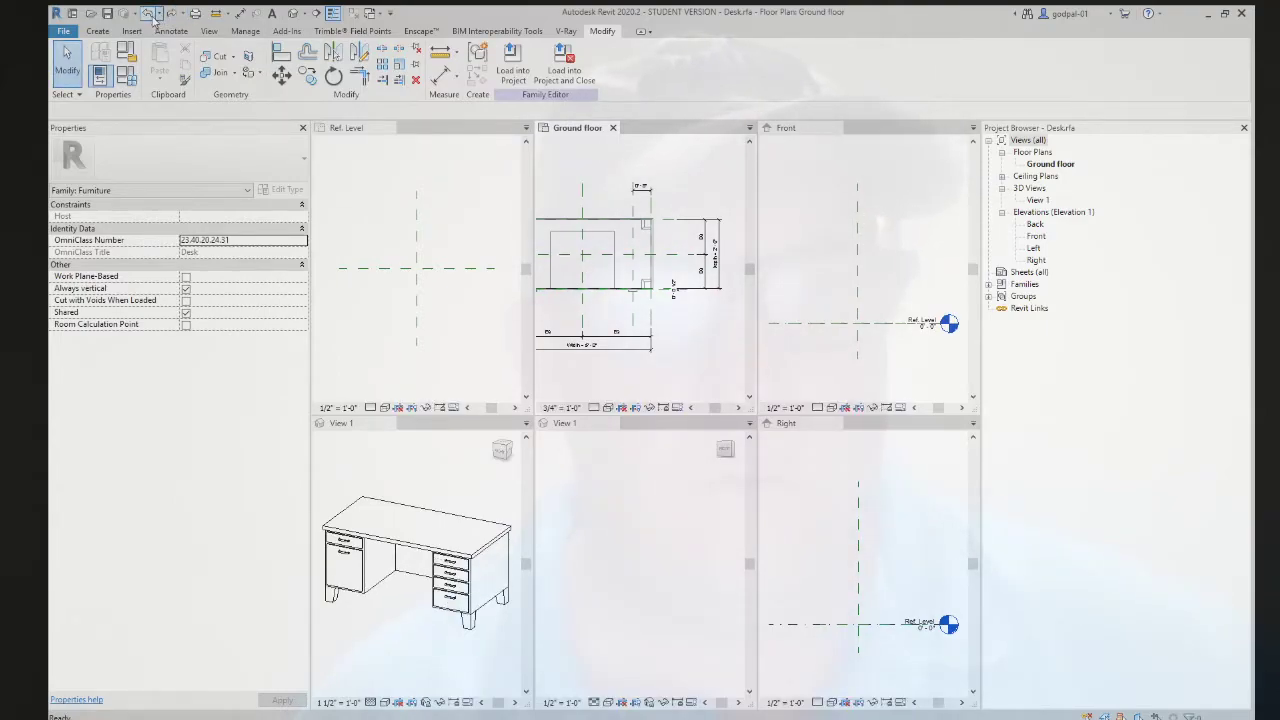
{"action": "left_click", "coordinate": [173, 17]}
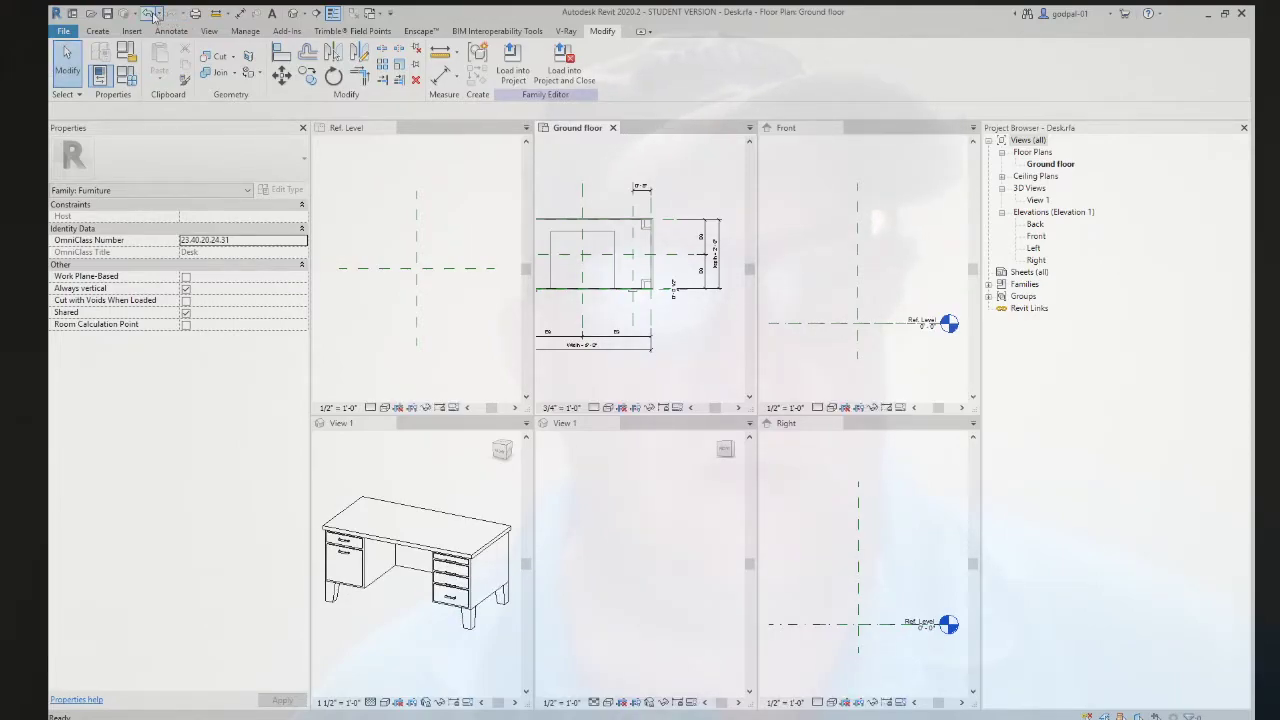
{"action": "left_click", "coordinate": [153, 15]}
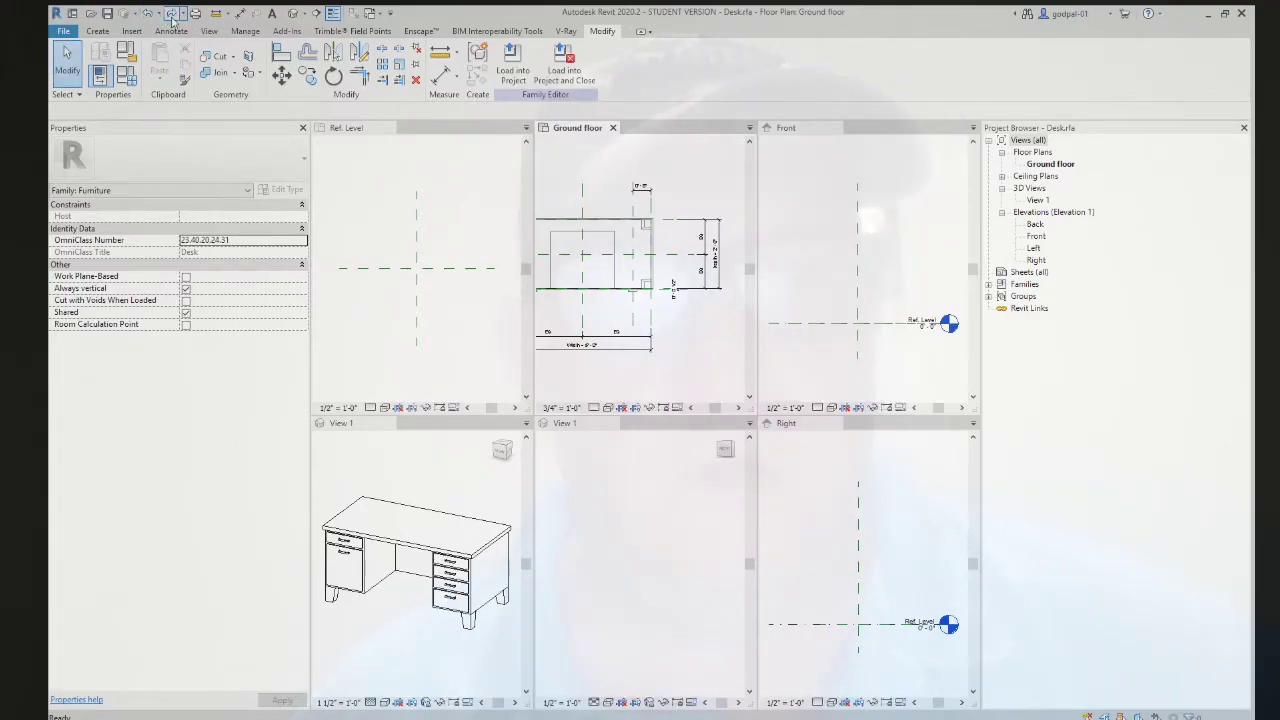
{"action": "left_click", "coordinate": [173, 17]}
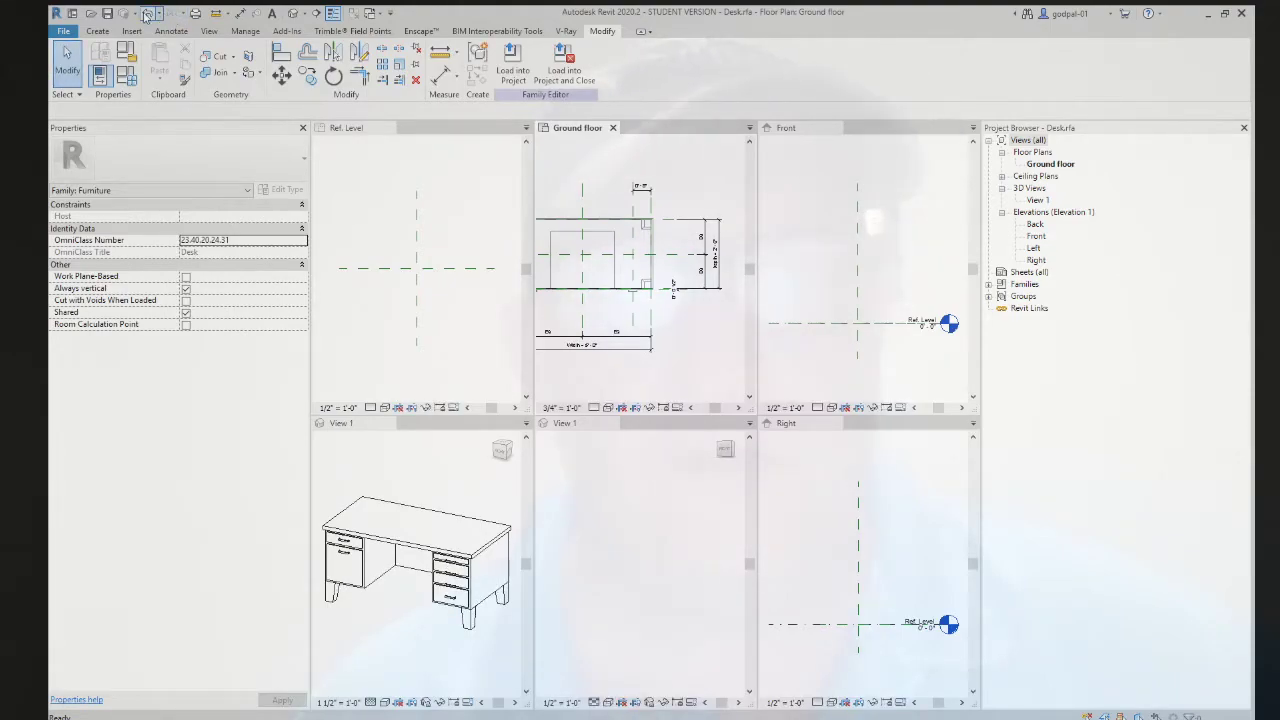
{"action": "left_click", "coordinate": [147, 15]}
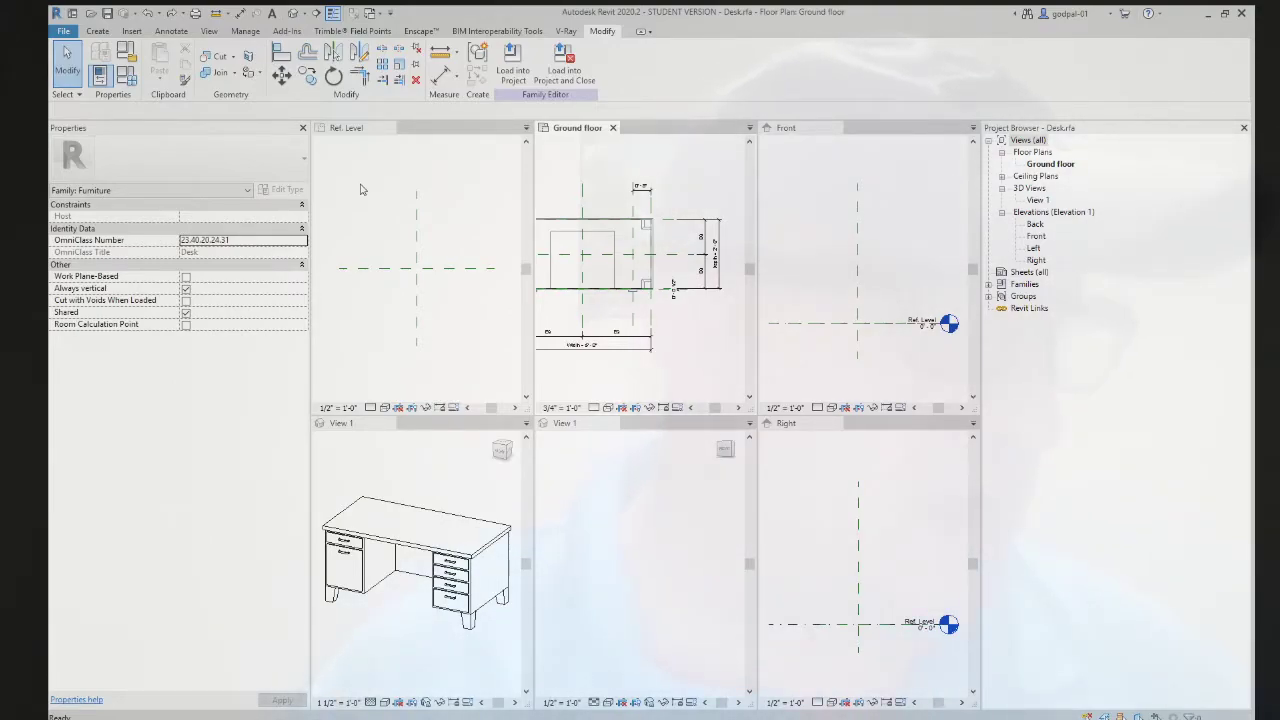
- Activate Family3's Ref. Level plan with the Create tools shown
{"action": "left_click", "coordinate": [97, 31]}
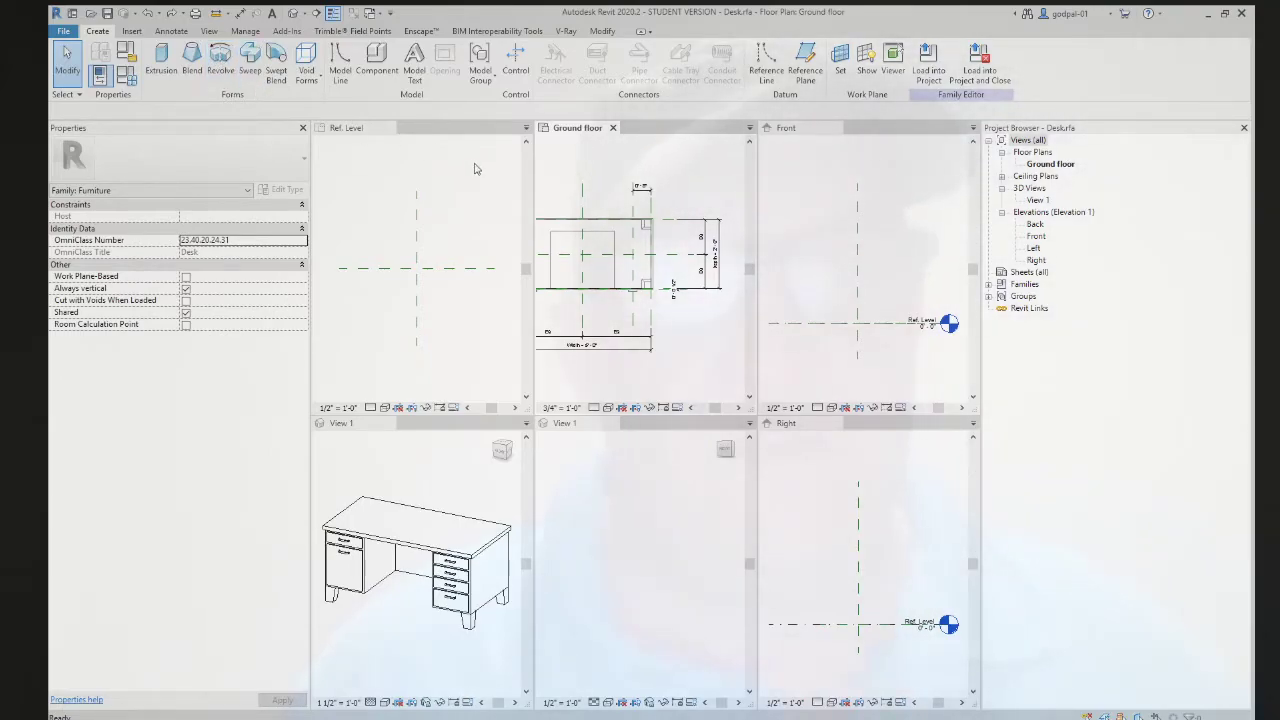
{"action": "left_click", "coordinate": [379, 127]}
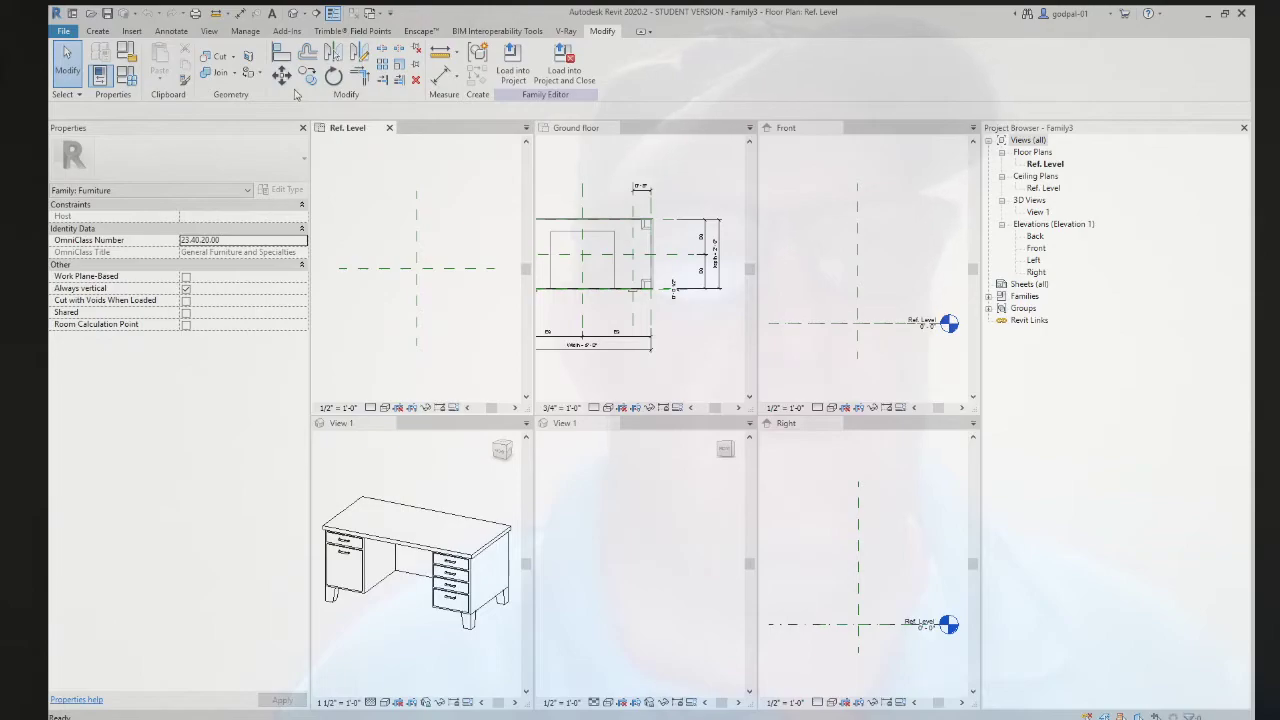
{"action": "left_click", "coordinate": [98, 30]}
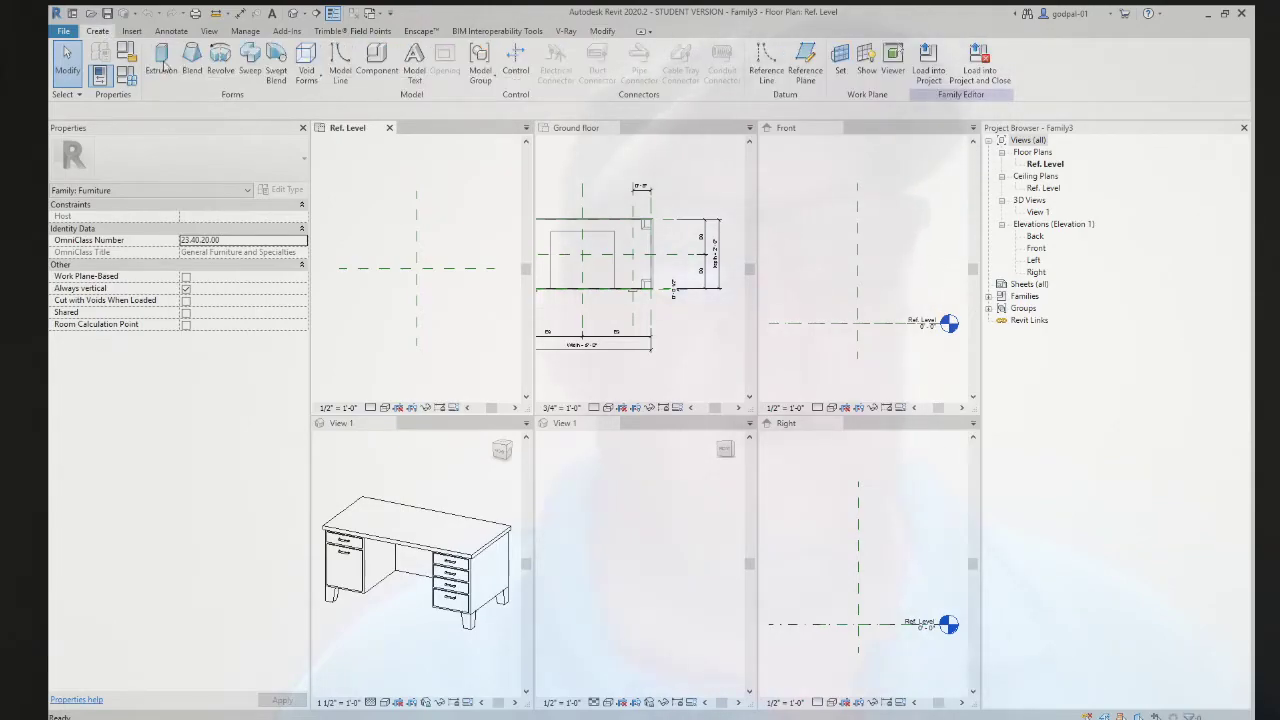
{"action": "left_click", "coordinate": [341, 70]}
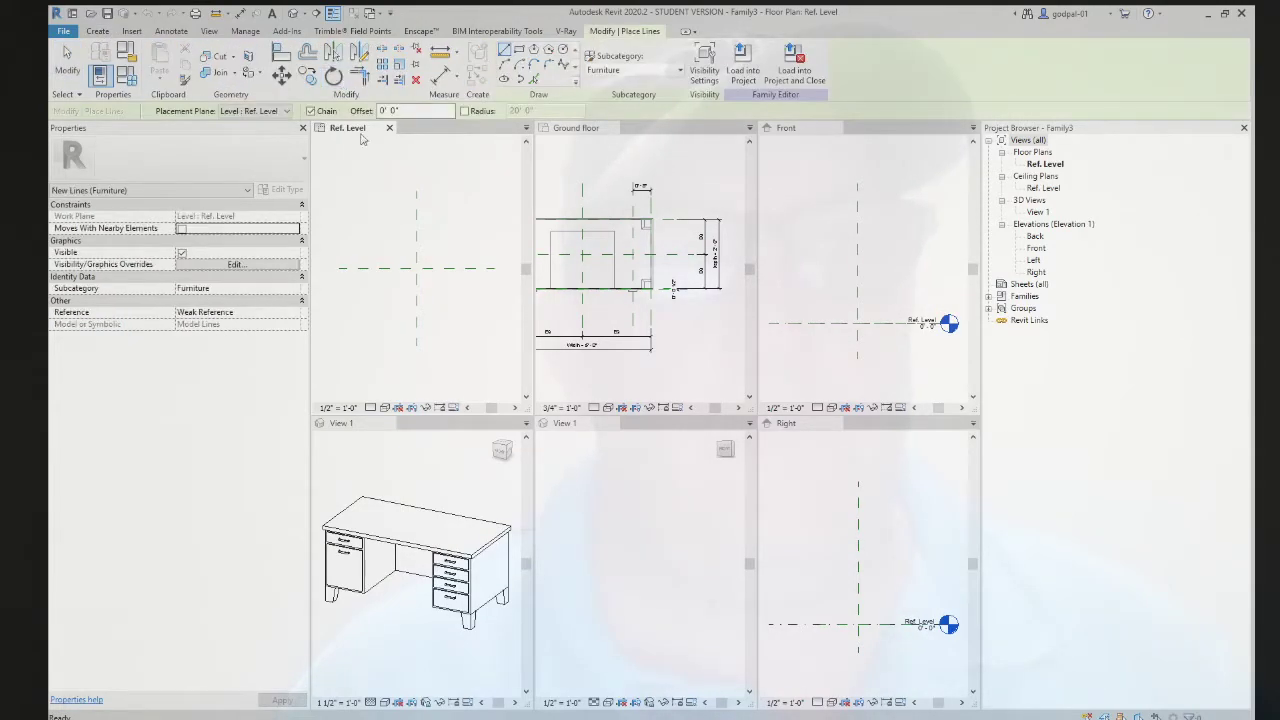
{"action": "key", "text": "Escape"}
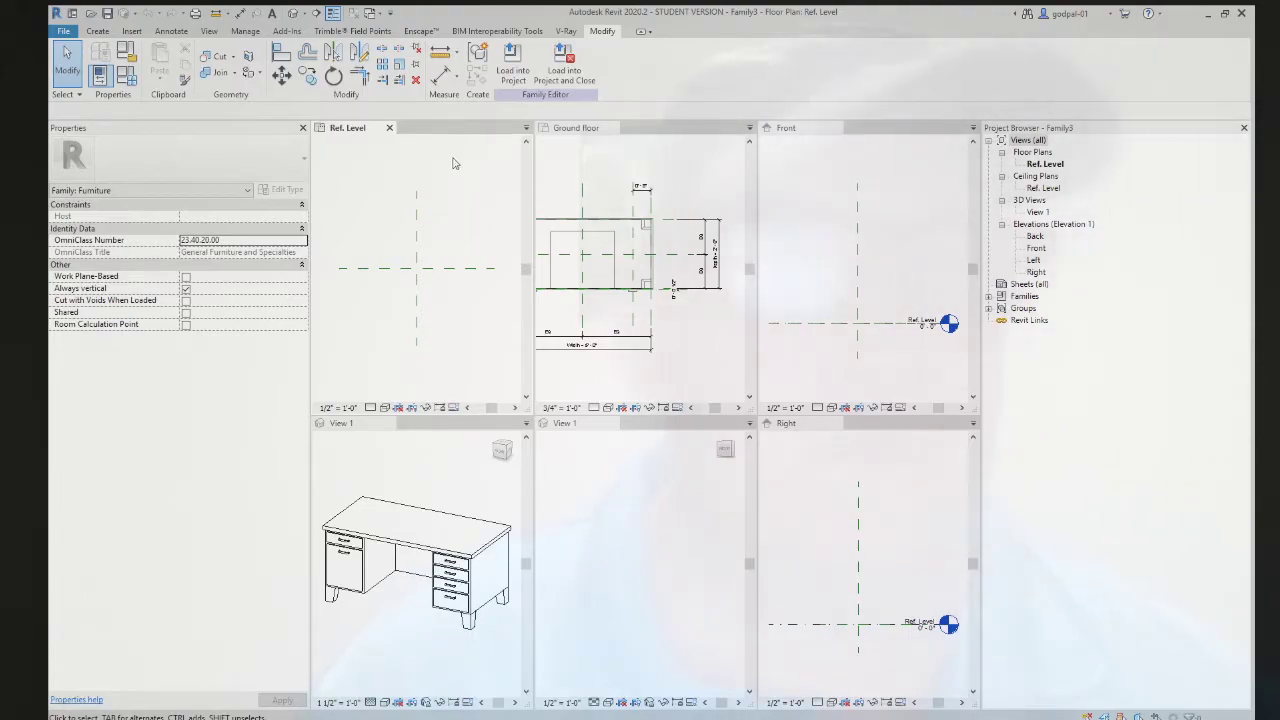
- Select the desk's Center (Left/Right) reference plane and inspect its Is Reference property
{"action": "left_click", "coordinate": [686, 340]}
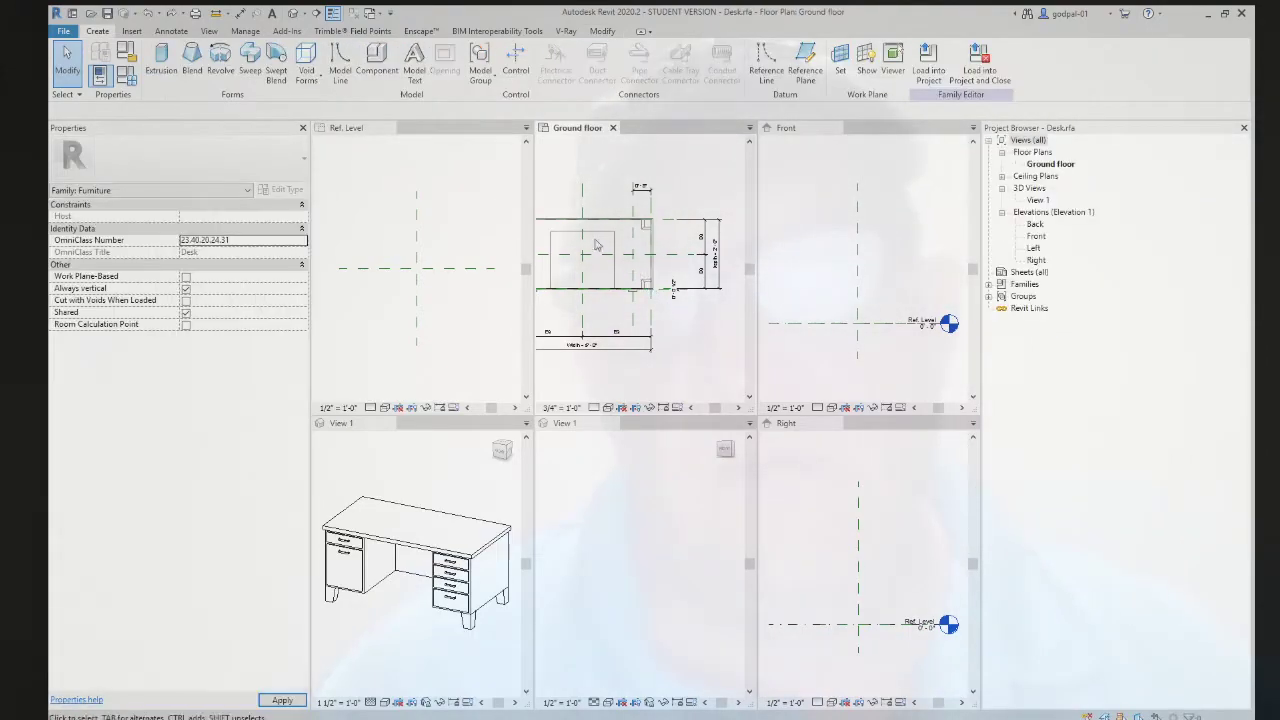
{"action": "left_click", "coordinate": [583, 207]}
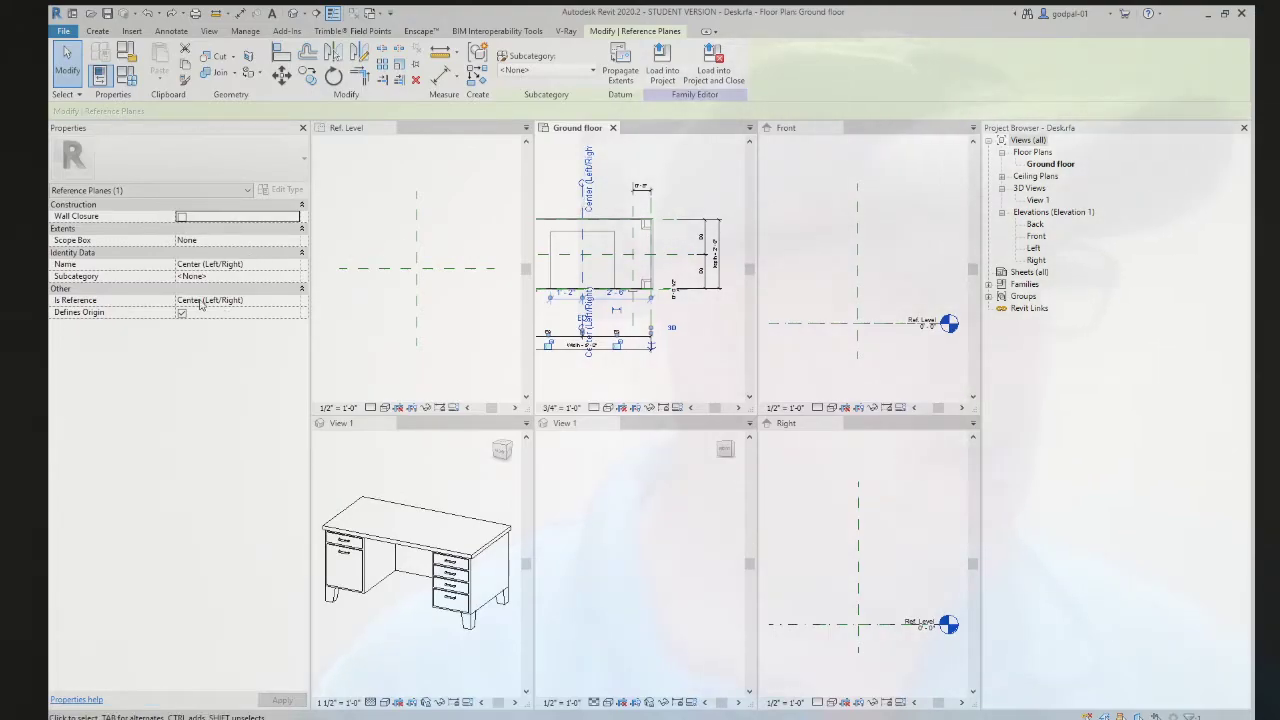
{"action": "left_click", "coordinate": [294, 305]}
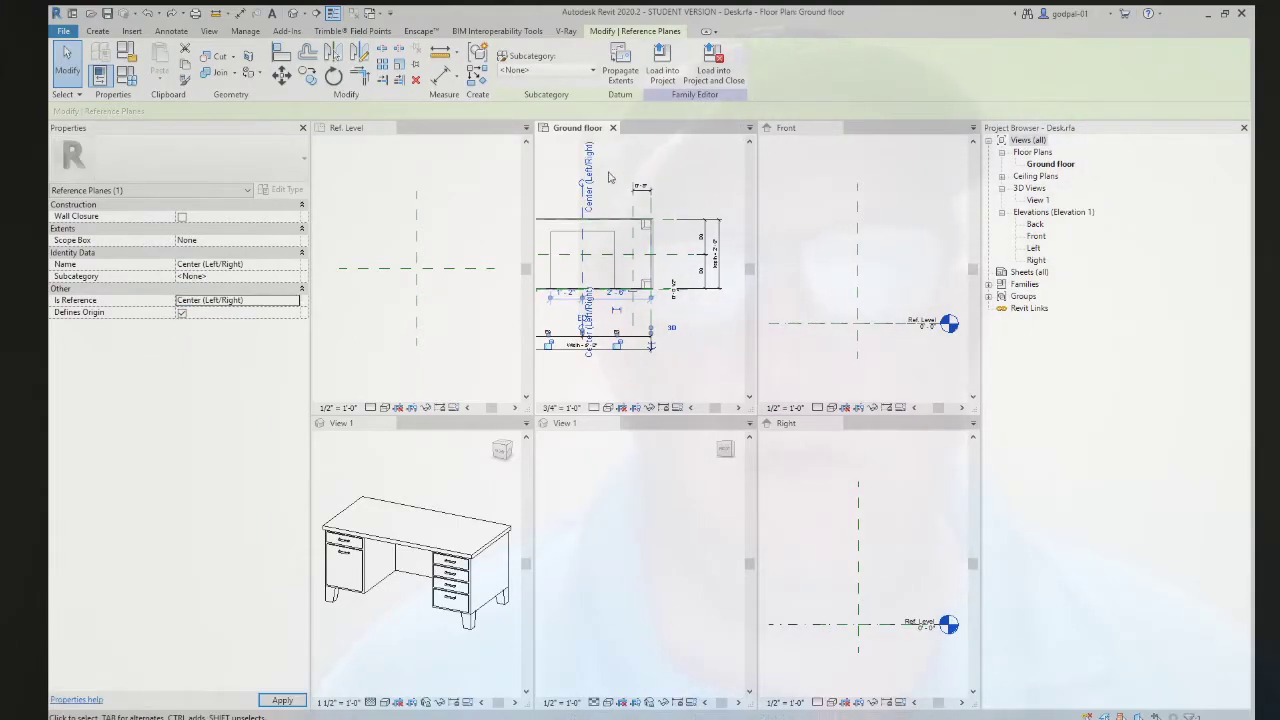
{"action": "left_click", "coordinate": [687, 363]}
{"action": "scroll", "coordinate": [687, 363], "scroll_direction": "down", "scroll_amount": 3}
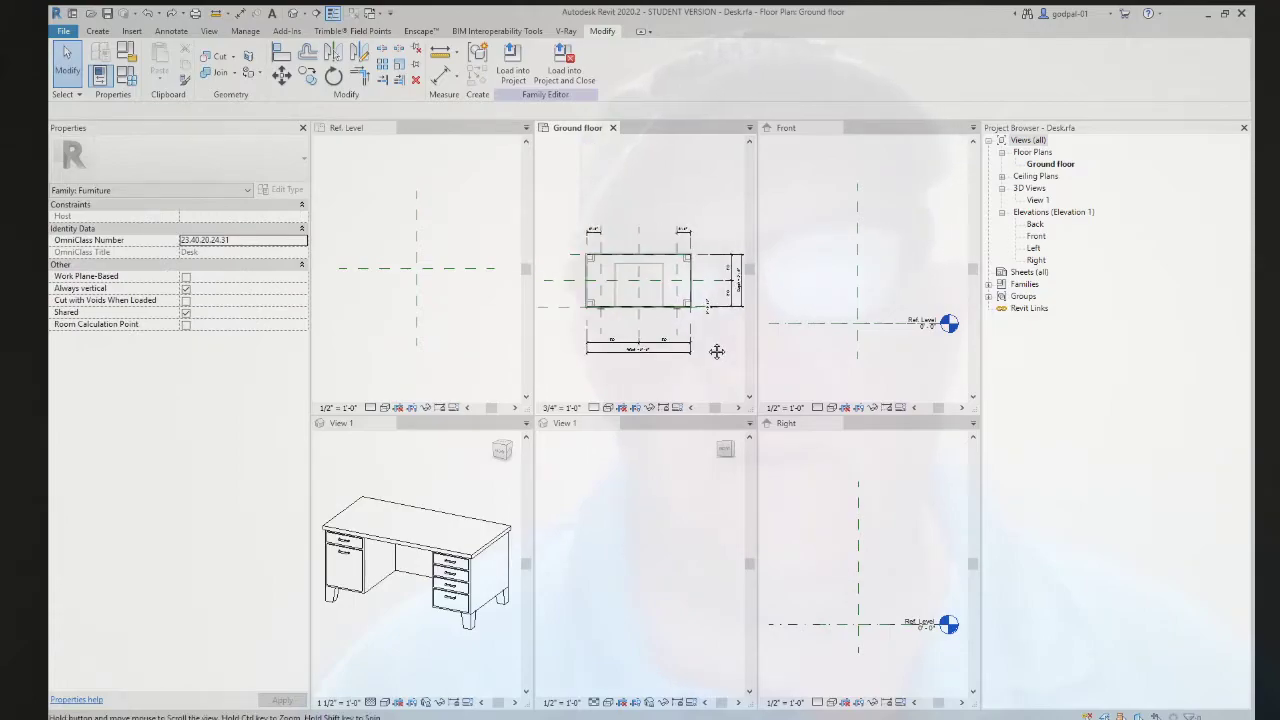
{"action": "left_click", "coordinate": [640, 234]}
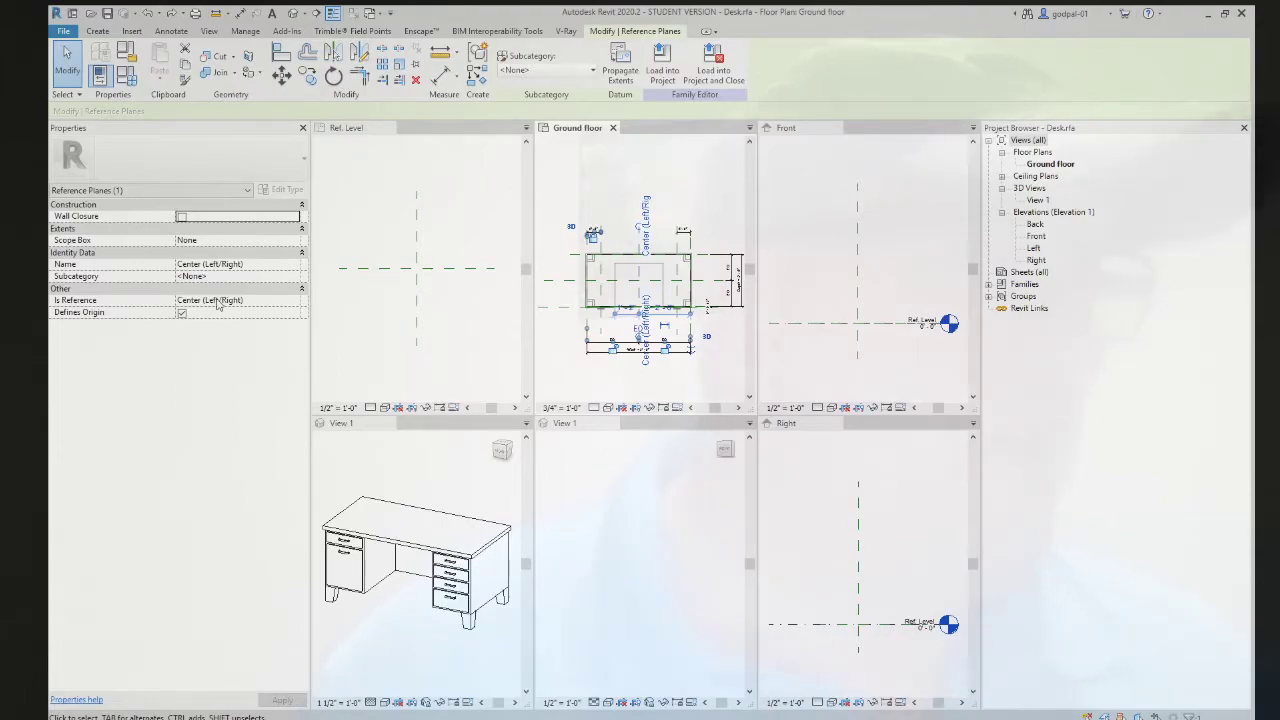
- Set the Center (Left/Right) plane's Is Reference to Weak Reference, then return to Family3's Ref. Level
{"action": "left_click", "coordinate": [290, 304]}
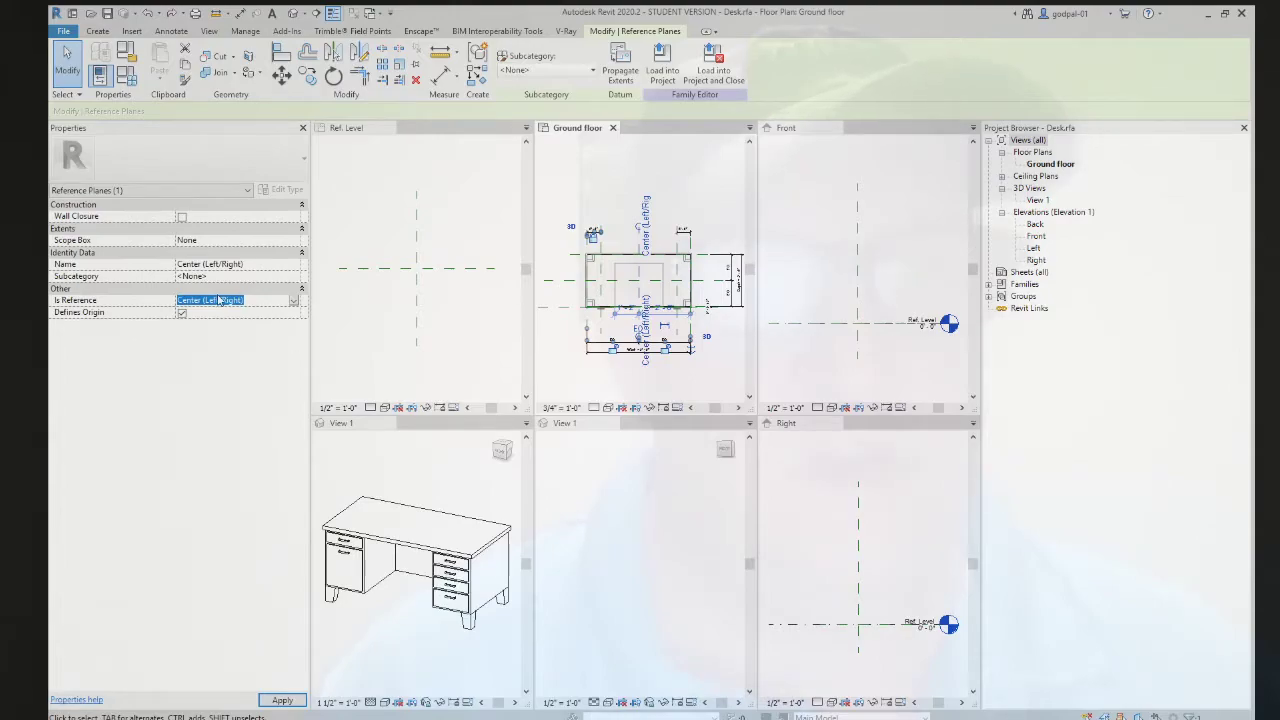
{"action": "type", "text": "Not a Reference"}
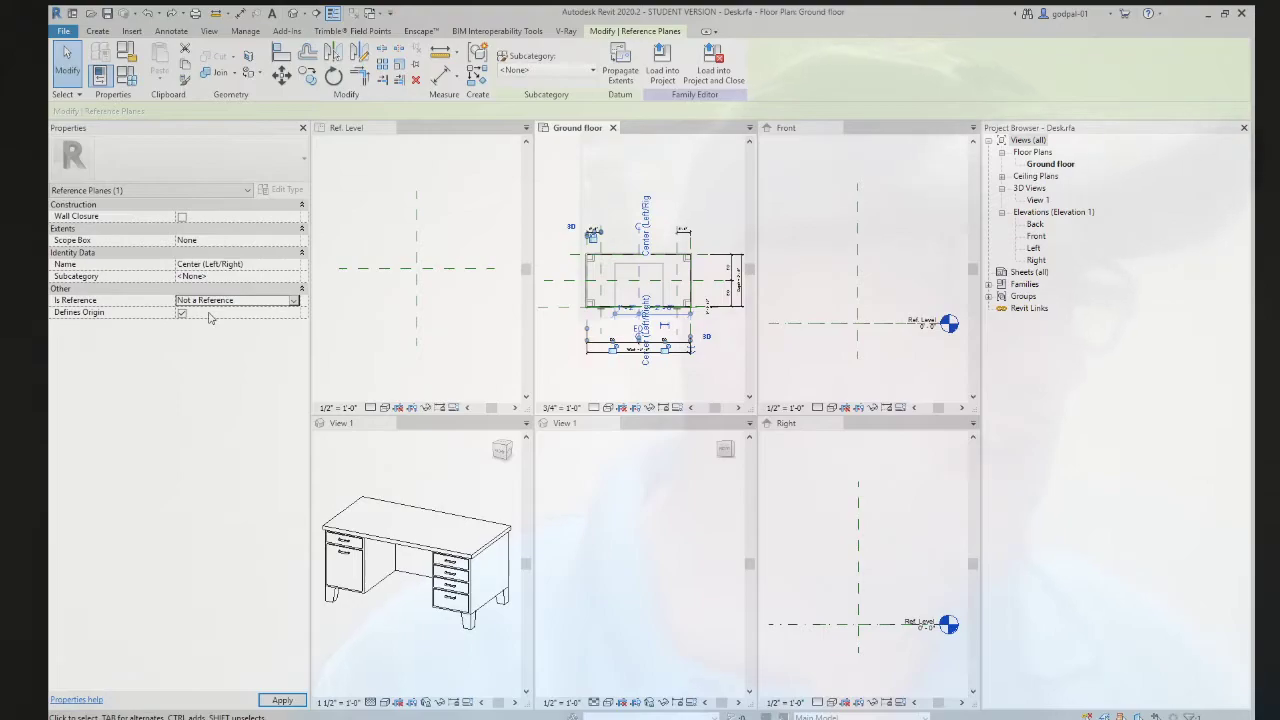
{"action": "left_click", "coordinate": [292, 304]}
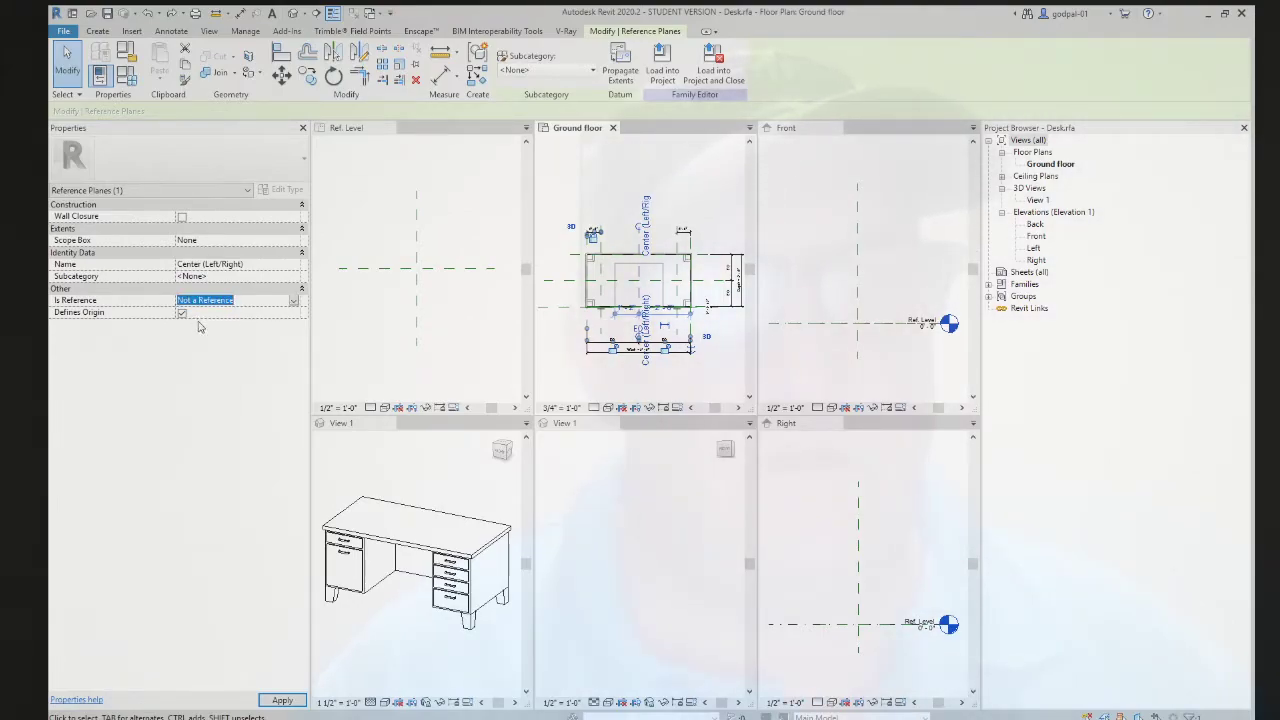
{"action": "key", "text": "Down"}
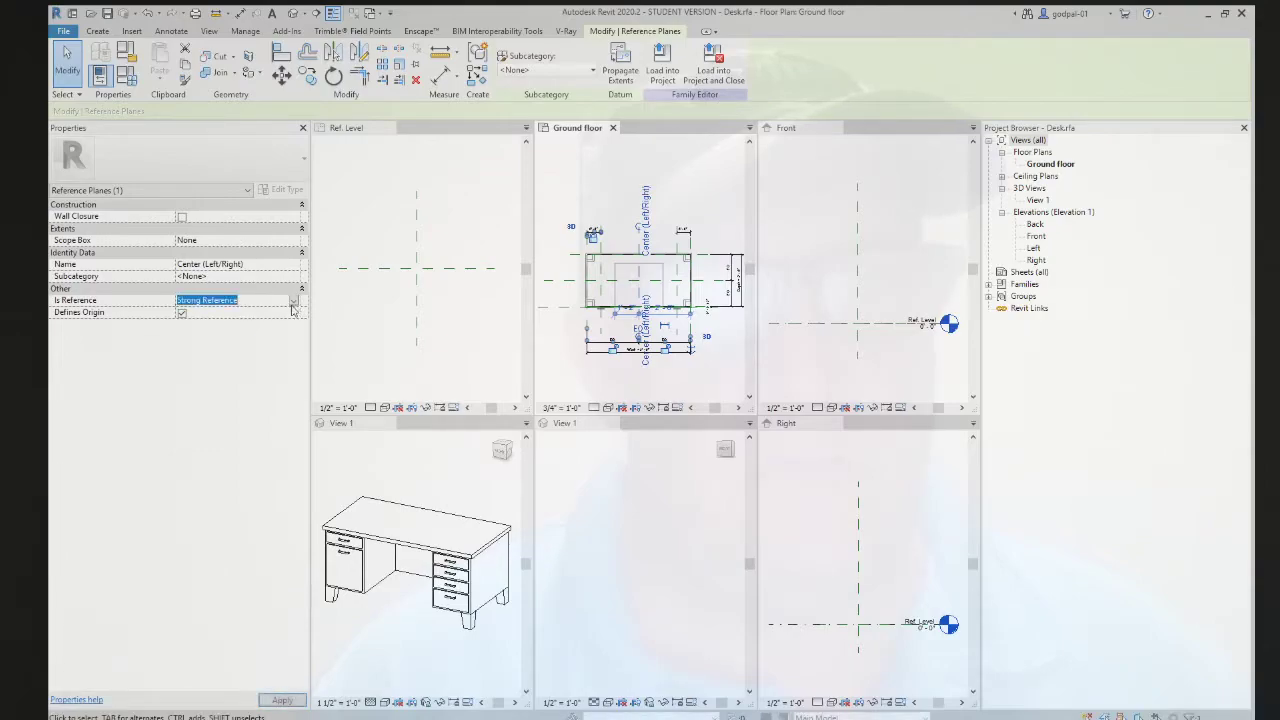
{"action": "key", "text": "Down"}
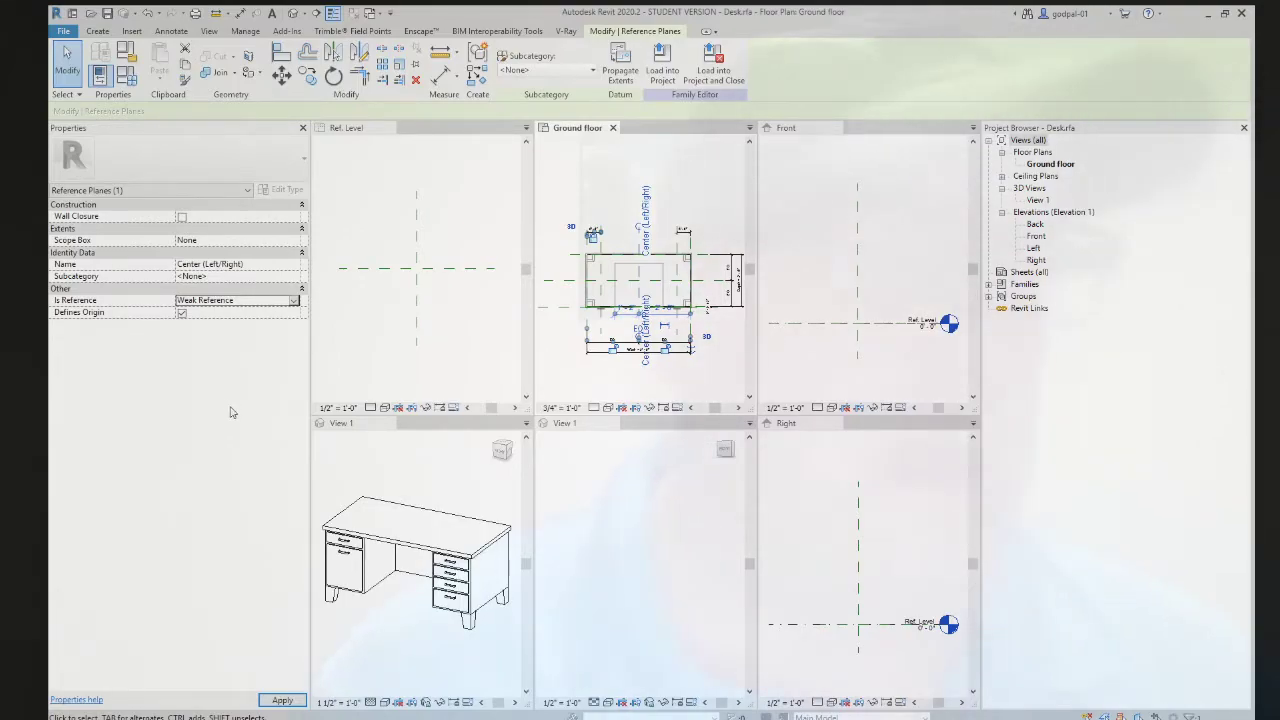
{"action": "left_click", "coordinate": [451, 243]}
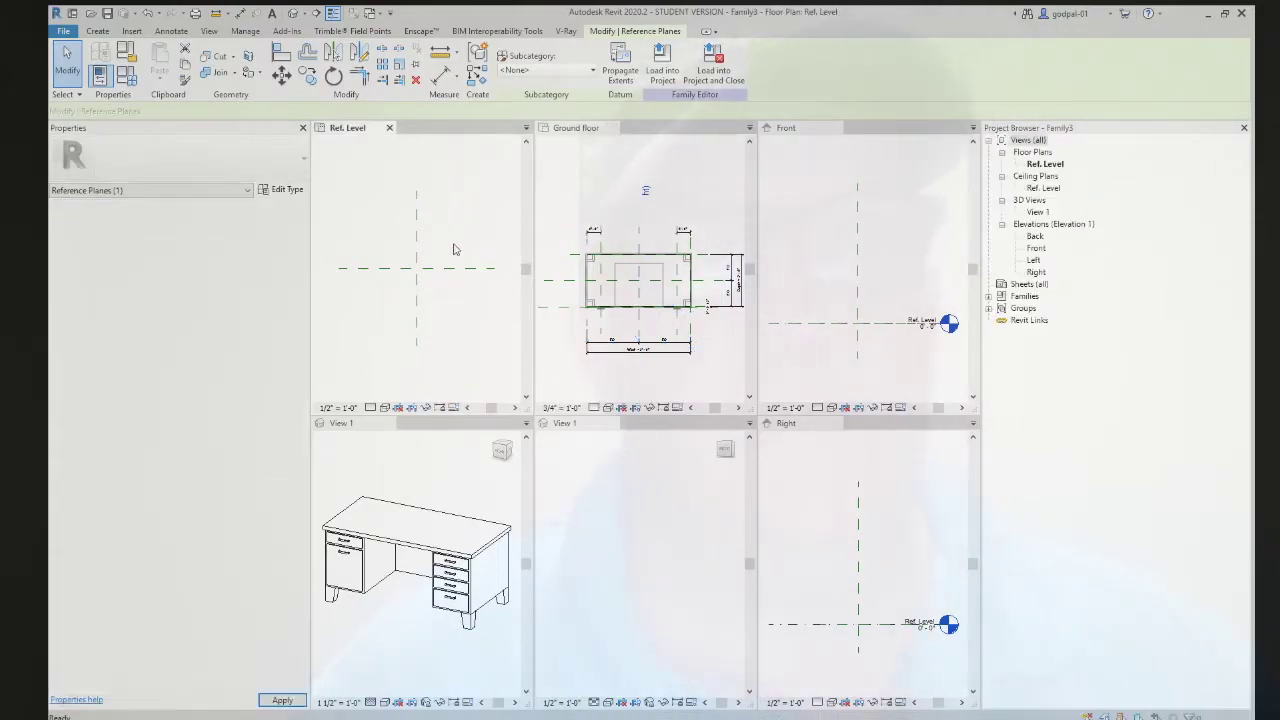
{"action": "left_click", "coordinate": [453, 249]}
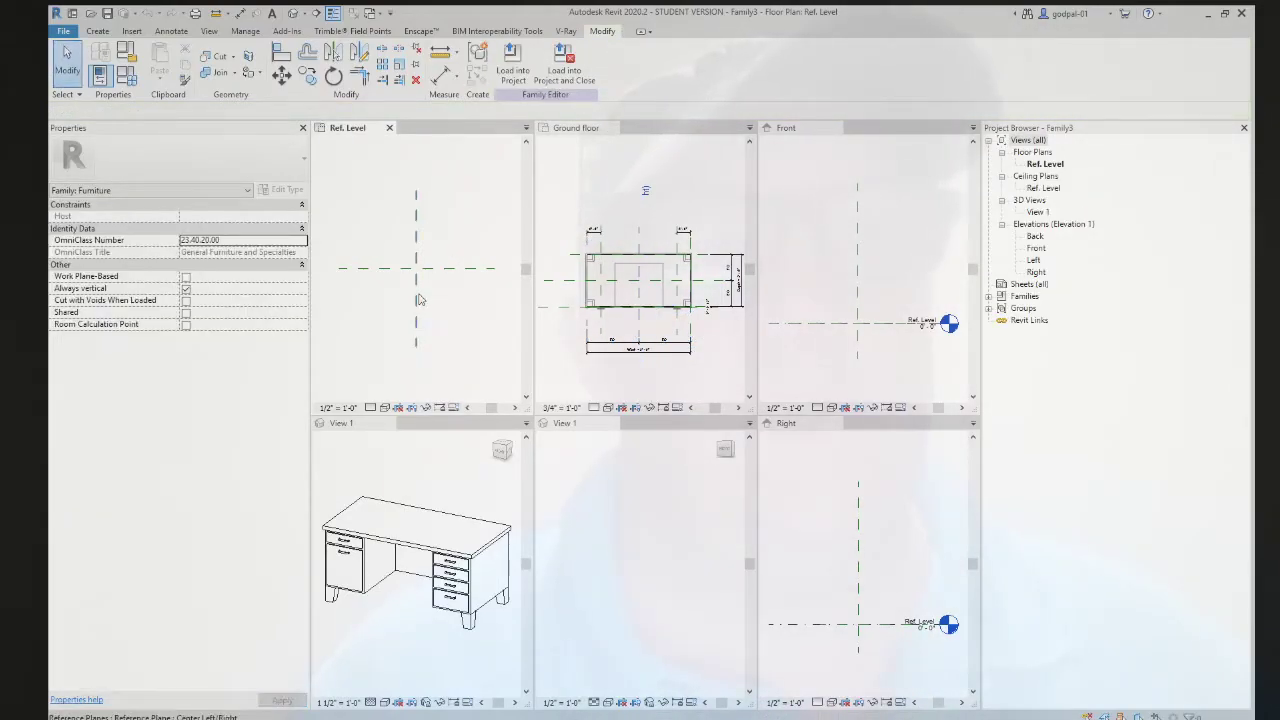
{"action": "left_click", "coordinate": [96, 31]}
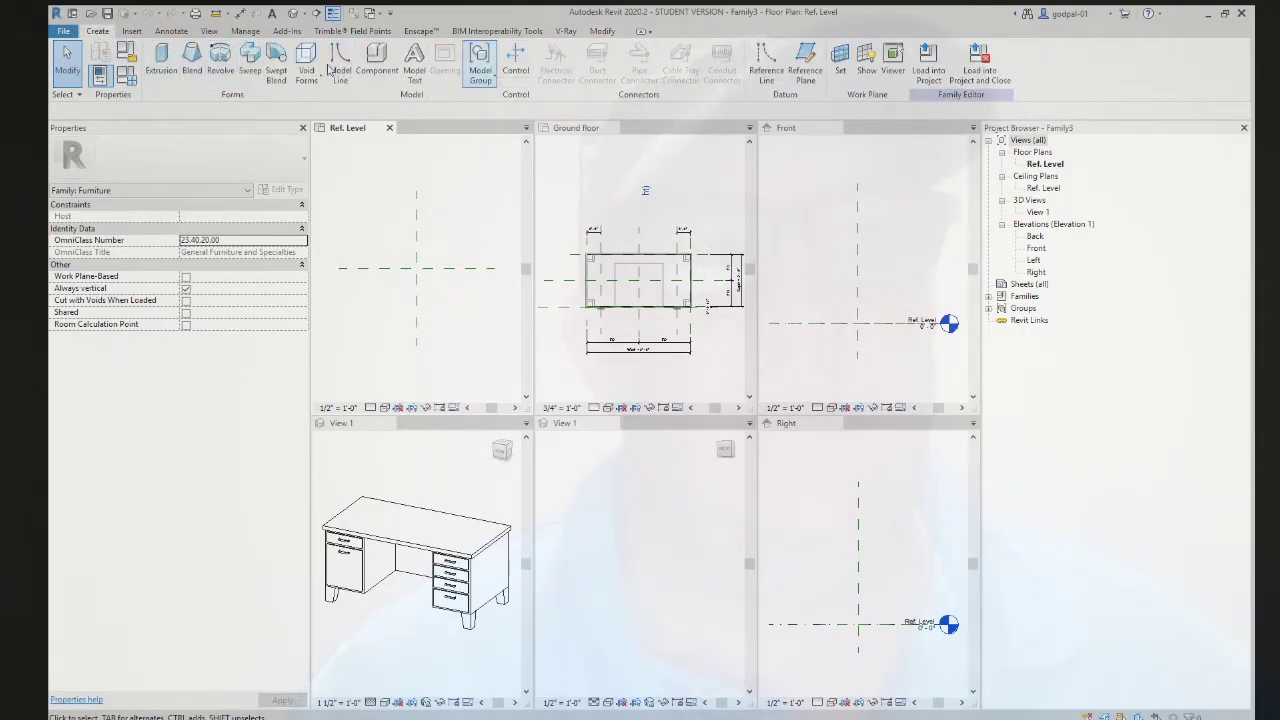
{"action": "left_click", "coordinate": [171, 31]}
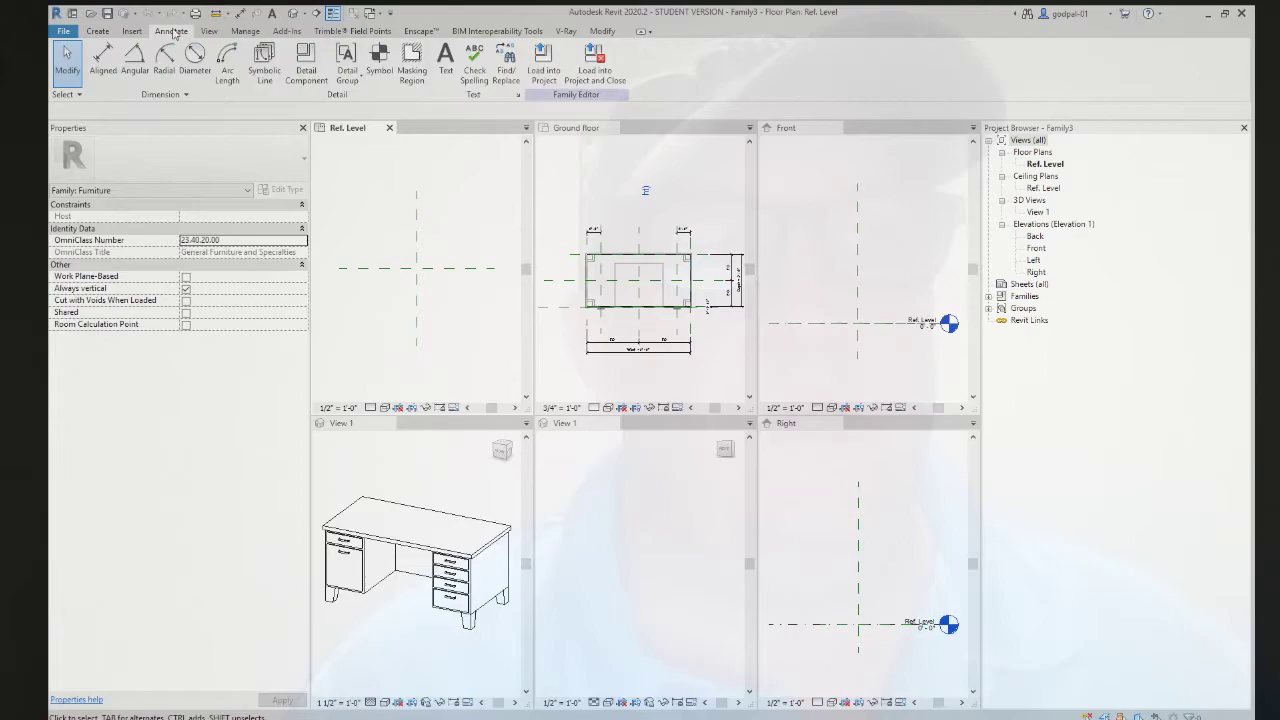
{"action": "left_click", "coordinate": [264, 60]}
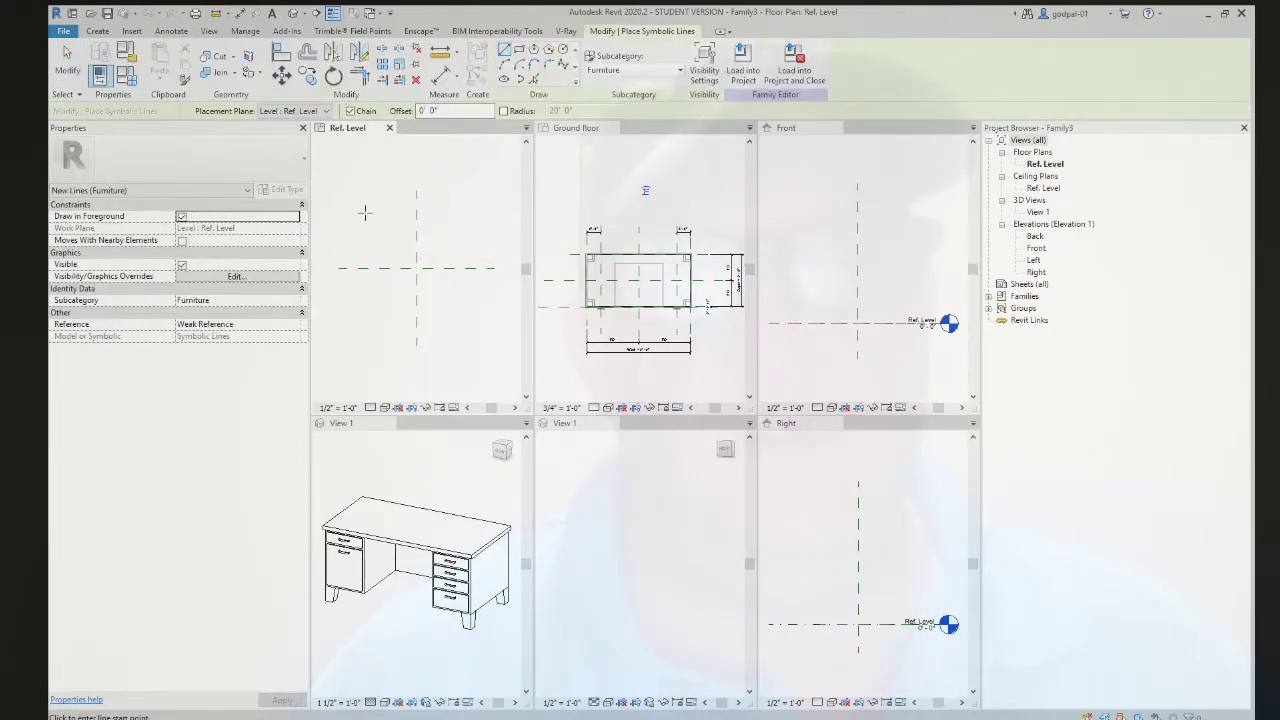
{"action": "left_click", "coordinate": [388, 263]}
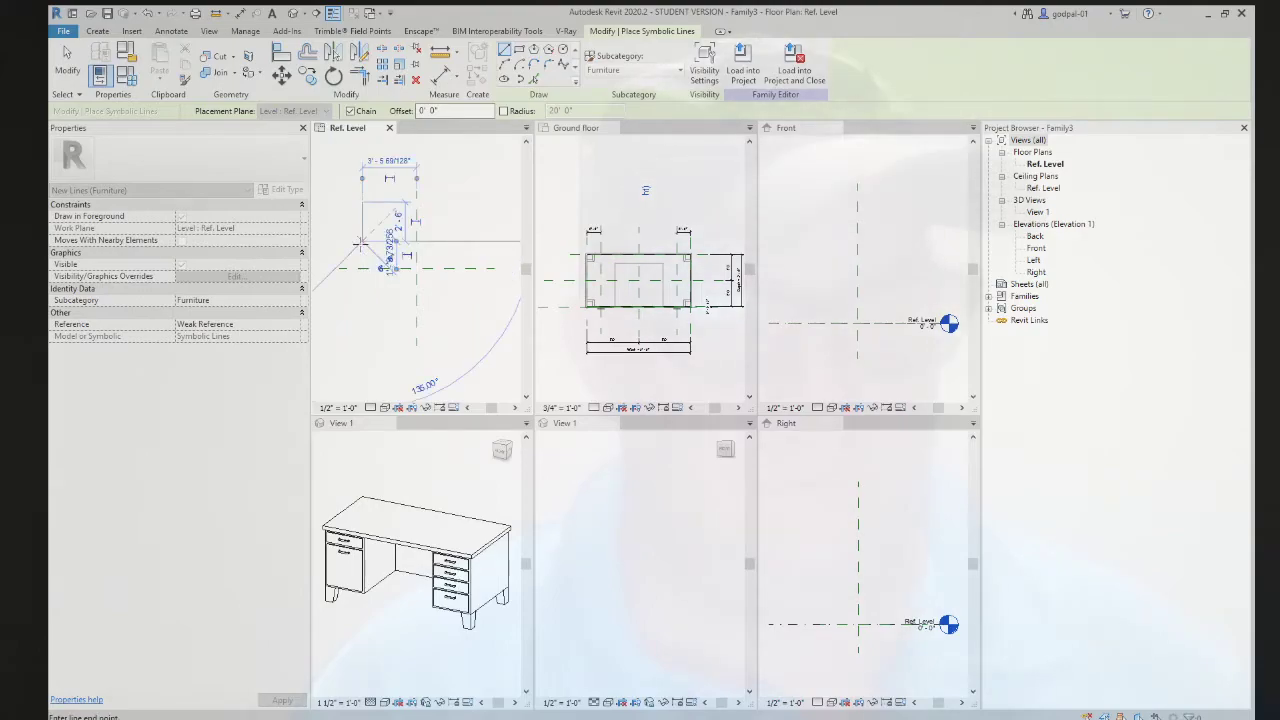
{"action": "left_click", "coordinate": [361, 240]}
{"action": "key", "text": "Escape"}
{"action": "key", "text": "Escape"}
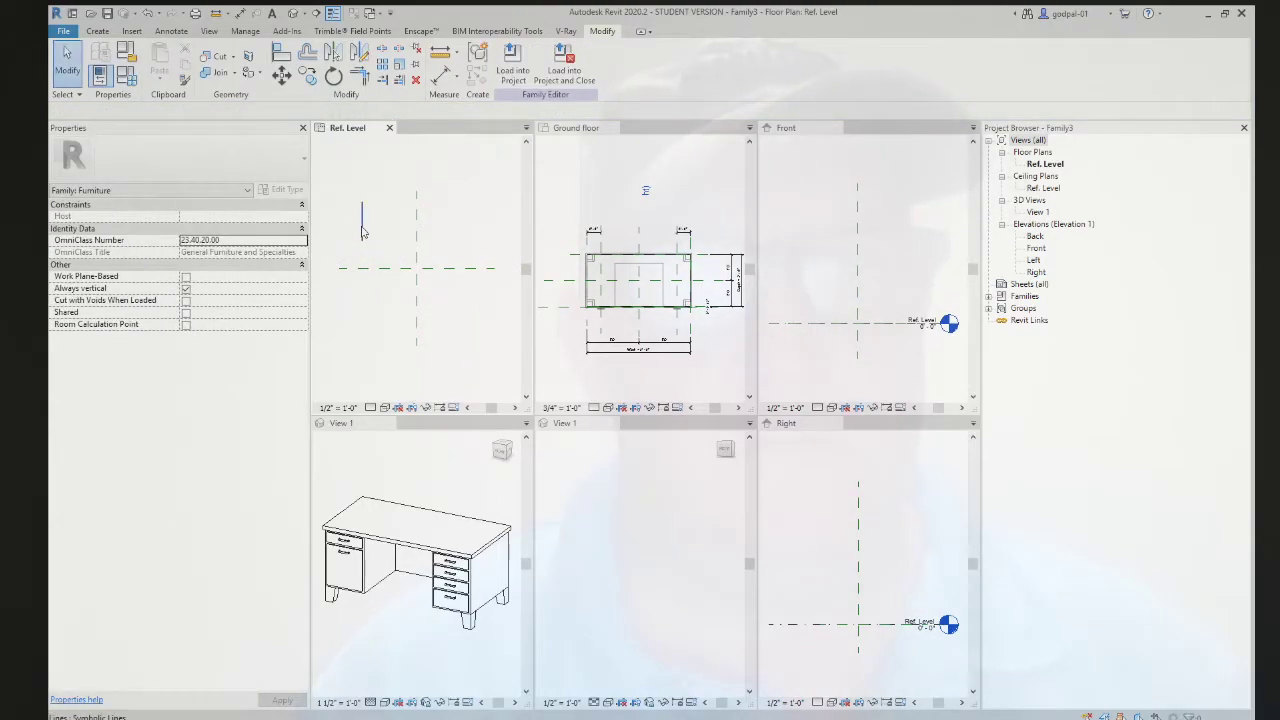
{"action": "left_click", "coordinate": [362, 232]}
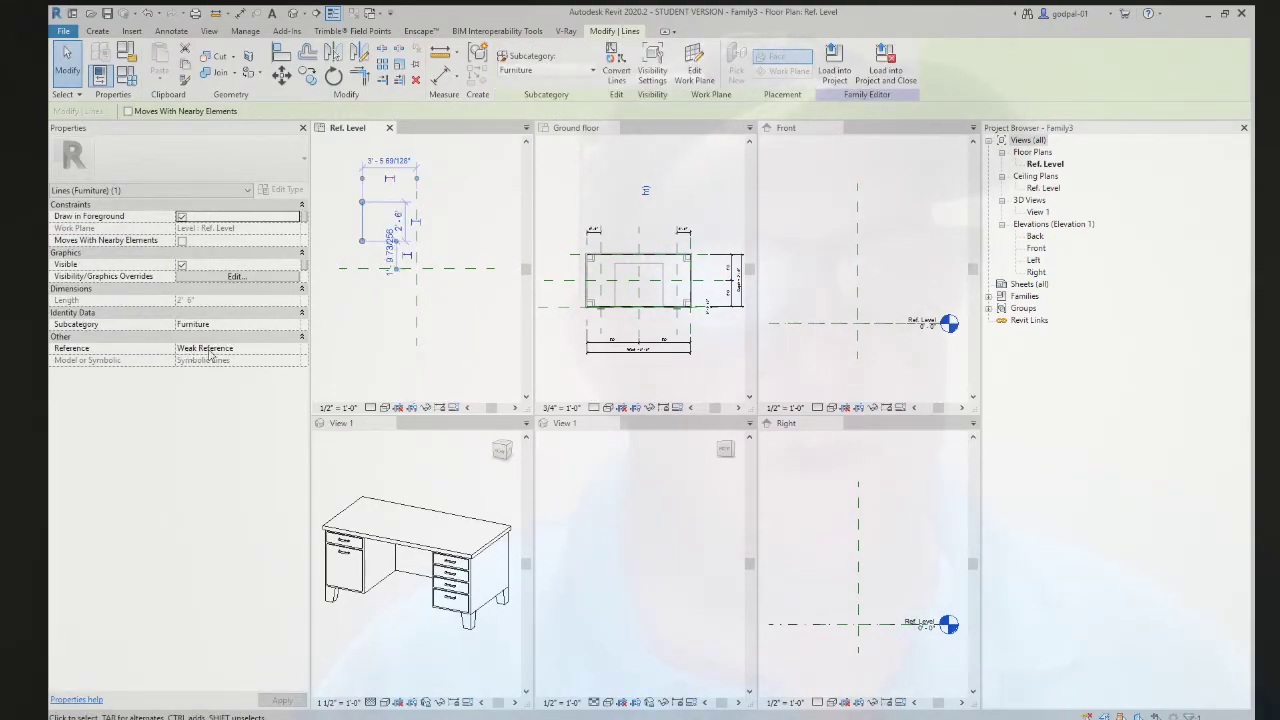
{"action": "left_click", "coordinate": [145, 14]}
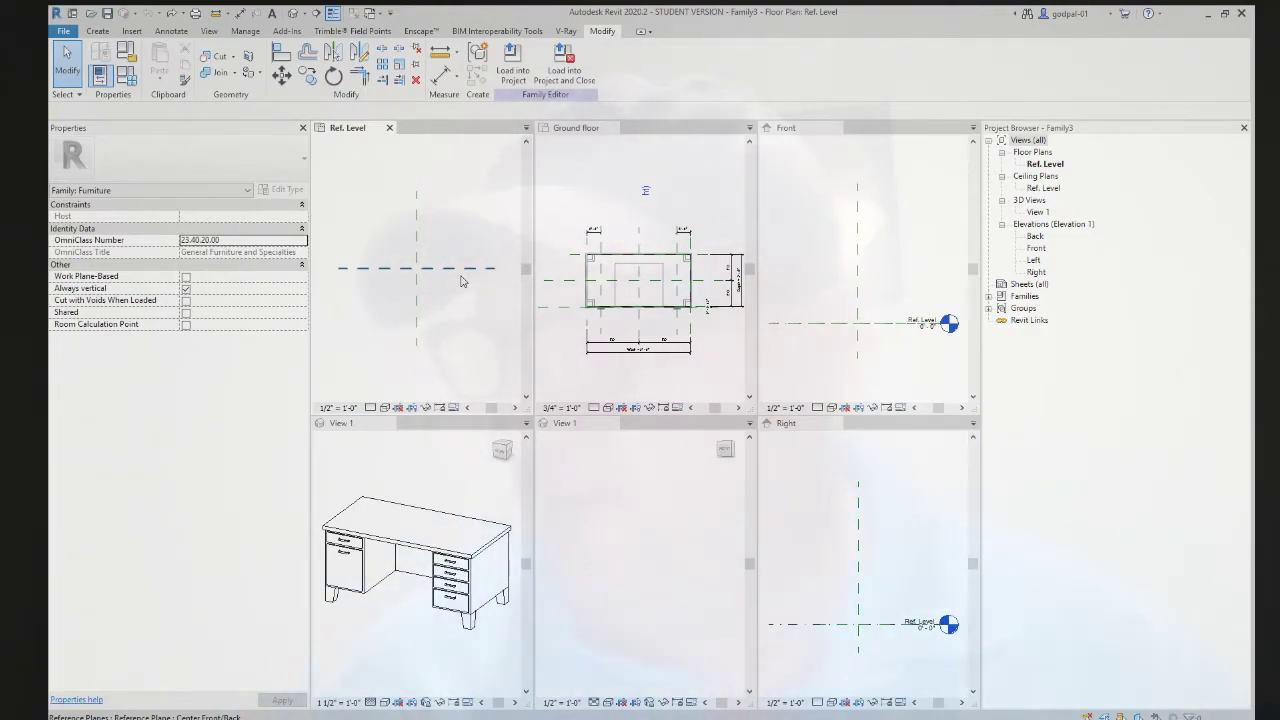
- Draw a 10'-0" by 14'-6" model-line rectangle around the reference planes
{"action": "left_click", "coordinate": [462, 281]}
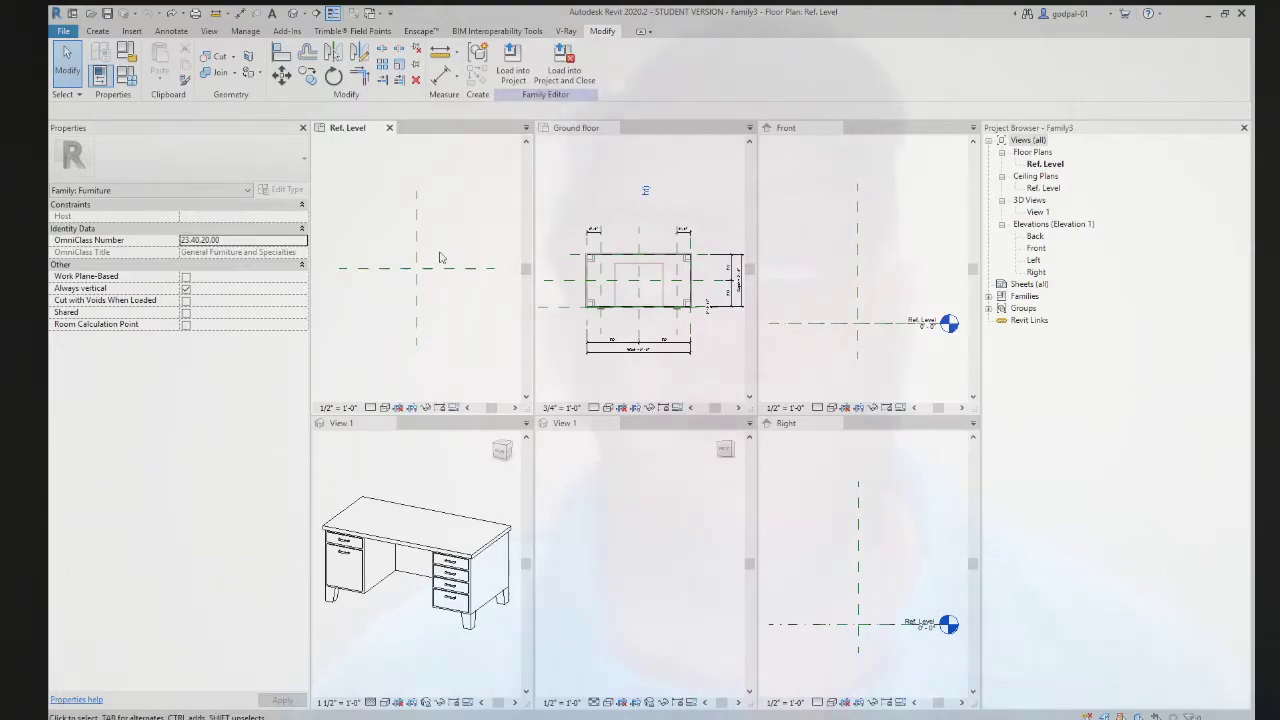
{"action": "left_click", "coordinate": [97, 31]}
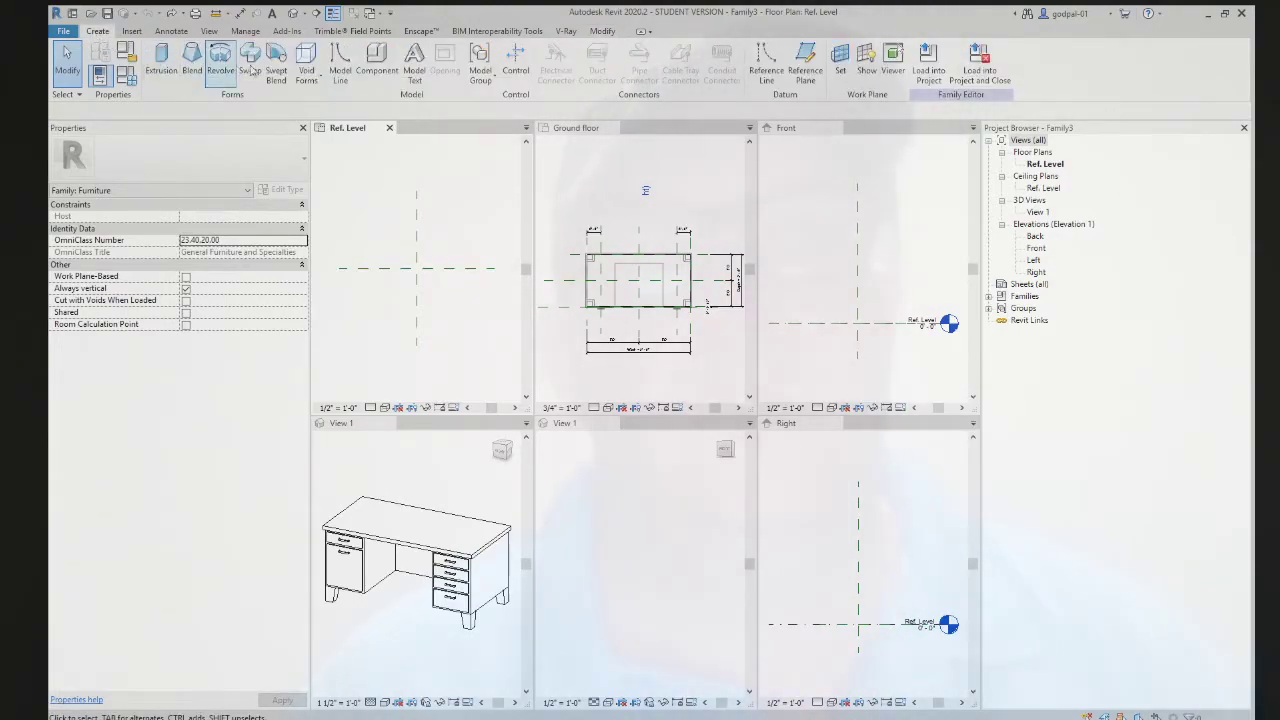
{"action": "left_click", "coordinate": [341, 62]}
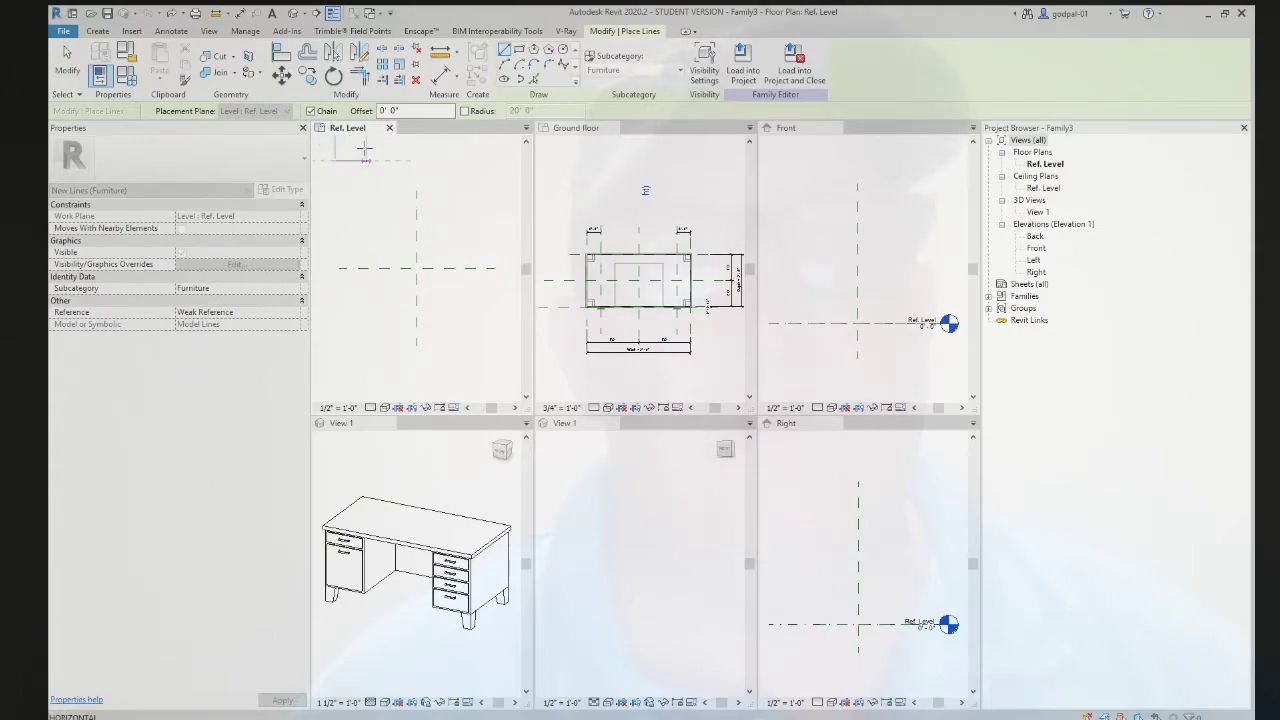
{"action": "left_click", "coordinate": [517, 50]}
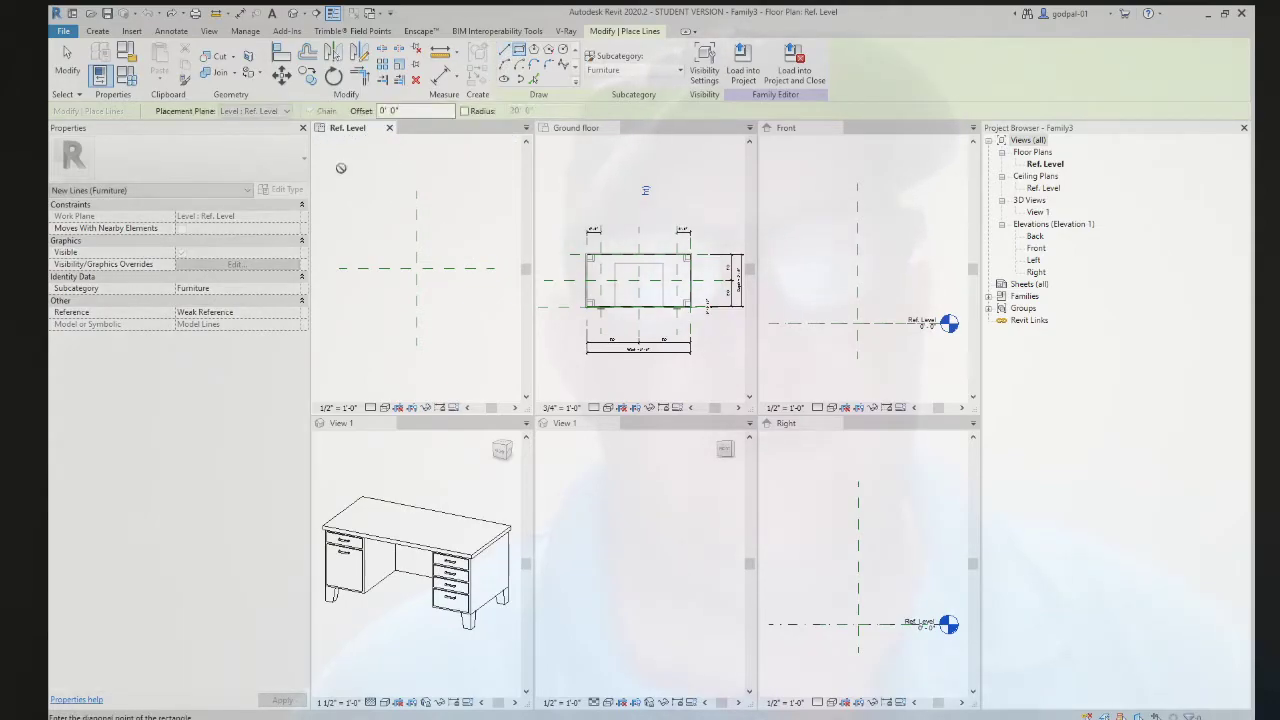
{"action": "left_click", "coordinate": [341, 167]}
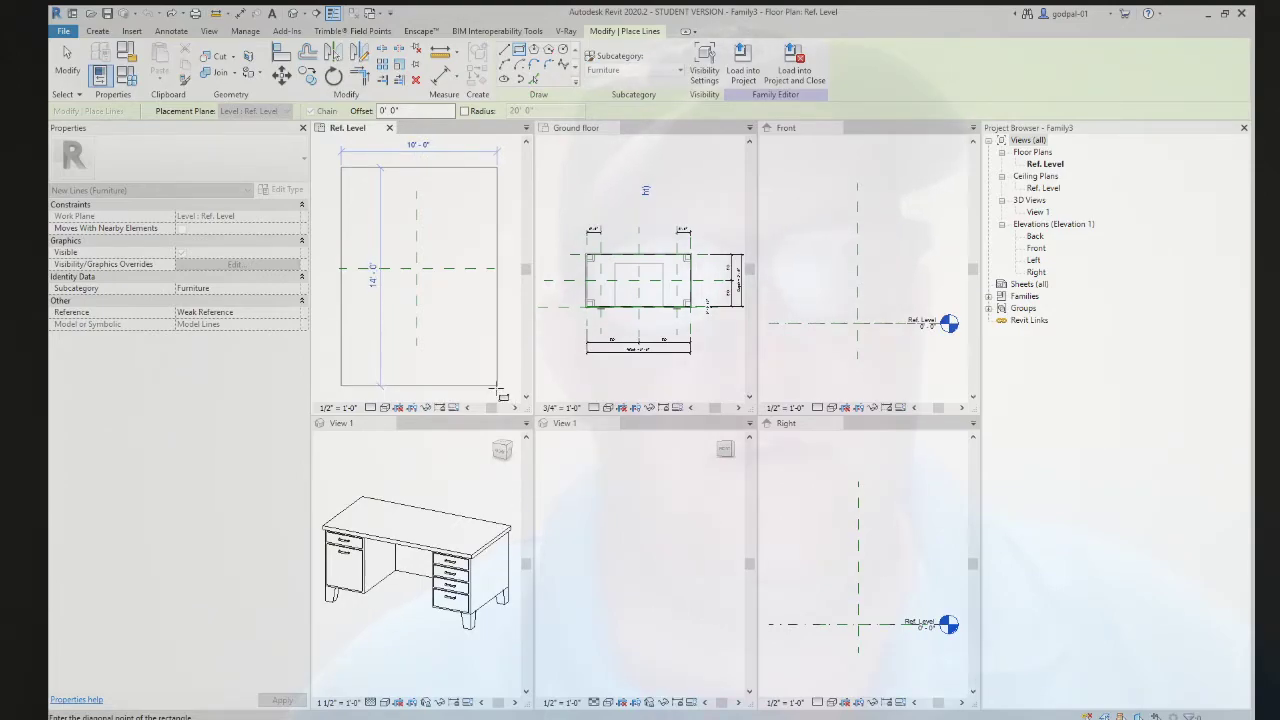
{"action": "left_click", "coordinate": [497, 386]}
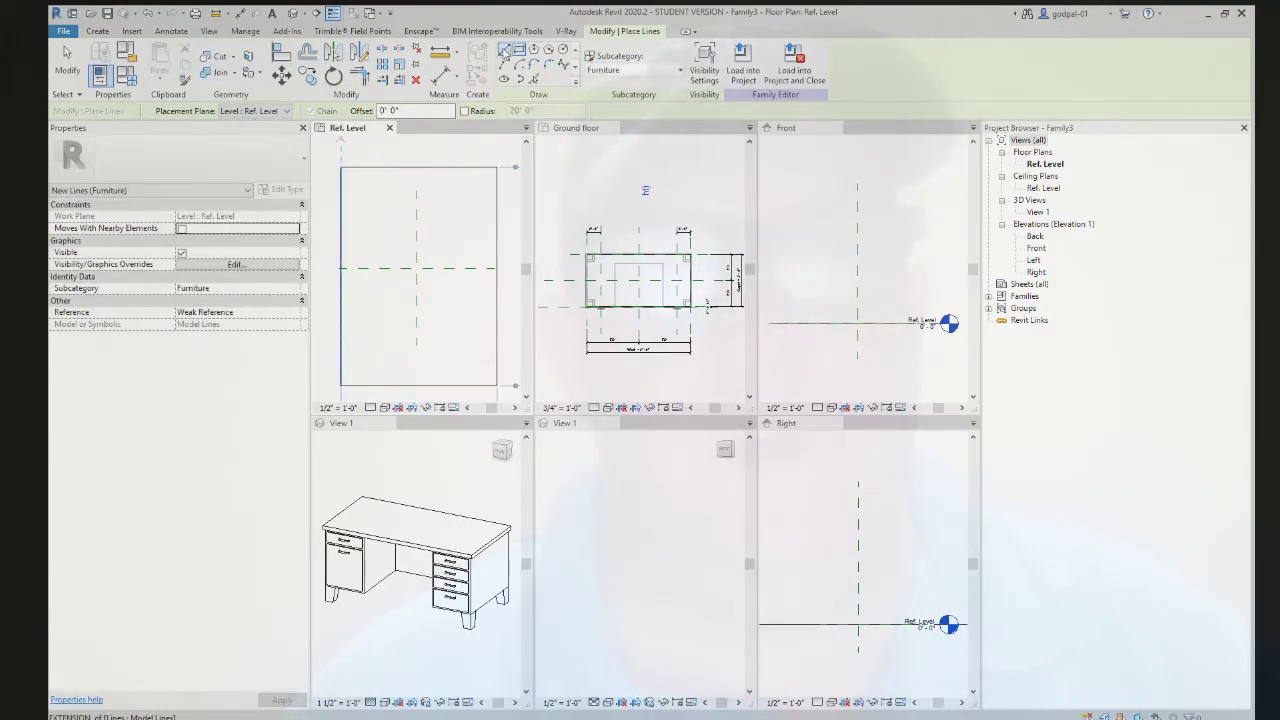
- Draw a model-line diagonal from the rectangle's top-right to its lower-left corner
{"action": "left_click", "coordinate": [505, 50]}
{"action": "left_click", "coordinate": [497, 167]}
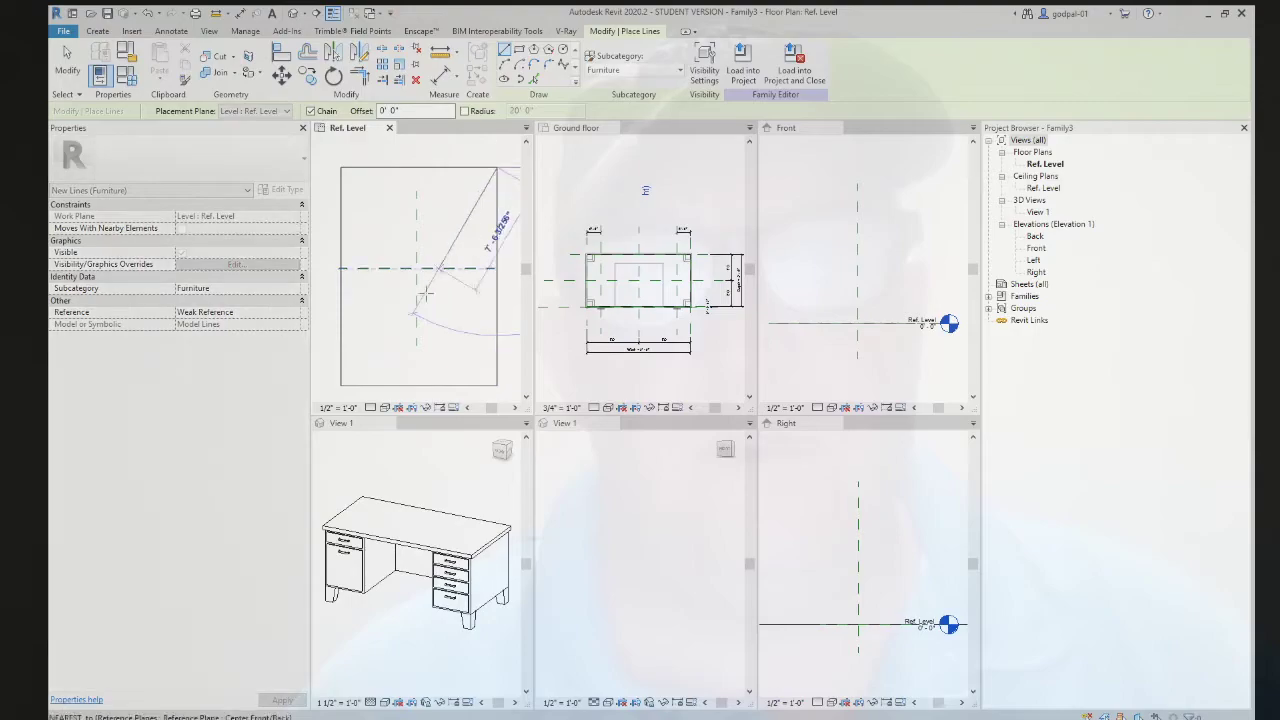
{"action": "left_click", "coordinate": [341, 385]}
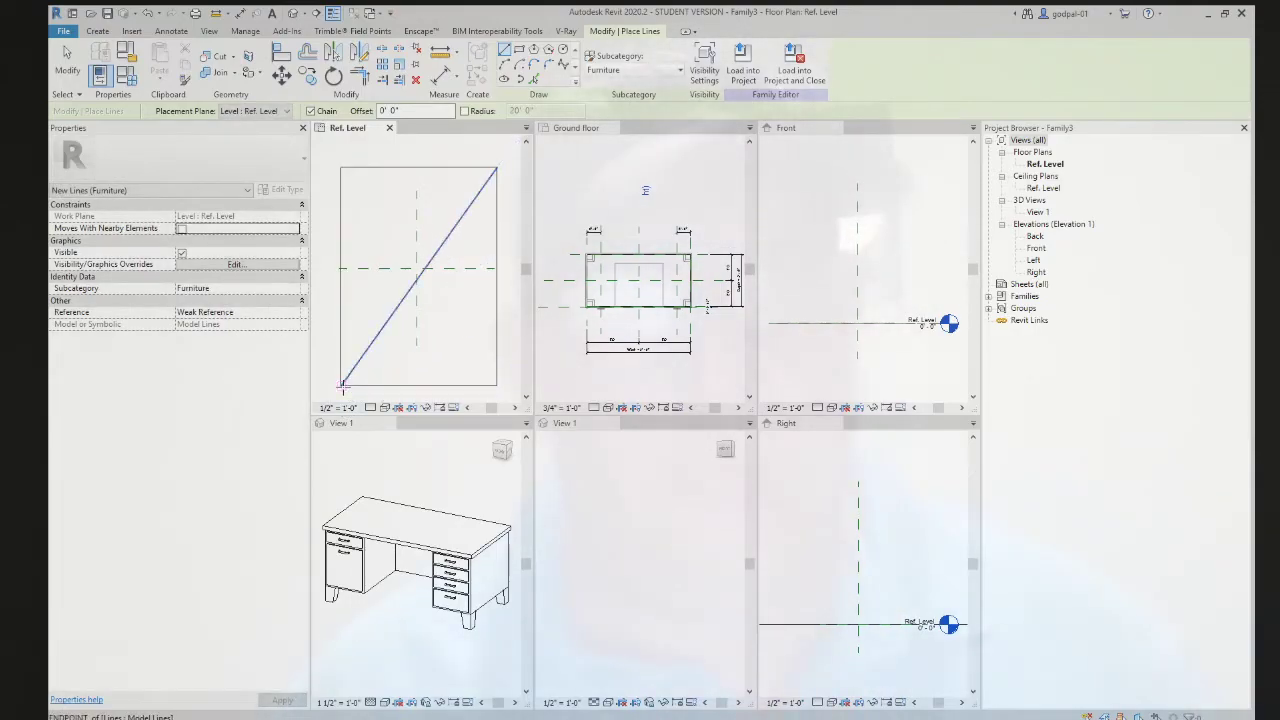
{"action": "key", "text": "Escape"}
{"action": "key", "text": "Escape"}
{"action": "left_click", "coordinate": [96, 33]}
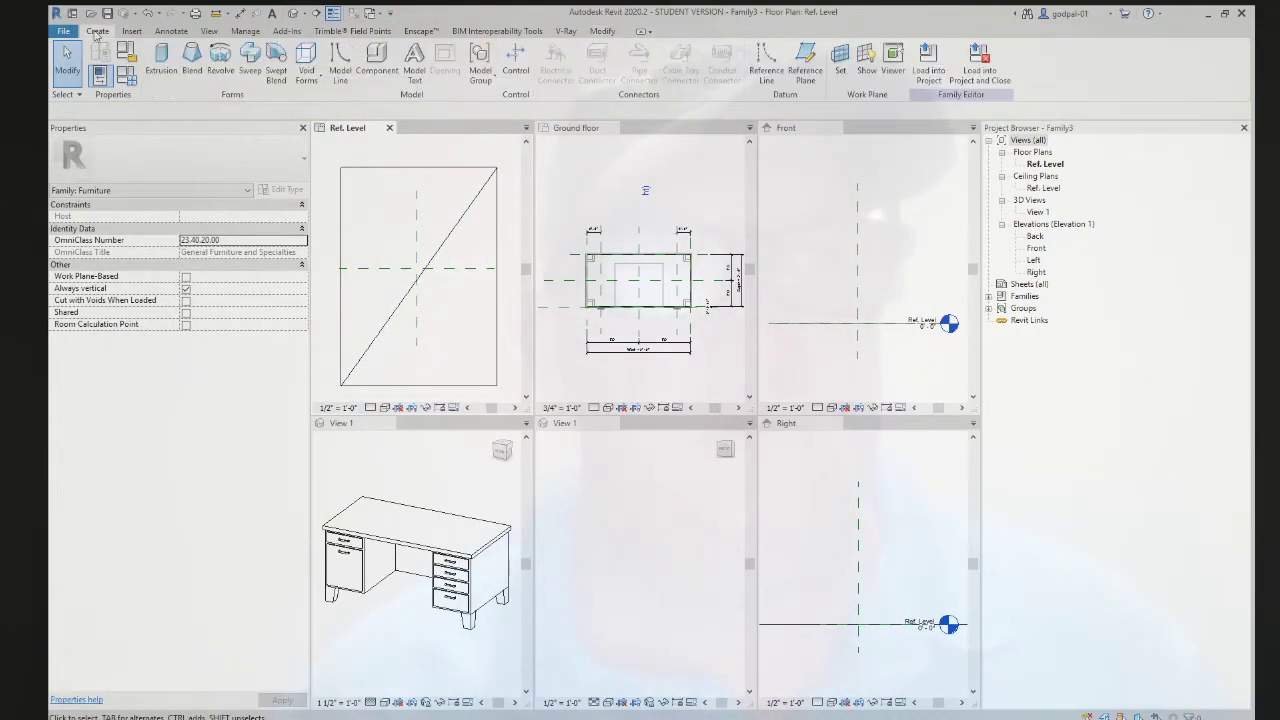
- Draw a model-line circle centred on the reference-plane intersection
{"action": "left_click", "coordinate": [341, 62]}
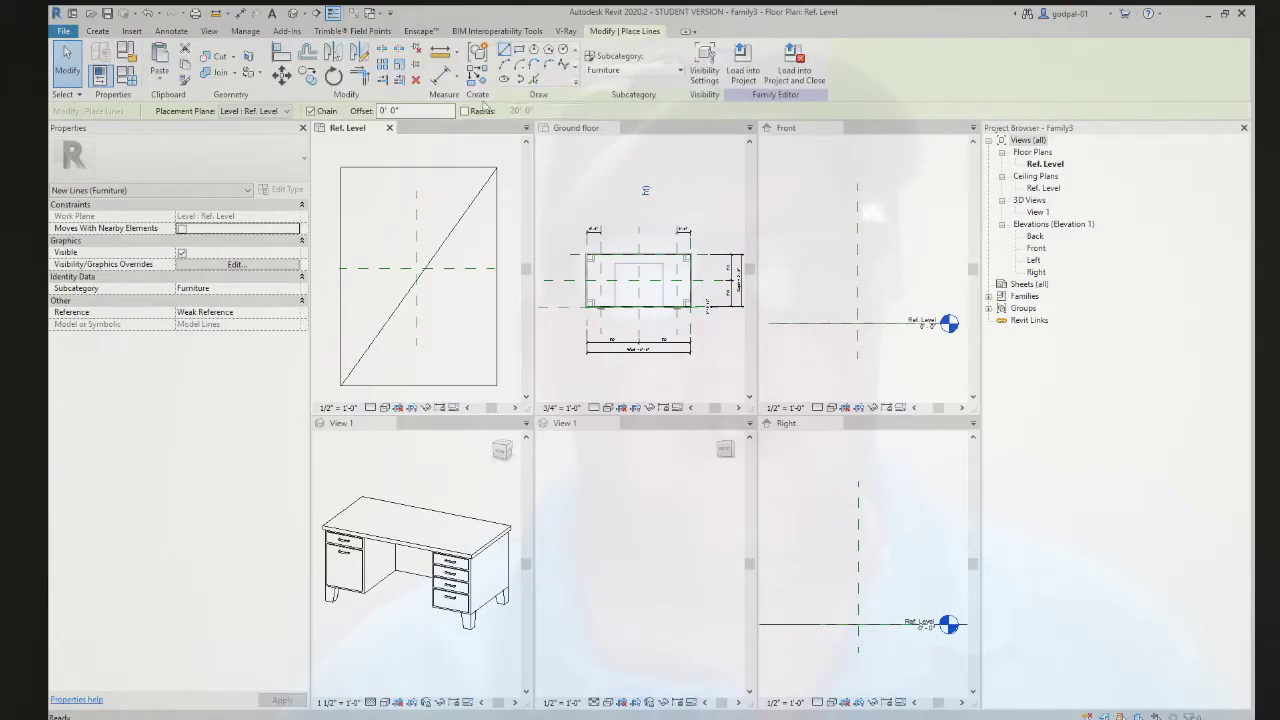
{"action": "left_click", "coordinate": [418, 268]}
{"action": "left_click", "coordinate": [447, 312]}
{"action": "key", "text": "Escape"}
{"action": "key", "text": "Escape"}
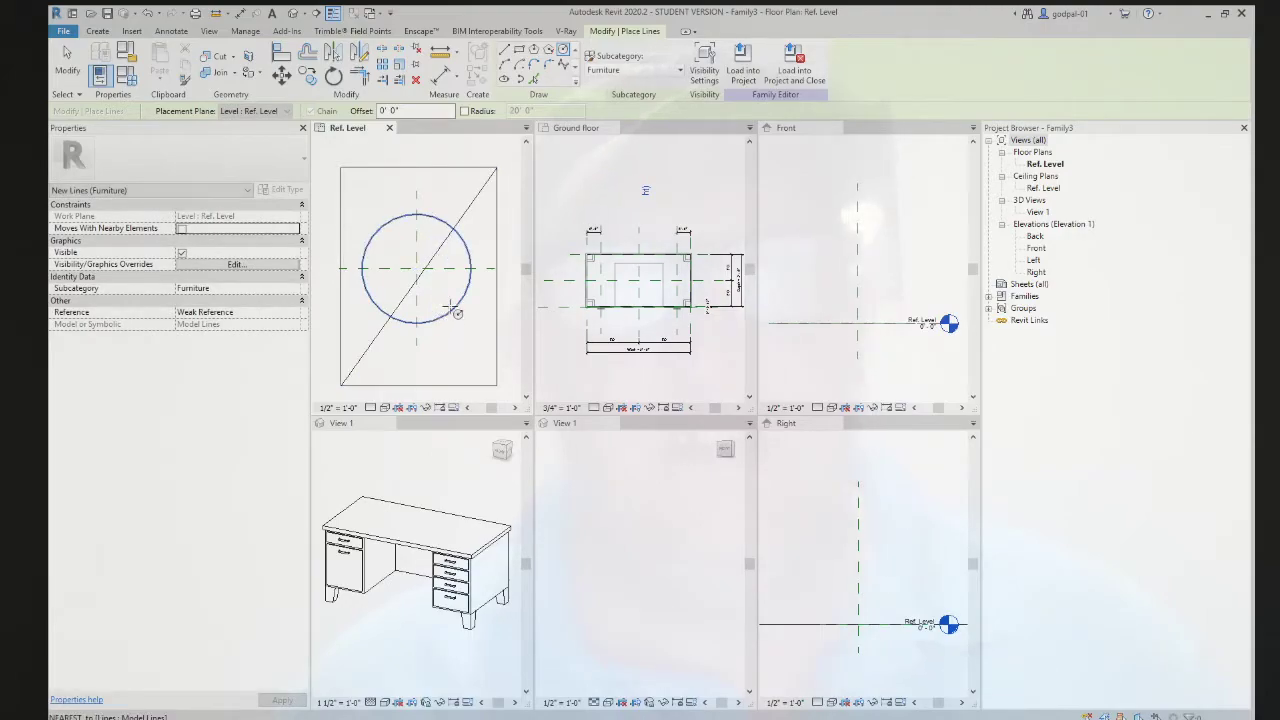
- Select the rectangle chain and the diagonal and move them to a new position
{"action": "left_click", "coordinate": [474, 202]}
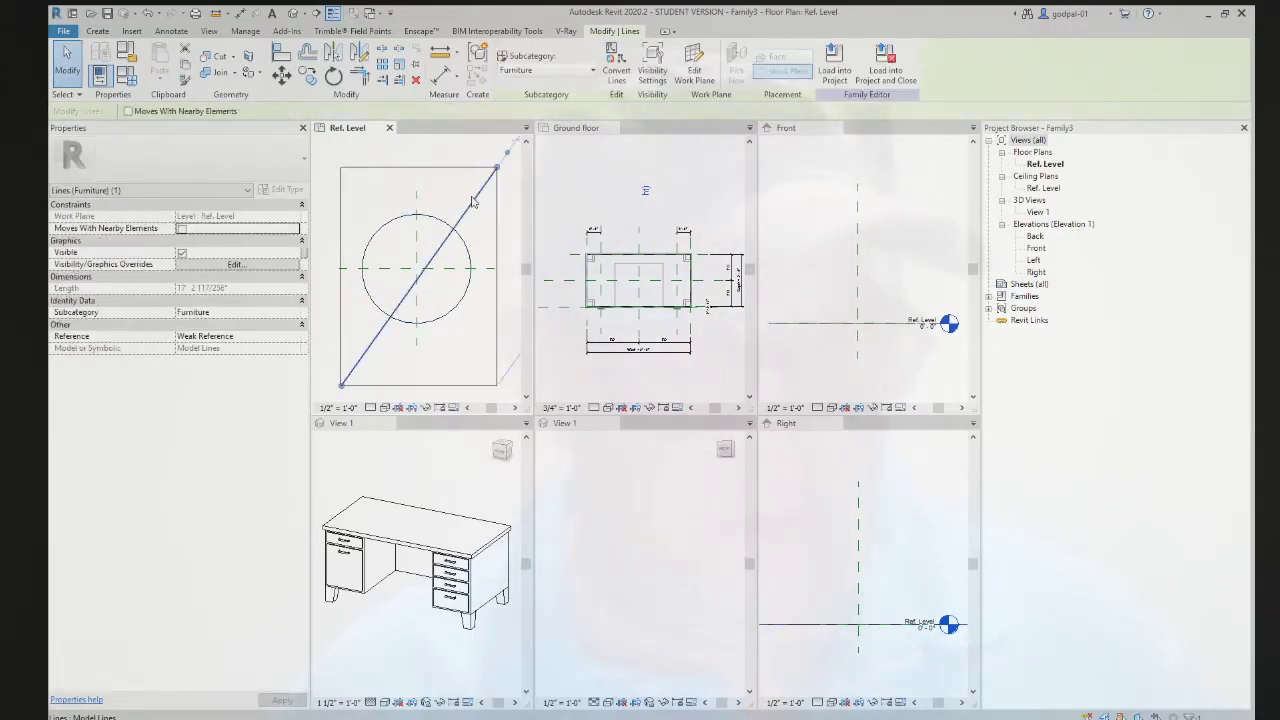
{"action": "key", "text": "Tab"}
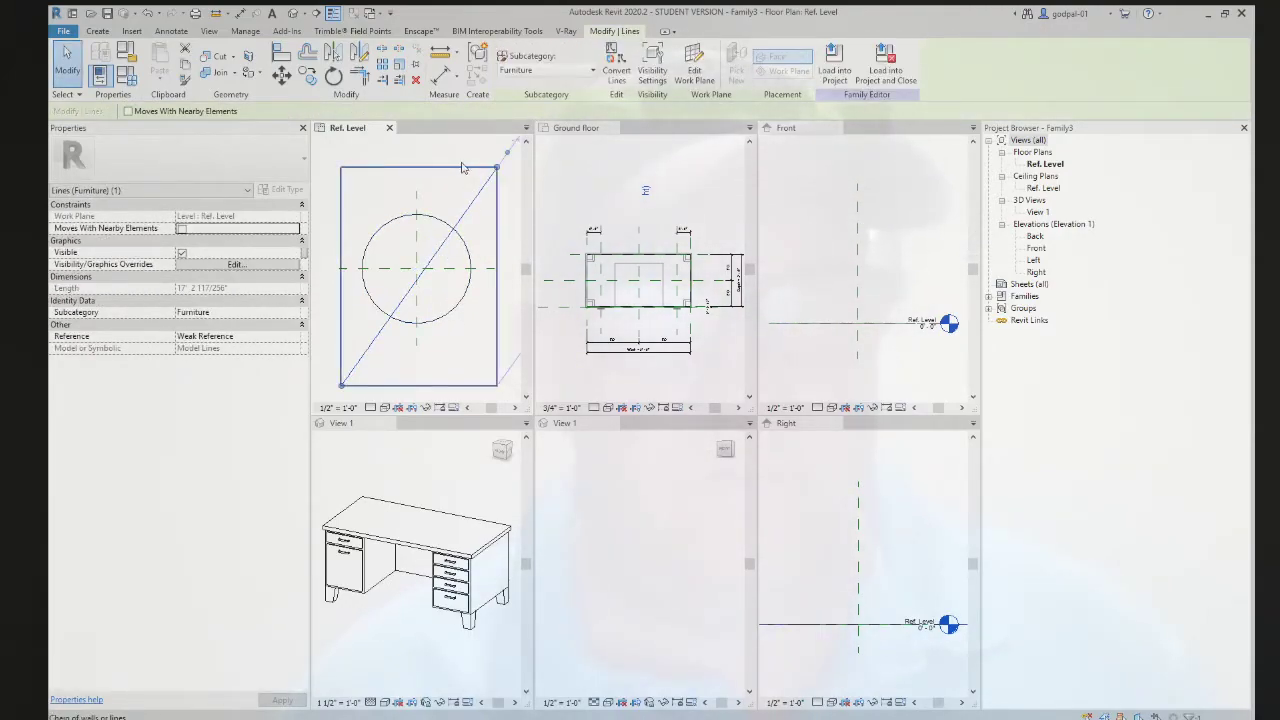
{"action": "left_click", "coordinate": [461, 172]}
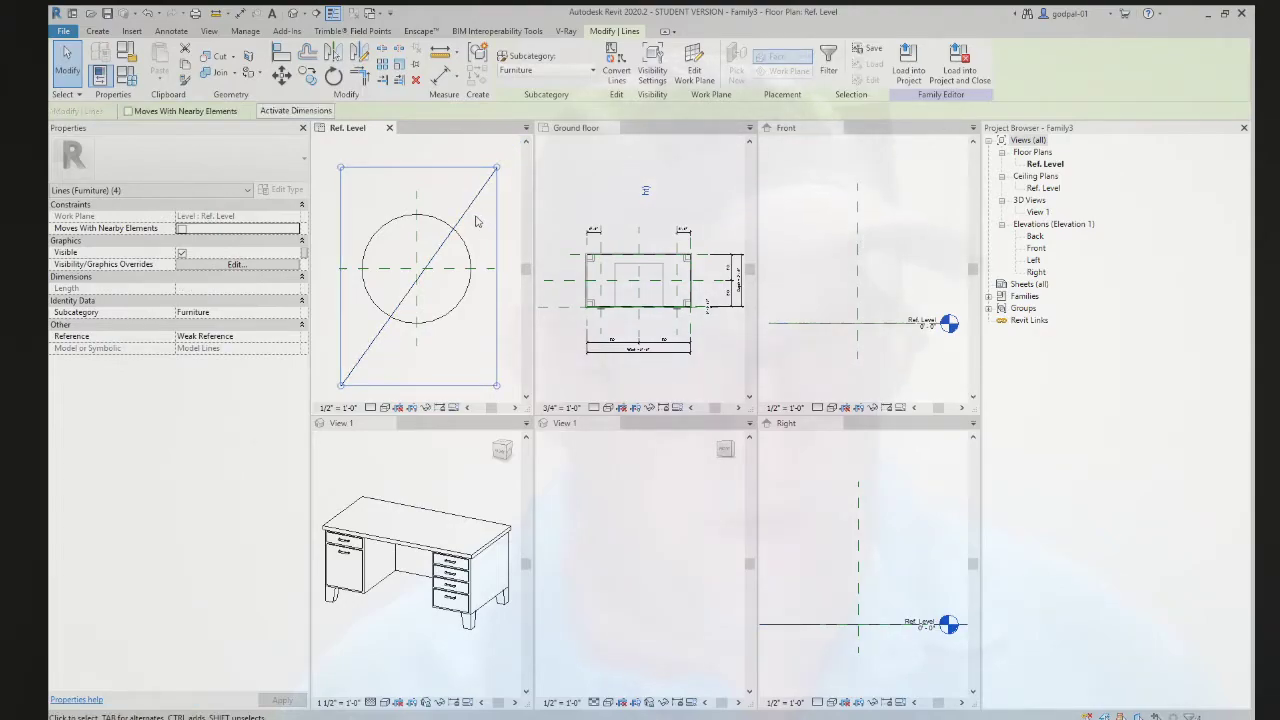
{"action": "left_click", "coordinate": [474, 218], "text": "ctrl"}
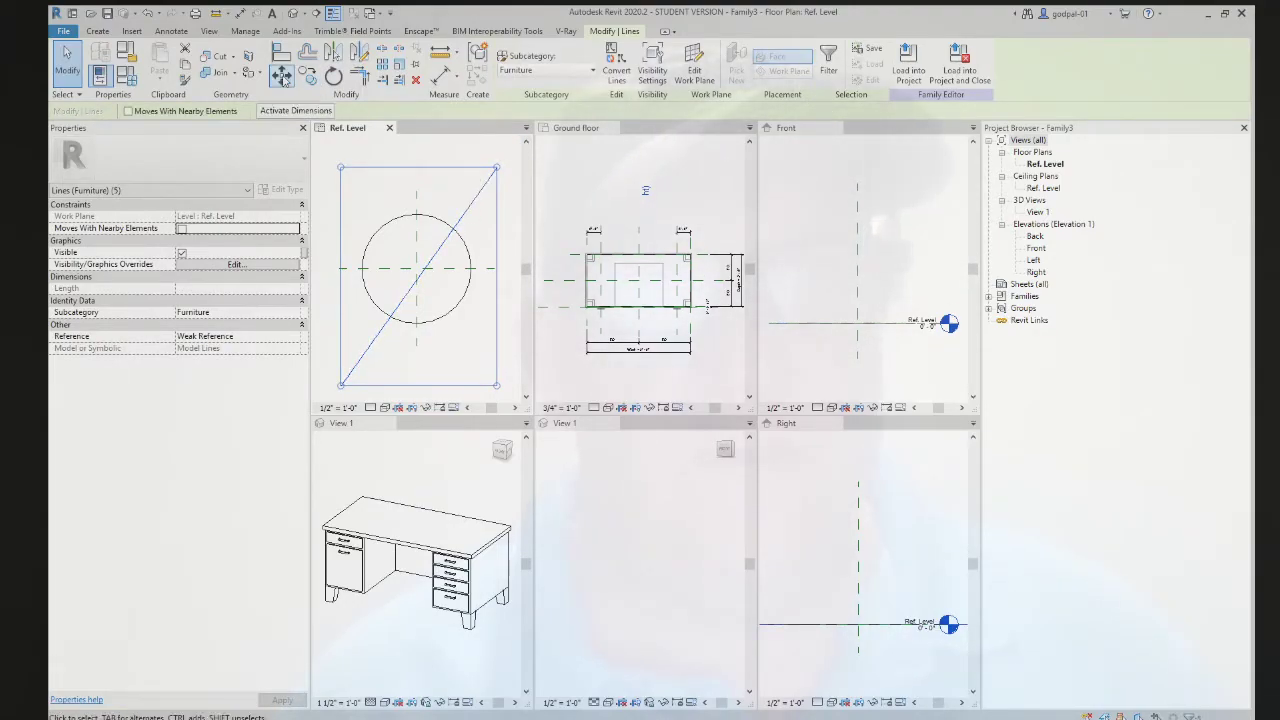
{"action": "left_click", "coordinate": [282, 77]}
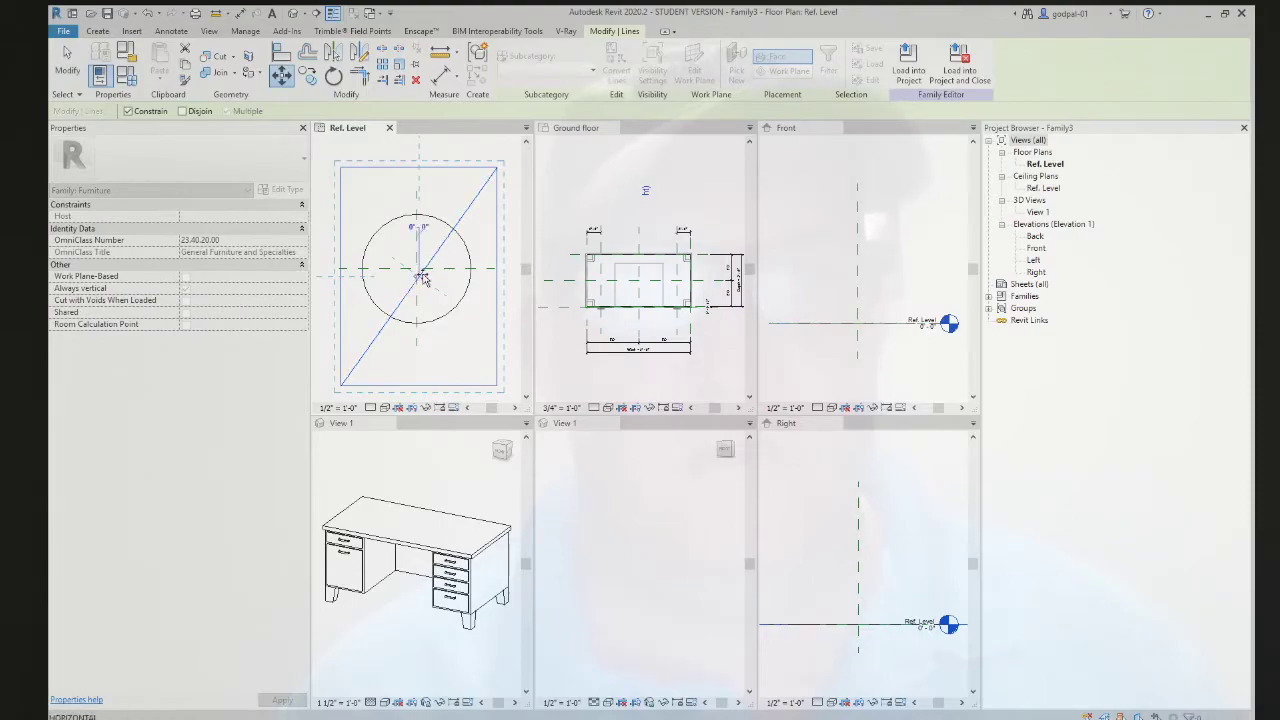
{"action": "scroll", "coordinate": [417, 270], "scroll_direction": "up", "scroll_amount": 3}
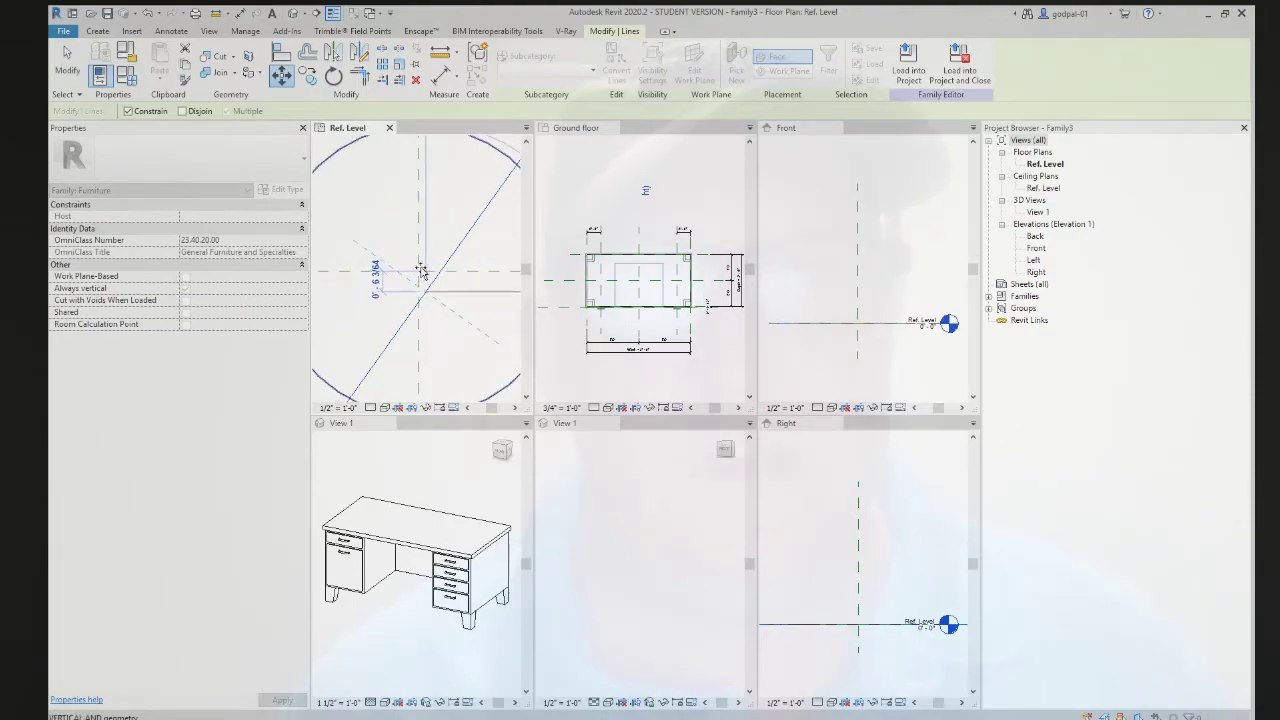
{"action": "scroll", "coordinate": [421, 279], "scroll_direction": "up", "scroll_amount": 3}
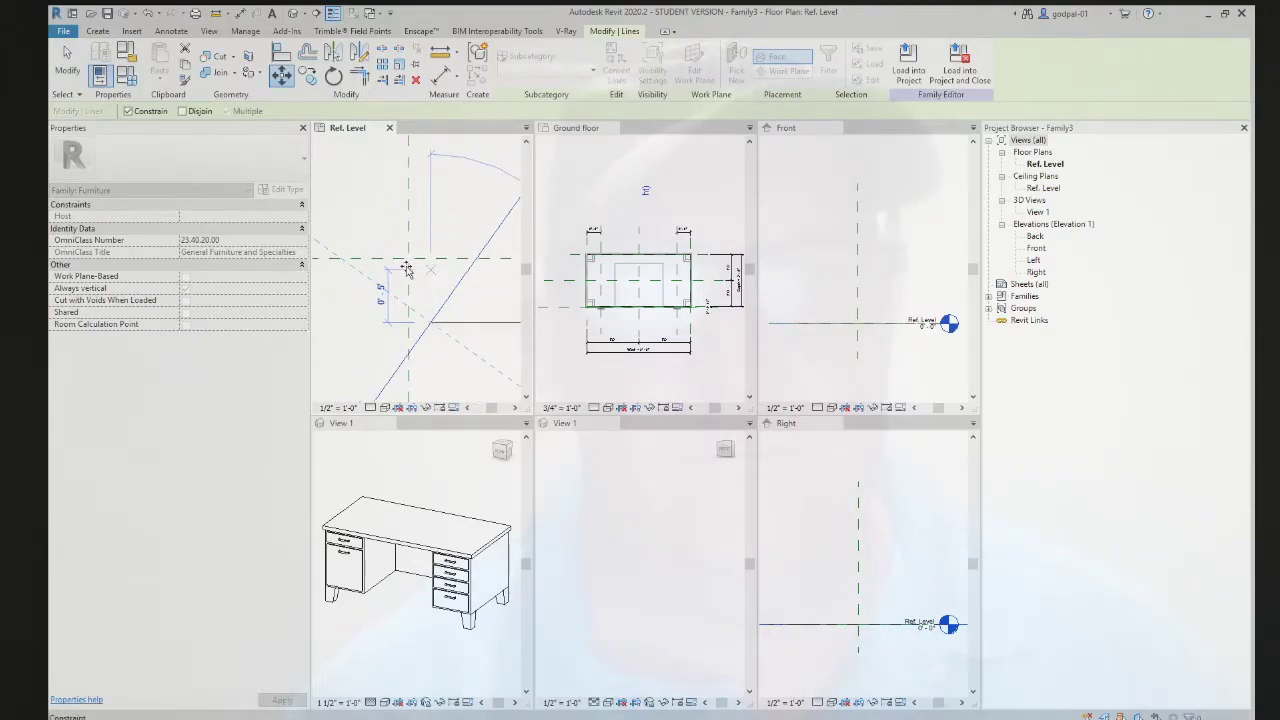
{"action": "left_click", "coordinate": [435, 293]}
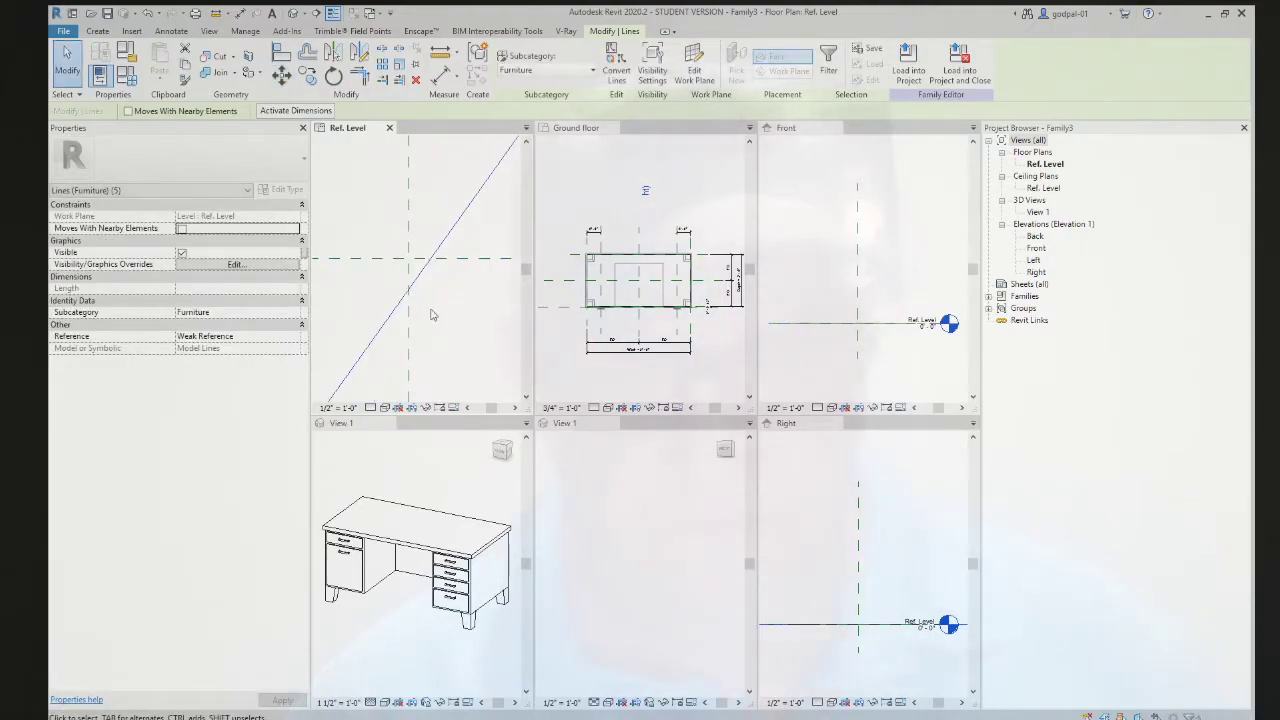
{"action": "scroll", "coordinate": [435, 252], "scroll_direction": "down", "scroll_amount": 5}
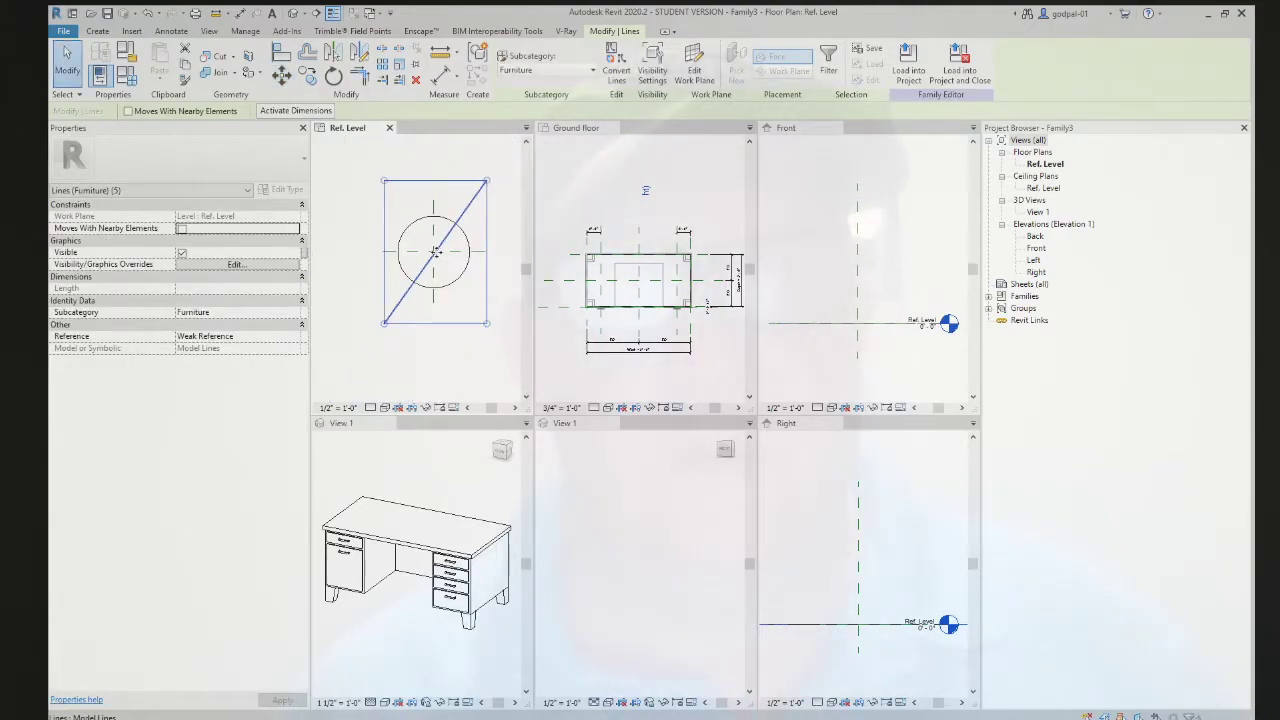
- Move the lines again so the diagonal's midpoint lands on the circle's centre
{"action": "left_click", "coordinate": [281, 75]}
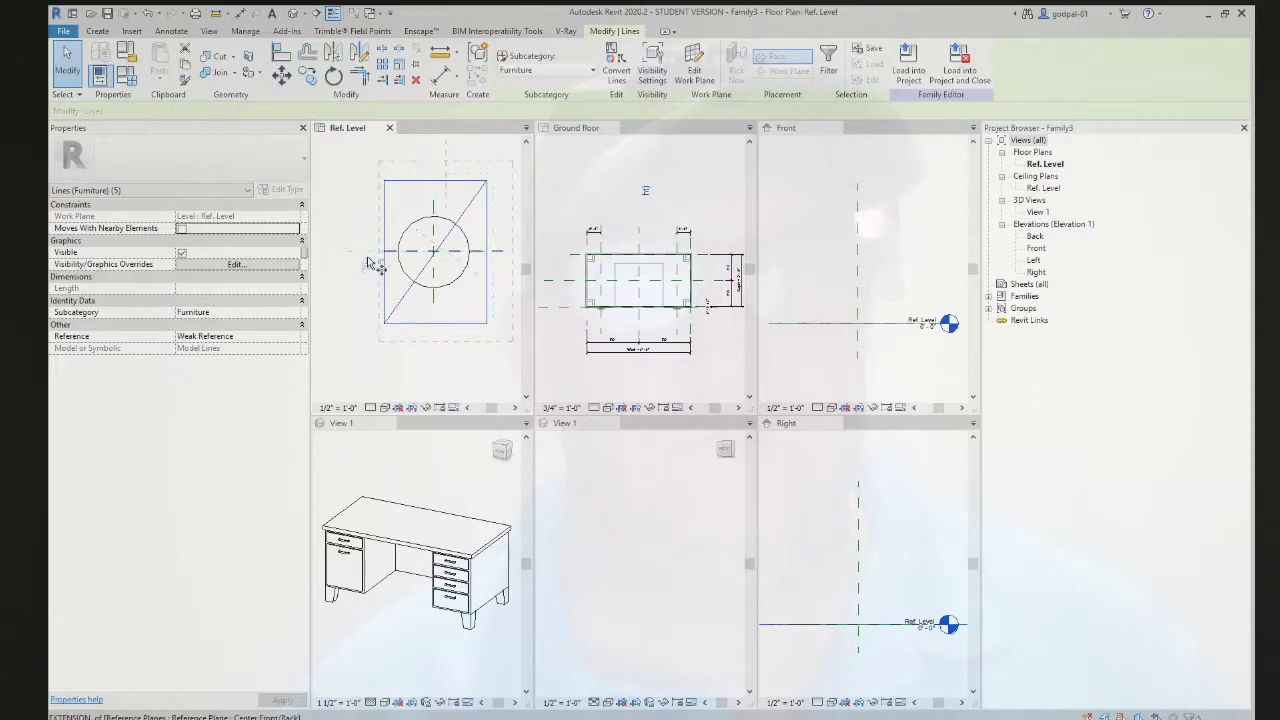
{"action": "scroll", "coordinate": [455, 252], "scroll_direction": "up", "scroll_amount": 4}
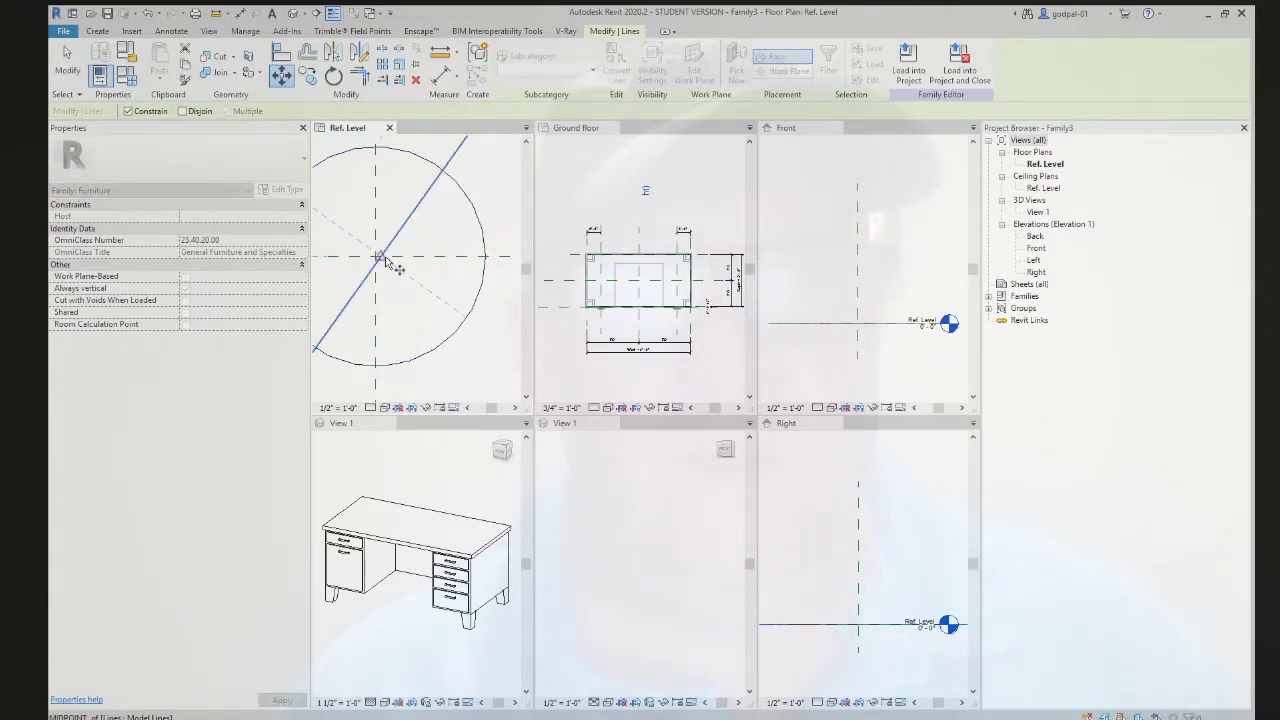
{"action": "left_click", "coordinate": [381, 257]}
{"action": "left_click", "coordinate": [376, 258]}
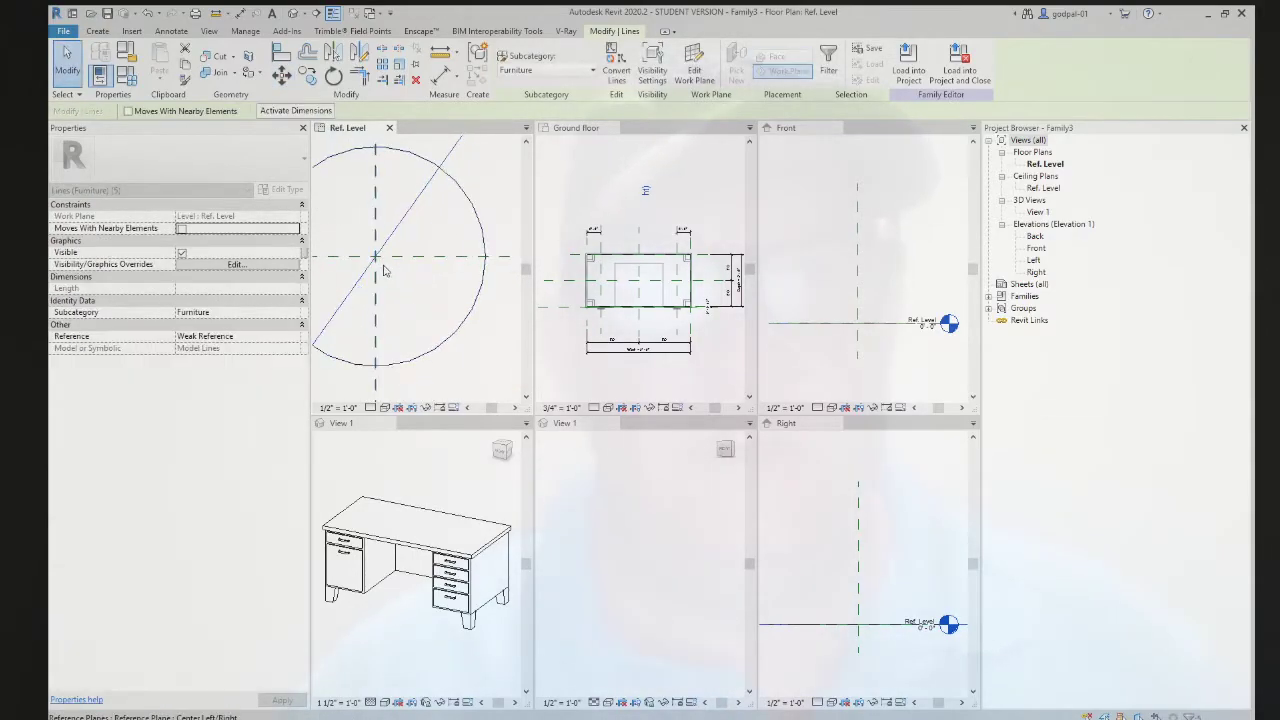
{"action": "scroll", "coordinate": [435, 258], "scroll_direction": "down", "scroll_amount": 3}
{"action": "key", "text": "Escape"}
{"action": "left_click", "coordinate": [433, 255]}
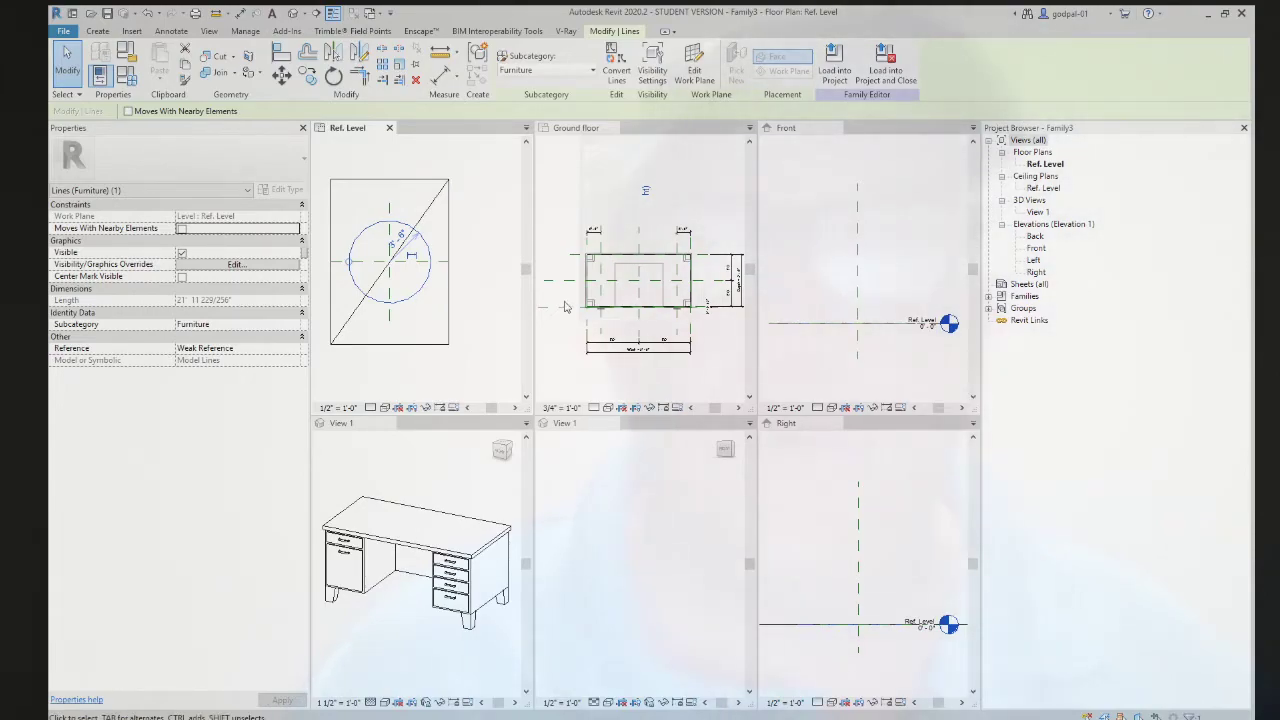
{"action": "left_click", "coordinate": [655, 191]}
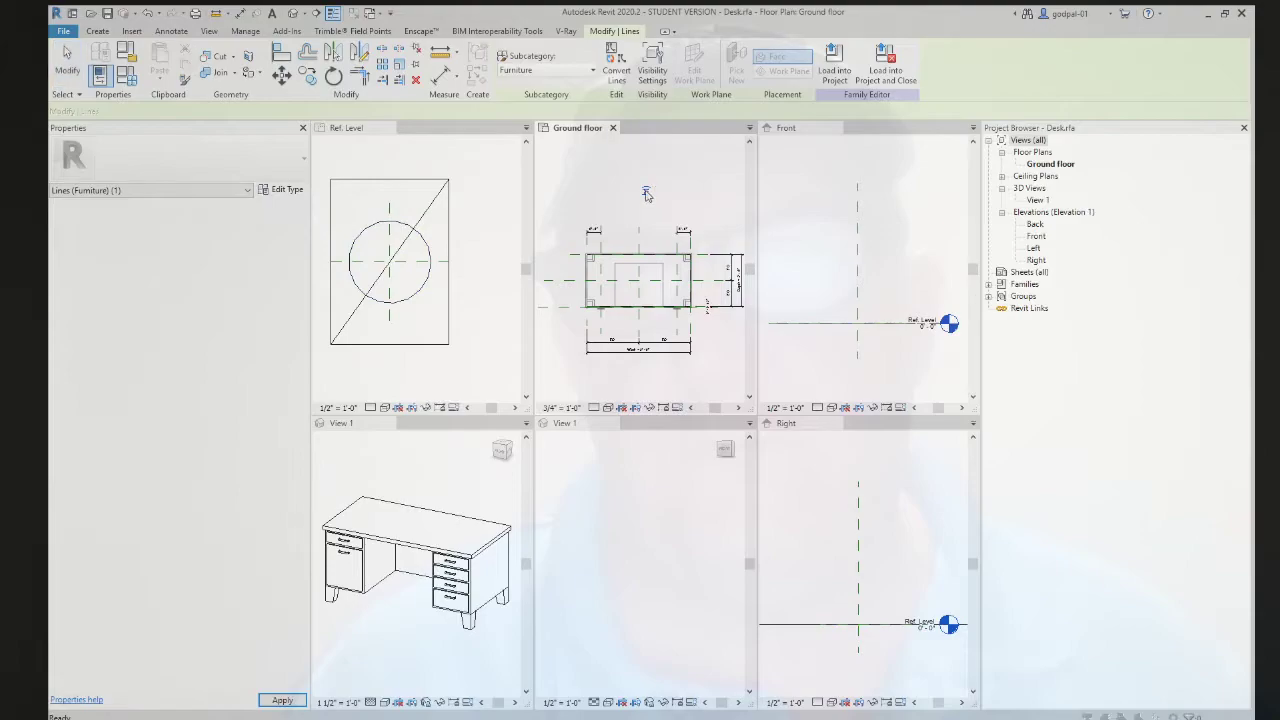
{"action": "left_click", "coordinate": [650, 208]}
{"action": "scroll", "coordinate": [670, 240], "scroll_direction": "up", "scroll_amount": 1}
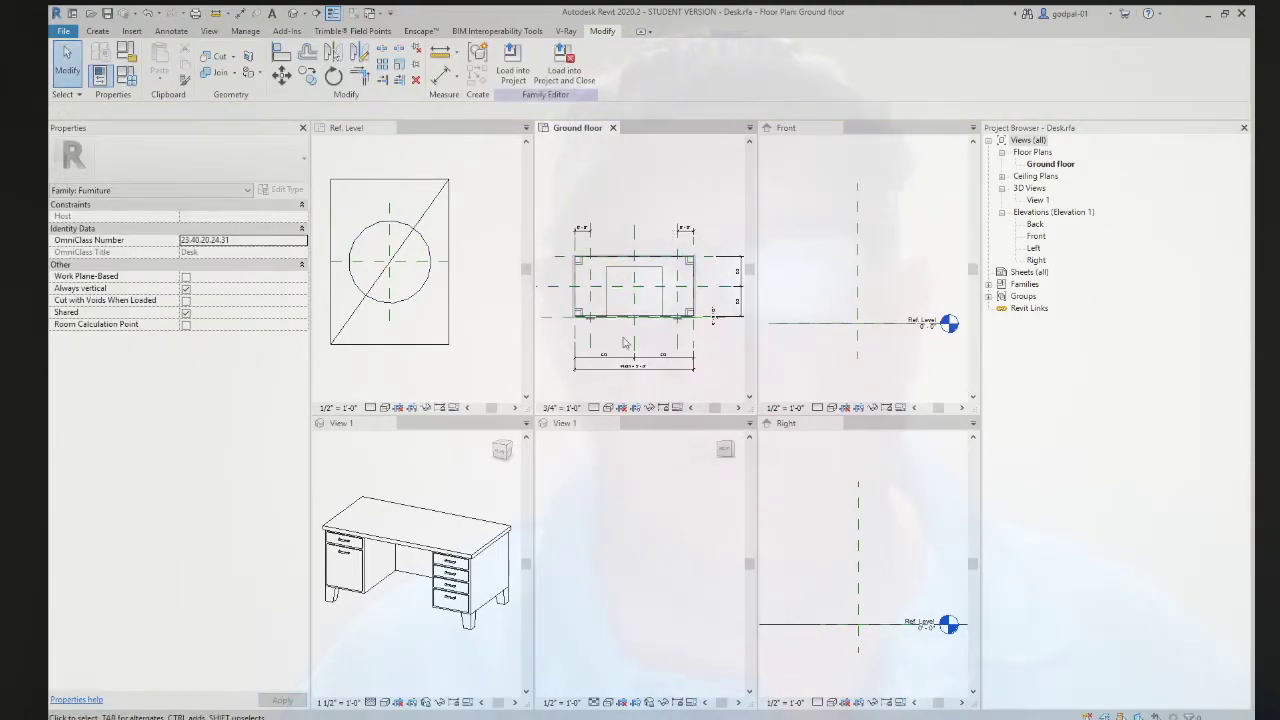
{"action": "left_click", "coordinate": [455, 206]}
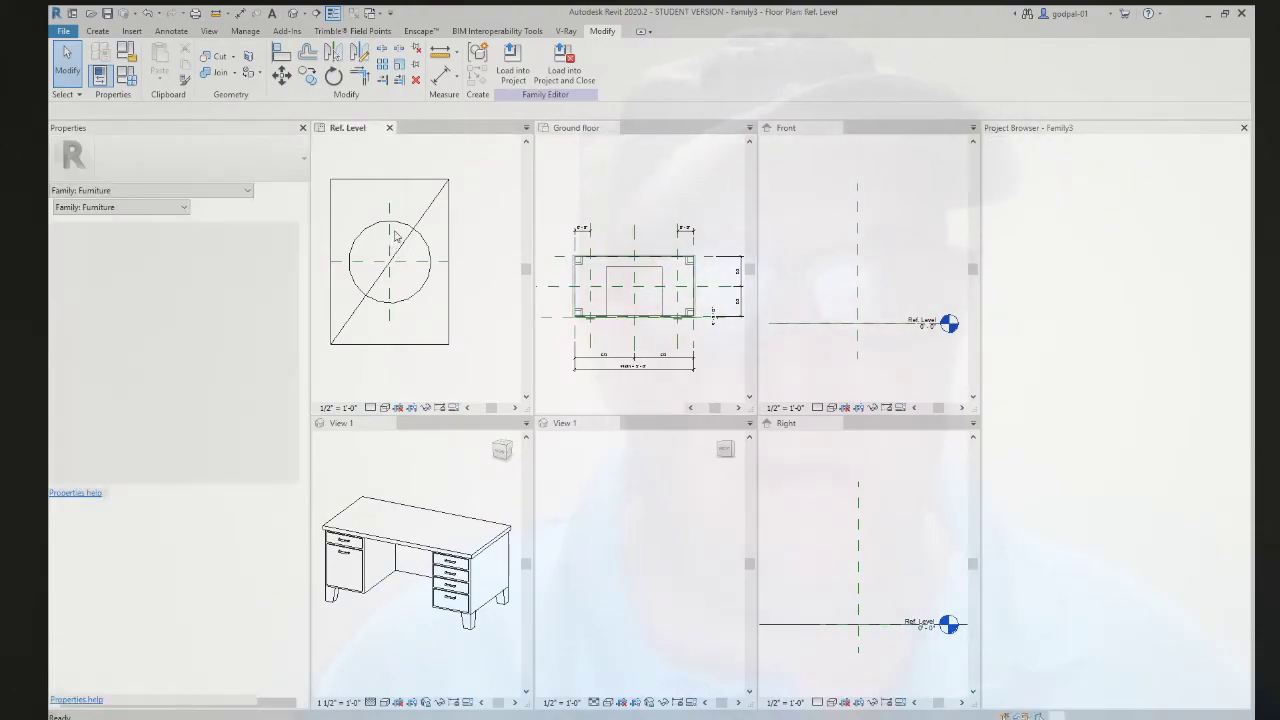
{"action": "middle_click_drag", "start_coordinate": [399, 270], "coordinate": [428, 270]}
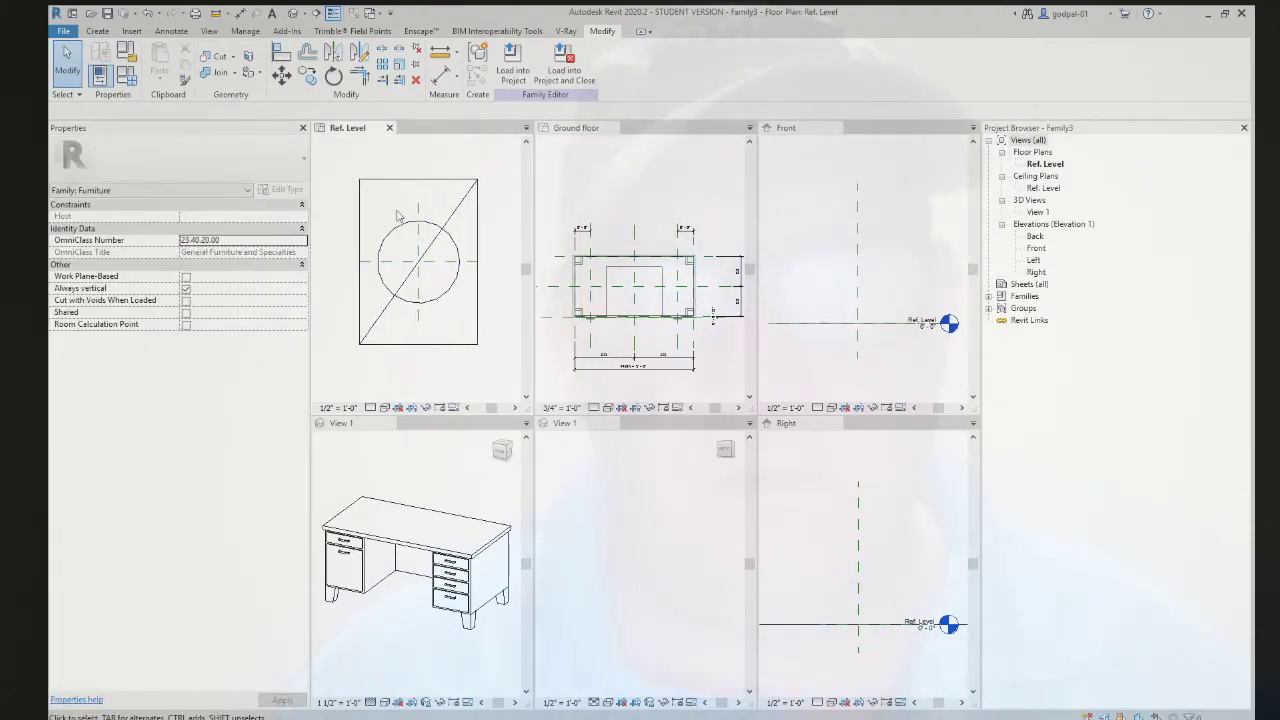
{"action": "left_click", "coordinate": [421, 250]}
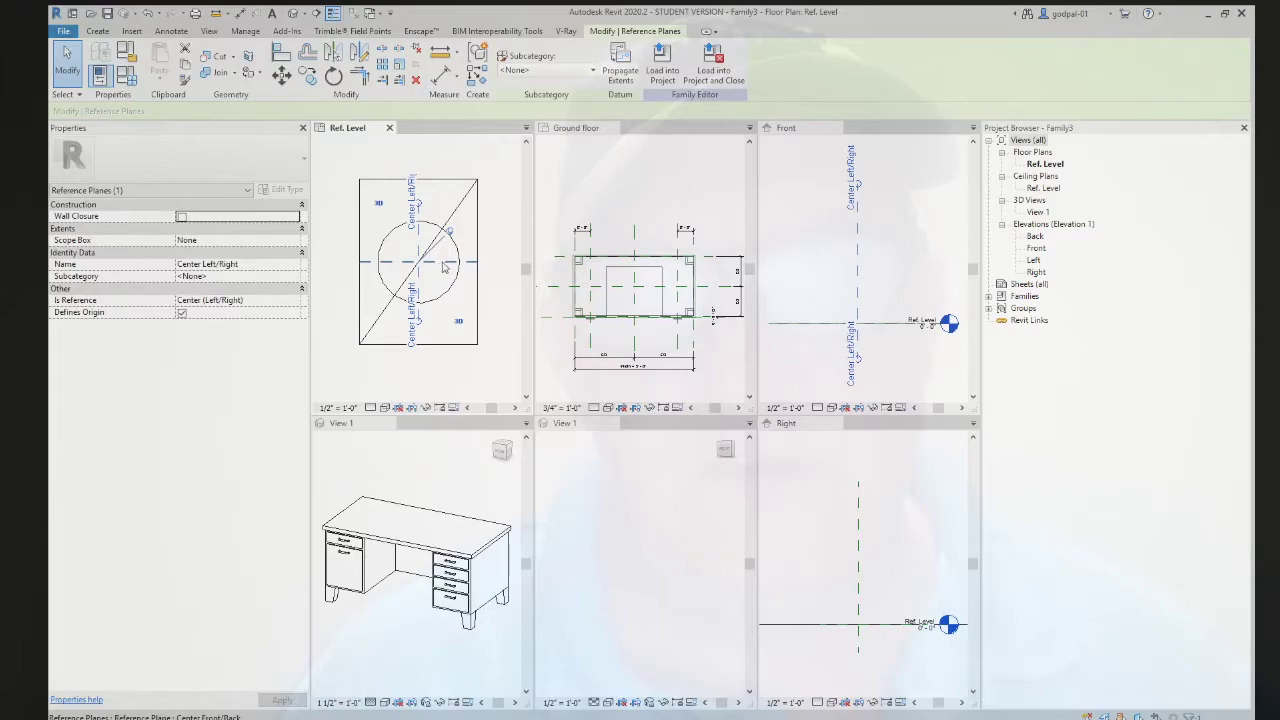
{"action": "key", "text": "Escape"}
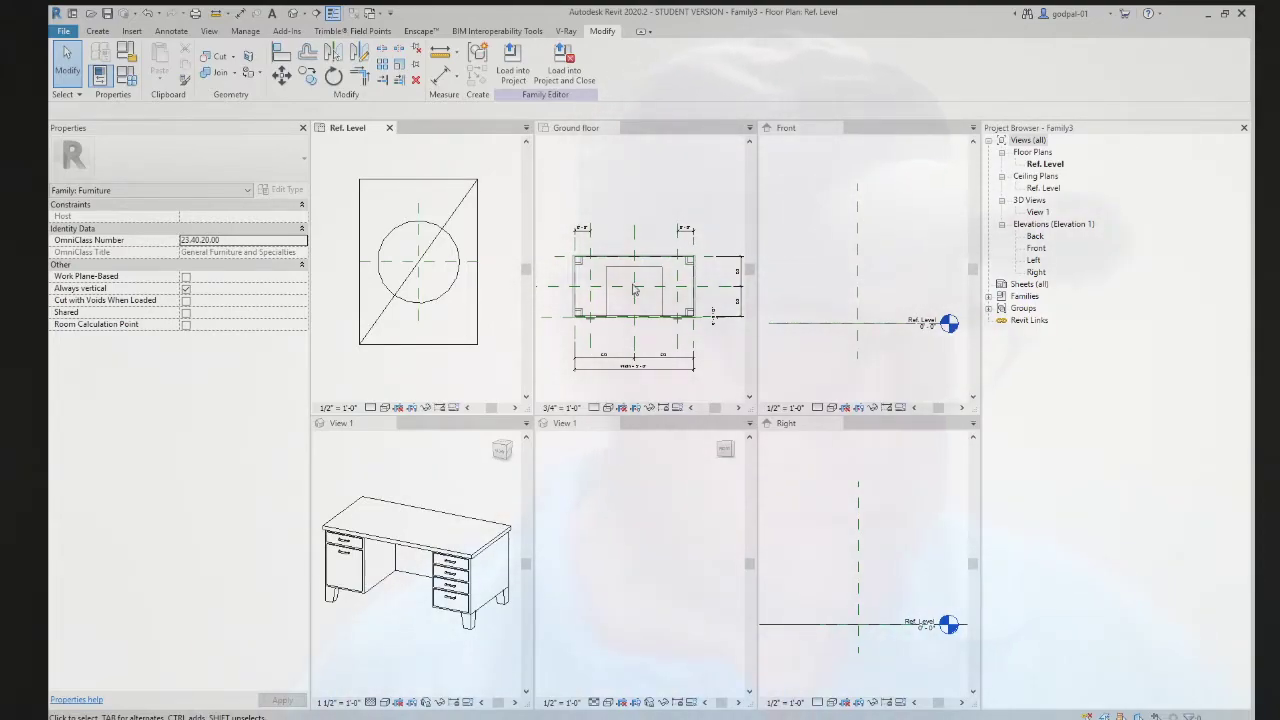
{"action": "left_click", "coordinate": [645, 228]}
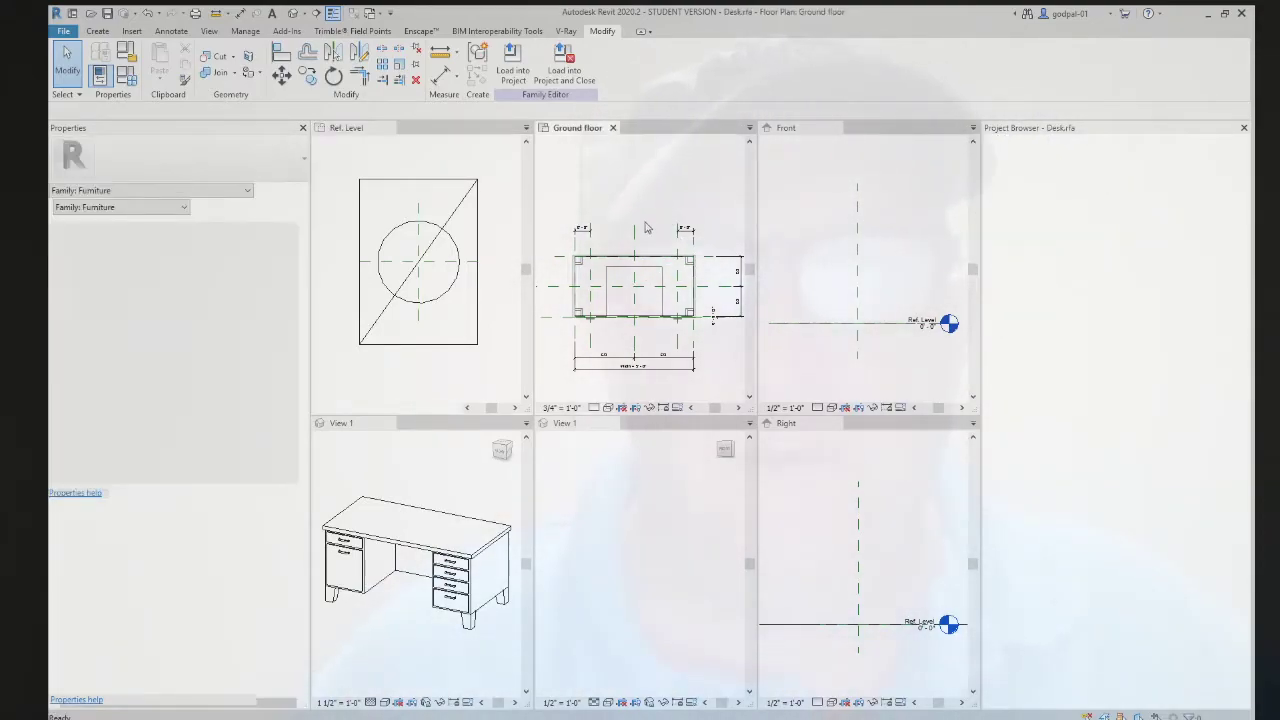
{"action": "left_click", "coordinate": [634, 231]}
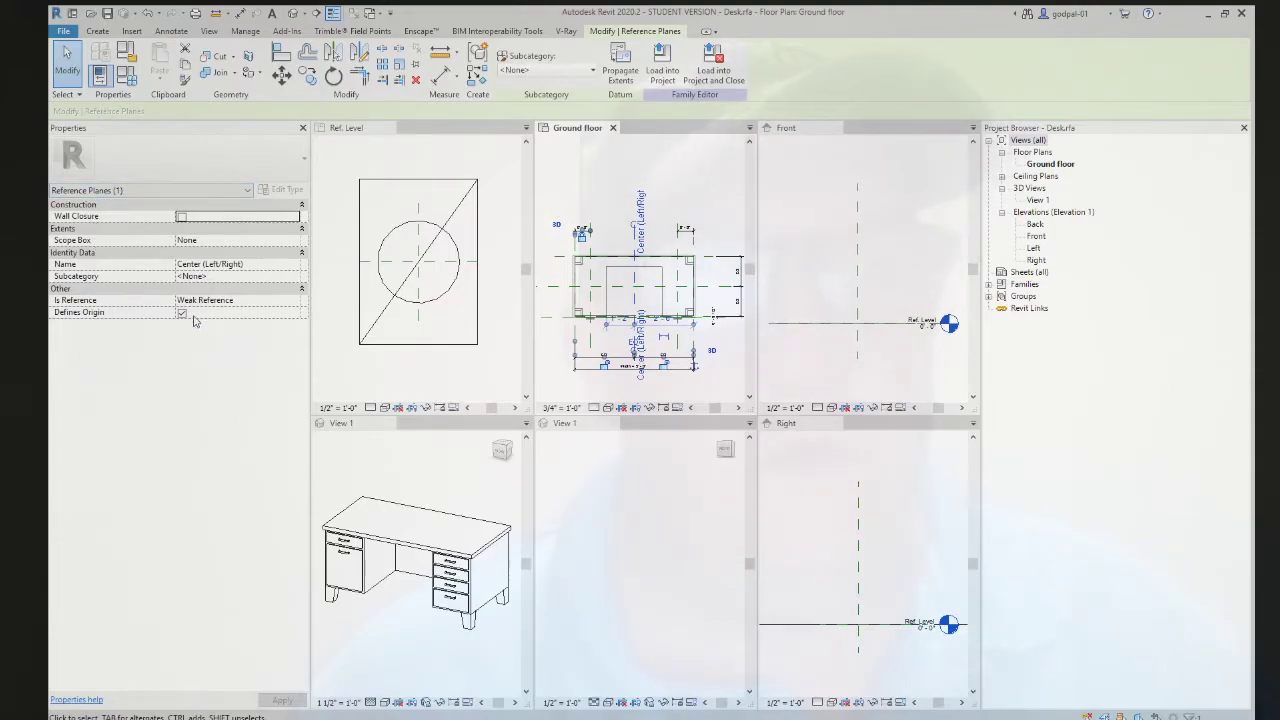
{"action": "left_click", "coordinate": [676, 178]}
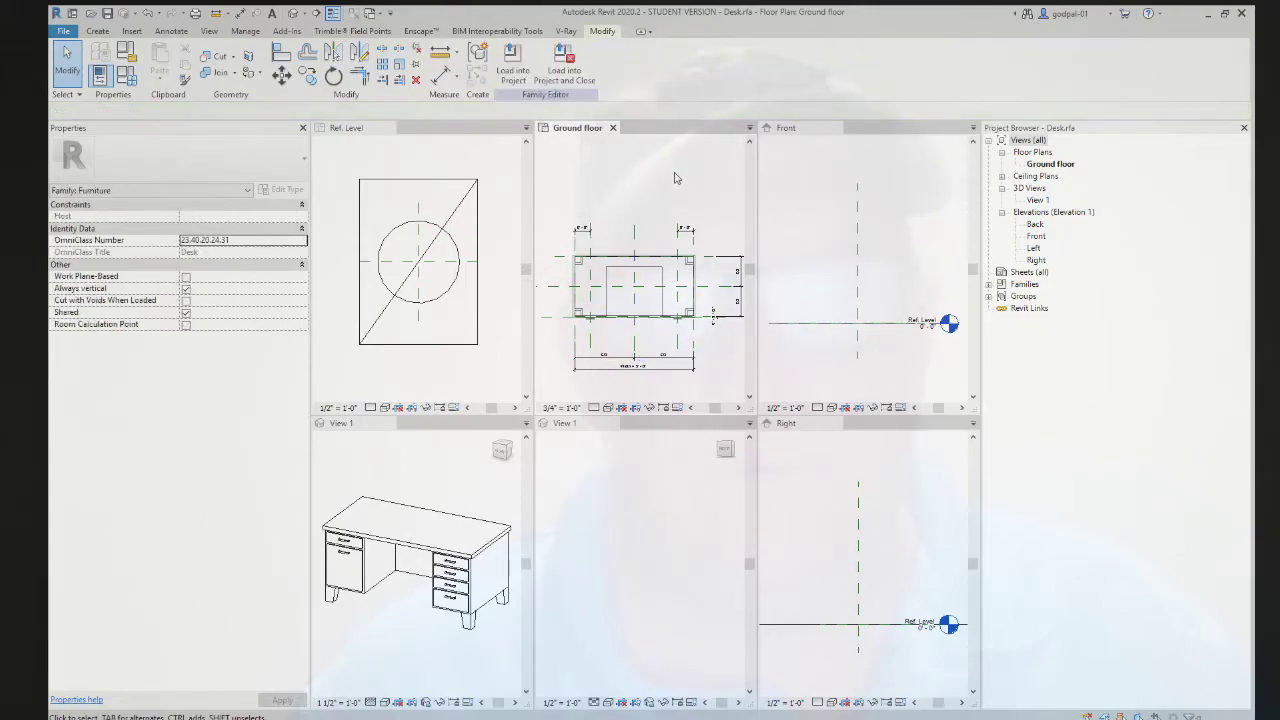
{"action": "left_click", "coordinate": [712, 287]}
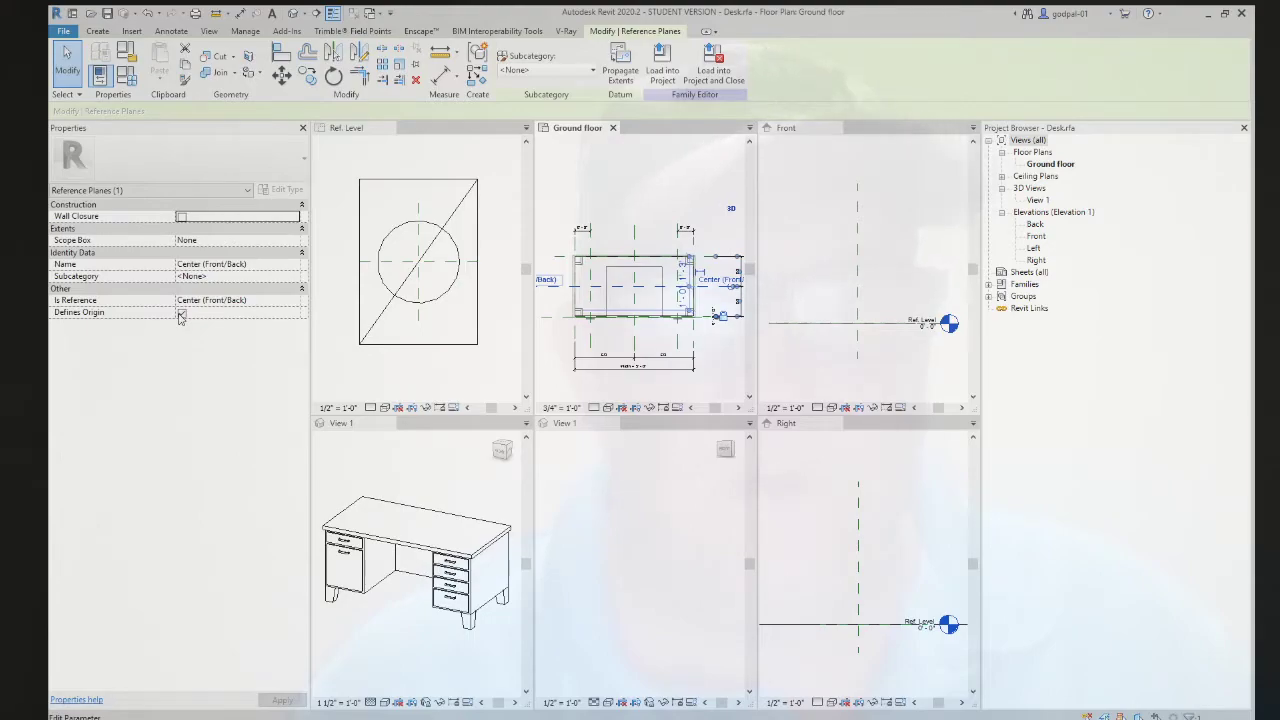
{"action": "left_click", "coordinate": [653, 184]}
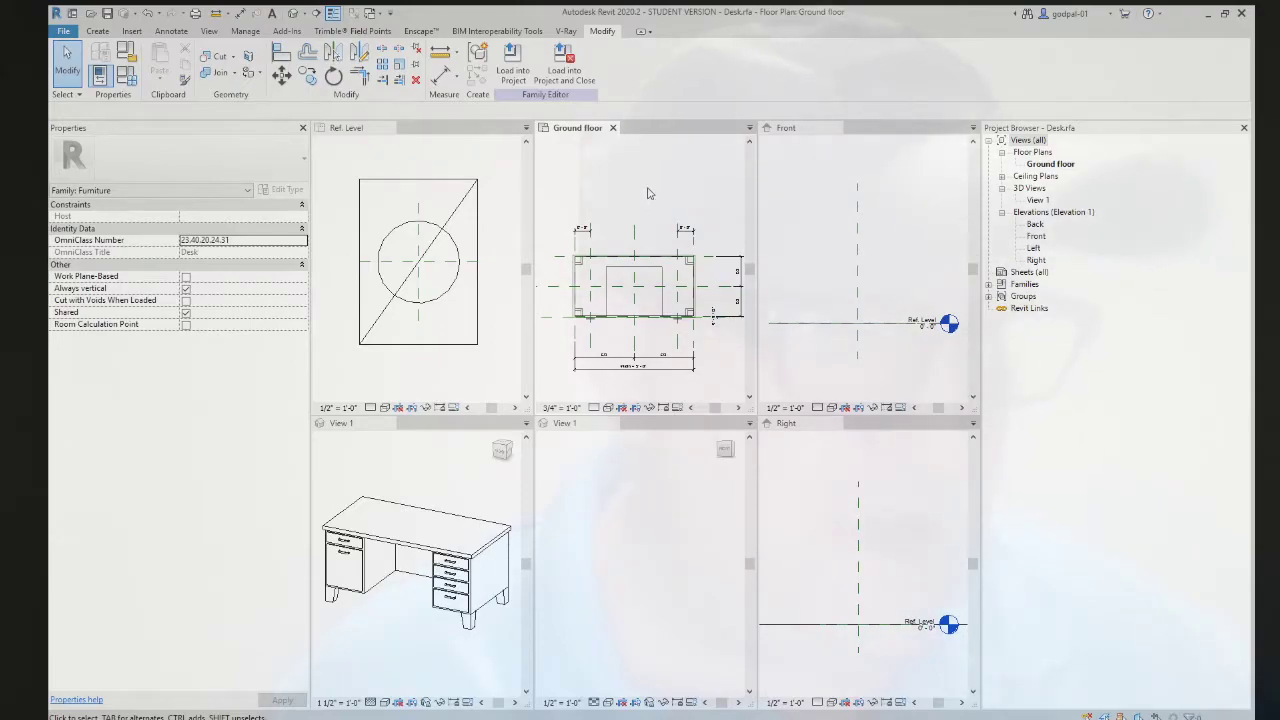
- Close the desk's Ground floor and two 3D views, then zoom all remaining views with ZA
{"action": "left_click", "coordinate": [613, 128]}
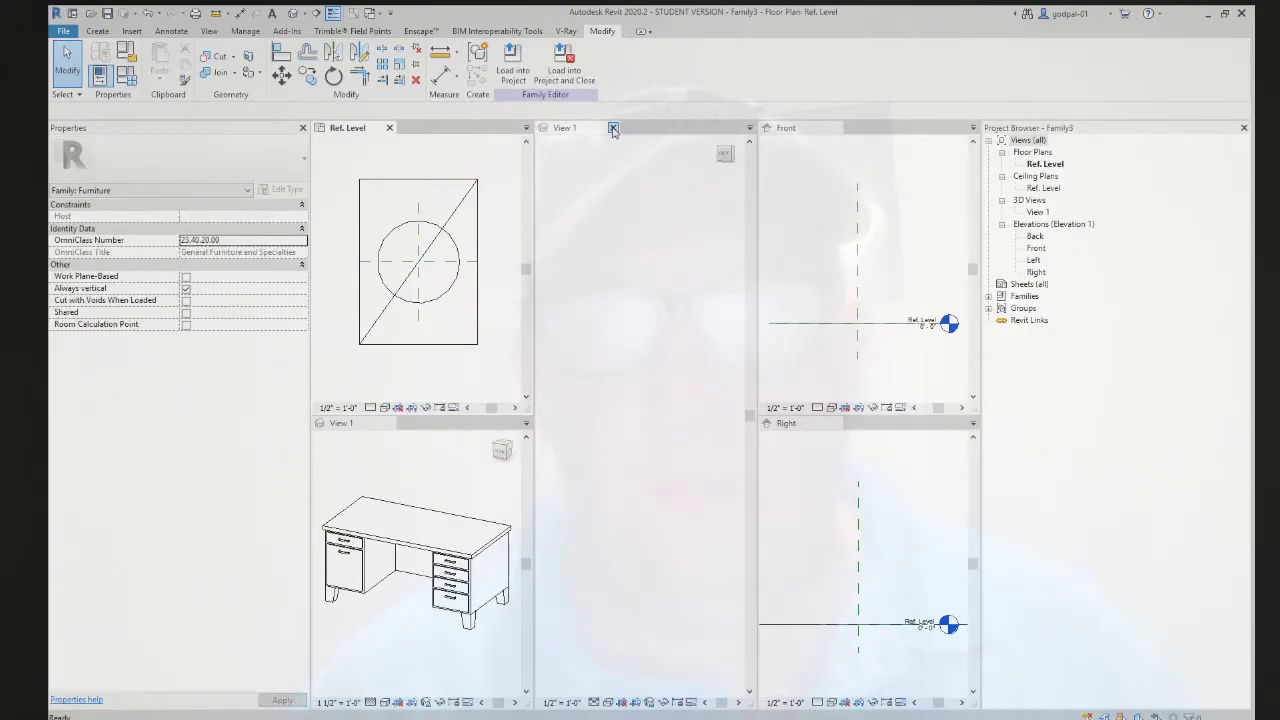
{"action": "left_click", "coordinate": [390, 424]}
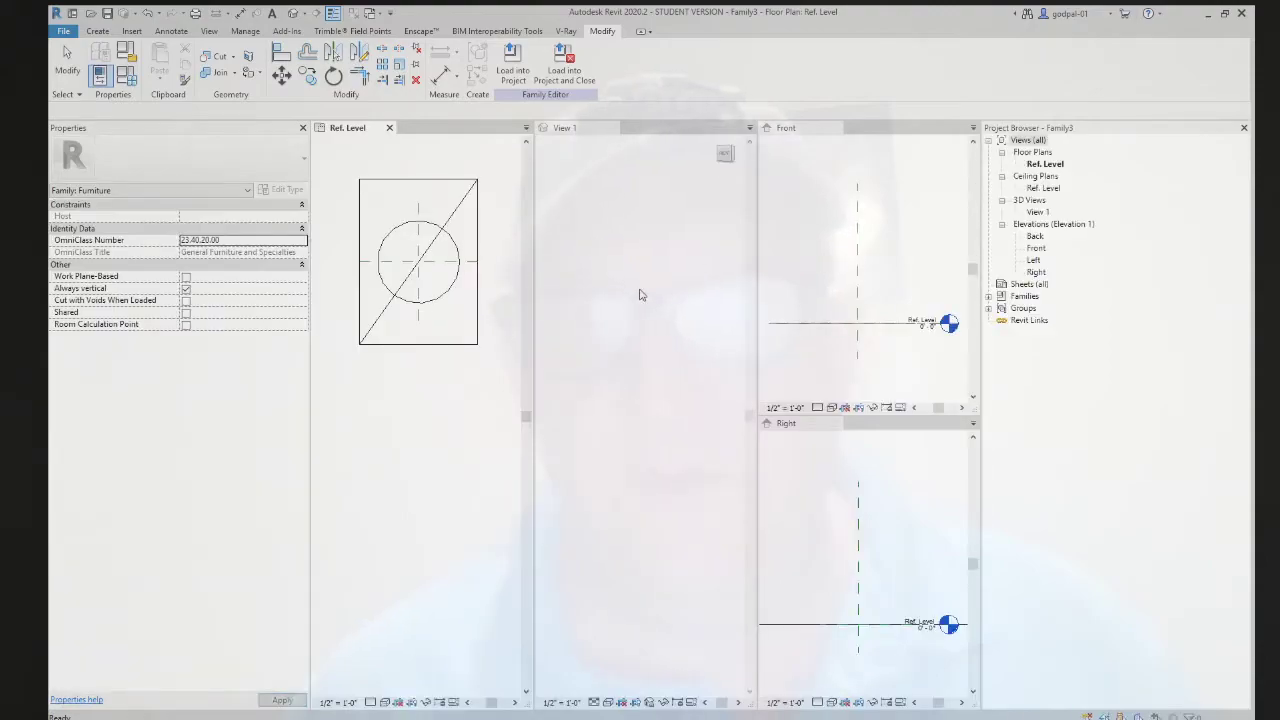
{"action": "left_click", "coordinate": [613, 127]}
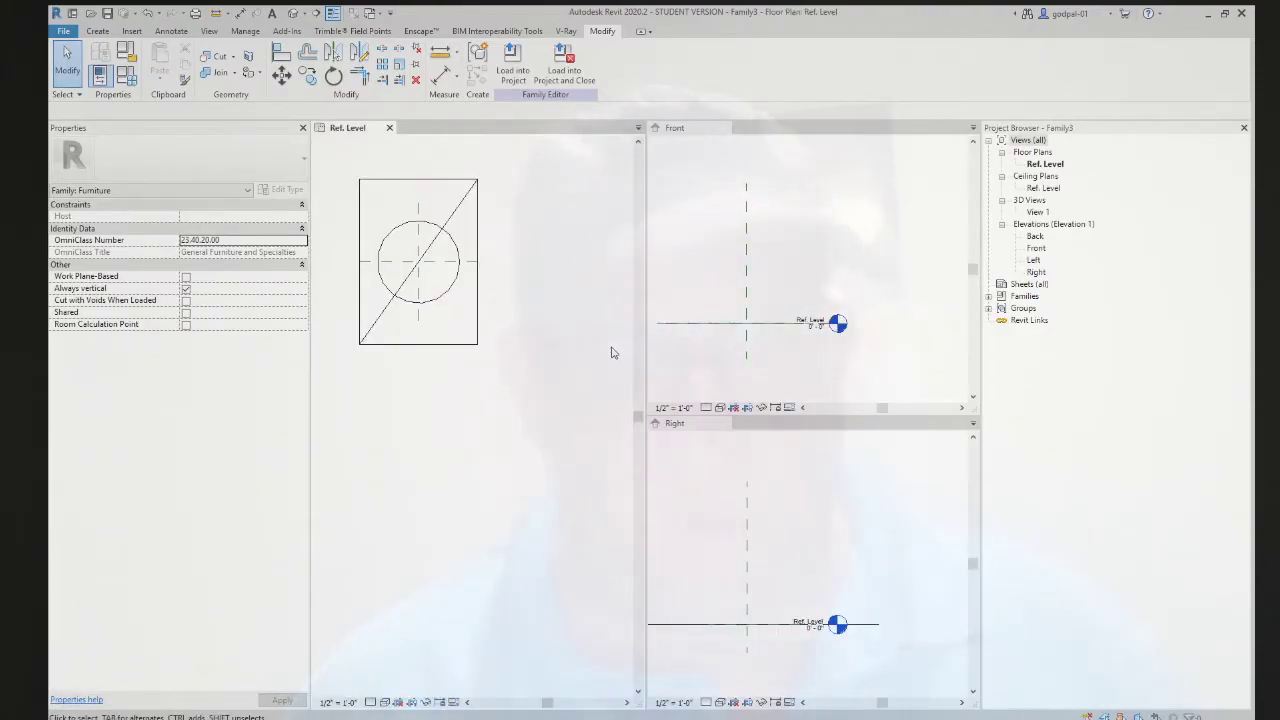
{"action": "key", "text": "z"}
{"action": "key", "text": "a"}
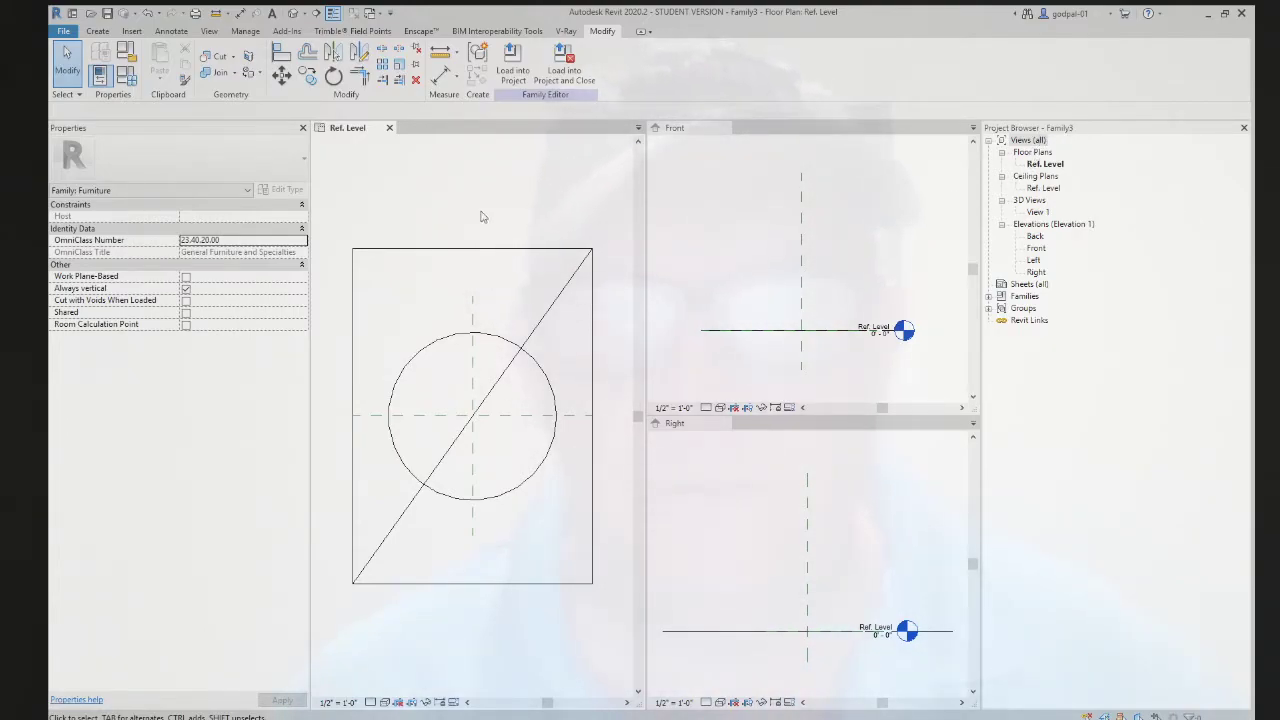
- Delete the four rectangle lines, the diagonal and the circle from Ref. Level
{"action": "left_click_drag", "start_coordinate": [605, 213], "coordinate": [505, 386]}
{"action": "key", "text": "Delete"}
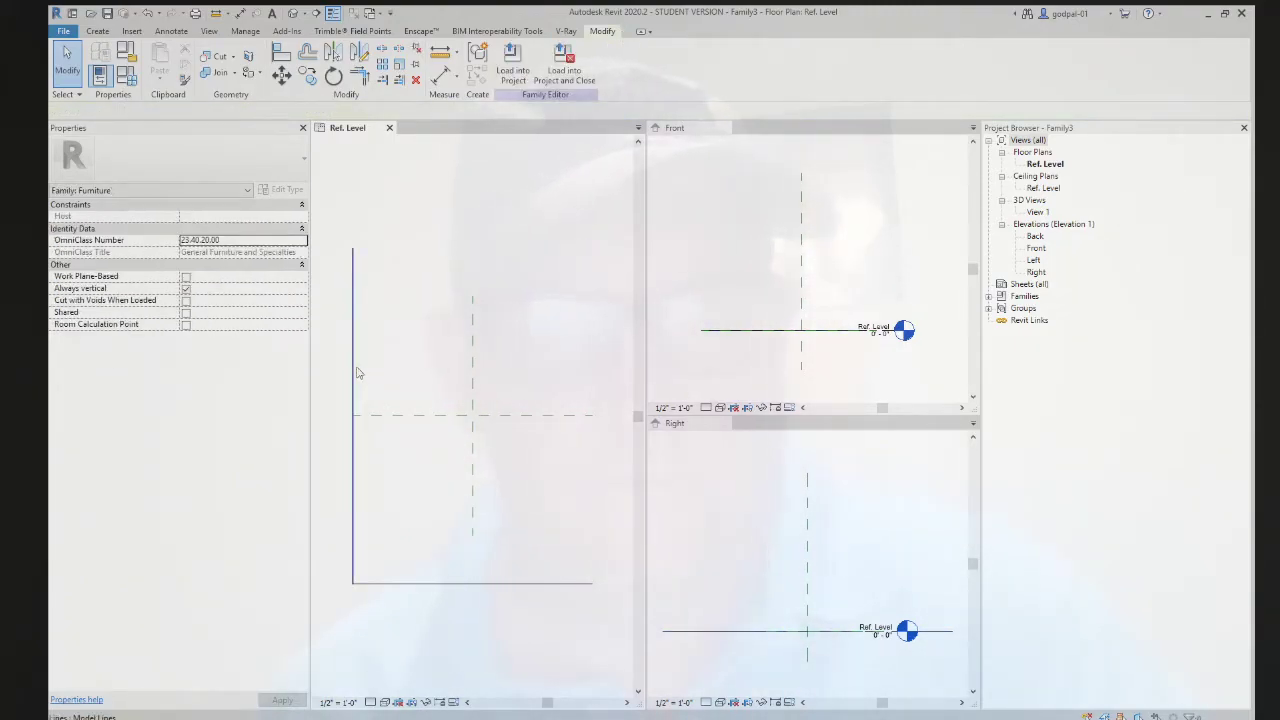
{"action": "left_click", "coordinate": [358, 373]}
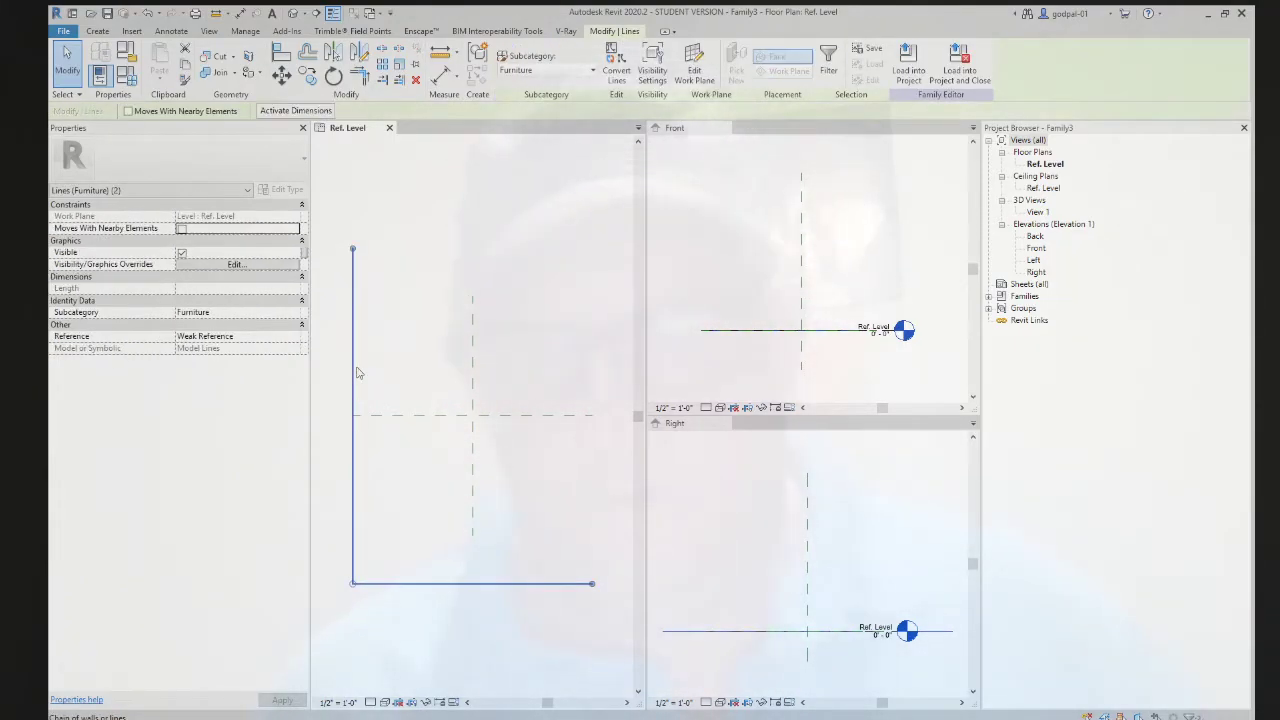
{"action": "key", "text": "Delete"}
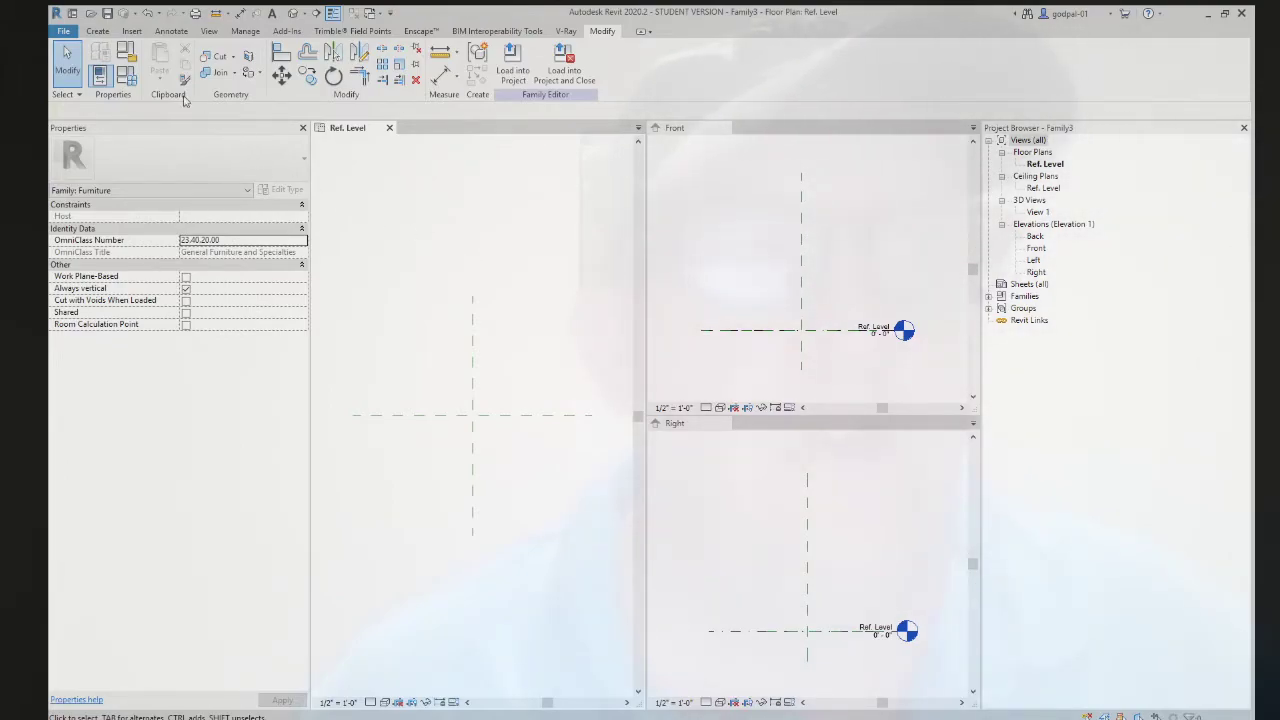
- Start the Reference Plane tool from the Create tab's Datum panel on the Ref. Level plan
{"action": "left_click", "coordinate": [98, 31]}
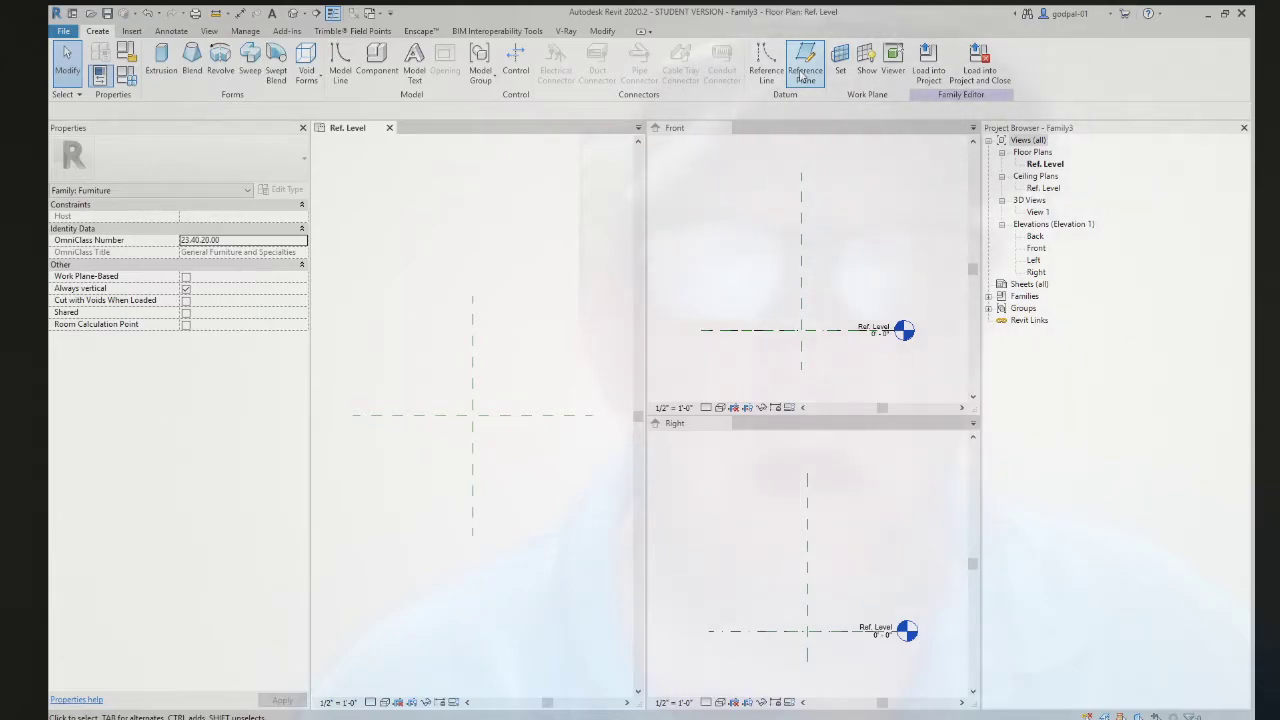
{"action": "left_click", "coordinate": [805, 70]}
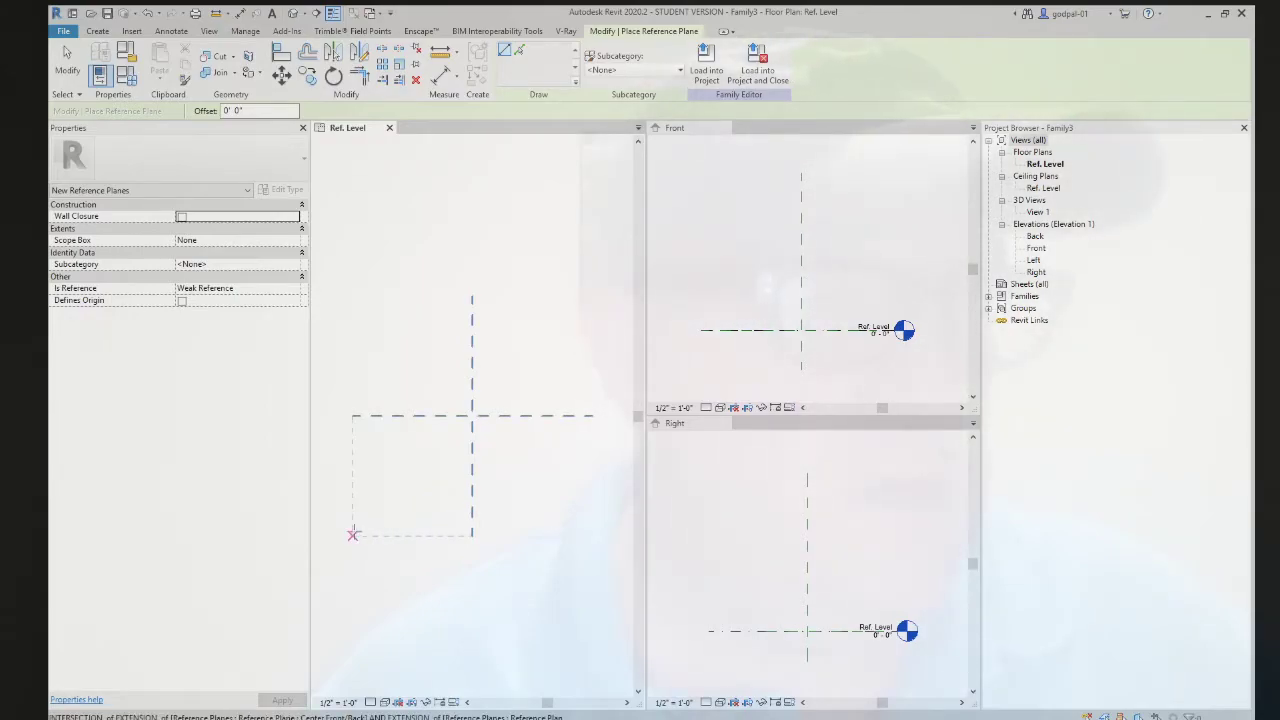
- Draw the left and right vertical reference planes 7' 6" either side of centre
{"action": "scroll", "coordinate": [352, 534], "scroll_direction": "down", "scroll_amount": 2}
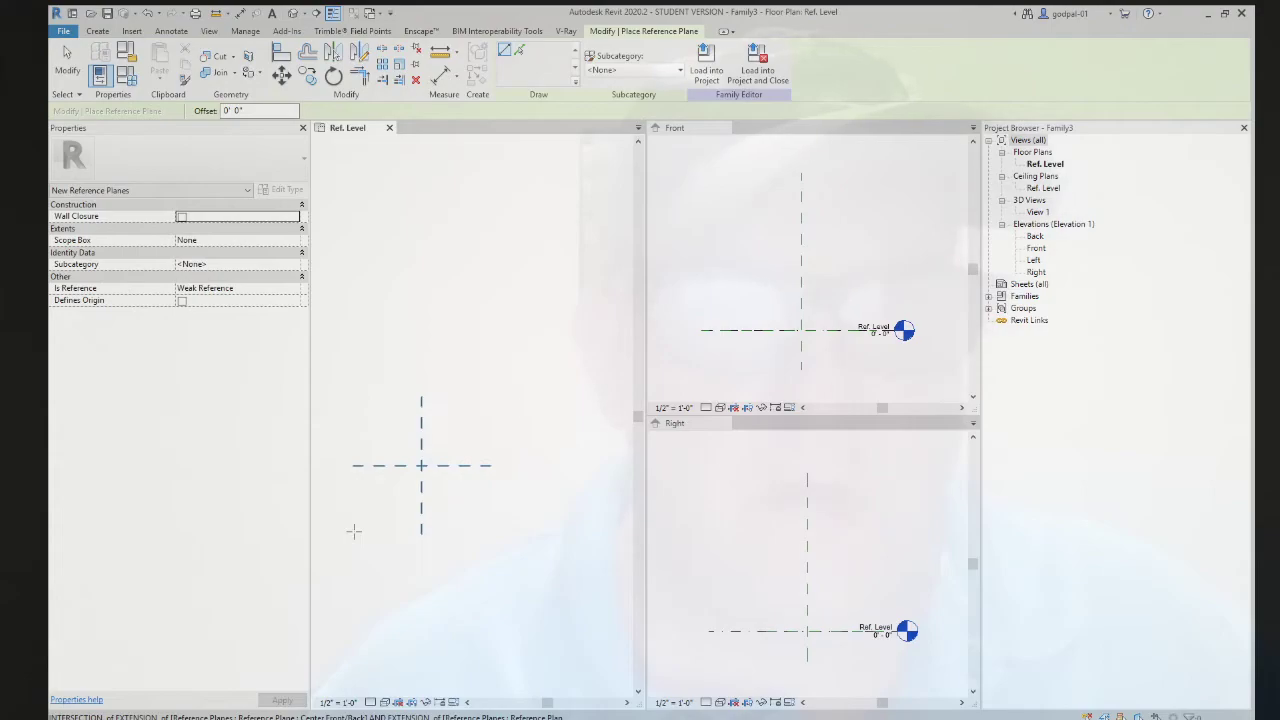
{"action": "middle_click_drag", "start_coordinate": [352, 534], "coordinate": [429, 540]}
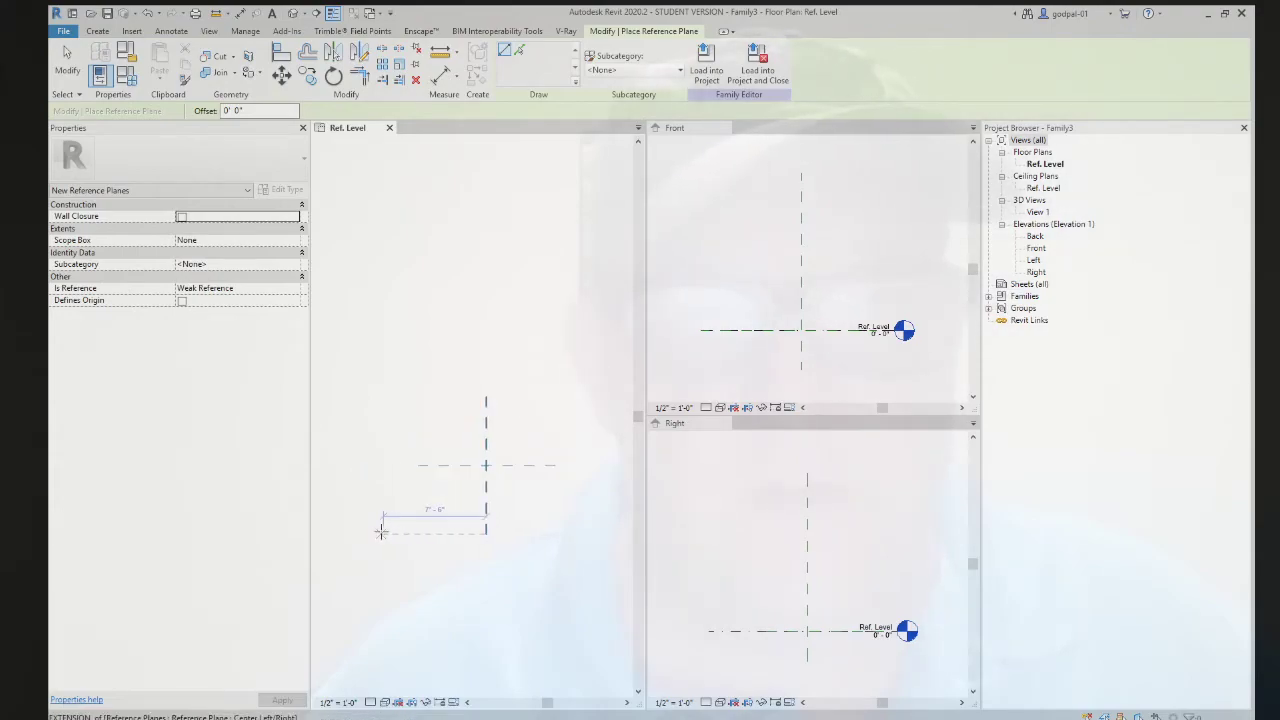
{"action": "left_click", "coordinate": [381, 531]}
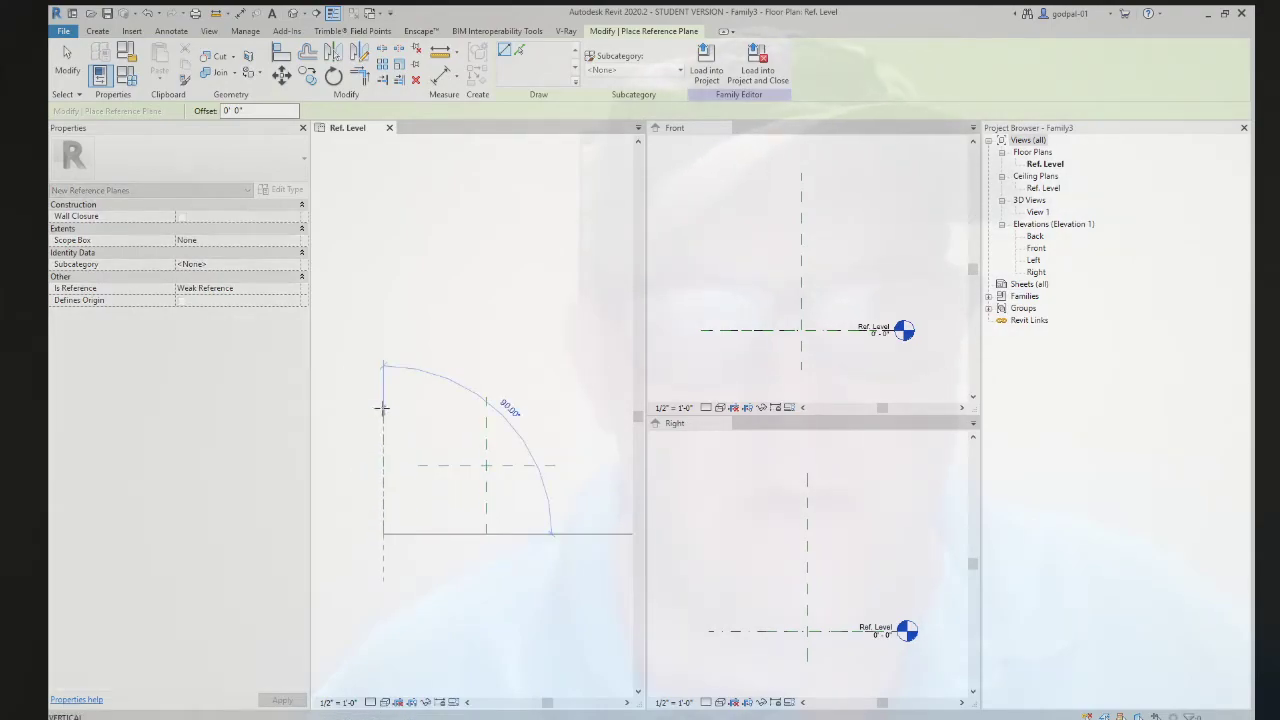
{"action": "left_click", "coordinate": [382, 398]}
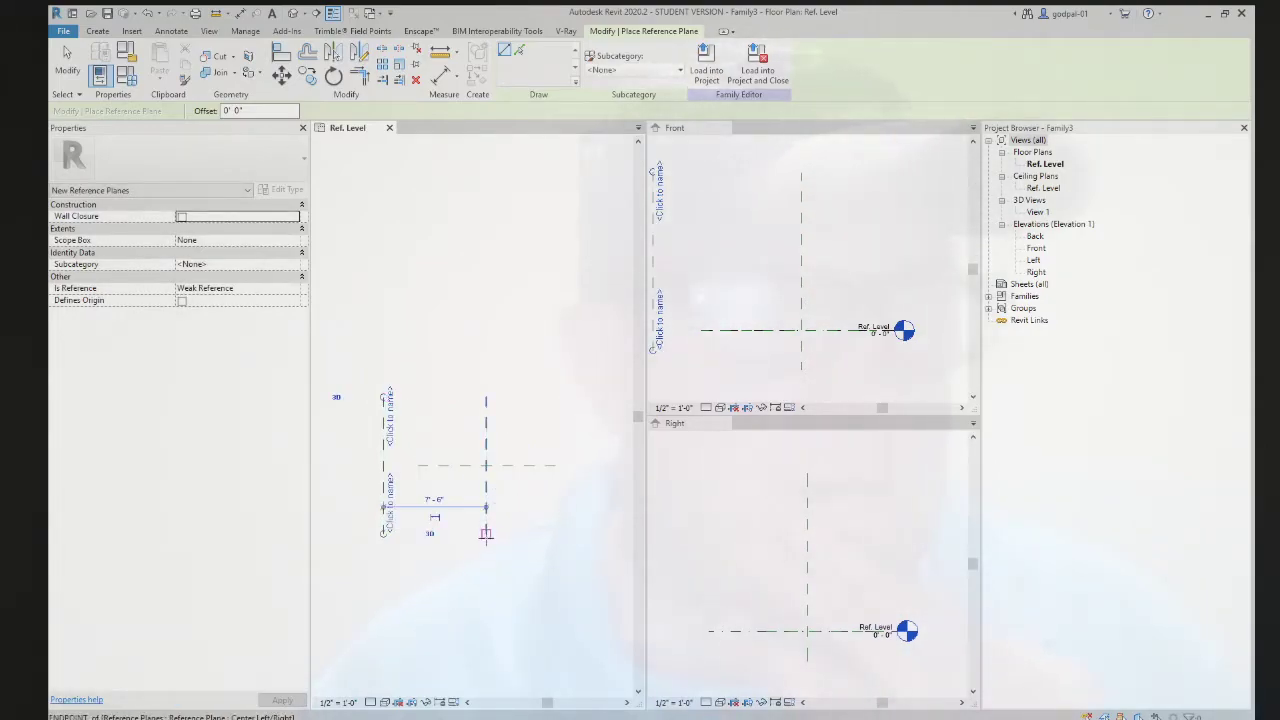
{"action": "left_click", "coordinate": [486, 533]}
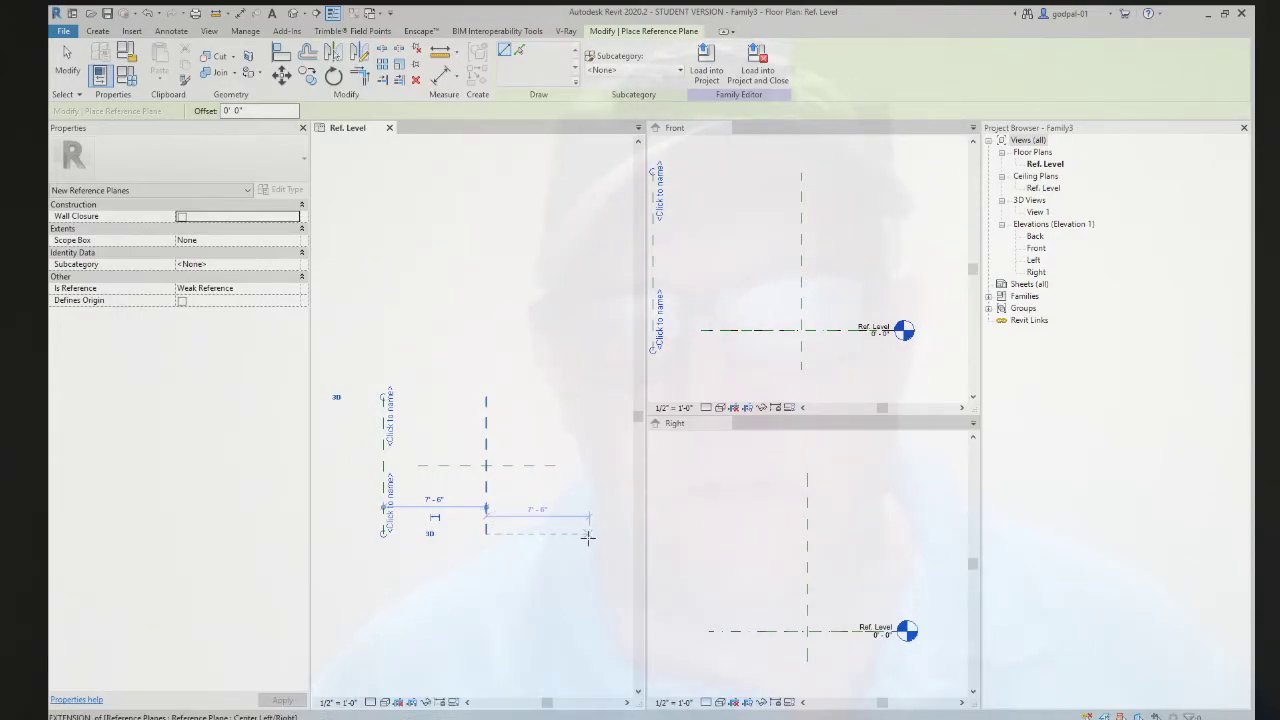
{"action": "left_click", "coordinate": [588, 536]}
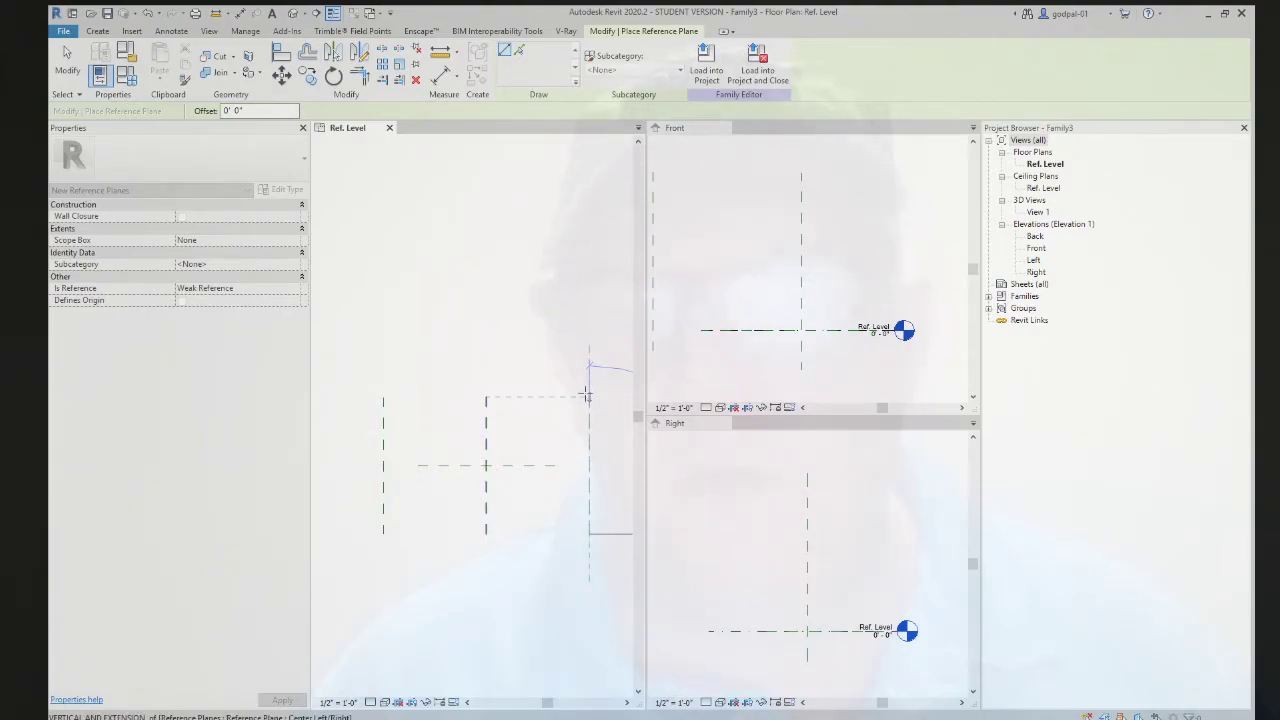
{"action": "left_click", "coordinate": [588, 395]}
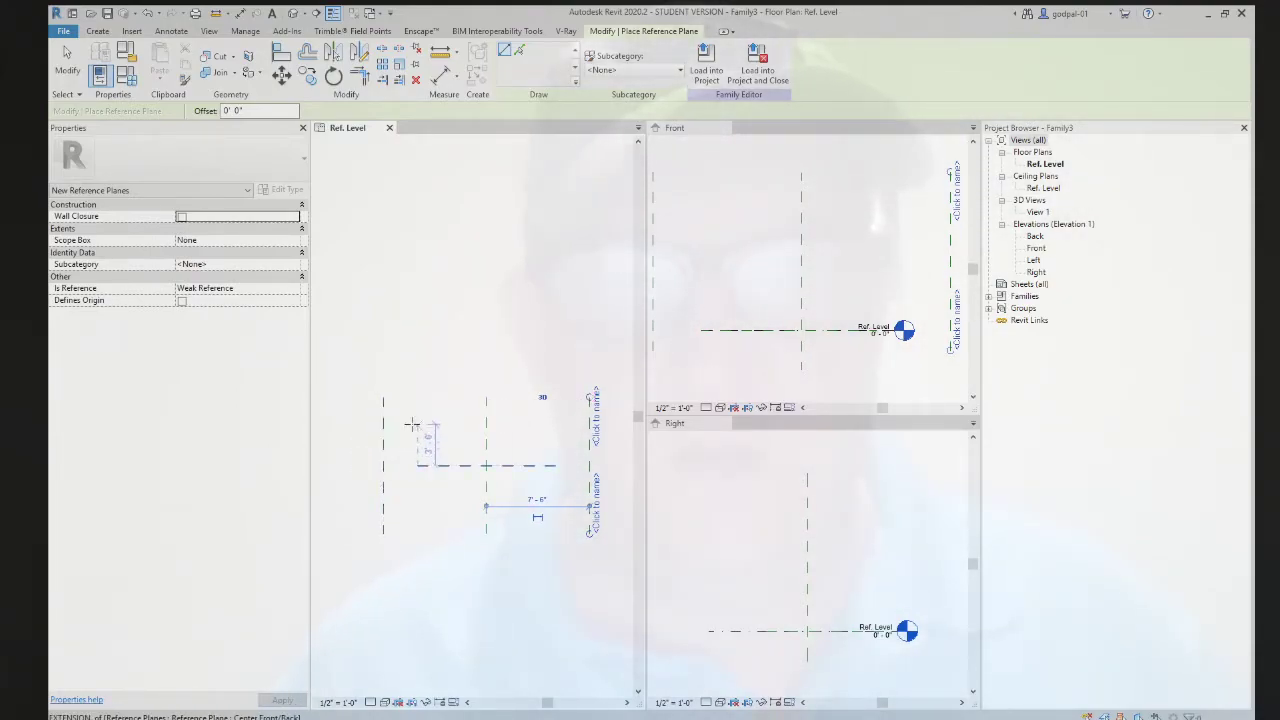
- Draw the top and bottom horizontal reference planes 4' 0" from the centre plane
{"action": "left_click", "coordinate": [383, 465]}
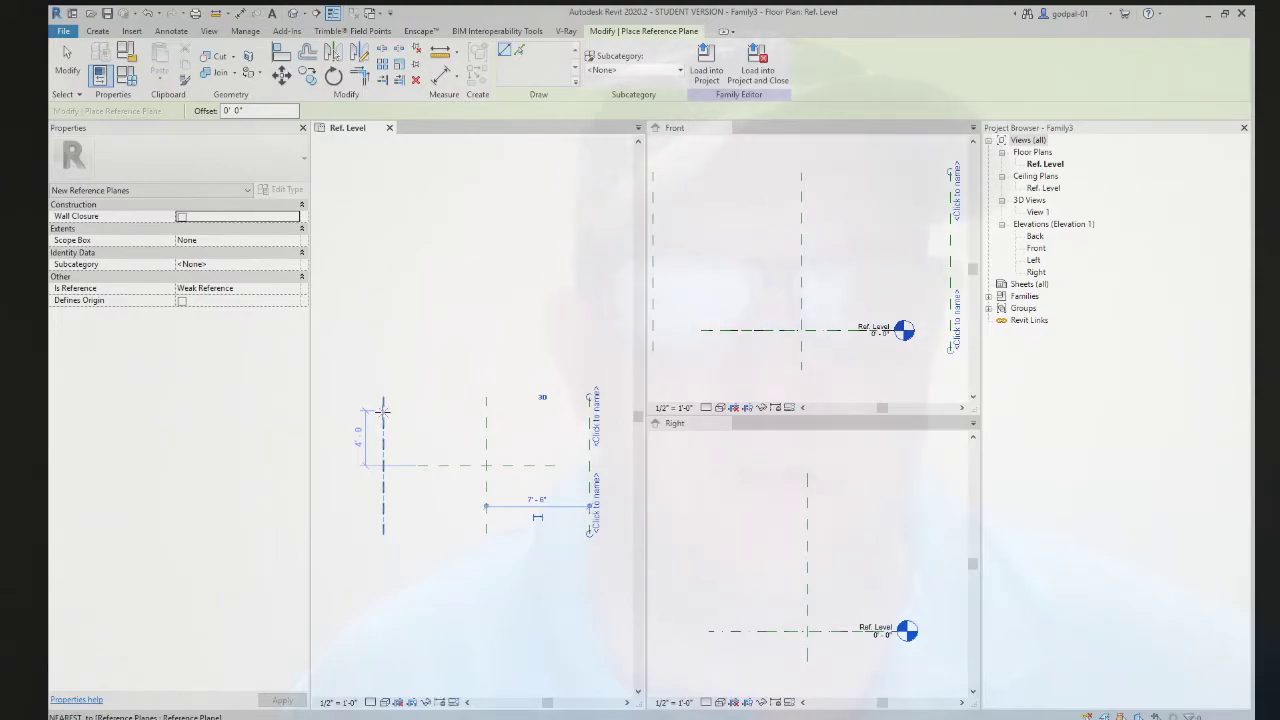
{"action": "left_click", "coordinate": [382, 410]}
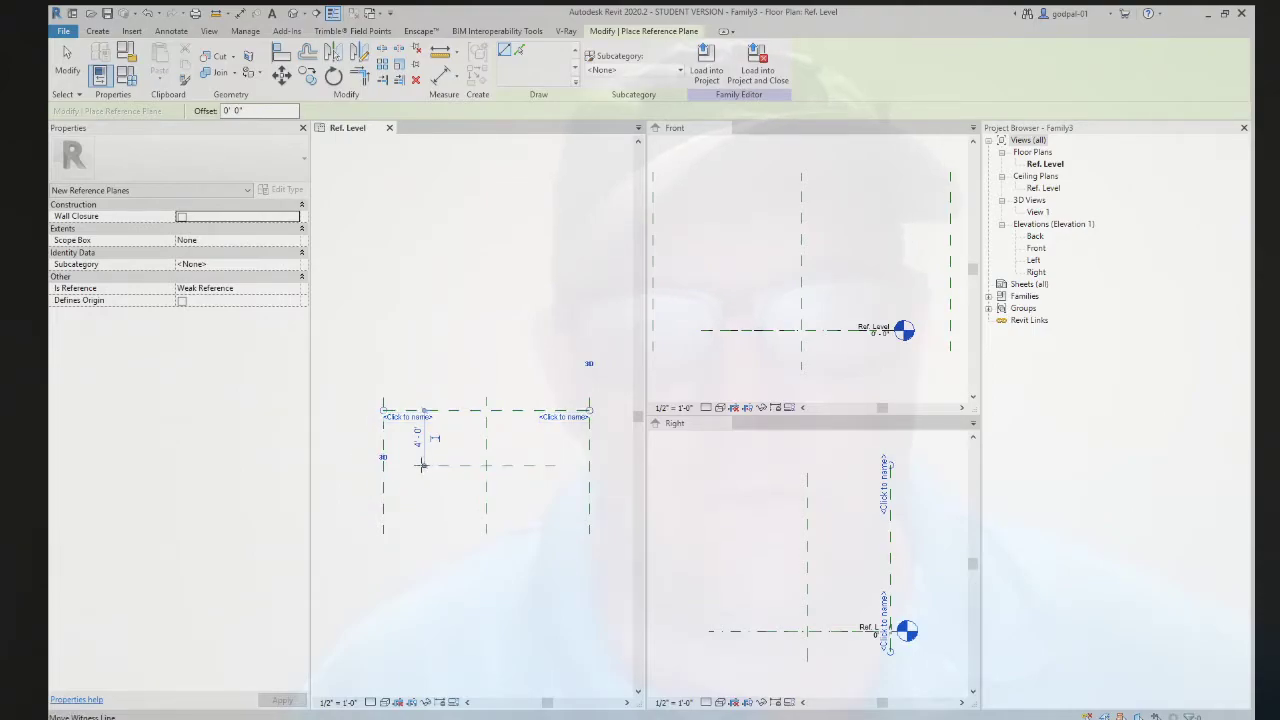
{"action": "left_click", "coordinate": [420, 466]}
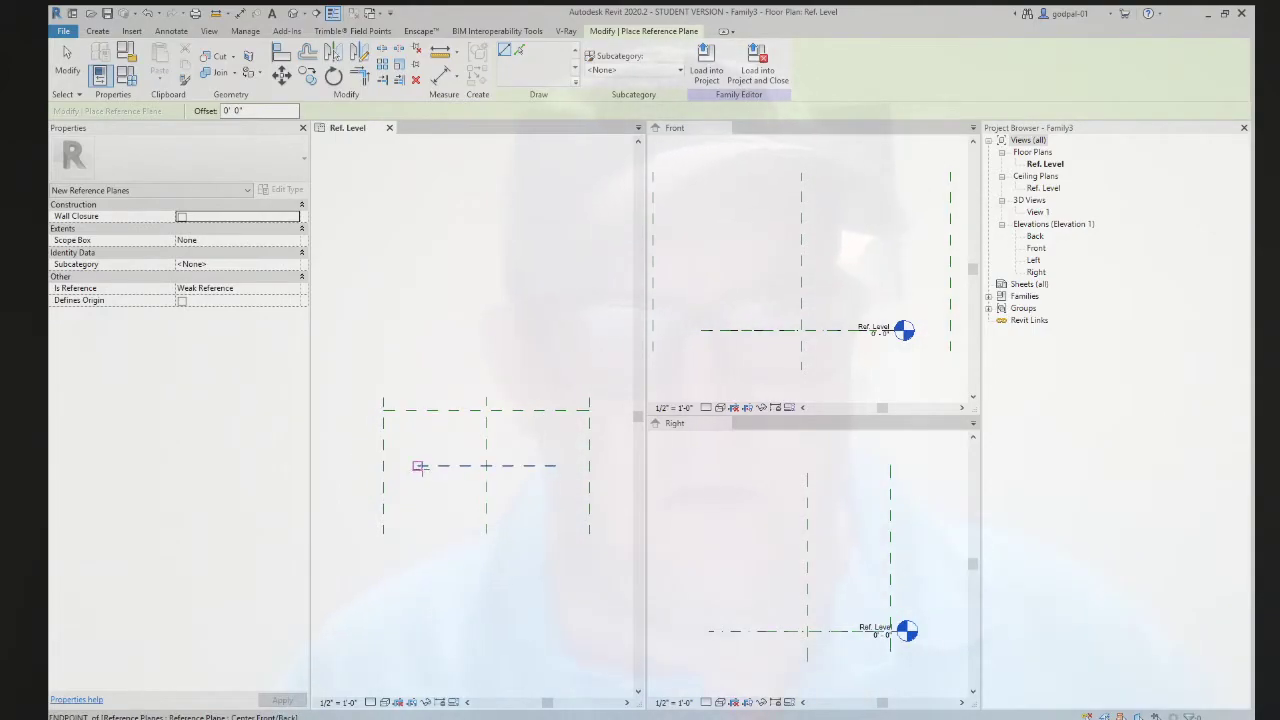
{"action": "left_click", "coordinate": [416, 517]}
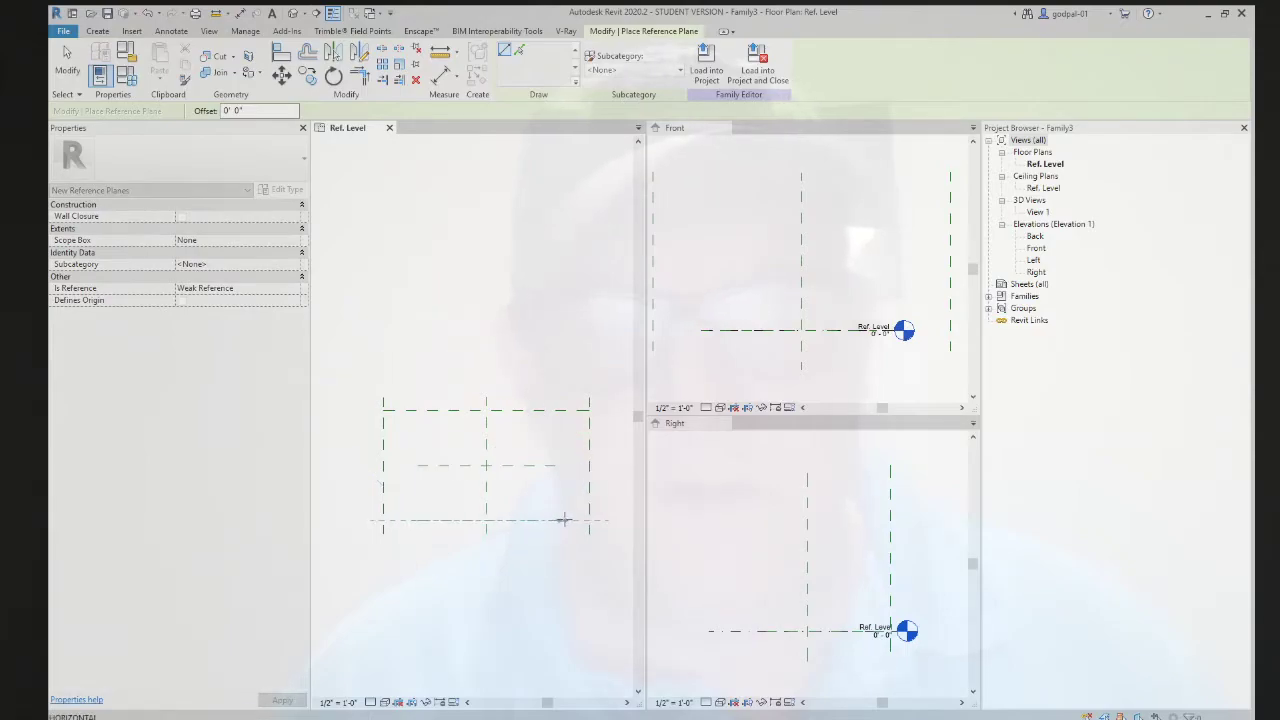
{"action": "left_click", "coordinate": [589, 519]}
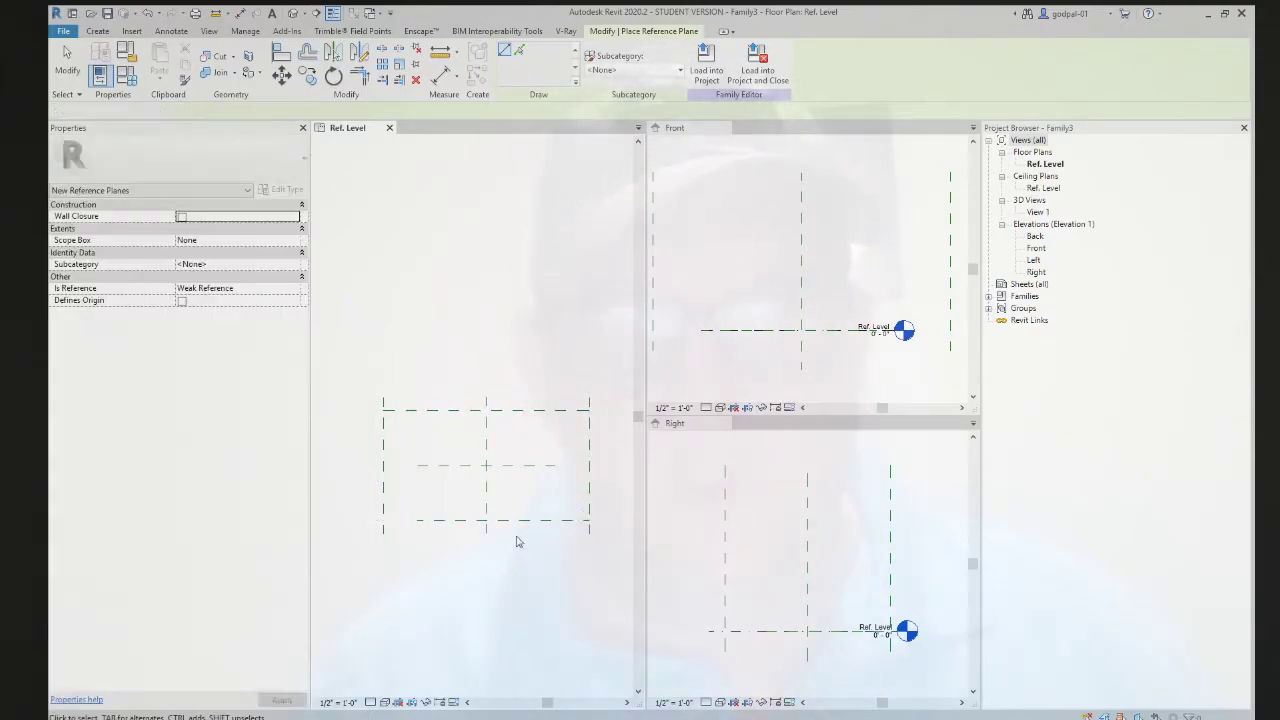
{"action": "key", "text": "Escape"}
{"action": "key", "text": "Escape"}
- Select each outer plane and the Center (Front/Back) plane in turn to check their offsets
{"action": "left_click", "coordinate": [426, 523]}
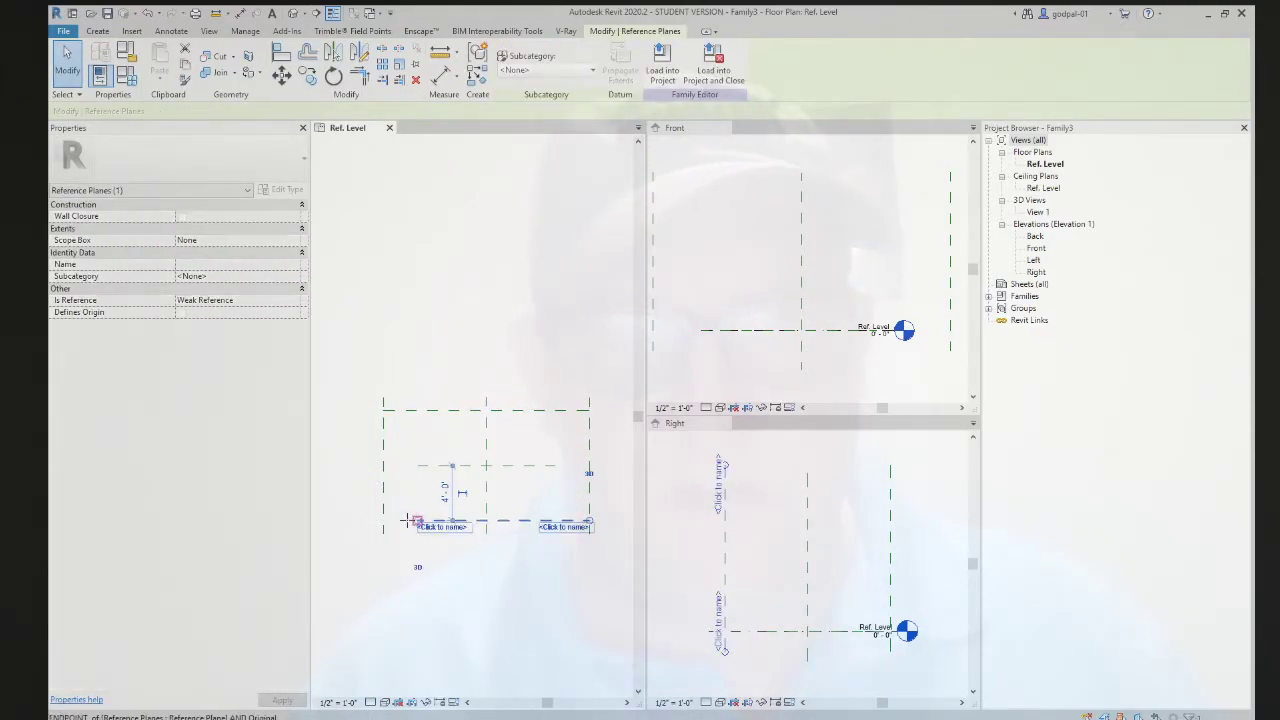
{"action": "key", "text": "Escape"}
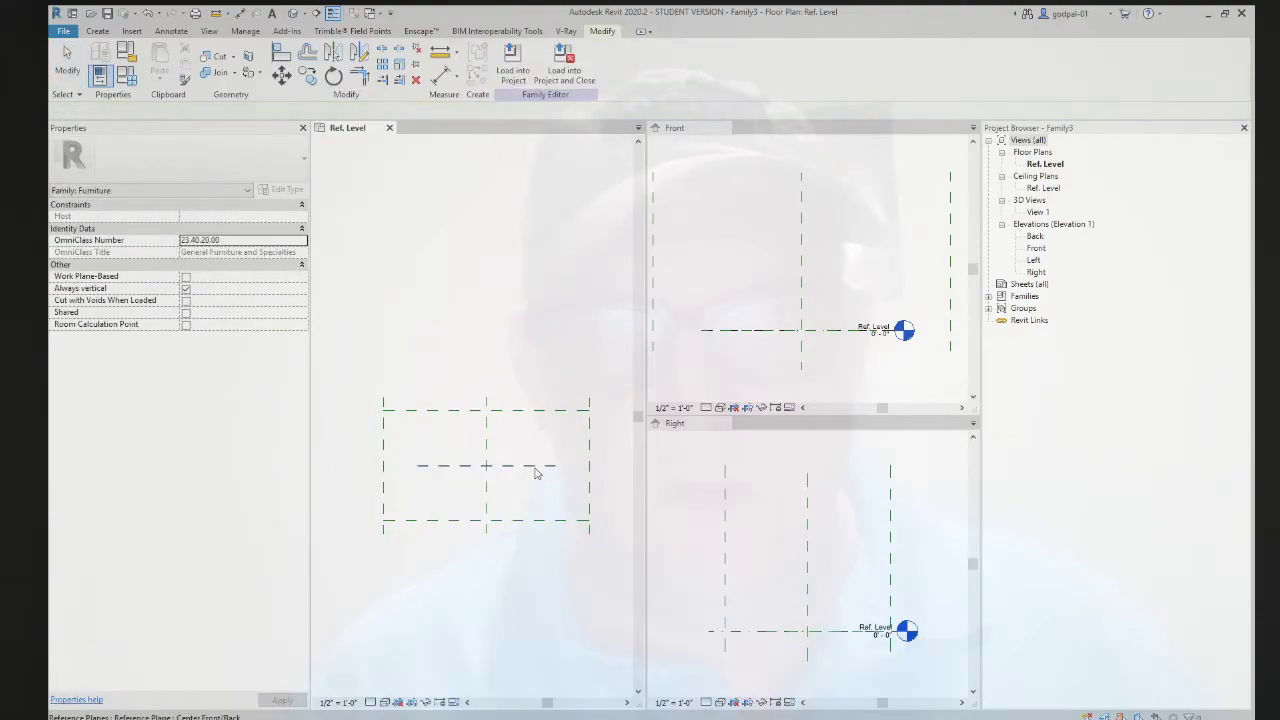
{"action": "left_click", "coordinate": [555, 466]}
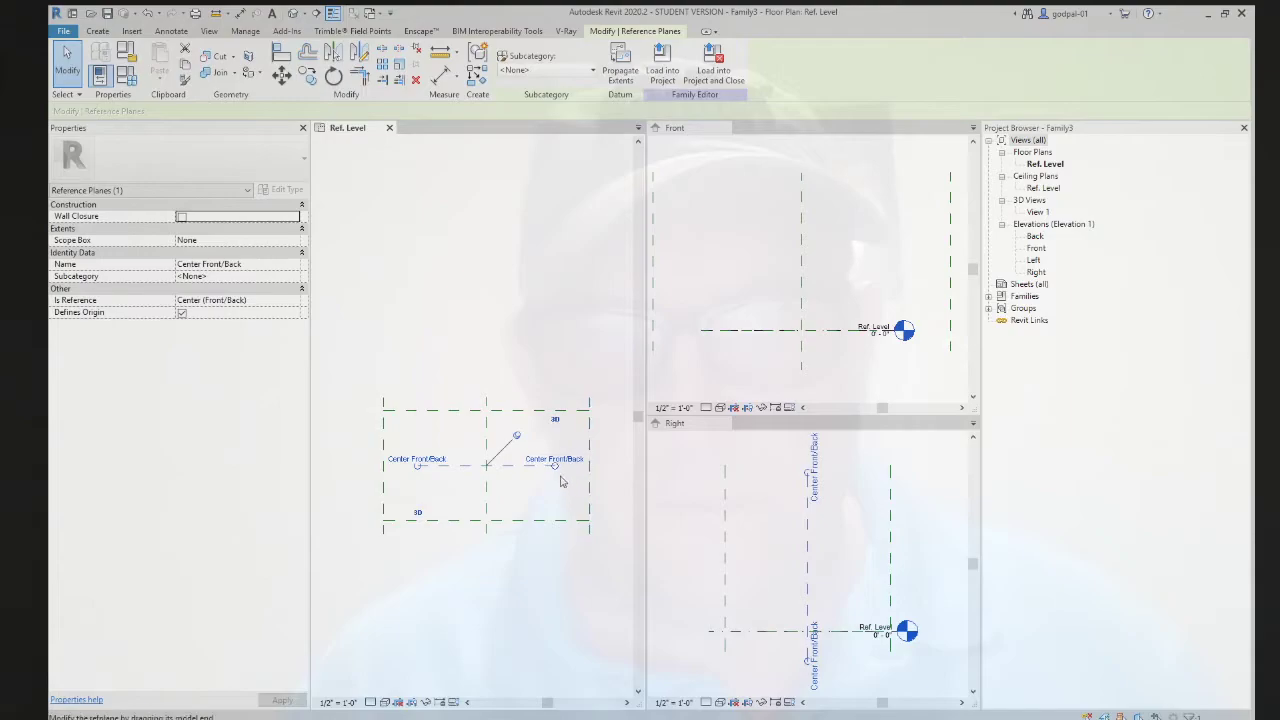
{"action": "key", "text": "Escape"}
{"action": "left_click", "coordinate": [553, 466]}
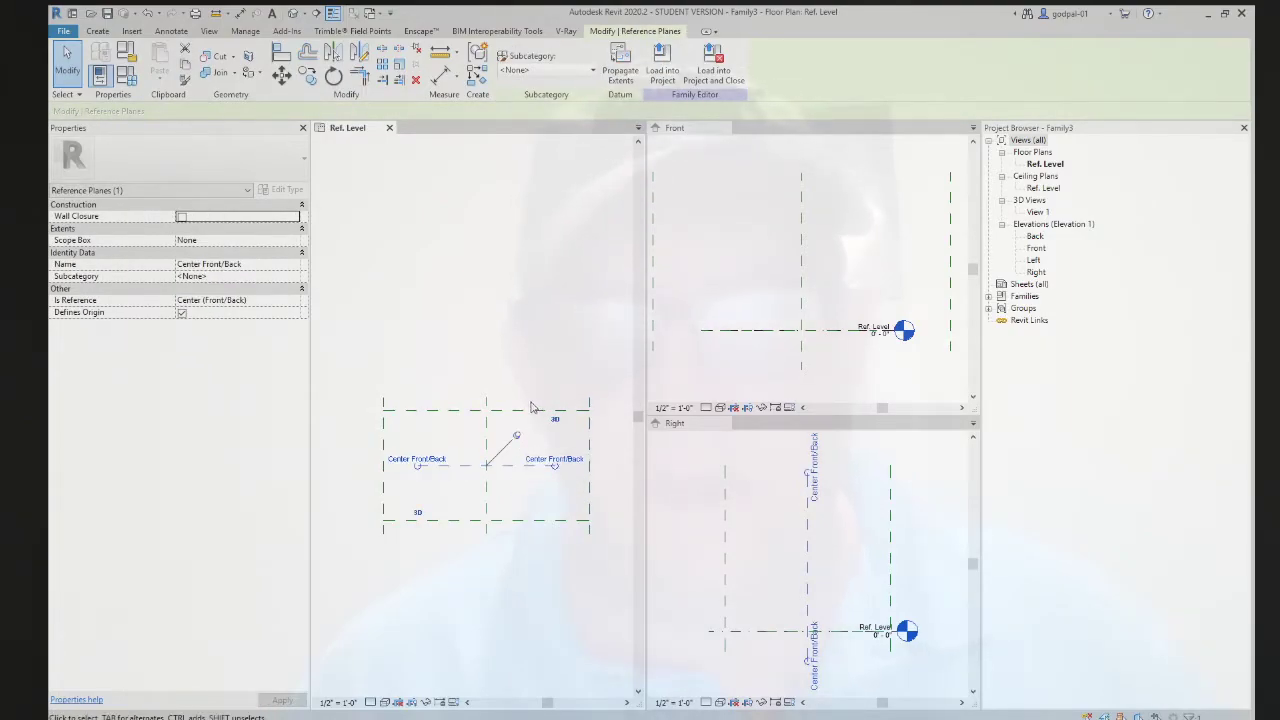
{"action": "key", "text": "Escape"}
{"action": "left_click", "coordinate": [440, 410]}
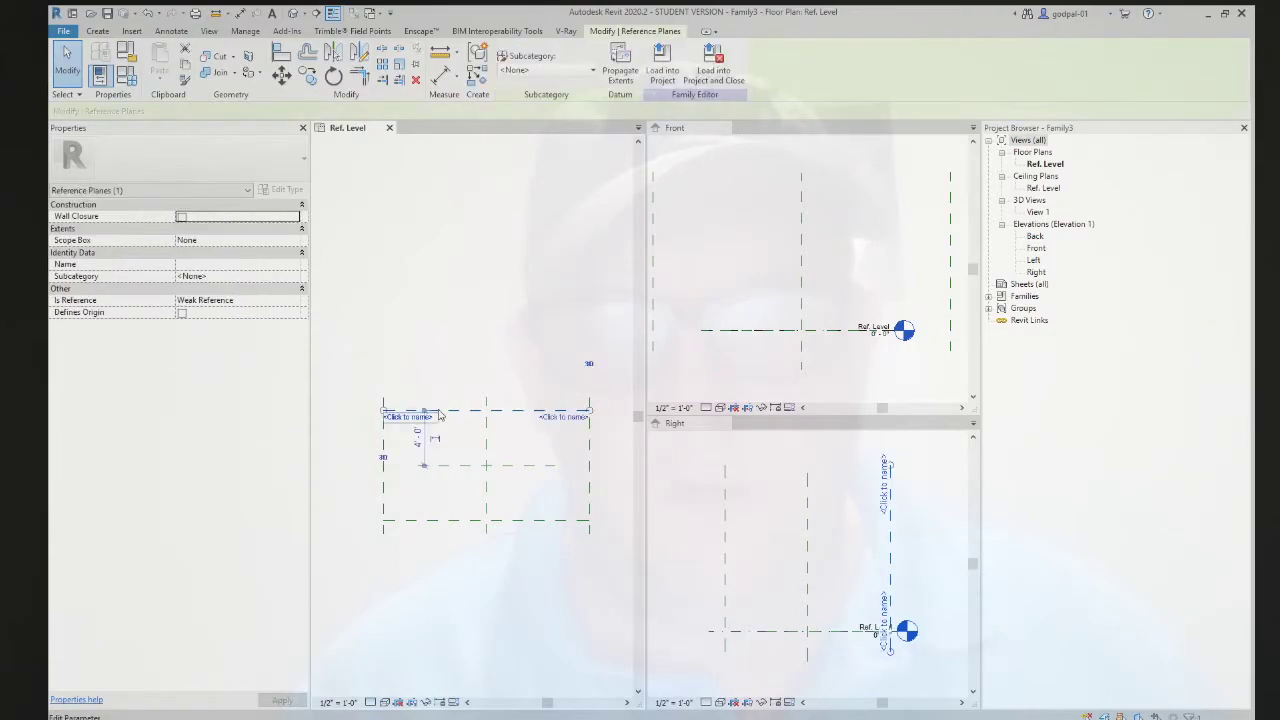
{"action": "left_click", "coordinate": [422, 512]}
{"action": "left_click", "coordinate": [425, 520]}
{"action": "key", "text": "Escape"}
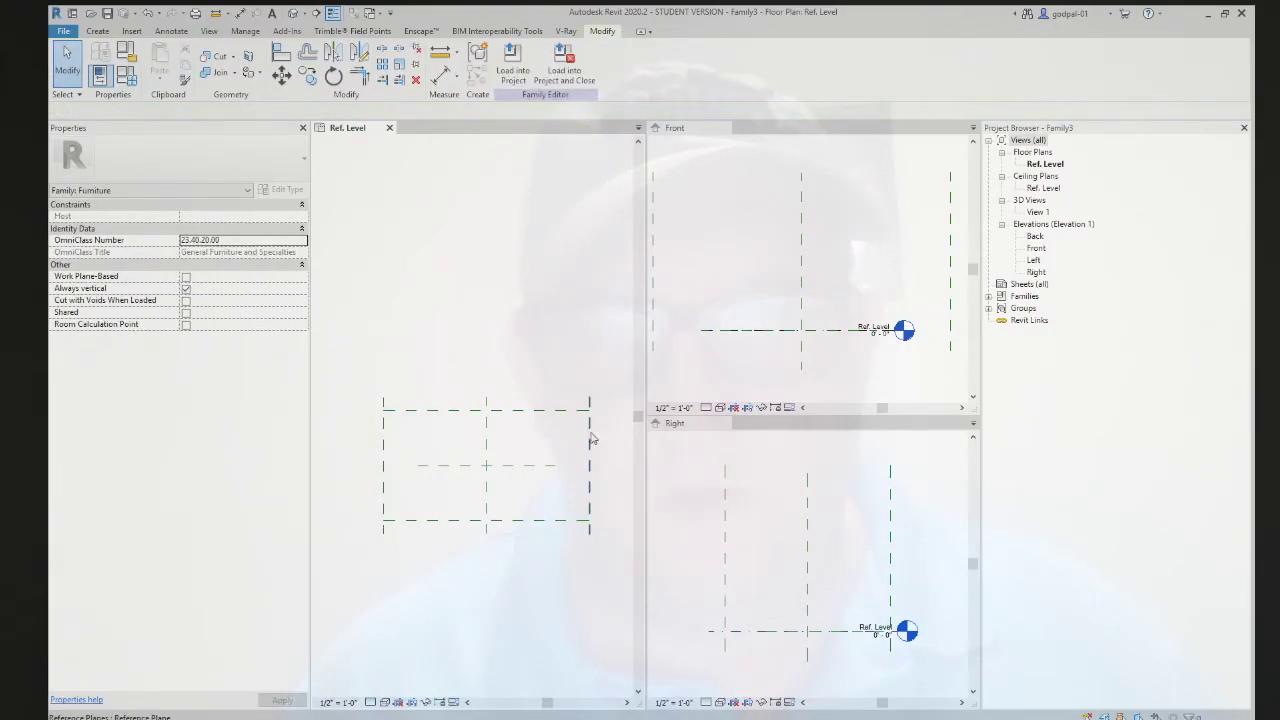
{"action": "left_click", "coordinate": [591, 438]}
{"action": "key", "text": "Escape"}
{"action": "left_click", "coordinate": [383, 450]}
{"action": "key", "text": "Escape"}
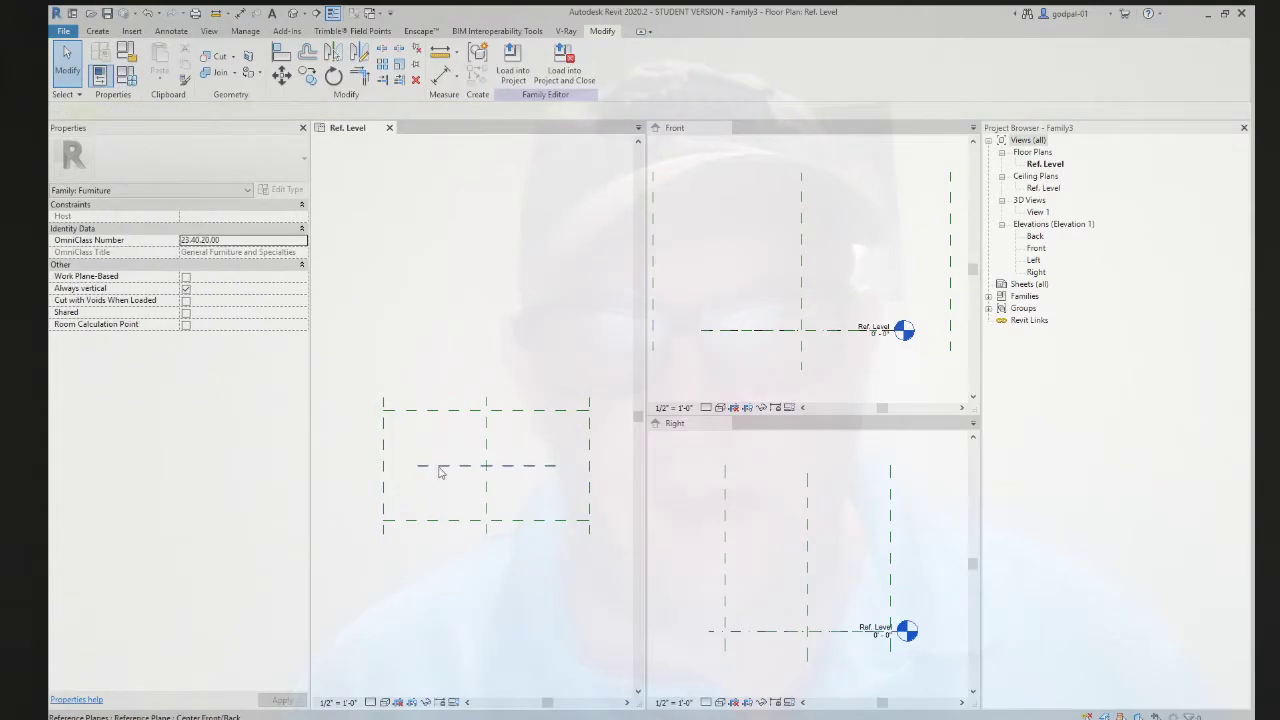
{"action": "left_click", "coordinate": [410, 464]}
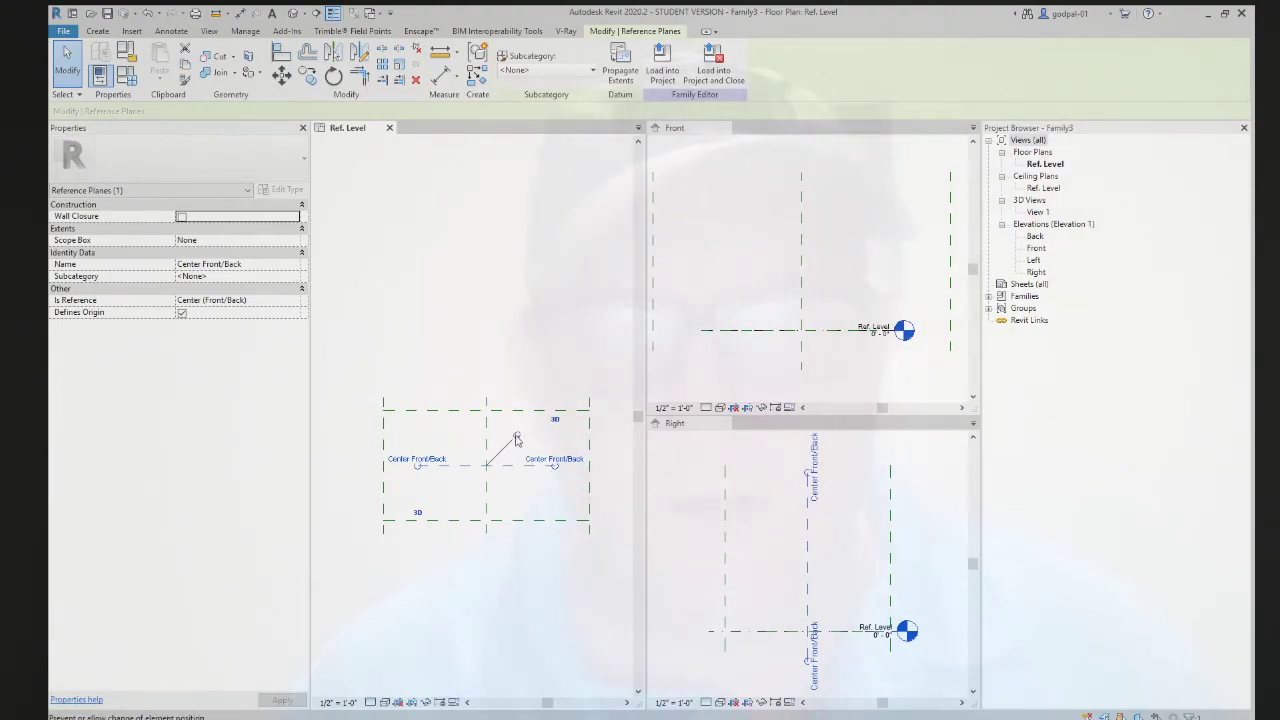
{"action": "left_click", "coordinate": [457, 588]}
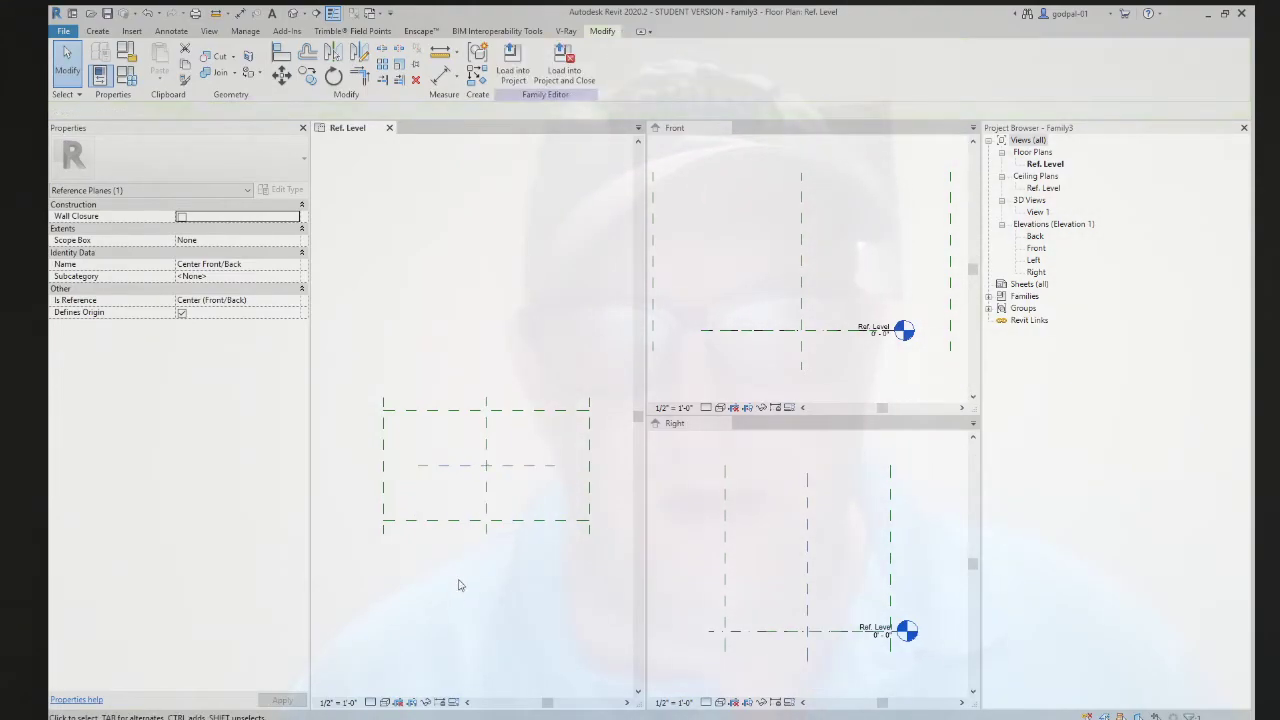
- Stretch both ends of the Center (Front/Back) plane past the left and right planes
{"action": "left_click", "coordinate": [420, 468]}
{"action": "left_click_drag", "start_coordinate": [419, 474], "coordinate": [383, 466]}
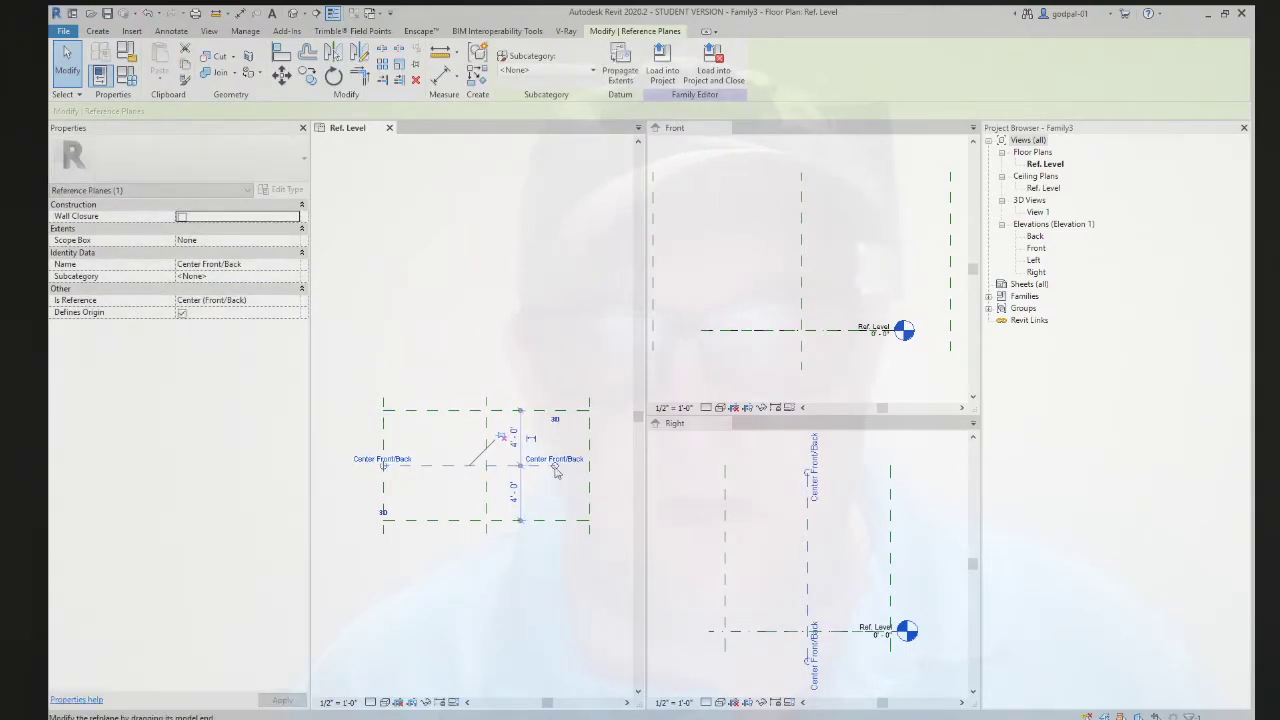
{"action": "left_click_drag", "start_coordinate": [555, 466], "coordinate": [590, 466]}
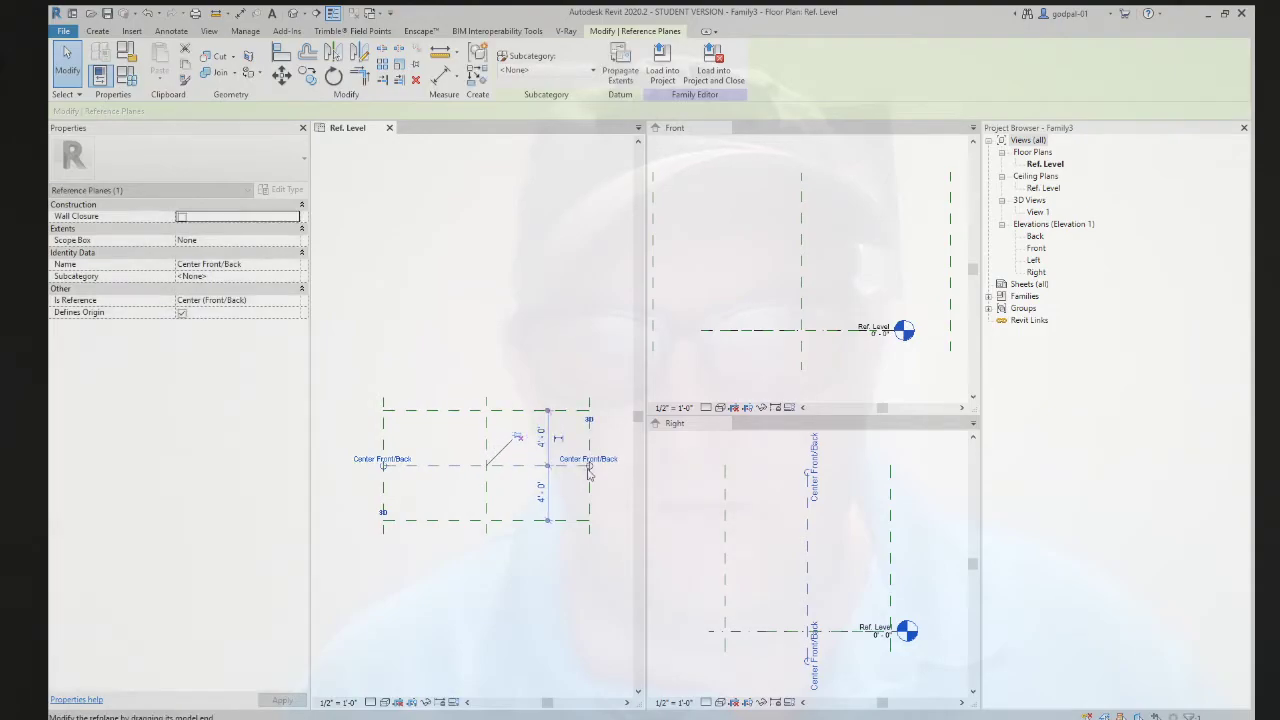
{"action": "left_click", "coordinate": [544, 615]}
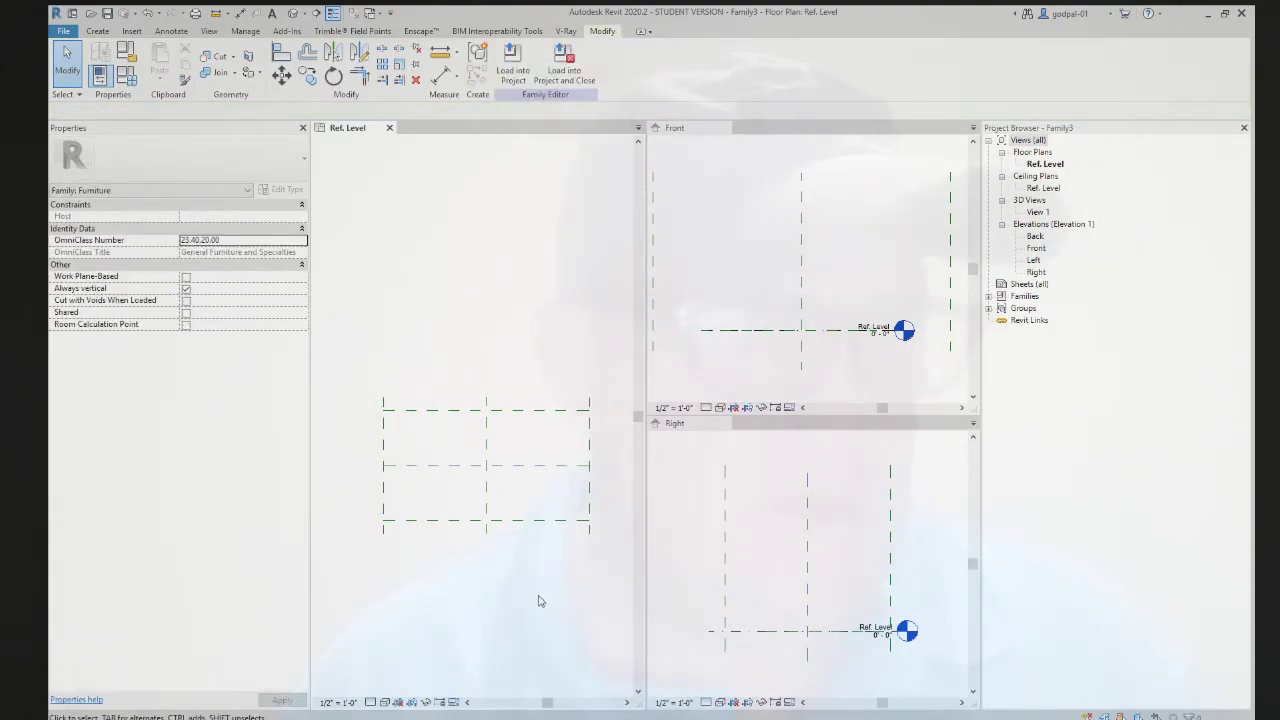
- Stretch both ends of the Center (Left/Right) plane past the top and bottom planes
{"action": "left_click", "coordinate": [486, 540]}
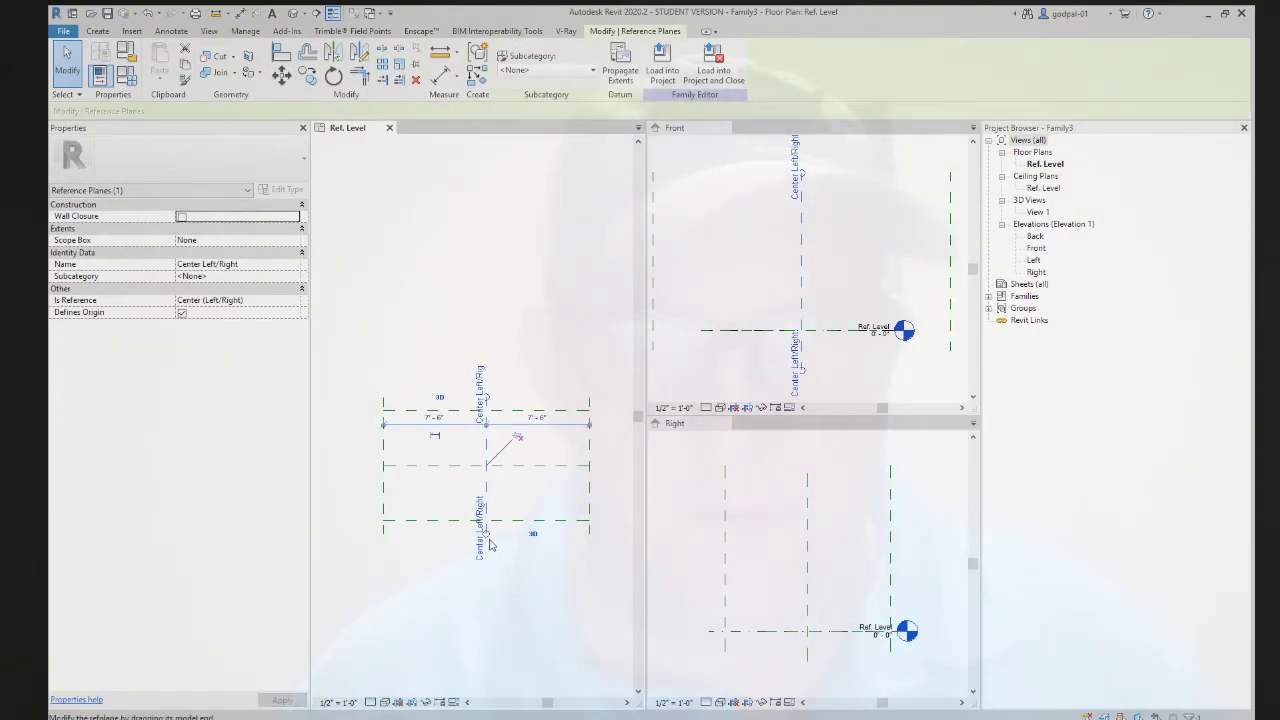
{"action": "left_click_drag", "start_coordinate": [489, 541], "coordinate": [489, 565]}
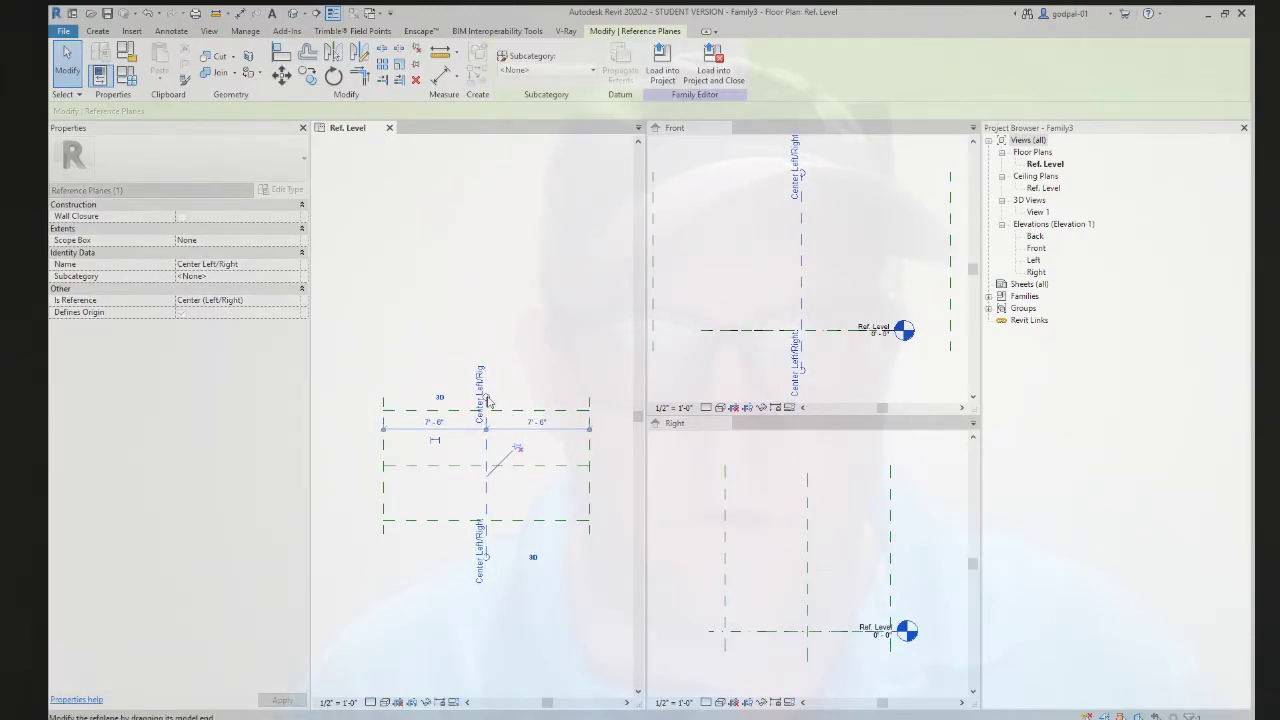
{"action": "left_click_drag", "start_coordinate": [489, 399], "coordinate": [484, 377]}
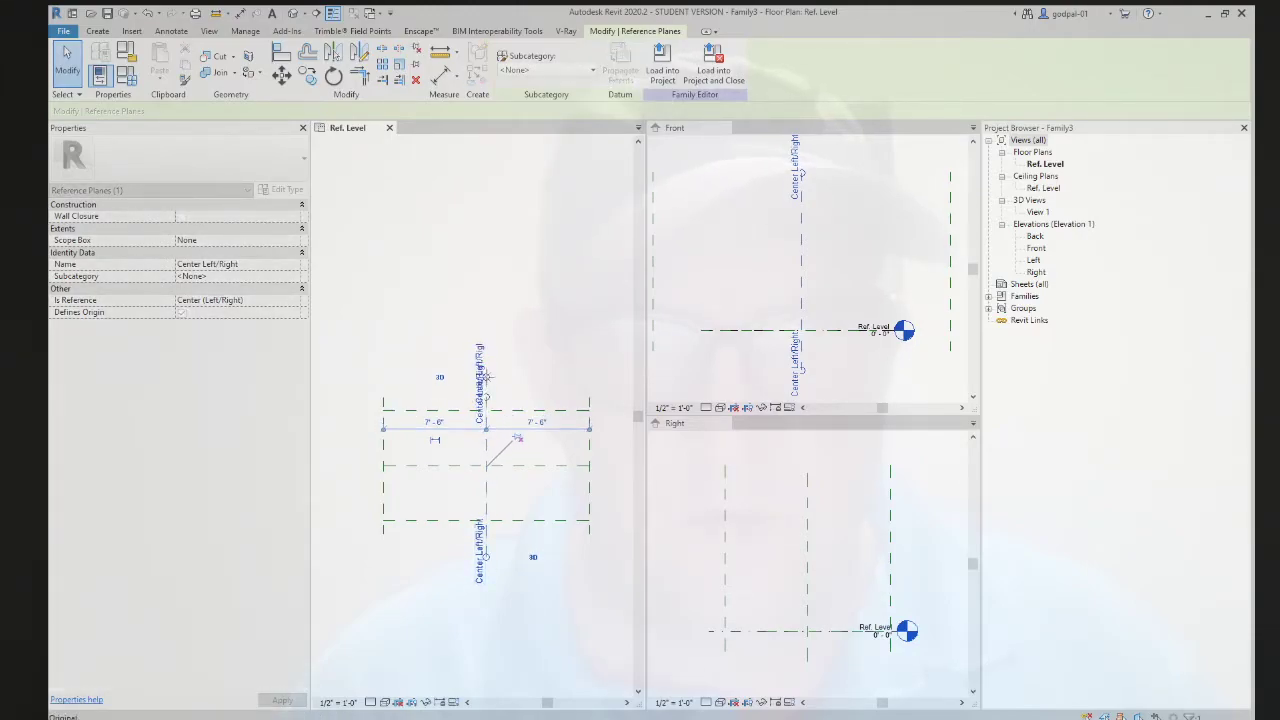
{"action": "left_click", "coordinate": [464, 633]}
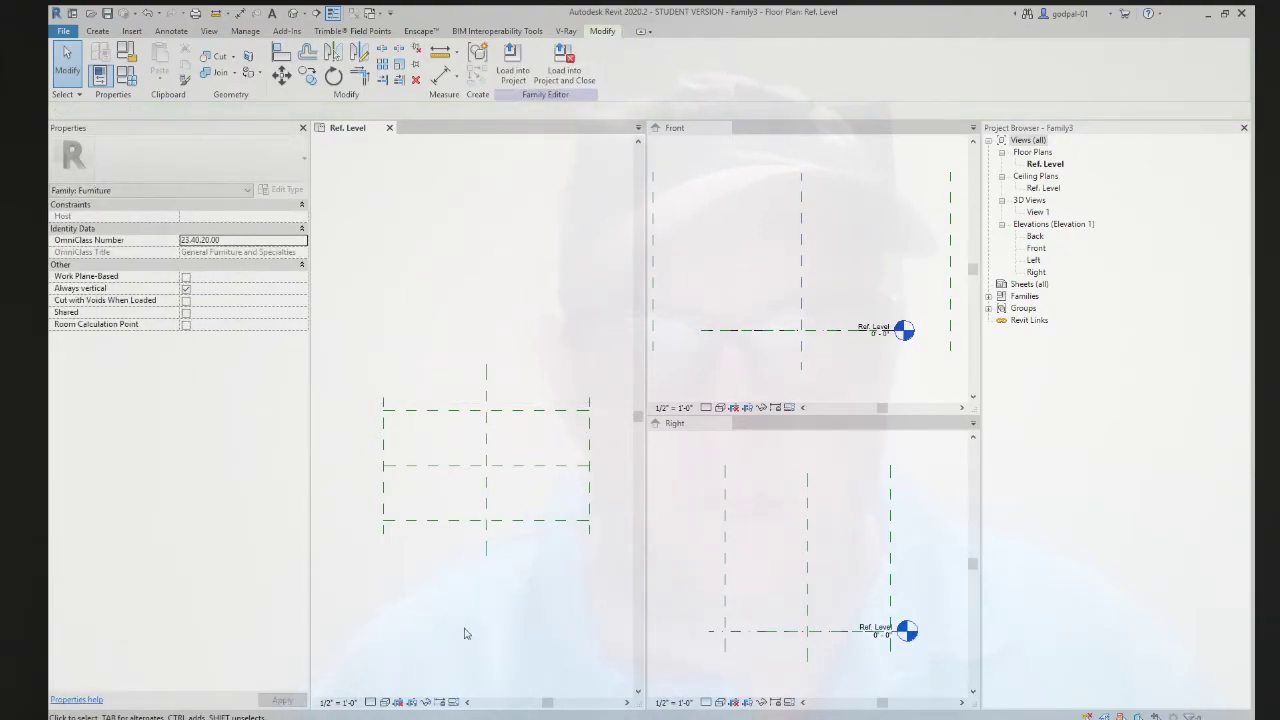
- Select the top, bottom, right and left outer planes in turn to review them
{"action": "left_click", "coordinate": [421, 411]}
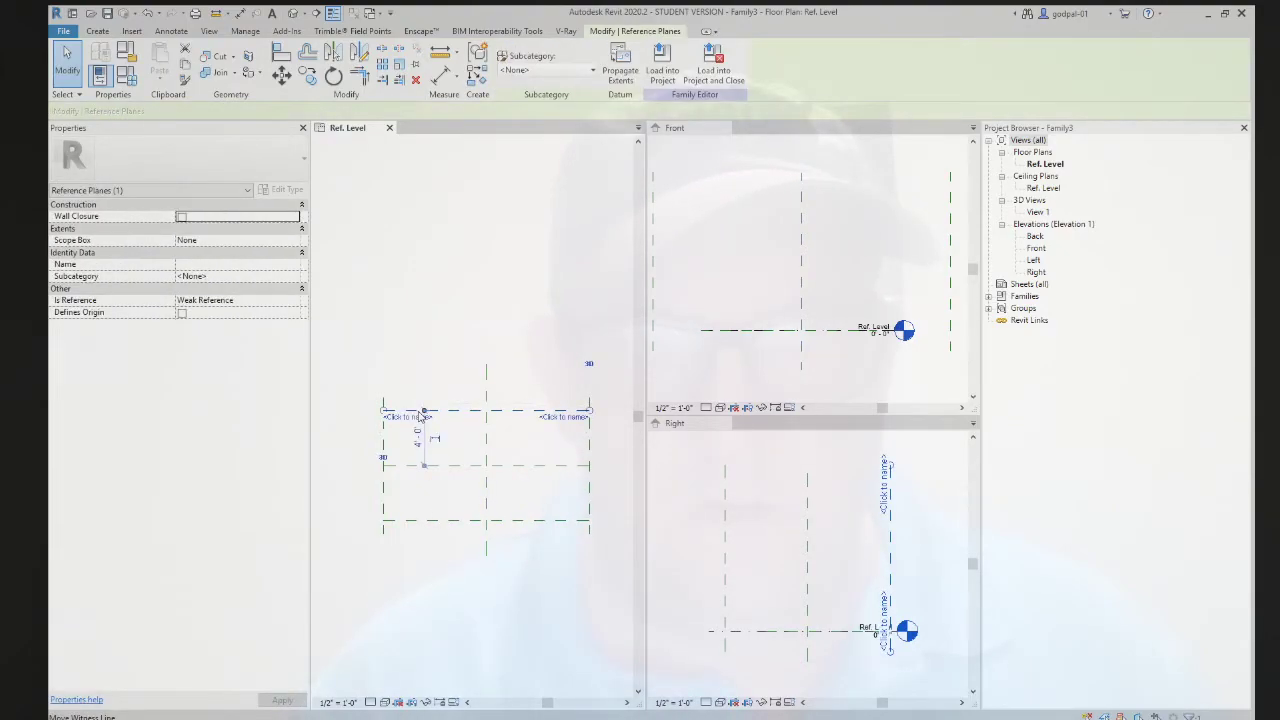
{"action": "left_click", "coordinate": [433, 519]}
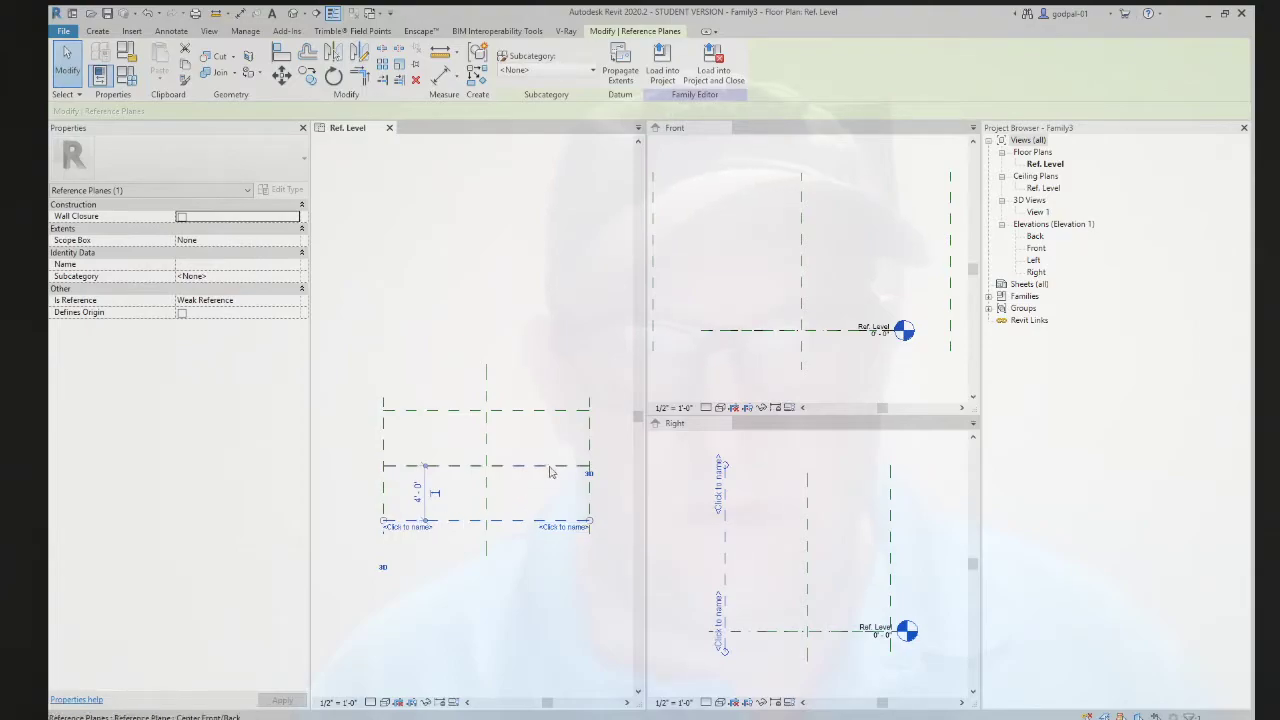
{"action": "left_click", "coordinate": [590, 450]}
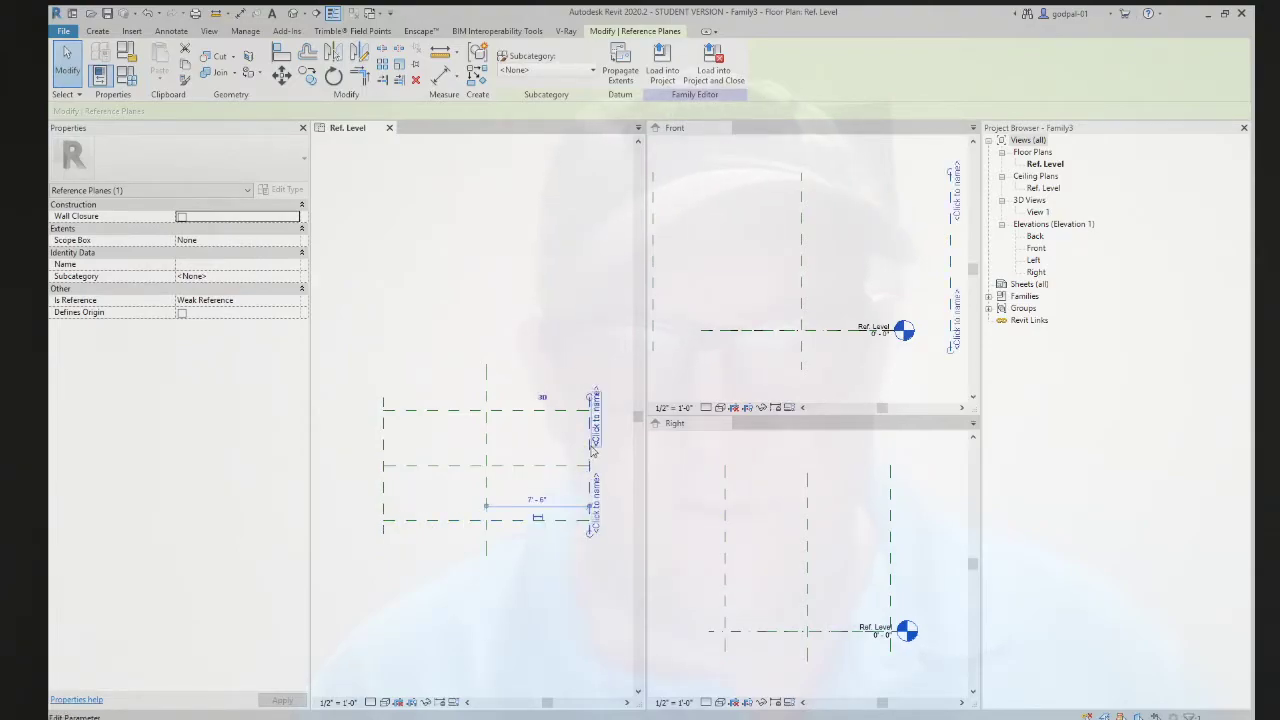
{"action": "left_click", "coordinate": [382, 451]}
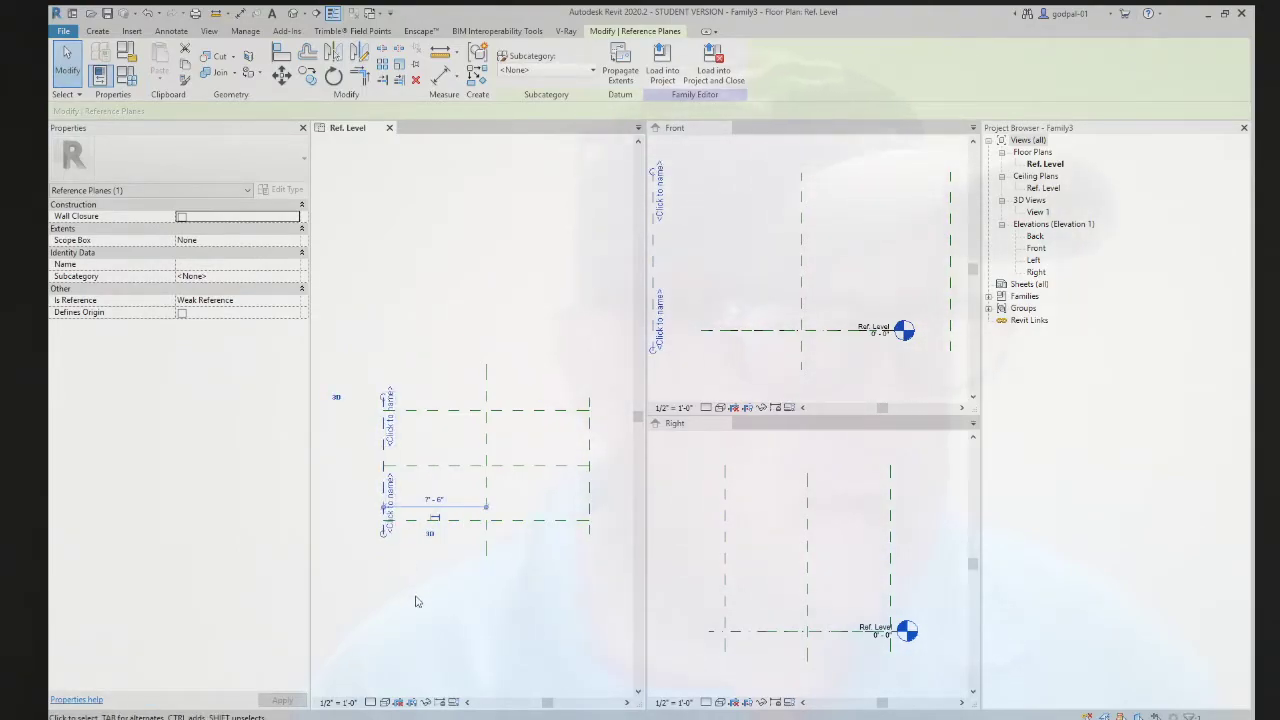
{"action": "left_click", "coordinate": [418, 602]}
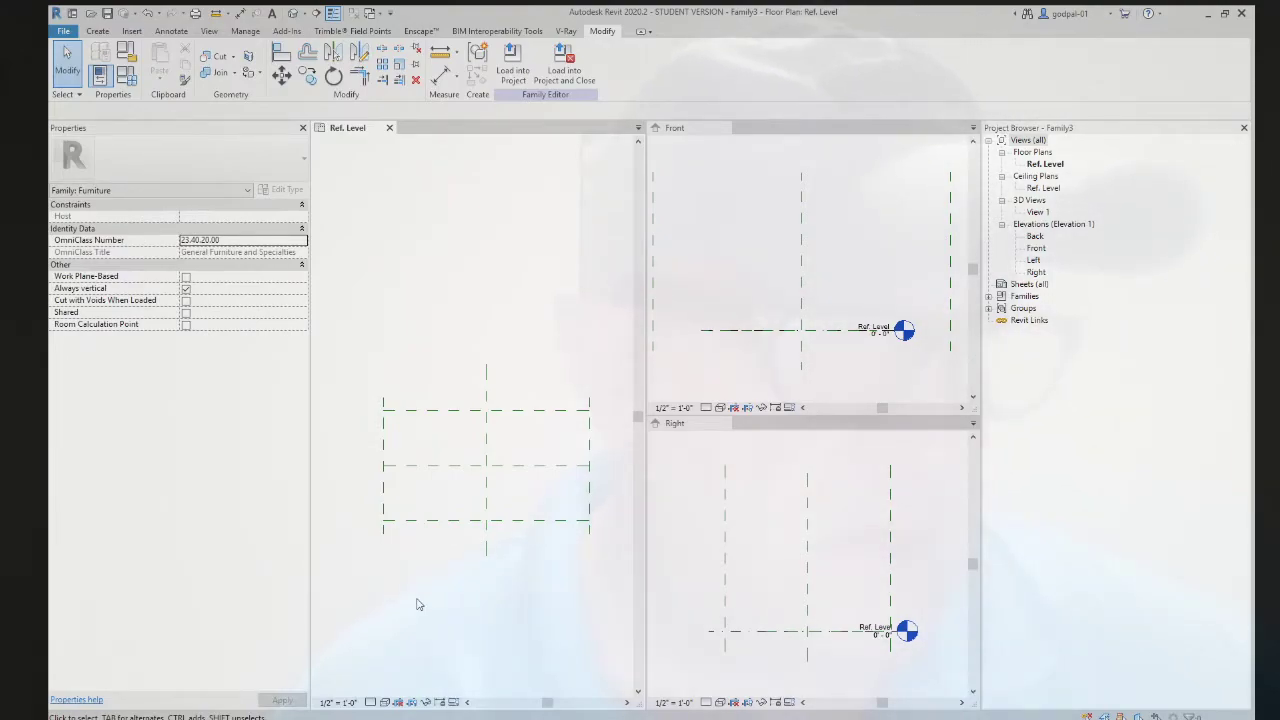
- Enter 'Left' as the left vertical plane's name in the Properties palette
{"action": "left_click", "coordinate": [379, 432]}
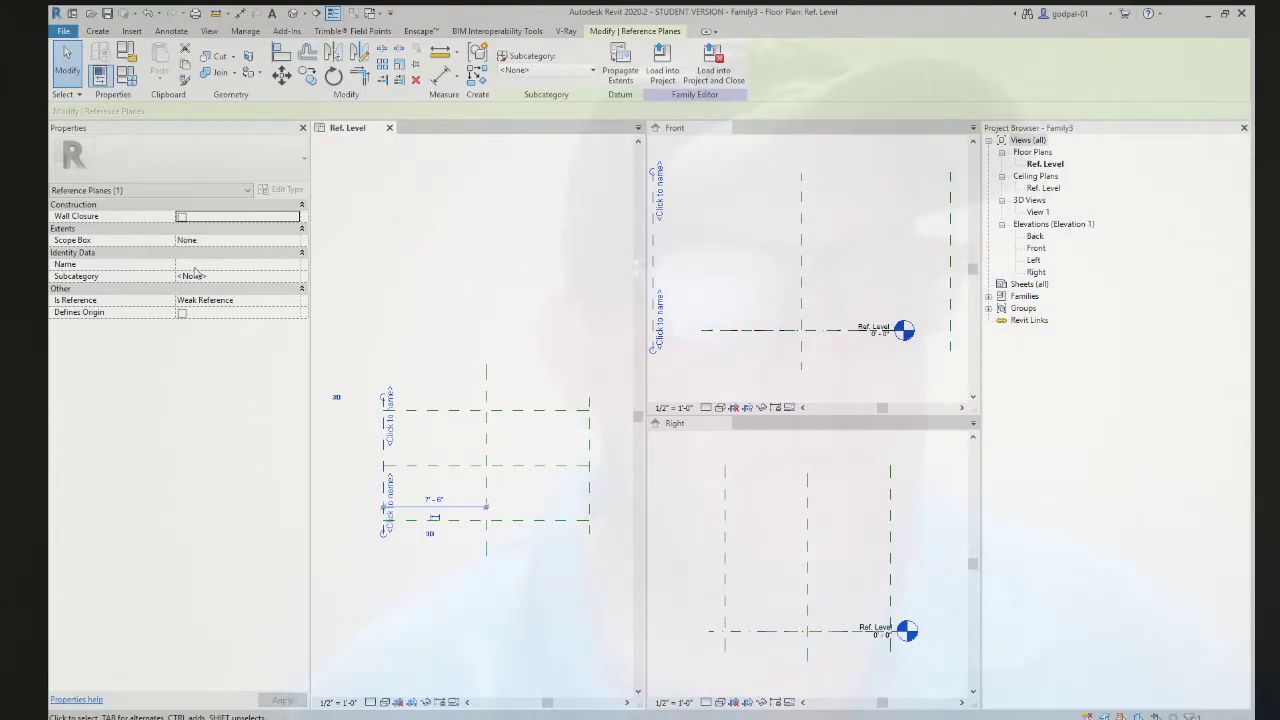
{"action": "type", "text": "Left"}
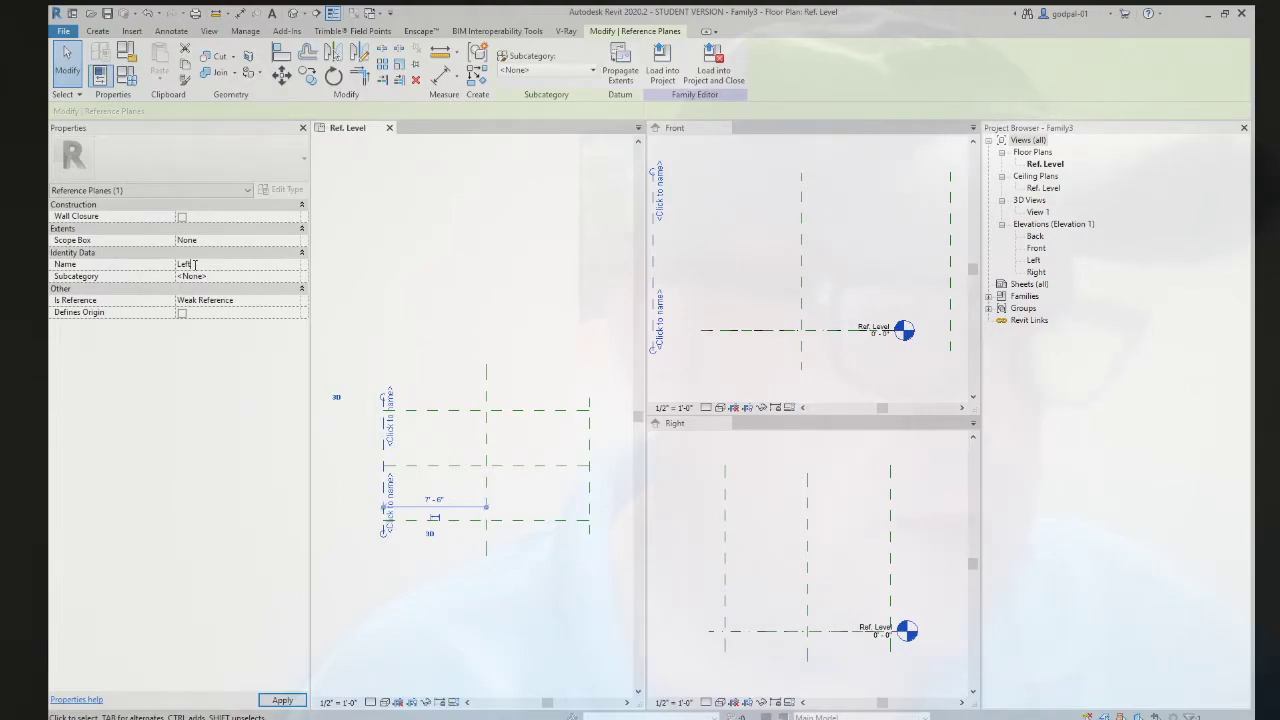
{"action": "key", "text": "Return"}
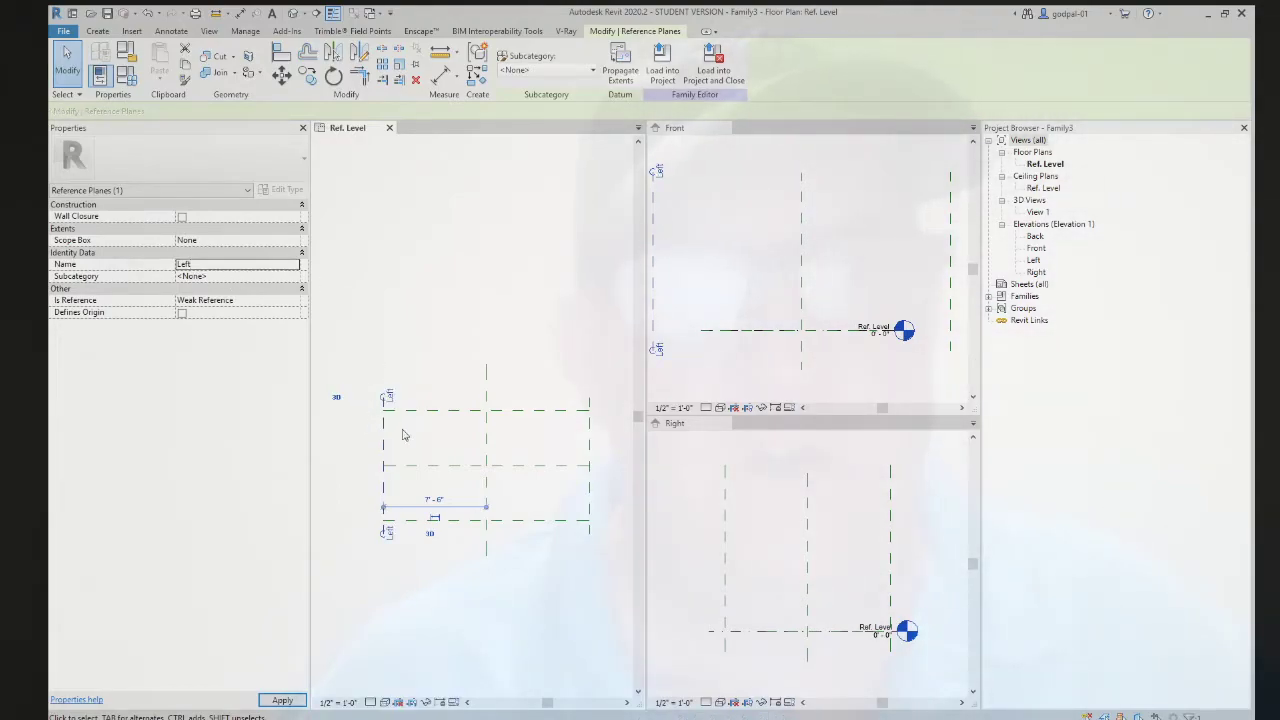
{"action": "left_click", "coordinate": [402, 273]}
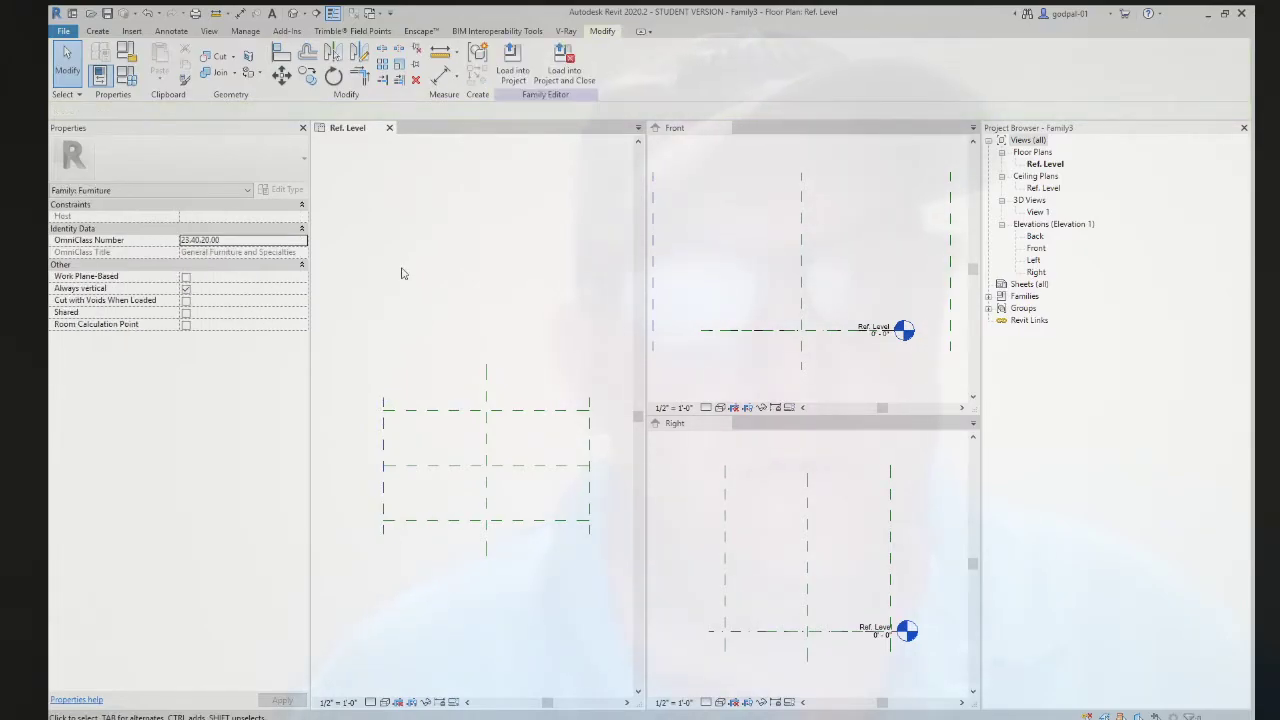
{"action": "left_click", "coordinate": [383, 412]}
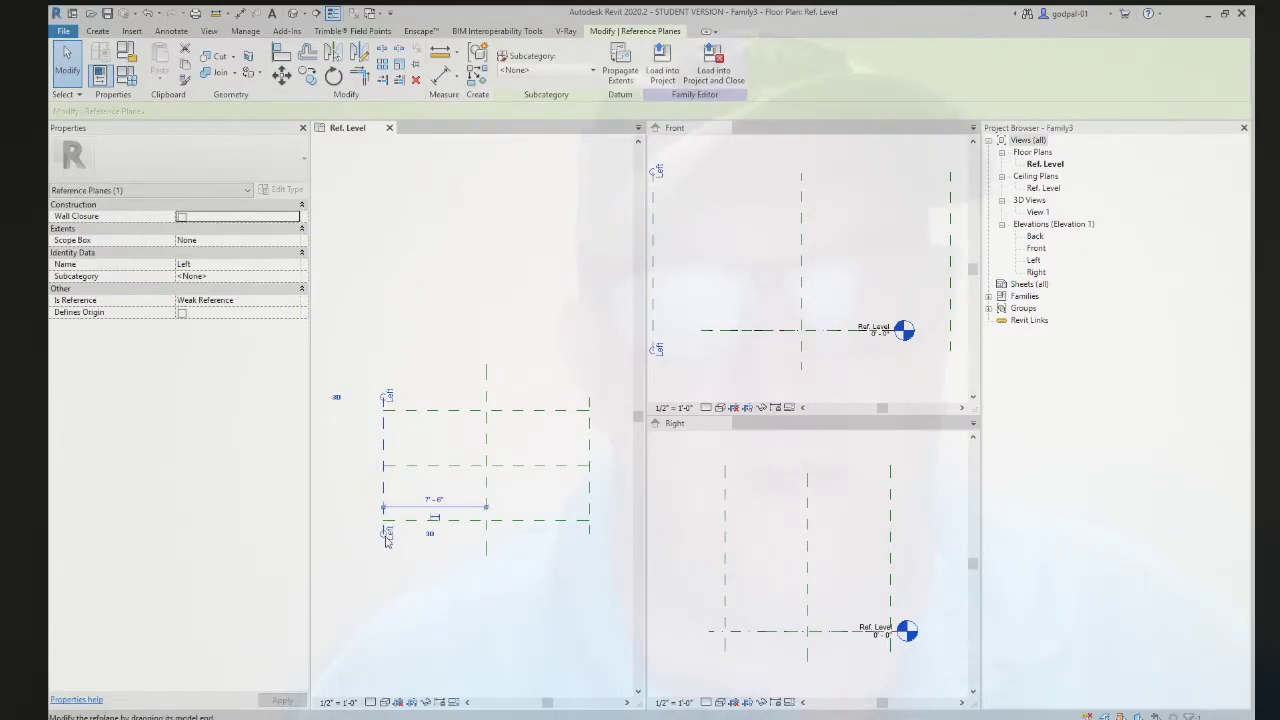
{"action": "scroll", "coordinate": [386, 541], "scroll_direction": "up", "scroll_amount": 4}
{"action": "scroll", "coordinate": [392, 314], "scroll_direction": "down", "scroll_amount": 5}
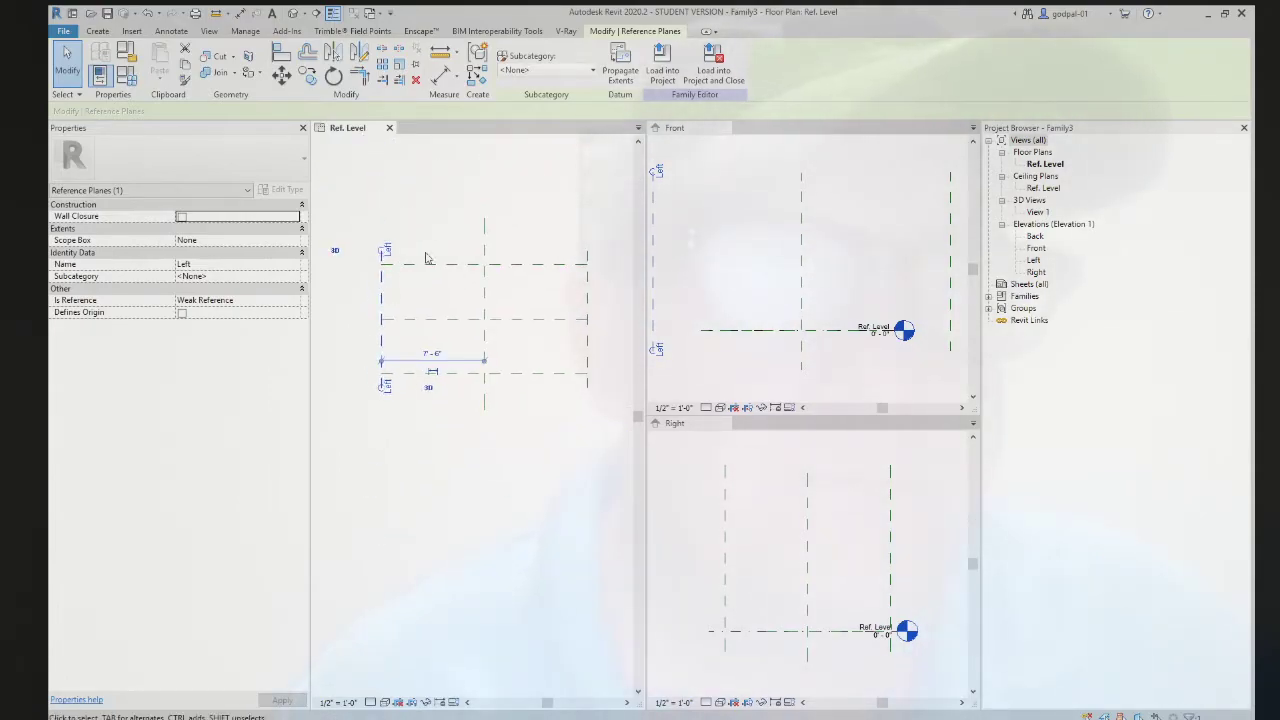
- Name the right vertical reference plane 'Right' in Properties
{"action": "left_click", "coordinate": [443, 194]}
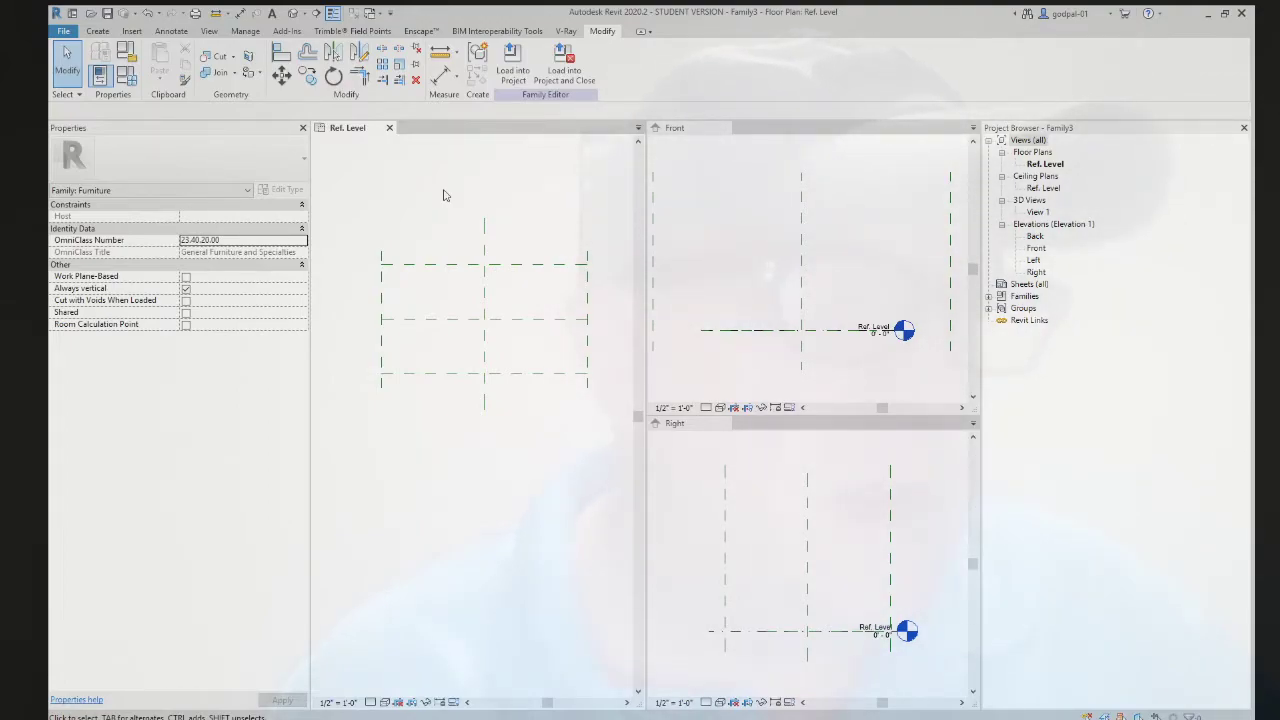
{"action": "left_click", "coordinate": [587, 316]}
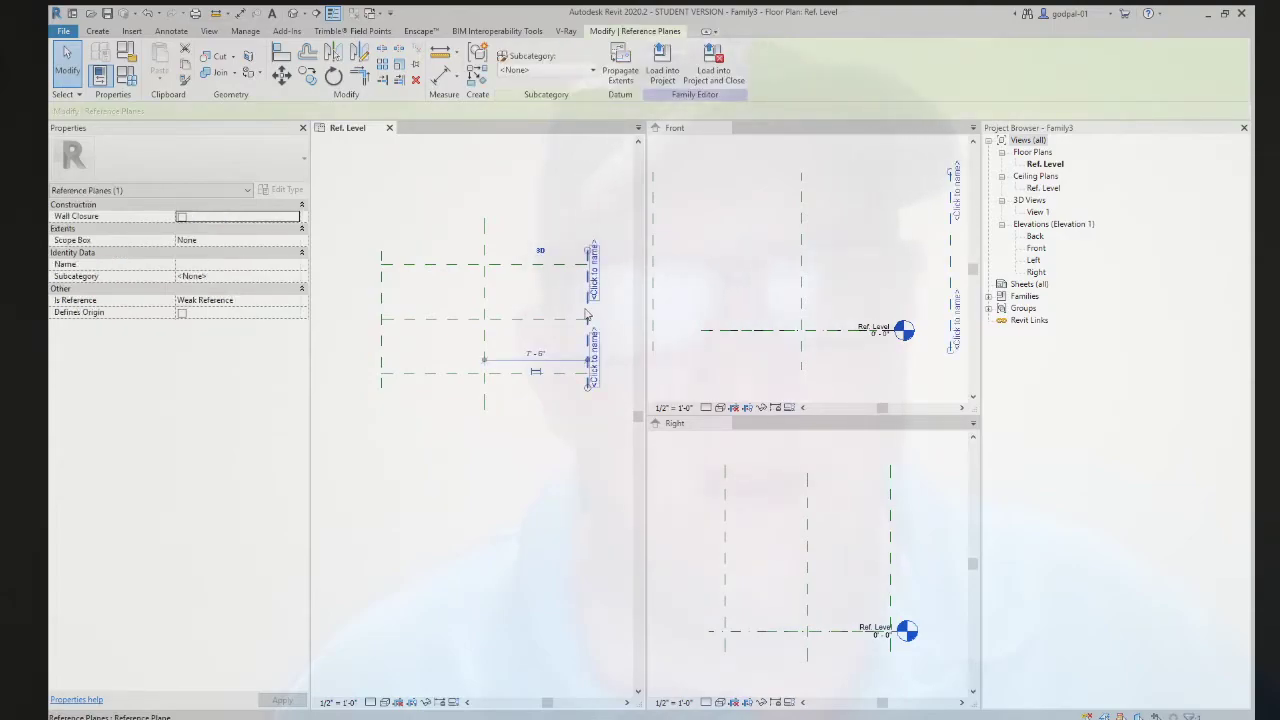
{"action": "left_click", "coordinate": [212, 264]}
{"action": "type", "text": "Right"}
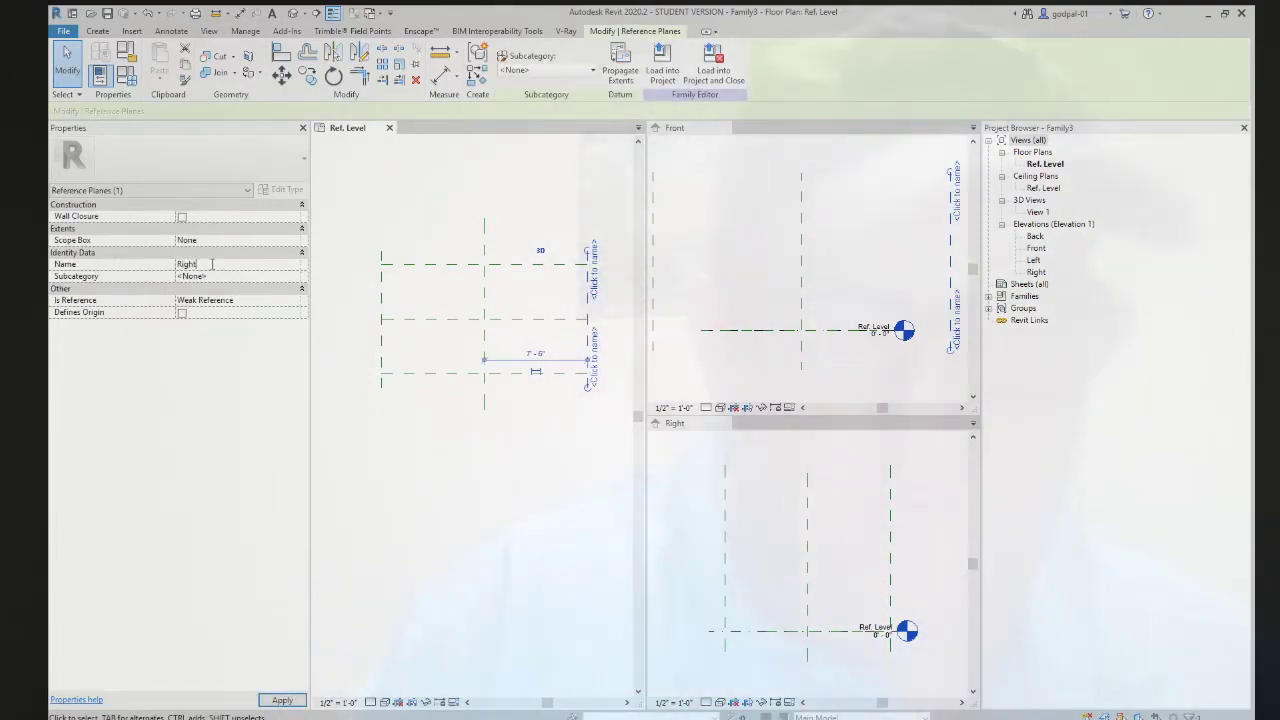
{"action": "key", "text": "Return"}
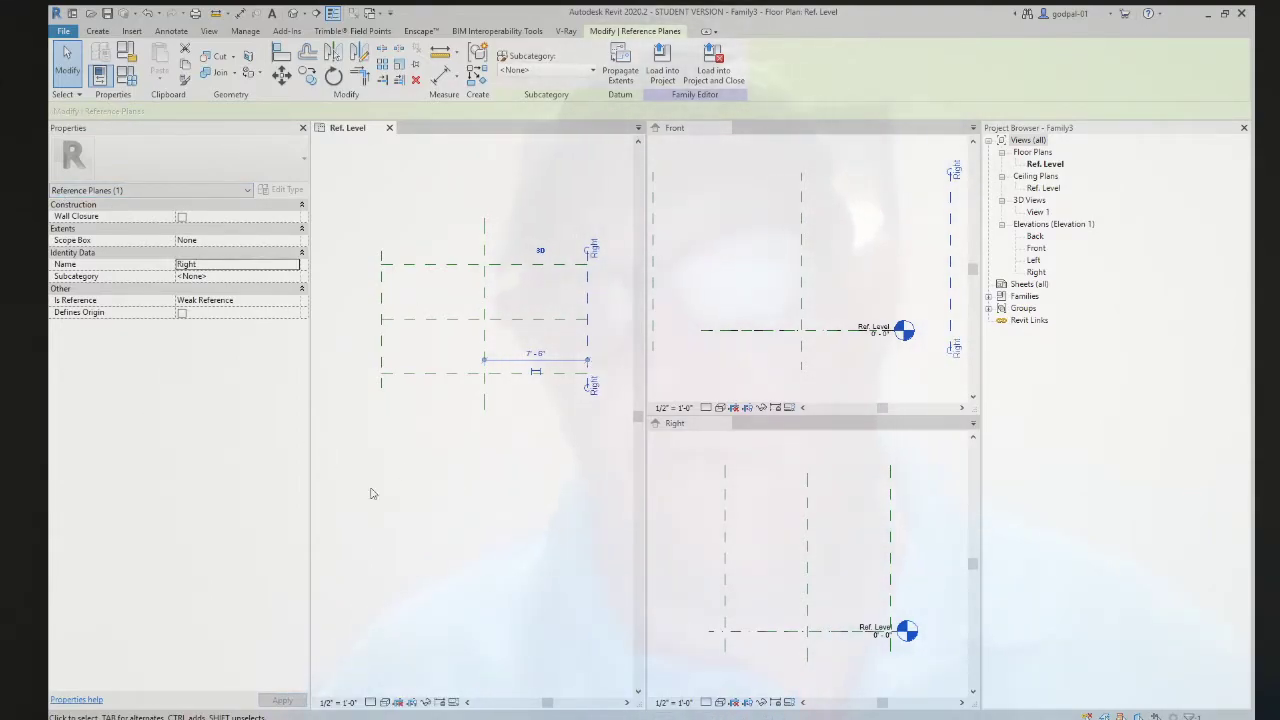
{"action": "left_click", "coordinate": [423, 522]}
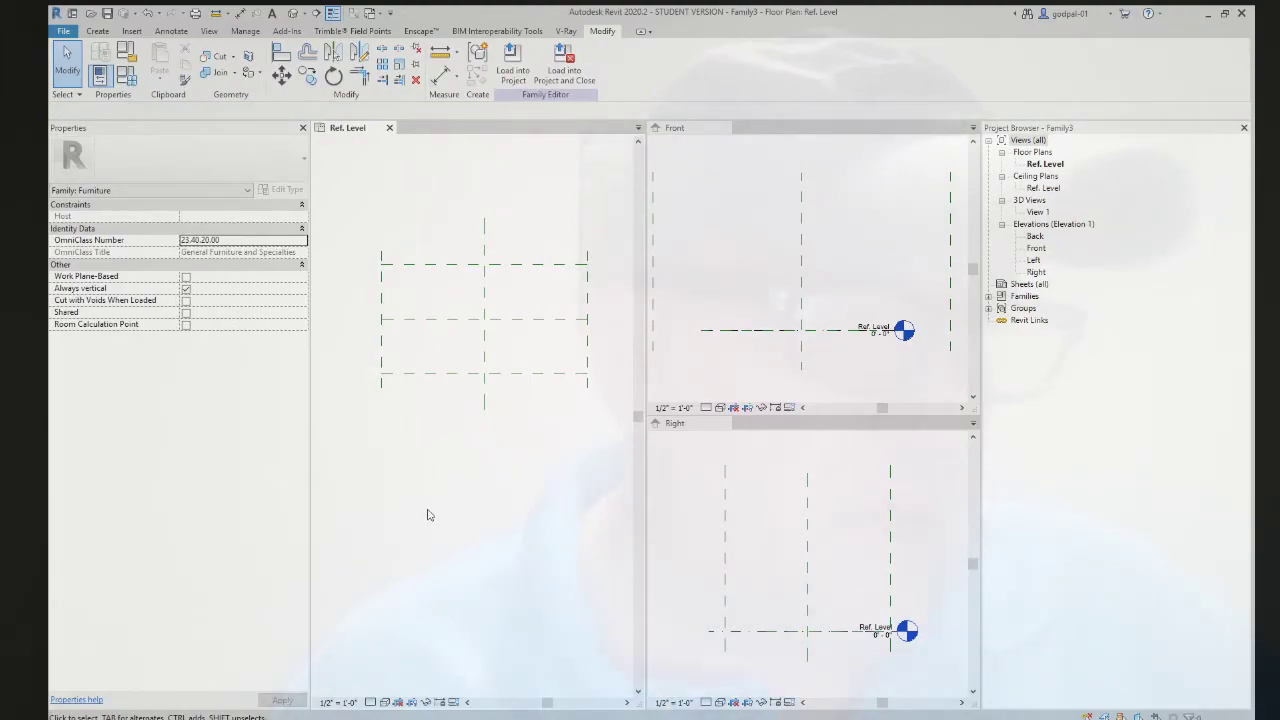
- Name the top horizontal reference plane 'Back' and confirm the change
{"action": "left_click", "coordinate": [523, 265]}
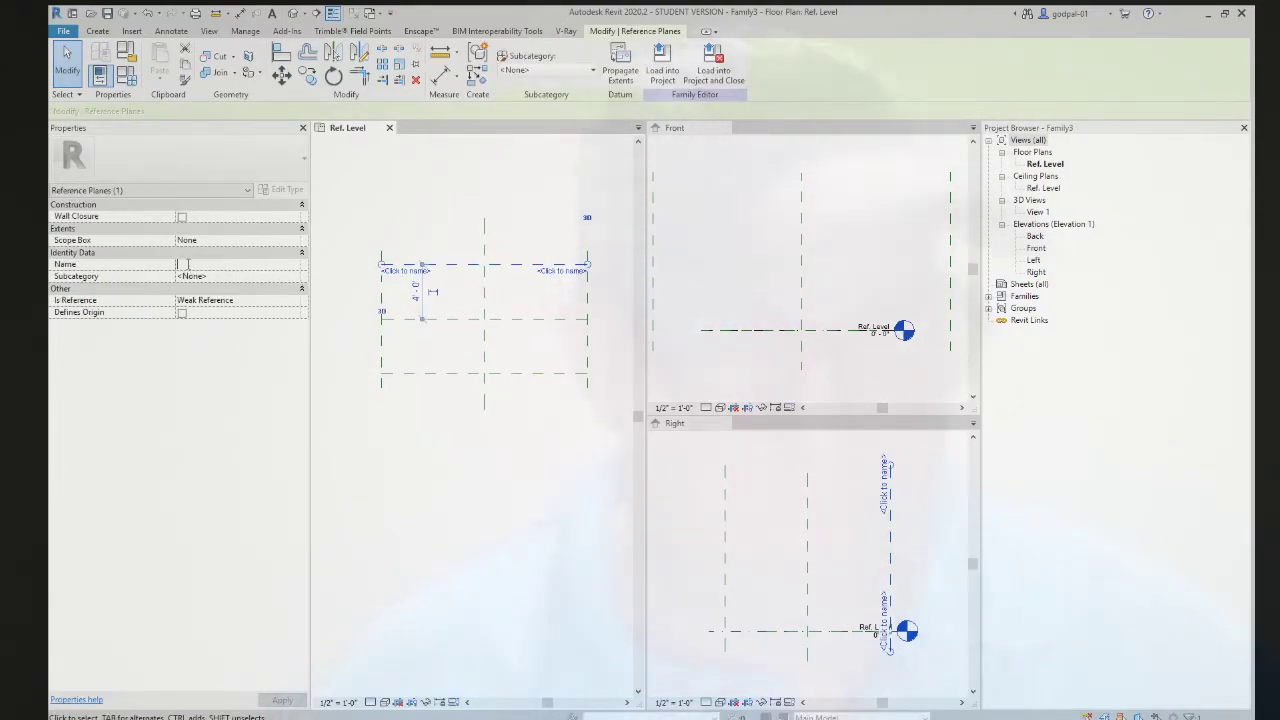
{"action": "left_click", "coordinate": [188, 264]}
{"action": "type", "text": "Back"}
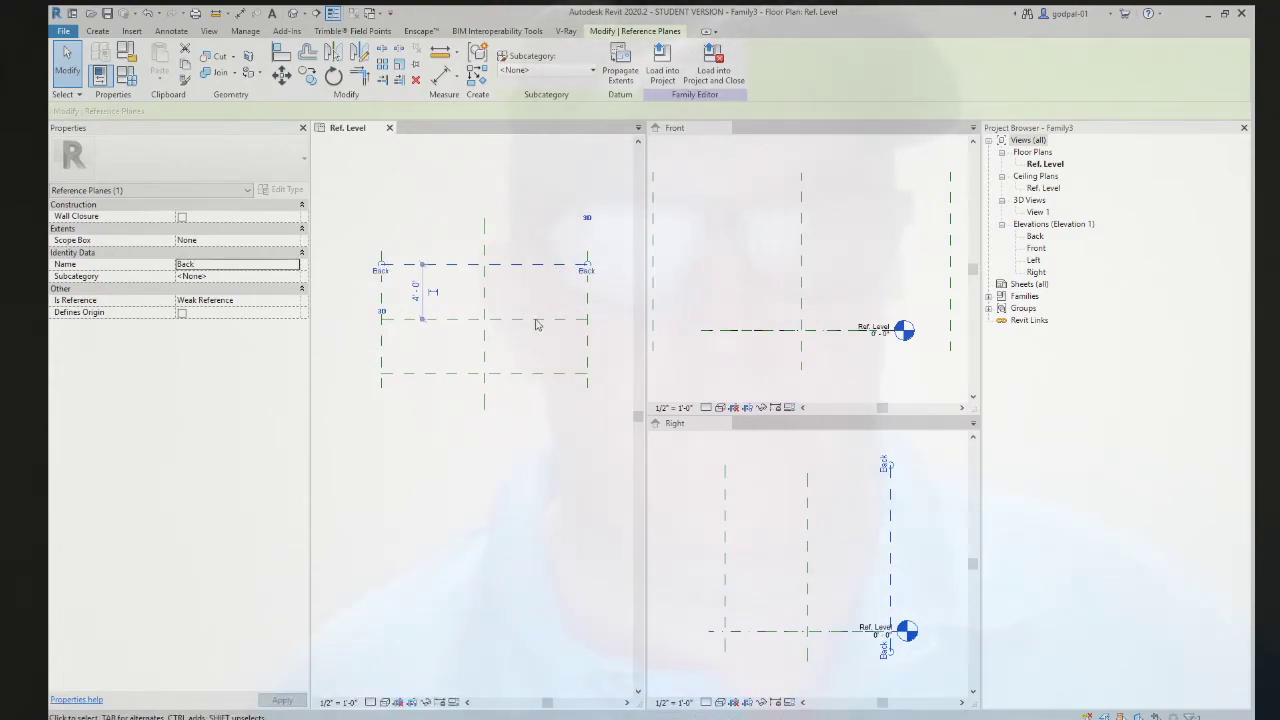
{"action": "left_click", "coordinate": [549, 240]}
{"action": "left_click", "coordinate": [569, 266]}
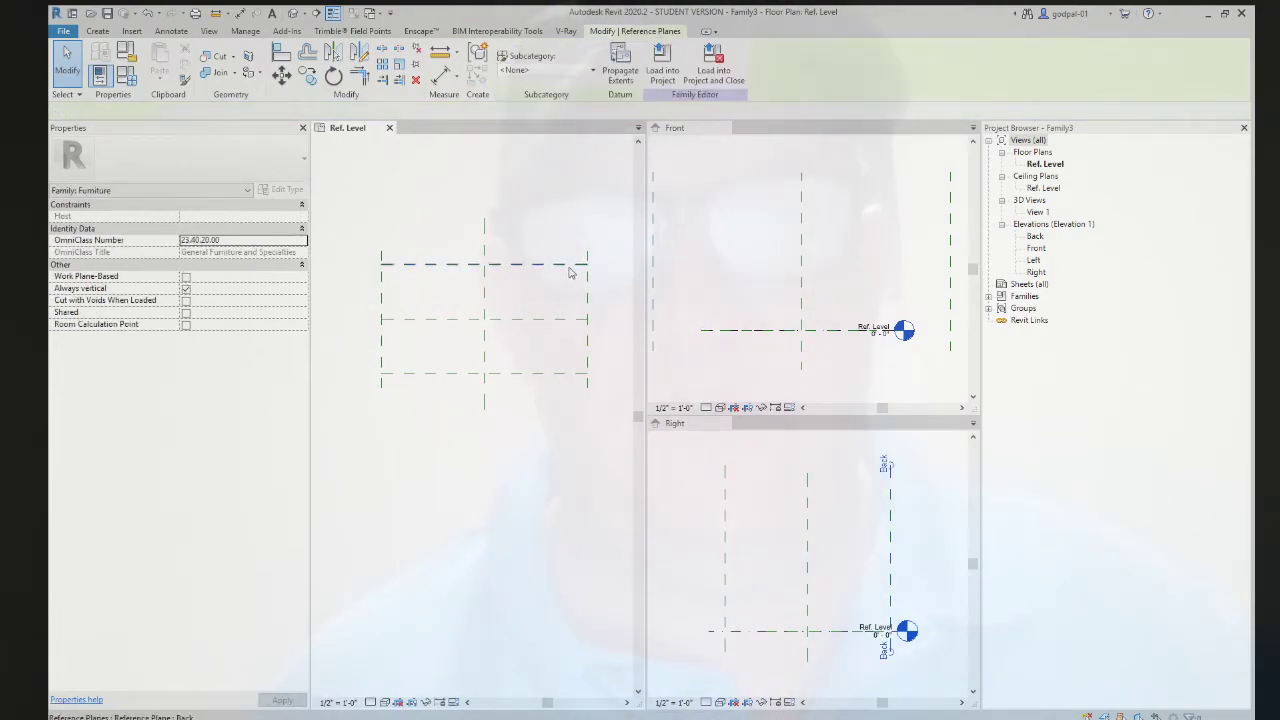
{"action": "left_click", "coordinate": [531, 482]}
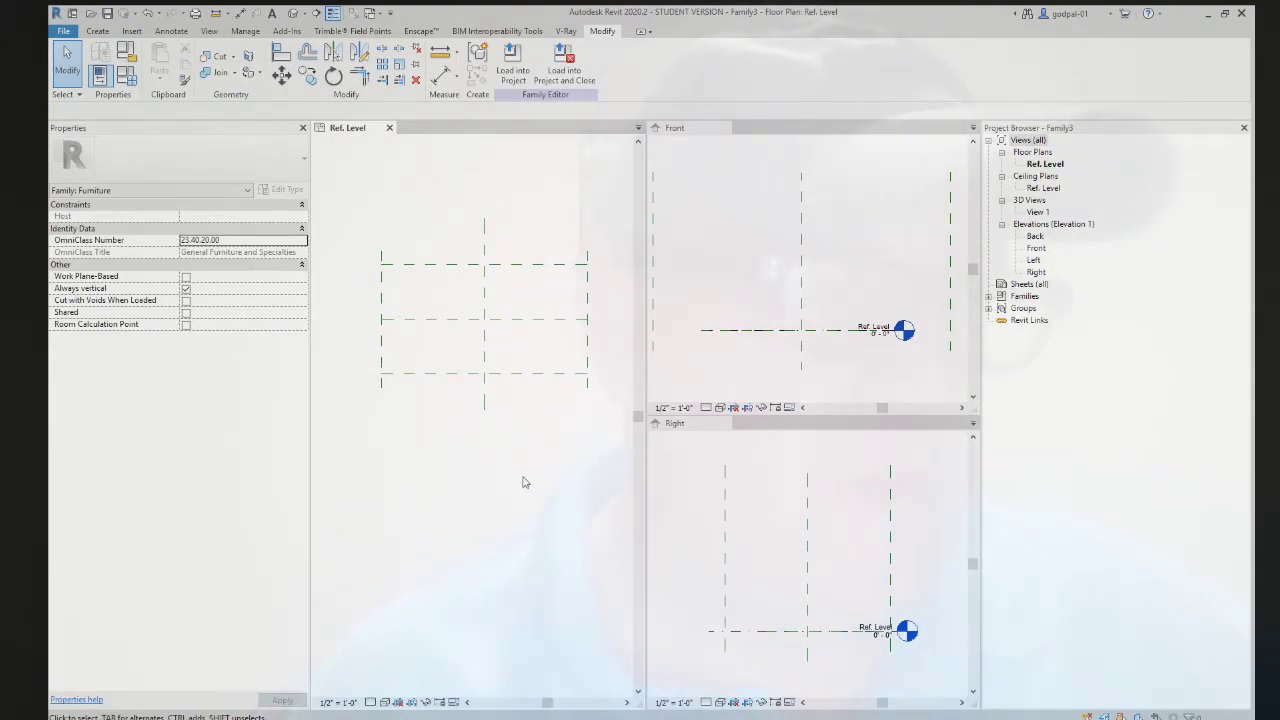
{"action": "left_click", "coordinate": [453, 374]}
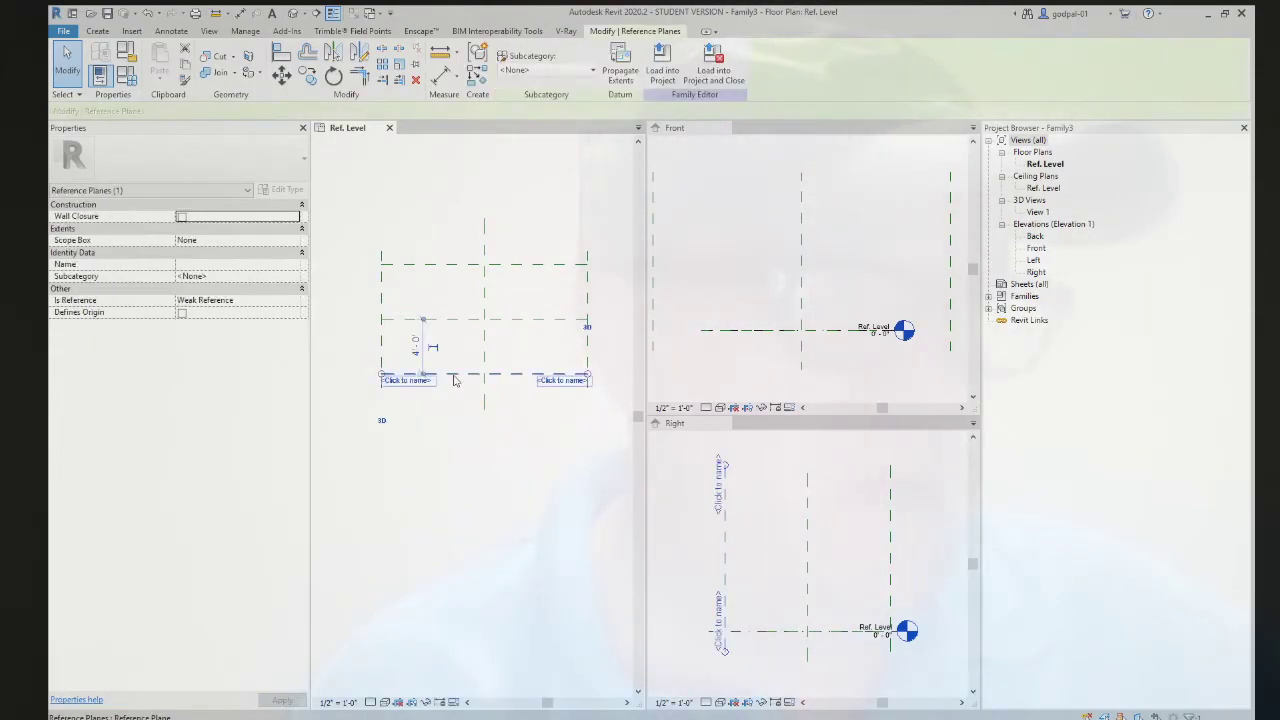
- Enter 'Front' as the bottom horizontal plane's name in the Properties palette
{"action": "left_click", "coordinate": [185, 264]}
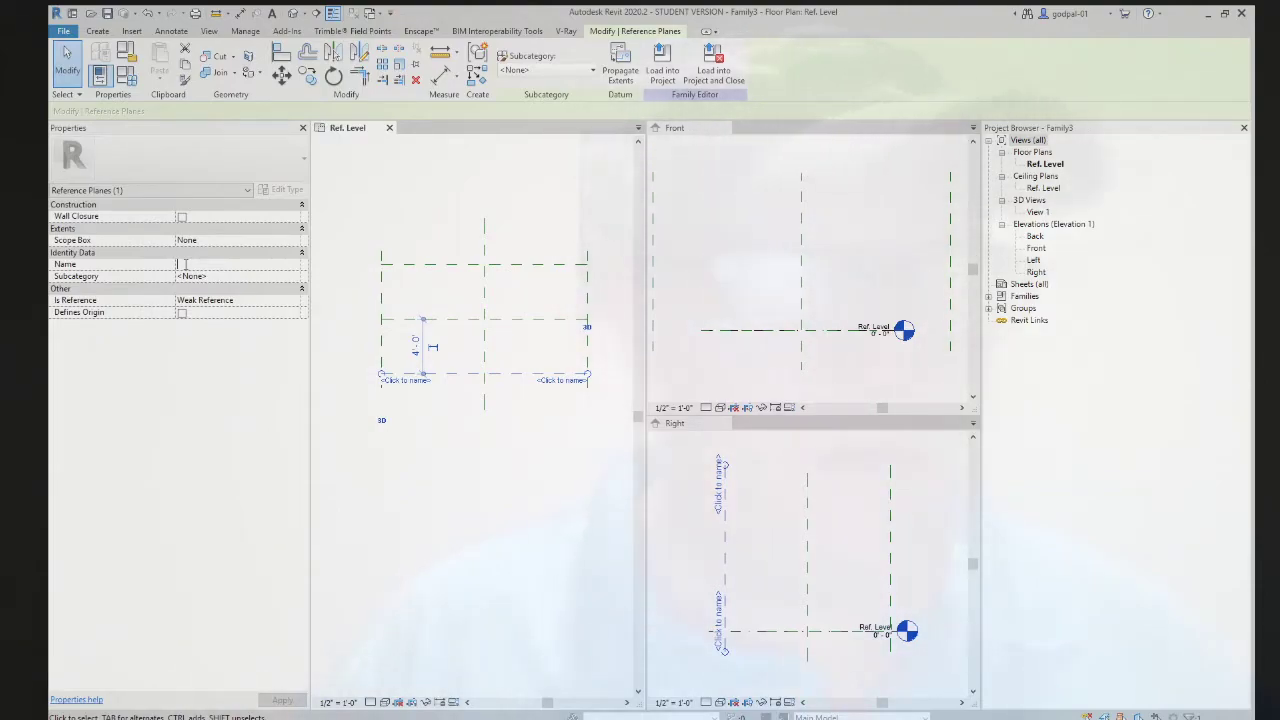
{"action": "type", "text": "Fr"}
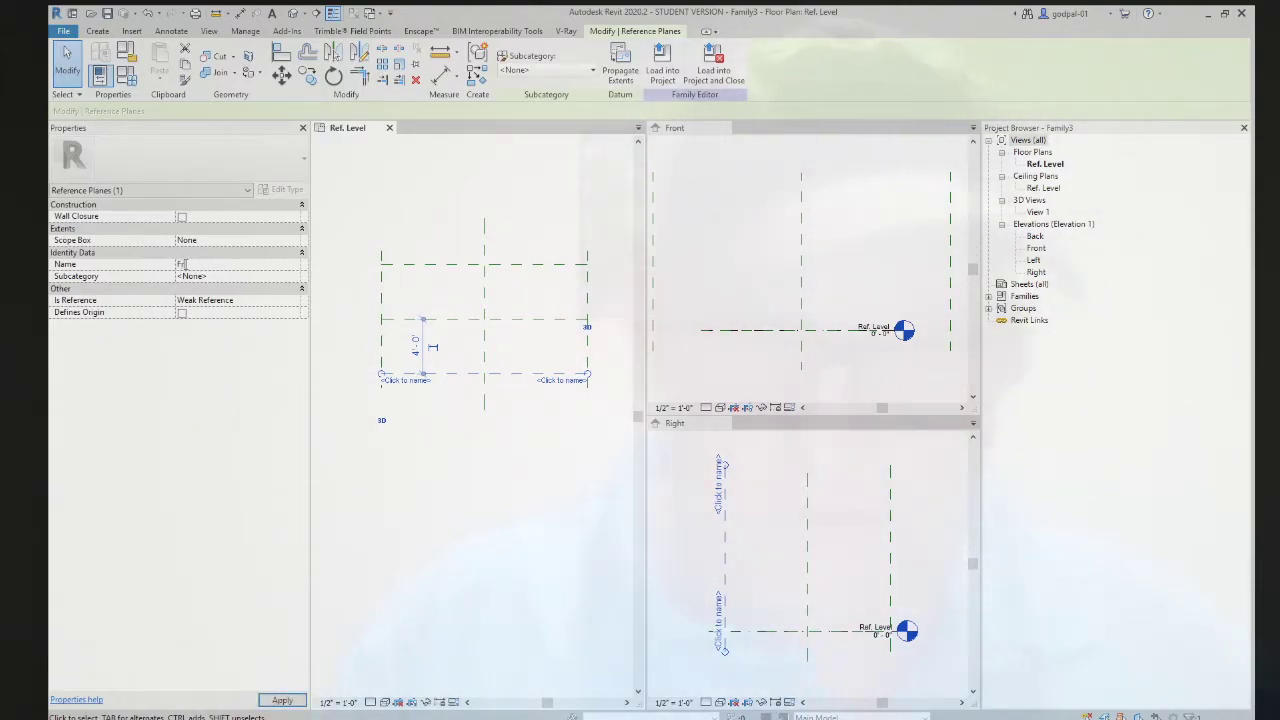
{"action": "type", "text": "ont"}
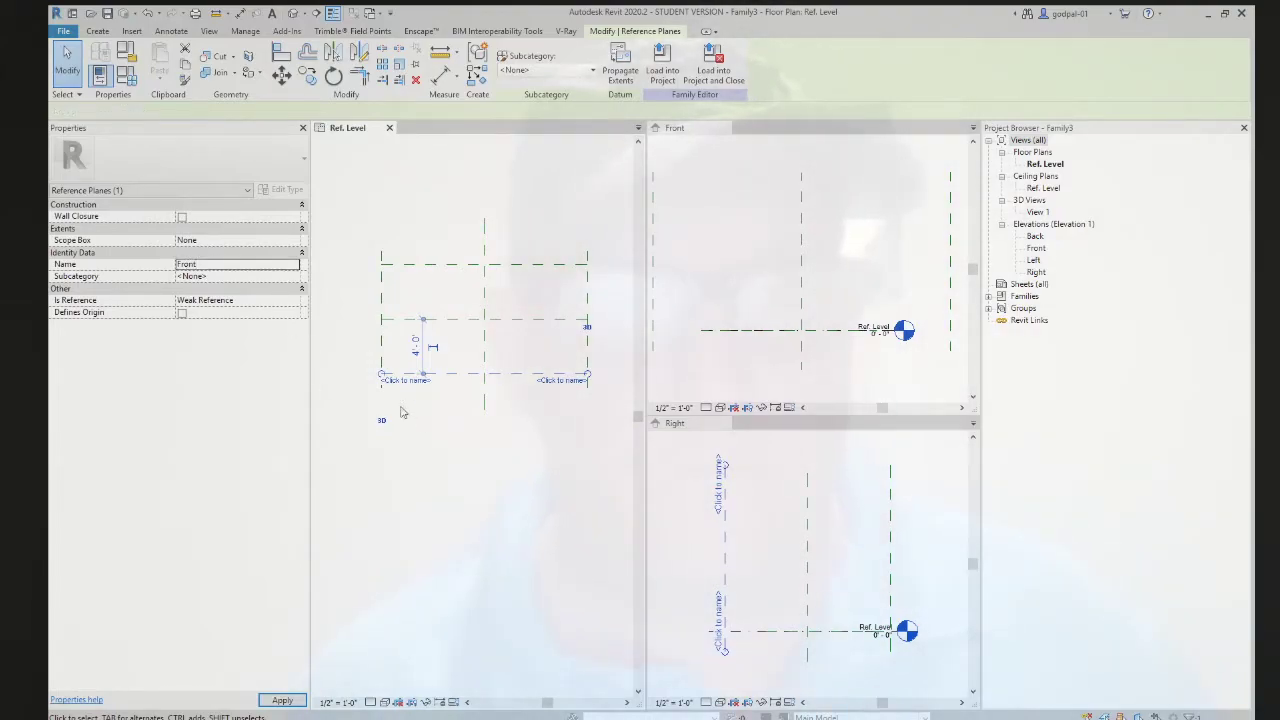
{"action": "left_click", "coordinate": [449, 441]}
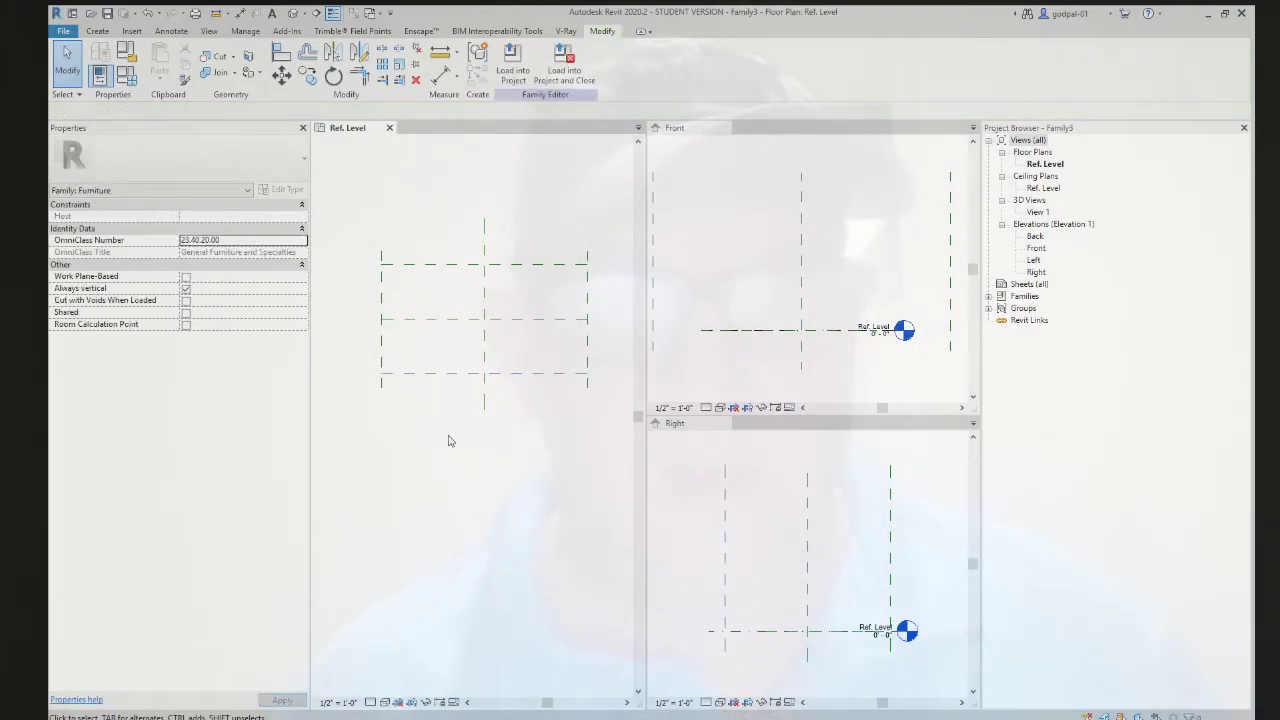
- Box-select the whole reference-plane grid to review it, then confirm the Right plane's name
{"action": "left_click", "coordinate": [432, 379]}
{"action": "left_click_drag", "start_coordinate": [347, 177], "coordinate": [621, 491]}
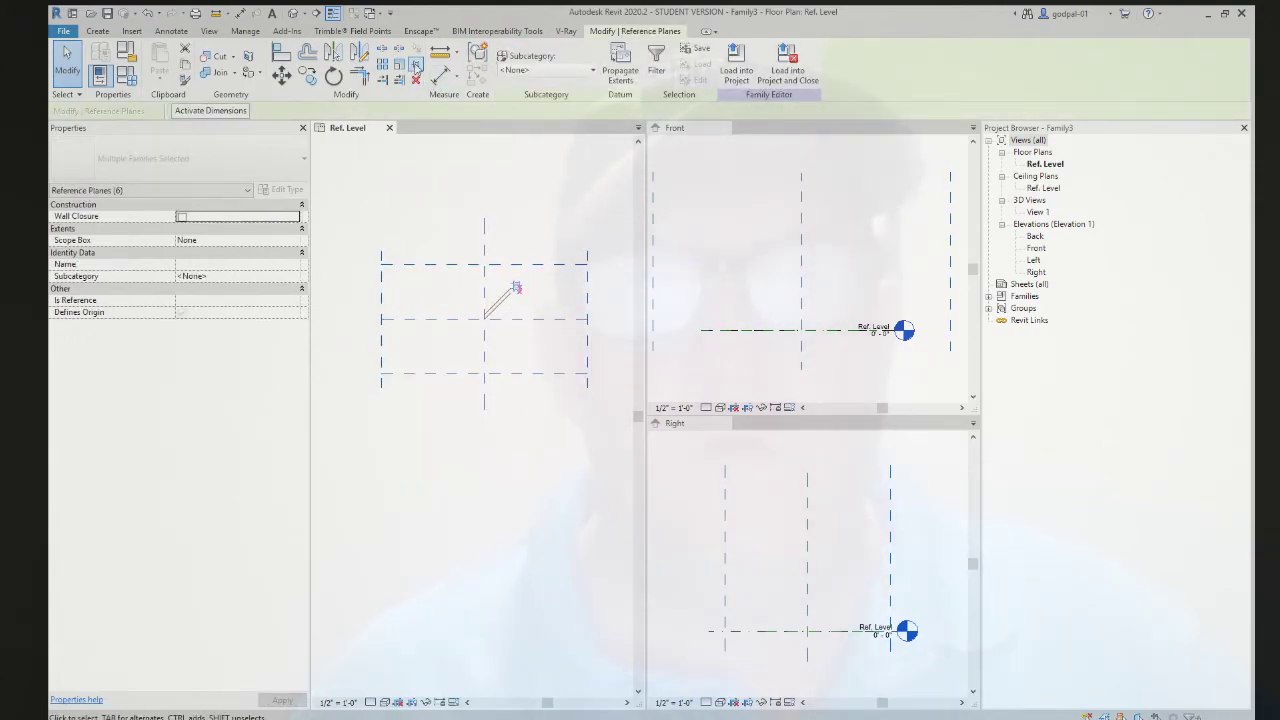
{"action": "left_click", "coordinate": [497, 510]}
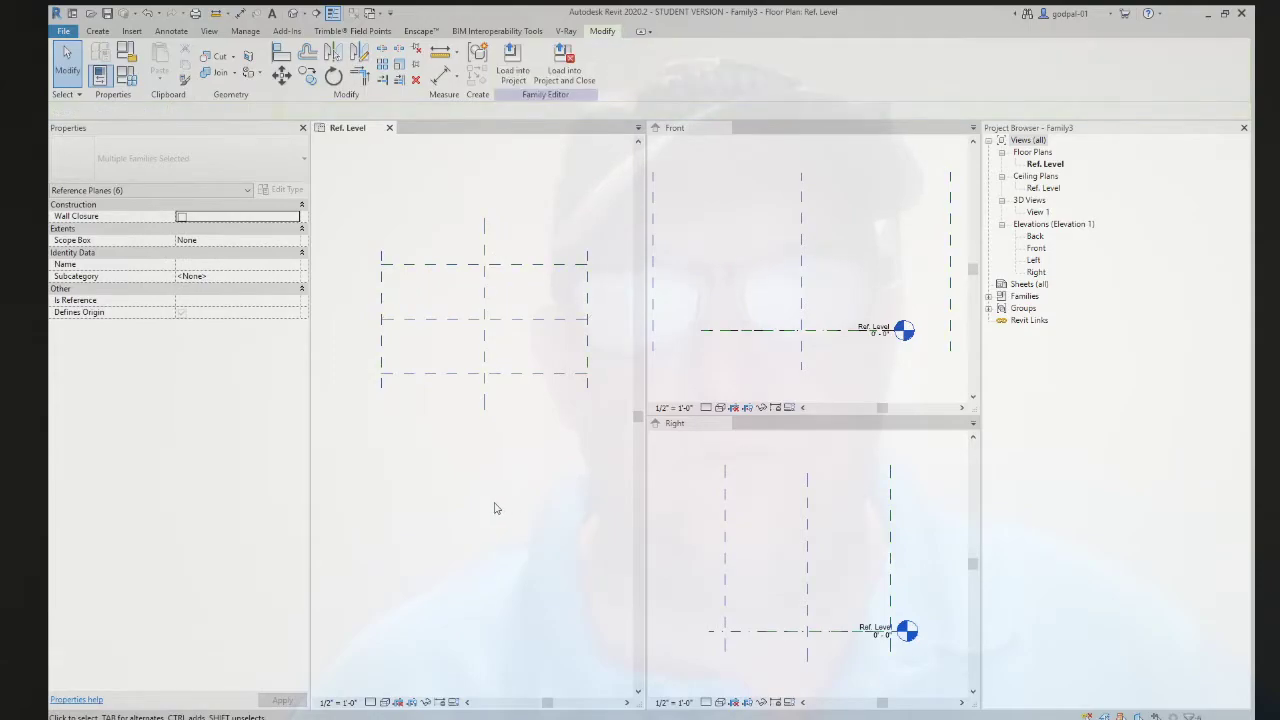
{"action": "left_click", "coordinate": [586, 294]}
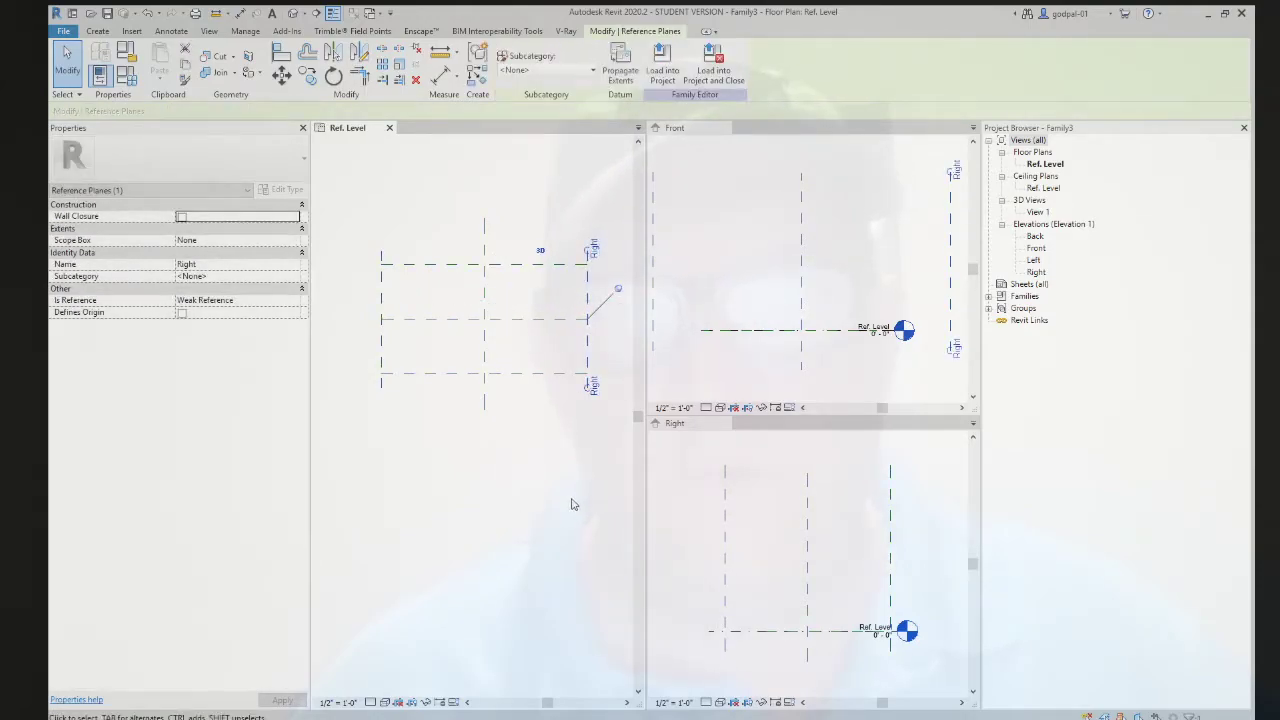
{"action": "left_click", "coordinate": [572, 504]}
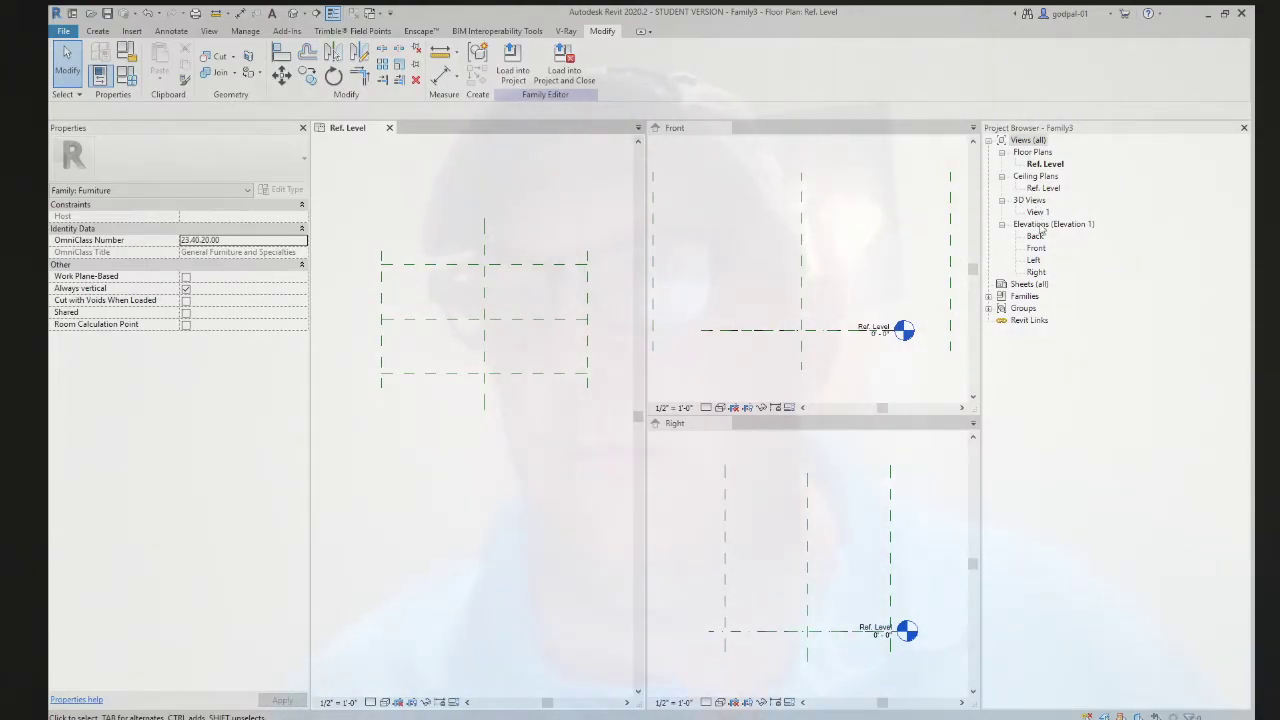
- Switch to the Front elevation view and frame the reference planes
{"action": "double_click", "coordinate": [1037, 249]}
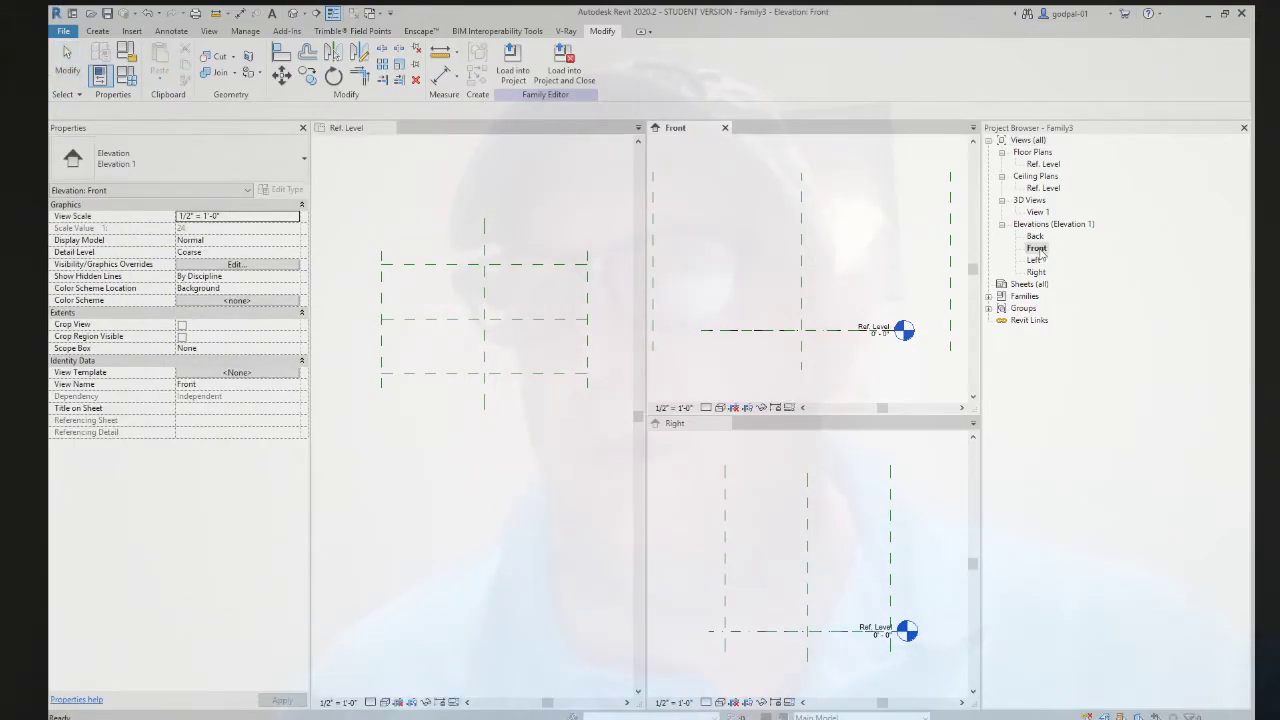
{"action": "key", "text": "Escape"}
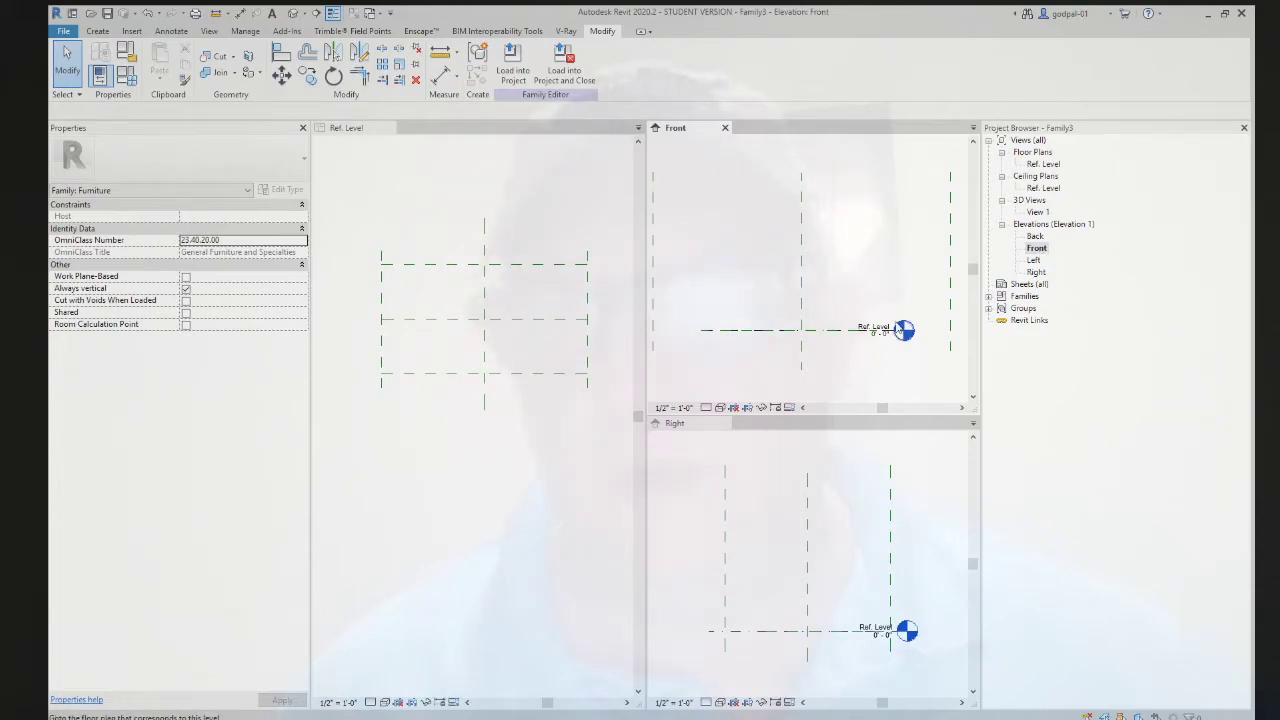
{"action": "scroll", "coordinate": [903, 329], "scroll_direction": "down", "scroll_amount": 2}
{"action": "middle_click_drag", "start_coordinate": [818, 331], "coordinate": [795, 348]}
- Check the names of the Right, Left and Center (Left/Right) planes in Front elevation
{"action": "left_click", "coordinate": [880, 288]}
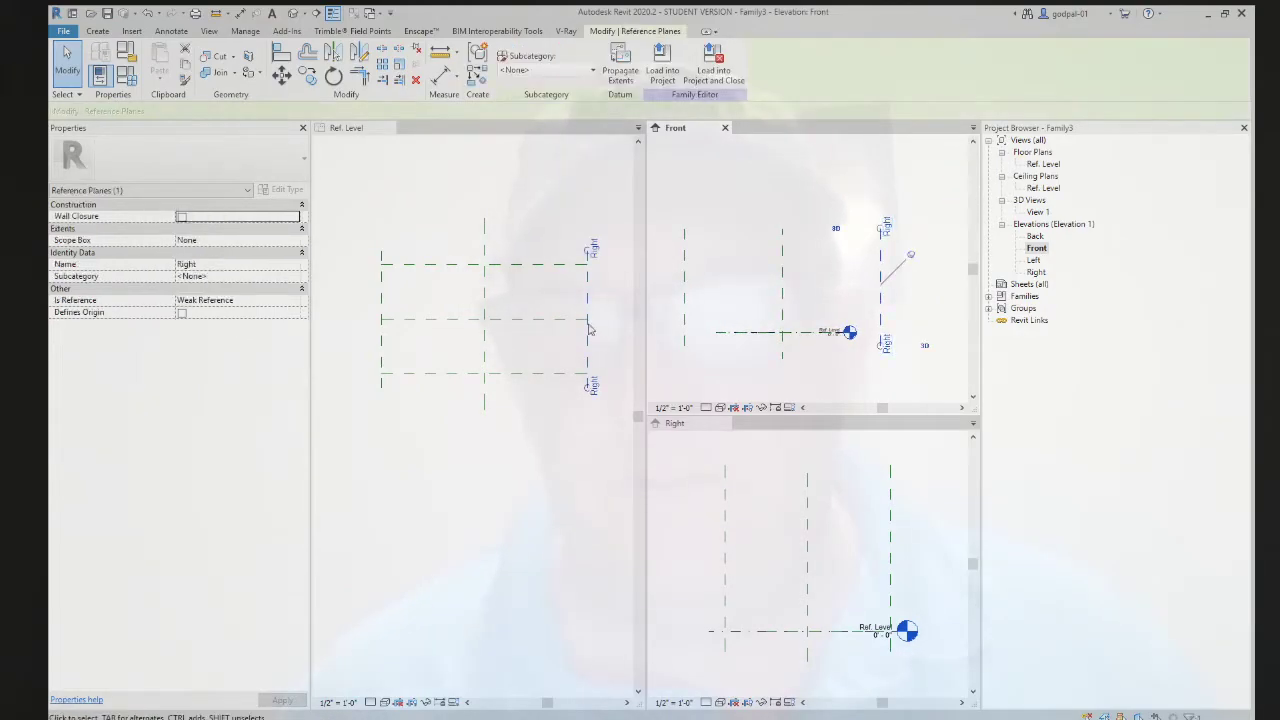
{"action": "left_click", "coordinate": [684, 283]}
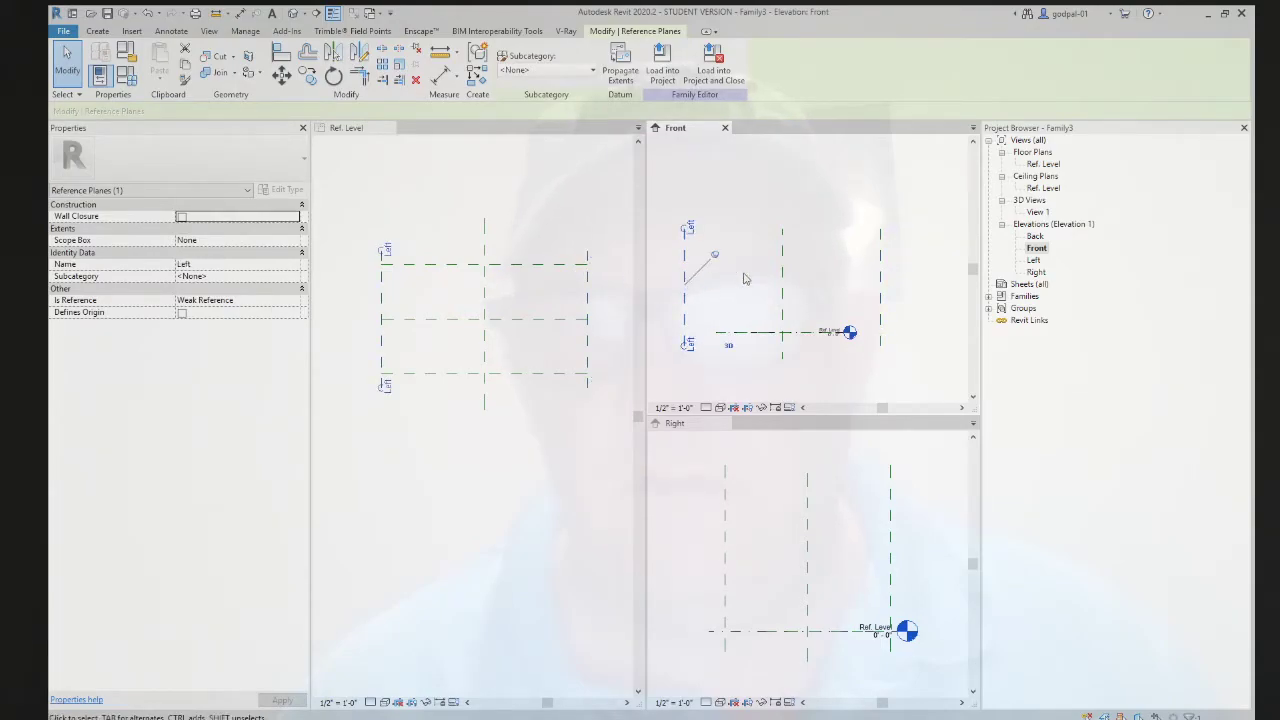
{"action": "left_click", "coordinate": [782, 283]}
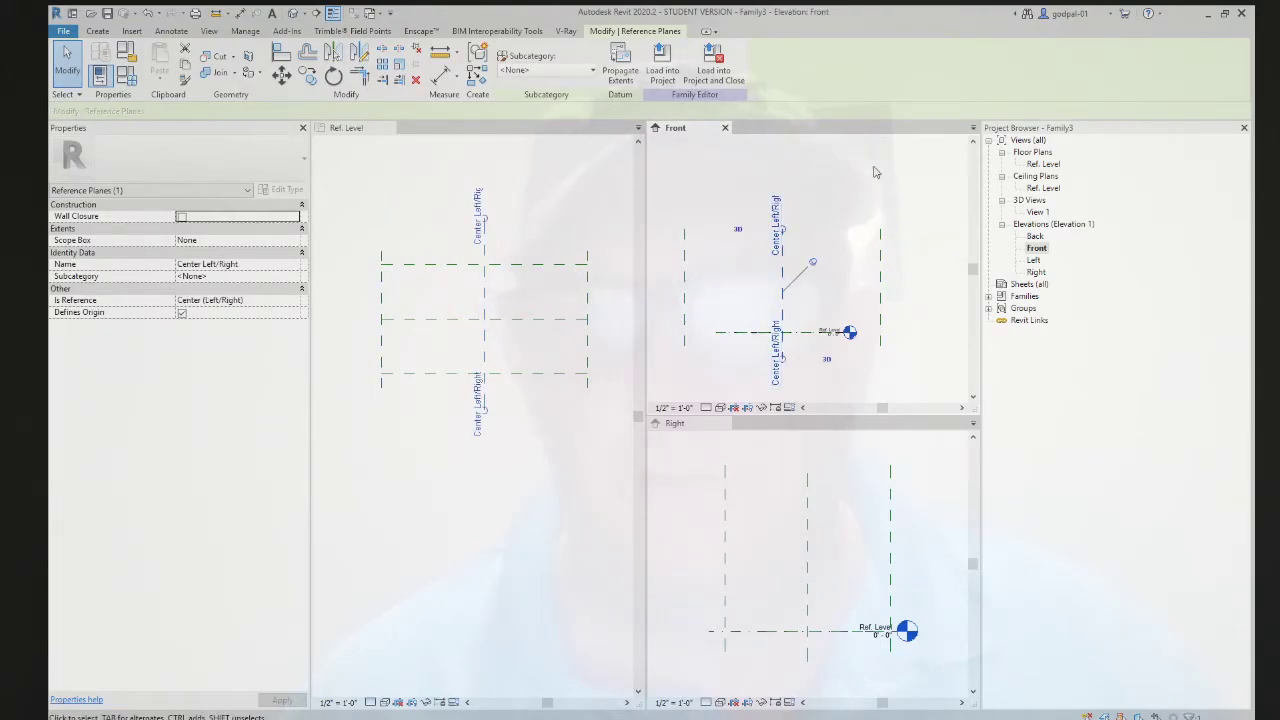
{"action": "key", "text": "Escape"}
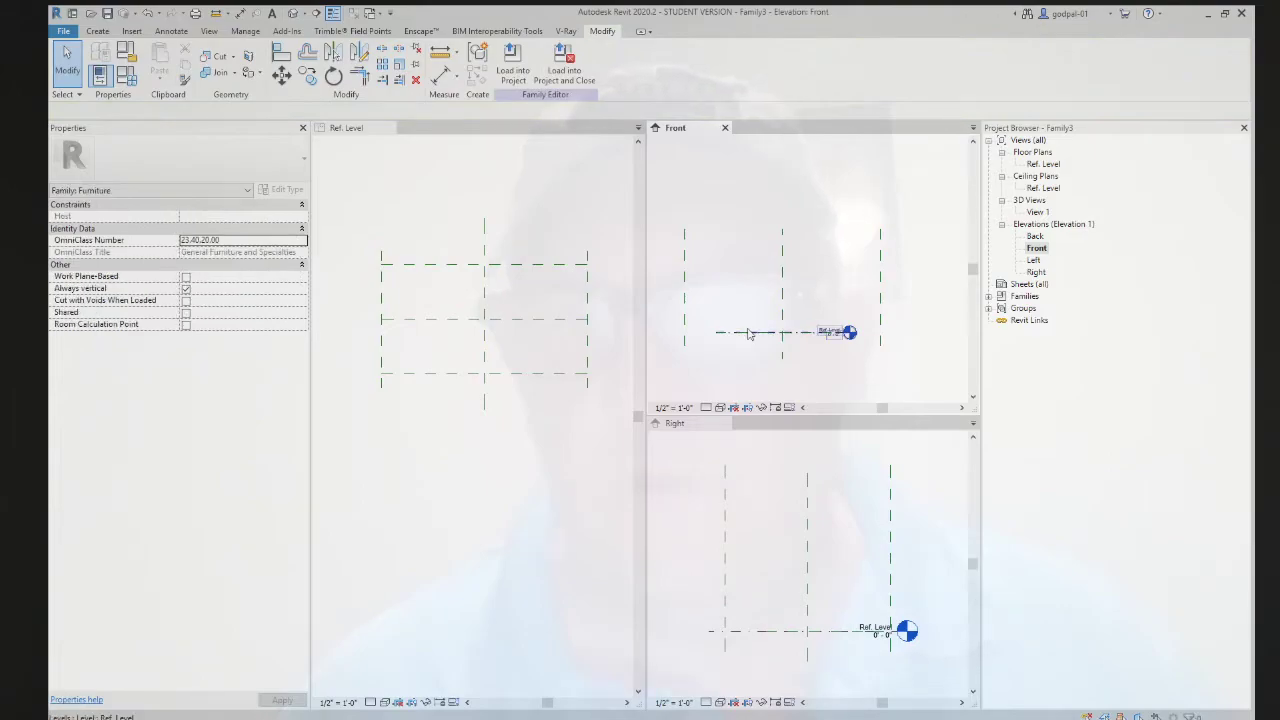
{"action": "left_click", "coordinate": [100, 32]}
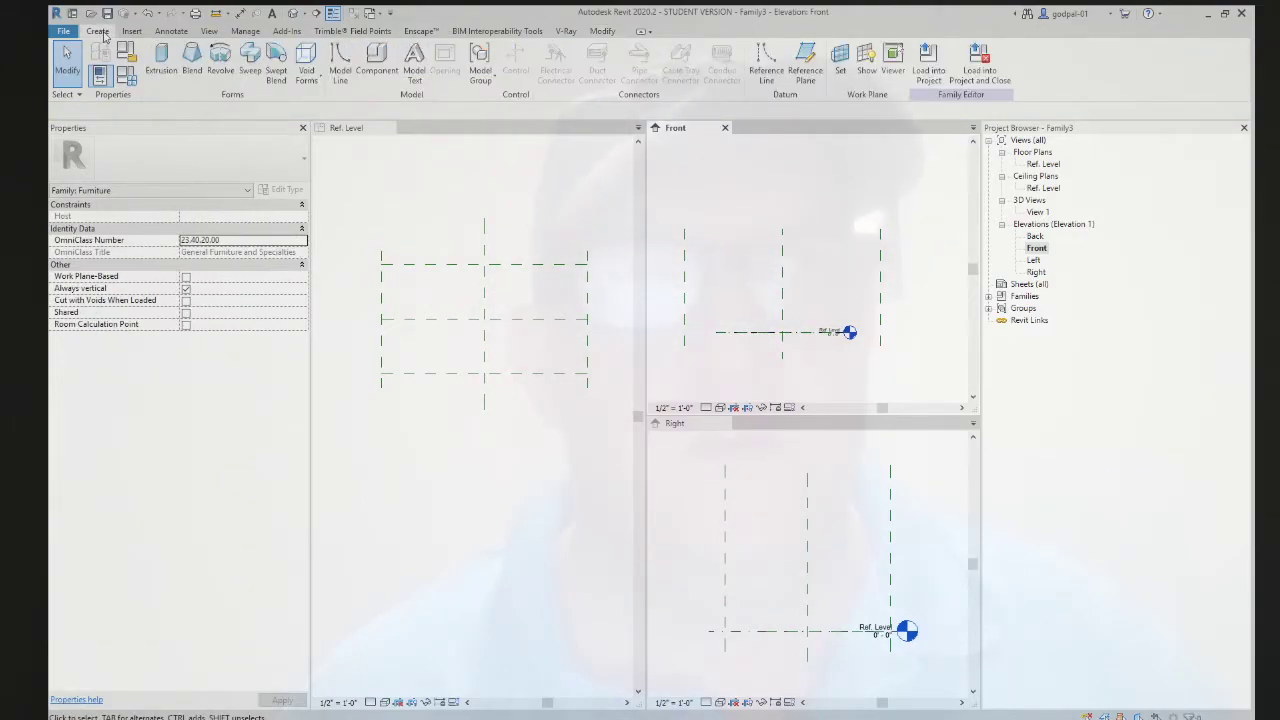
- Draw a horizontal reference plane across the Front elevation just above the Ref. Level line
{"action": "left_click", "coordinate": [812, 72]}
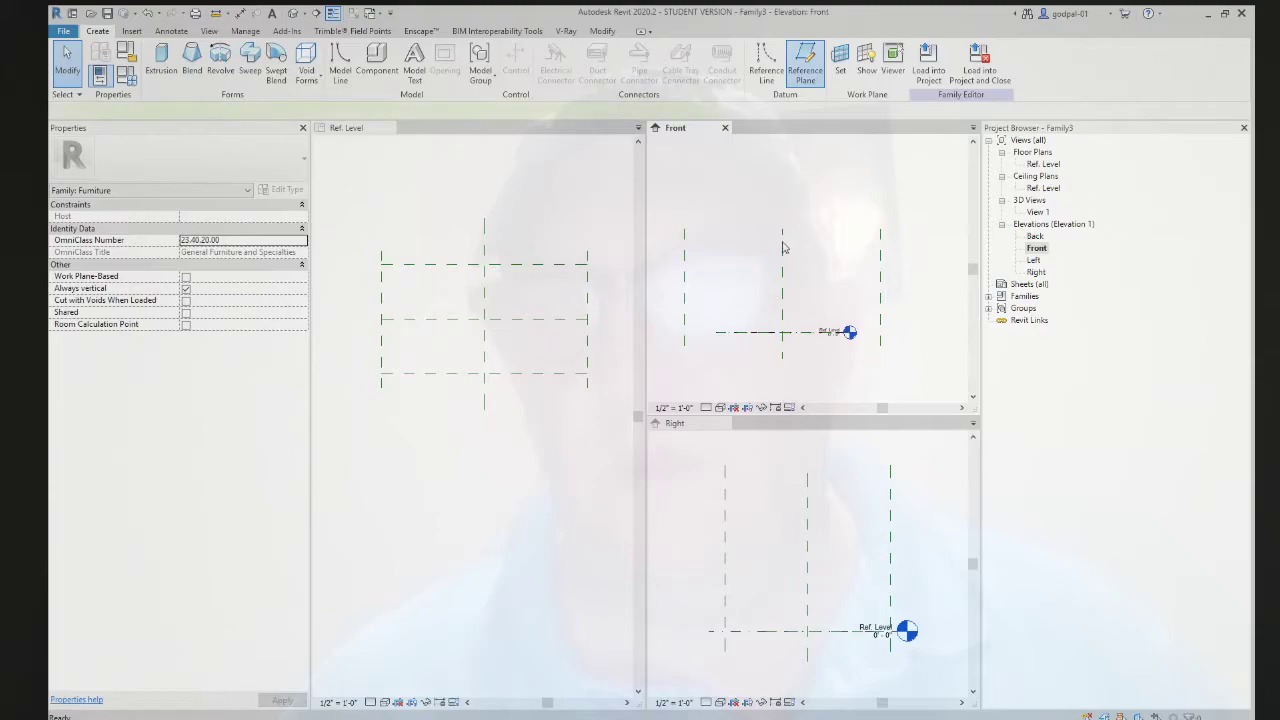
{"action": "left_click", "coordinate": [720, 291]}
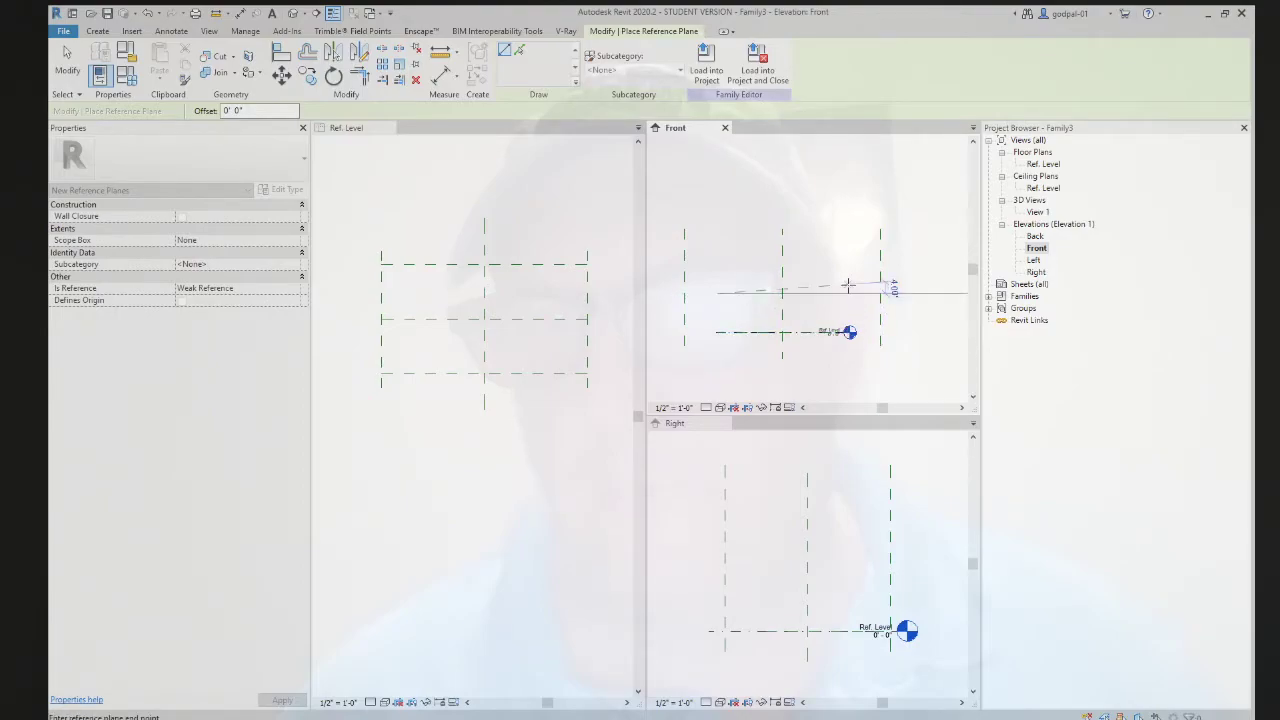
{"action": "left_click", "coordinate": [847, 295]}
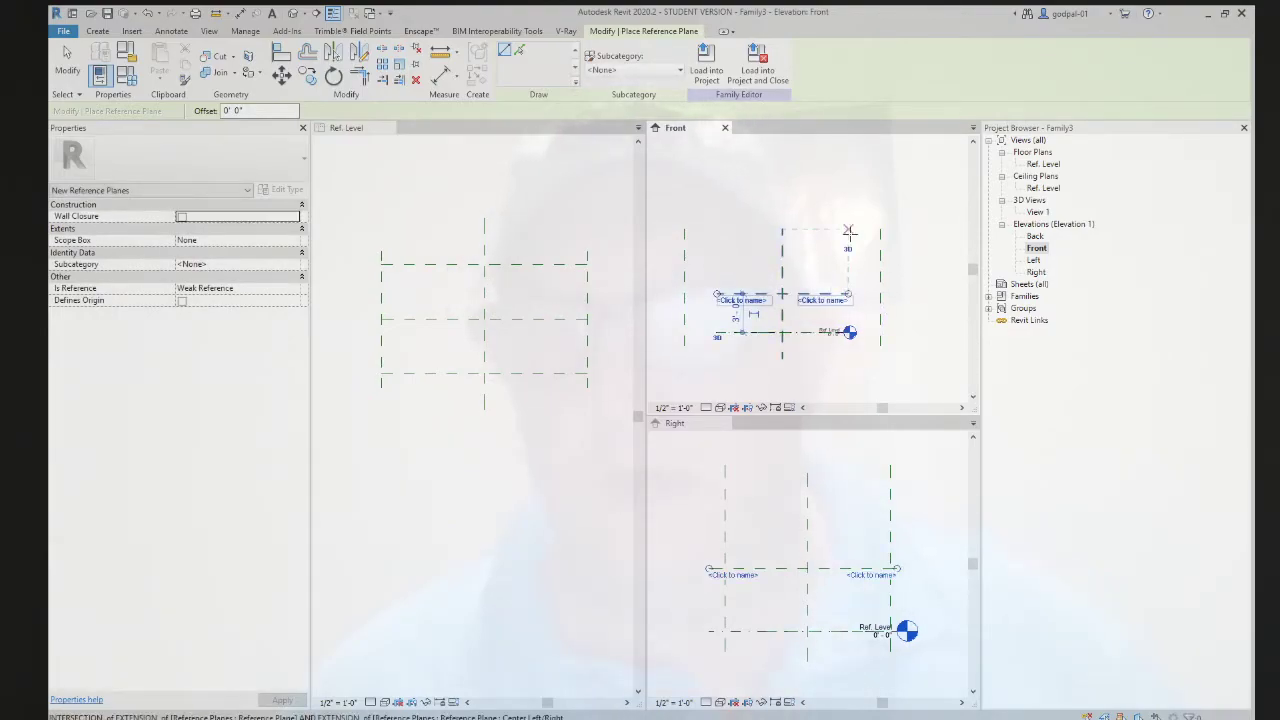
{"action": "left_click", "coordinate": [849, 231]}
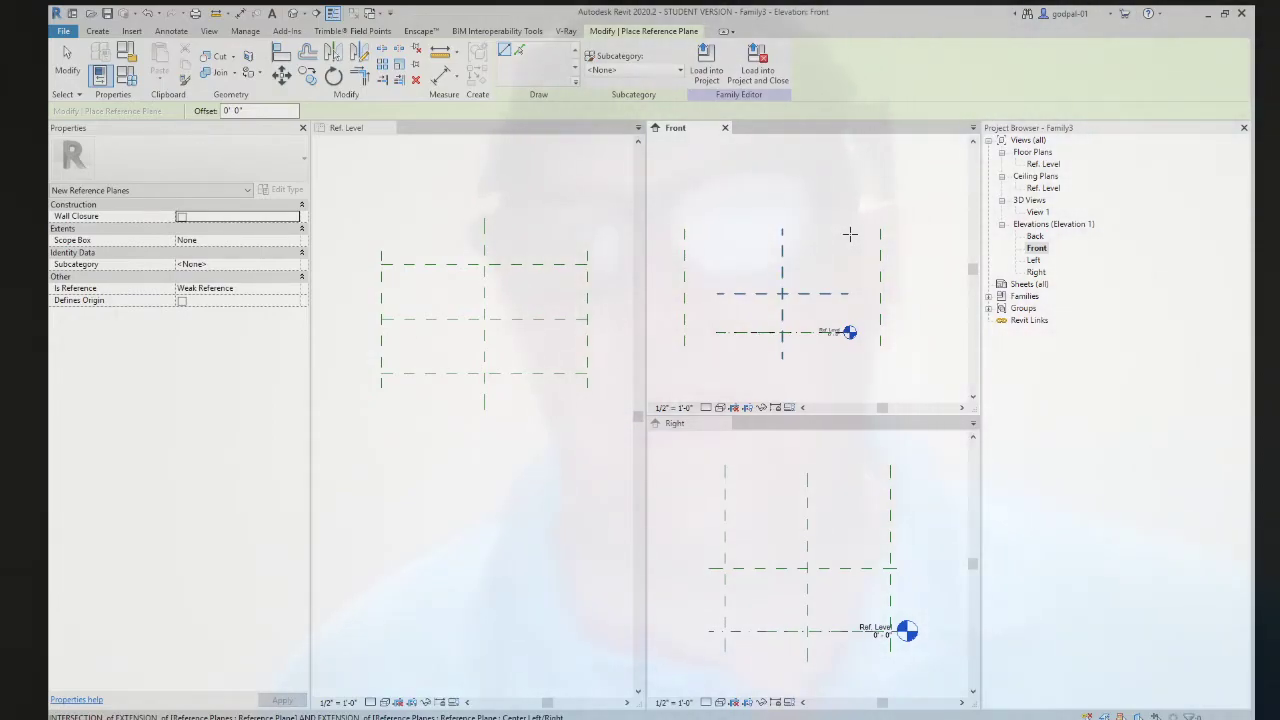
{"action": "key", "text": "Escape"}
{"action": "key", "text": "Escape"}
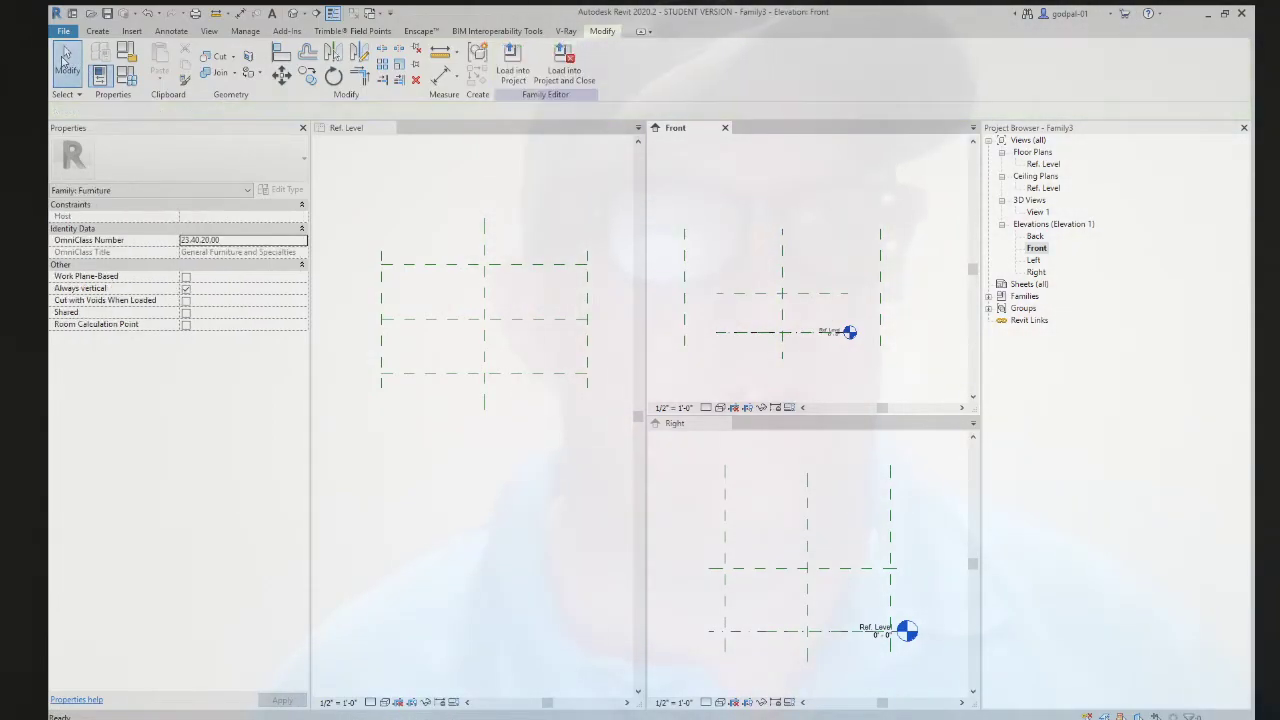
- Enter 'Top' as the new horizontal plane's name in the Properties palette
{"action": "left_click", "coordinate": [740, 293]}
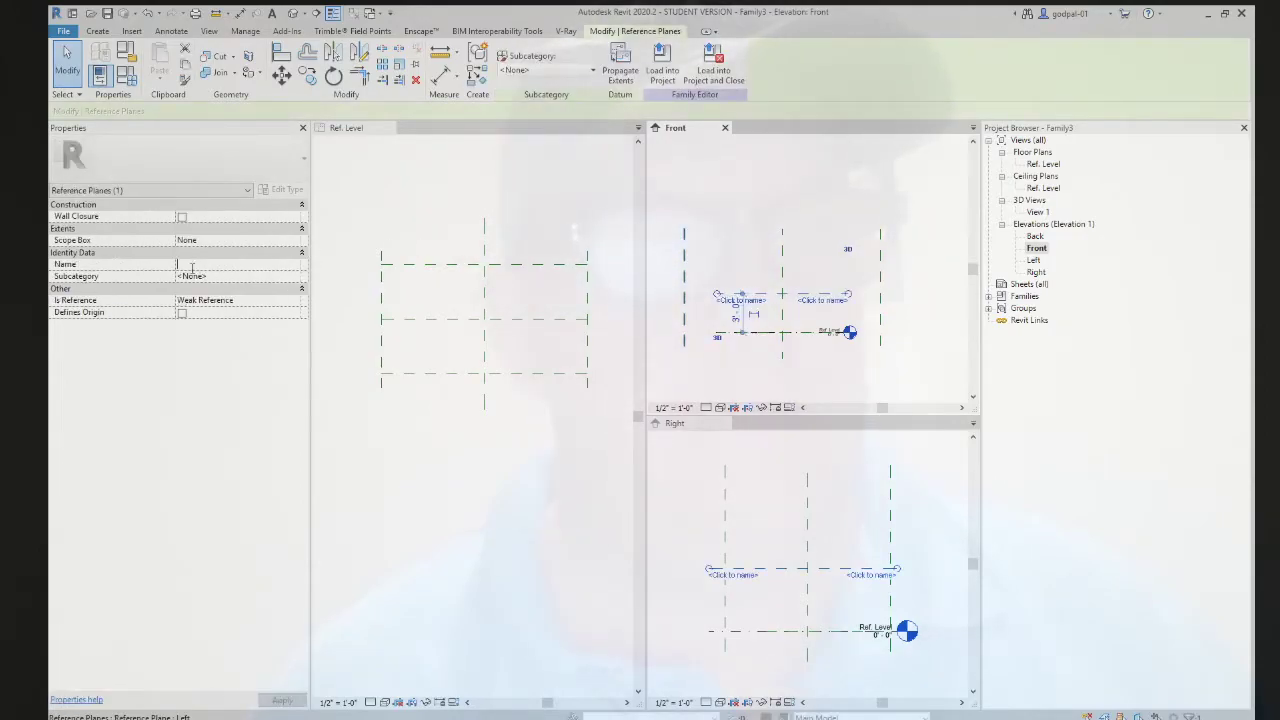
{"action": "type", "text": "Top"}
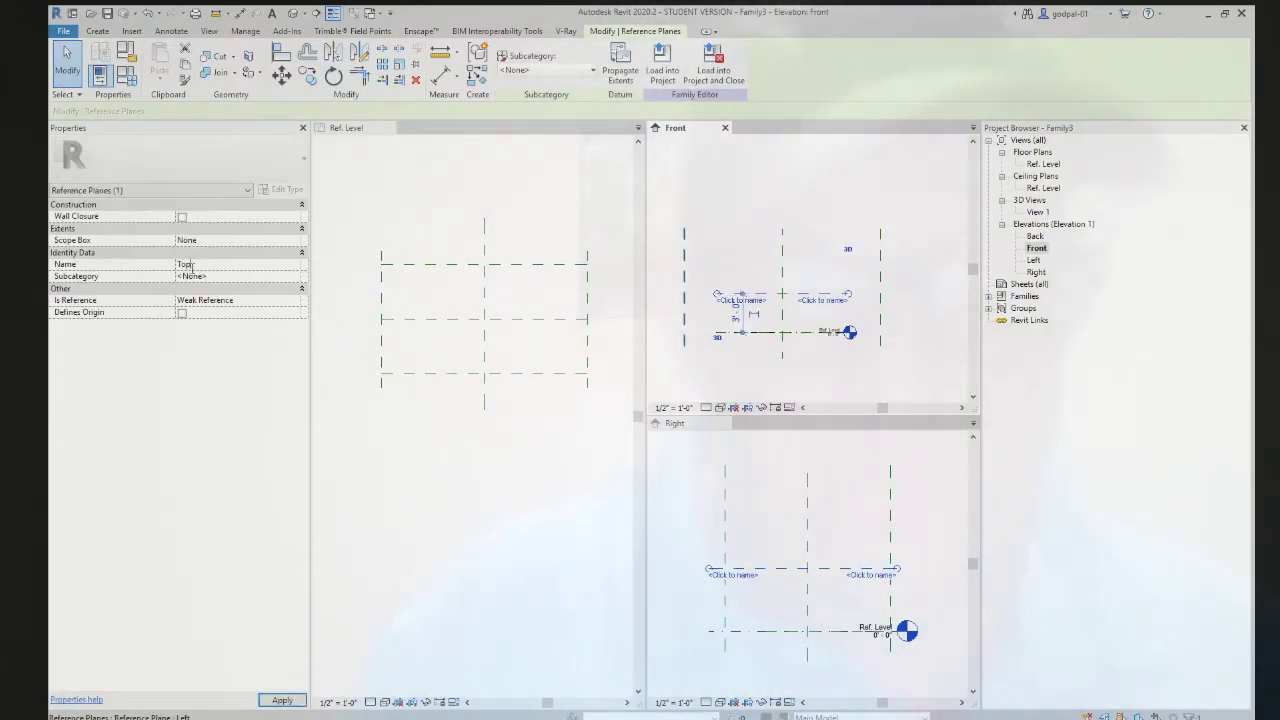
{"action": "key", "text": "Return"}
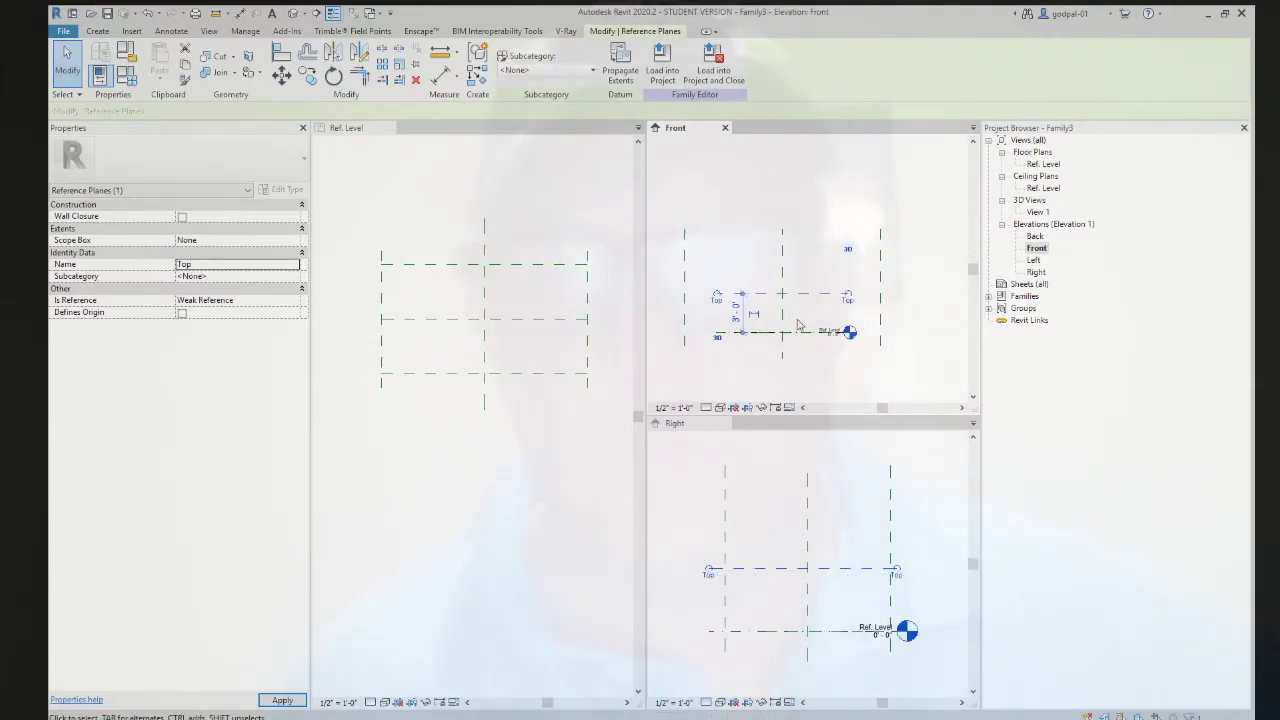
{"action": "left_click", "coordinate": [904, 332]}
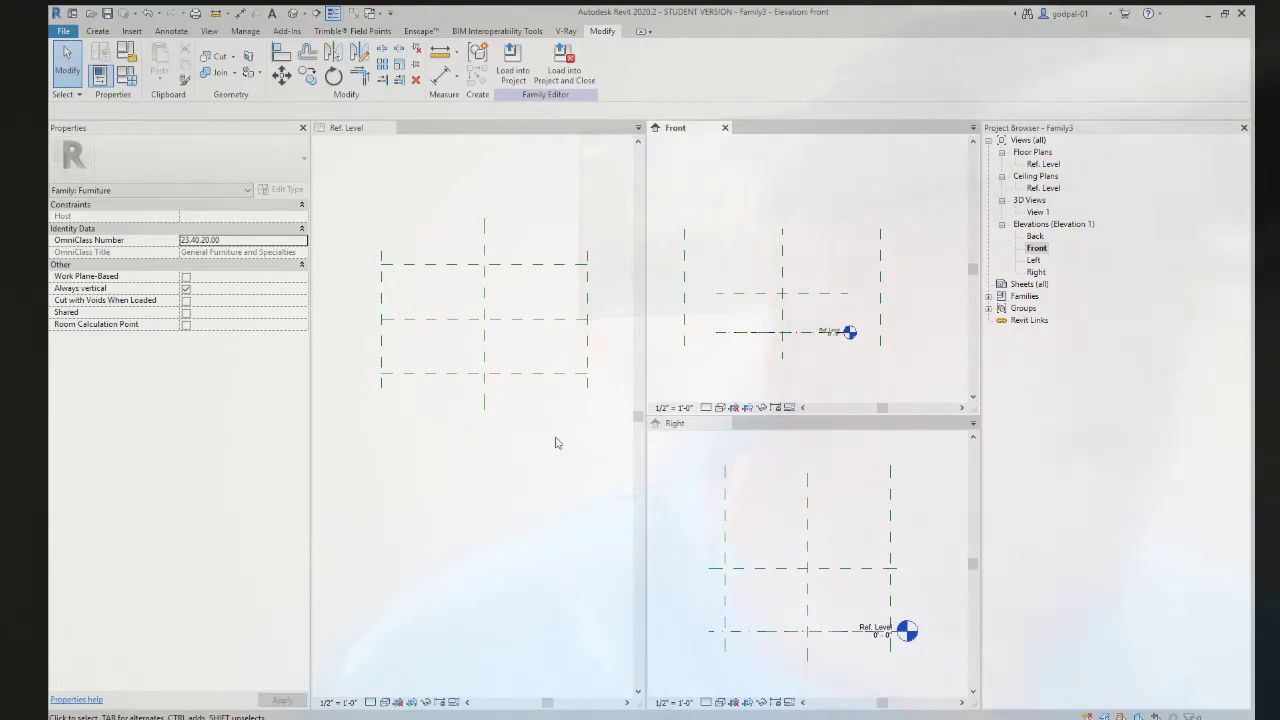
- On the Ref. Level plan, check the Back and Center (Left/Right) reference plane names
{"action": "left_click", "coordinate": [469, 481]}
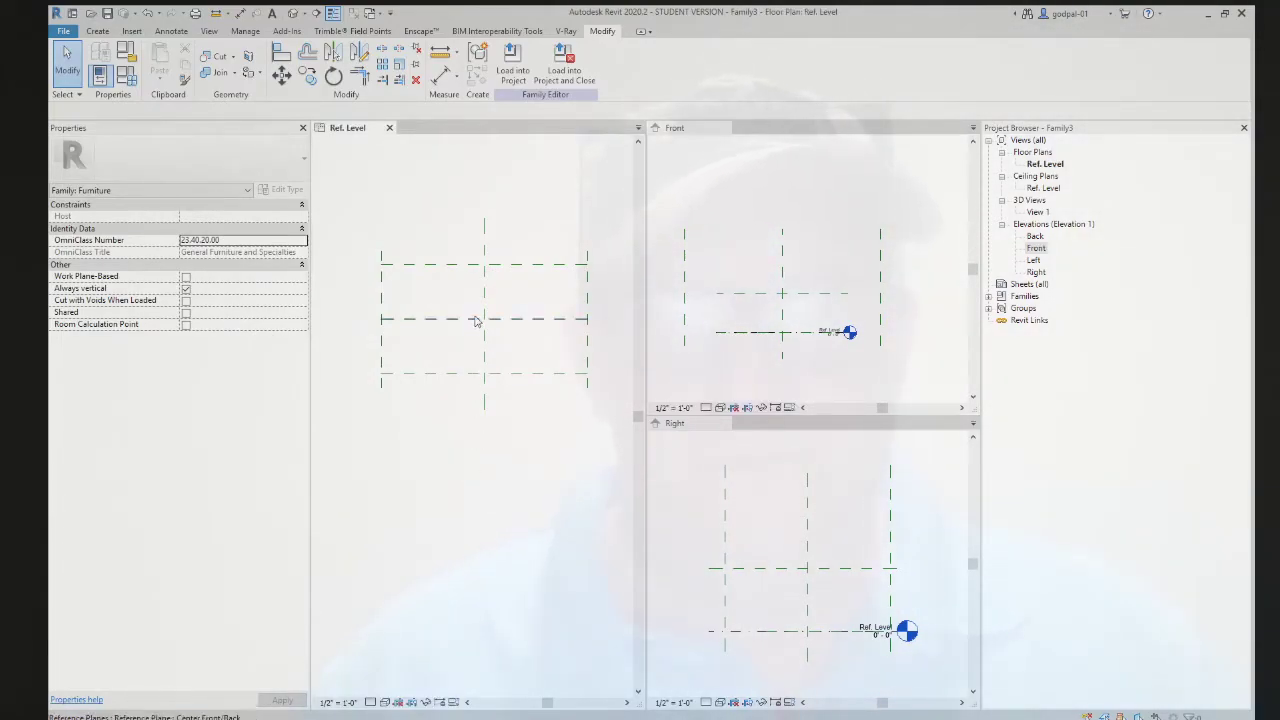
{"action": "left_click", "coordinate": [449, 267]}
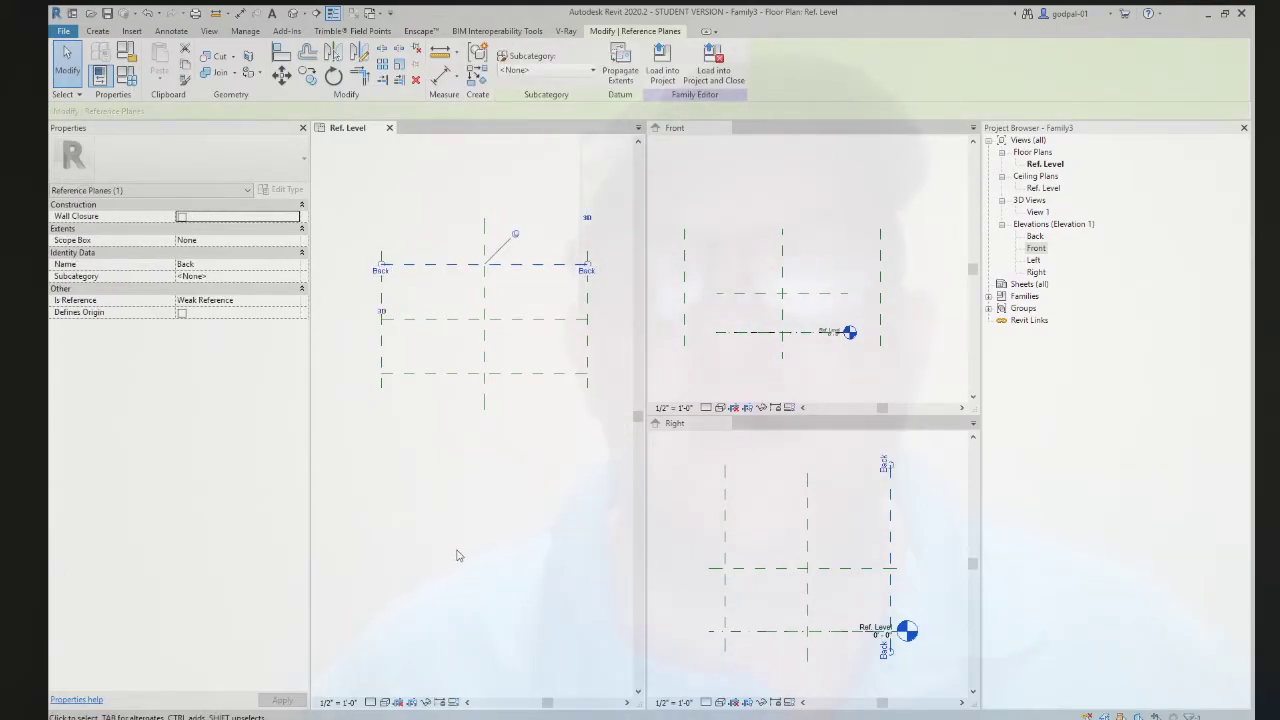
{"action": "left_click", "coordinate": [446, 517]}
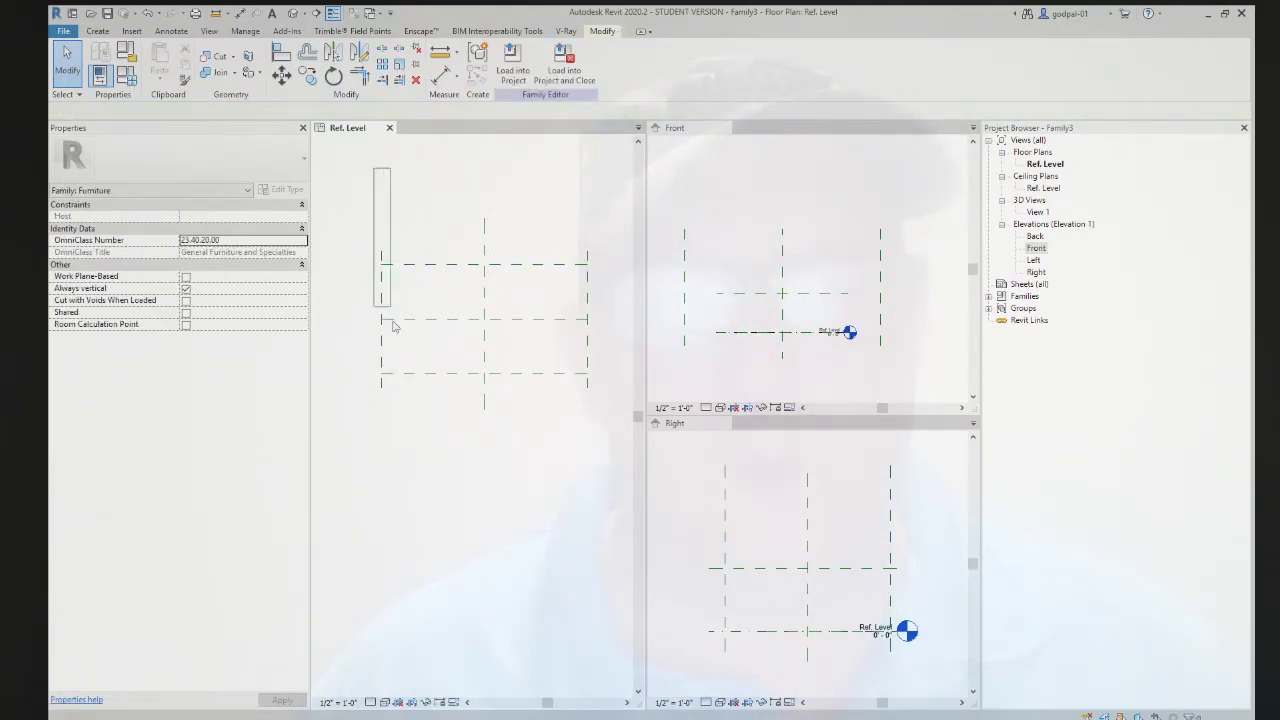
{"action": "left_click_drag", "start_coordinate": [393, 326], "coordinate": [603, 489]}
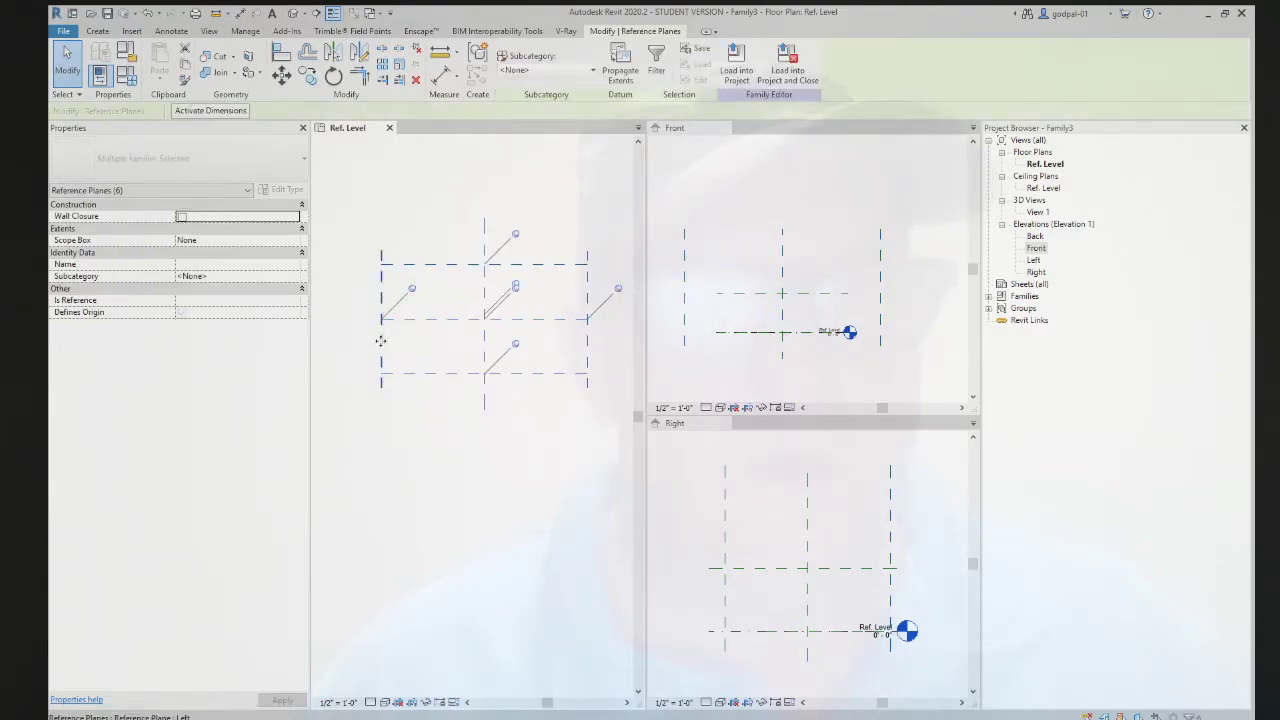
{"action": "left_click", "coordinate": [443, 471]}
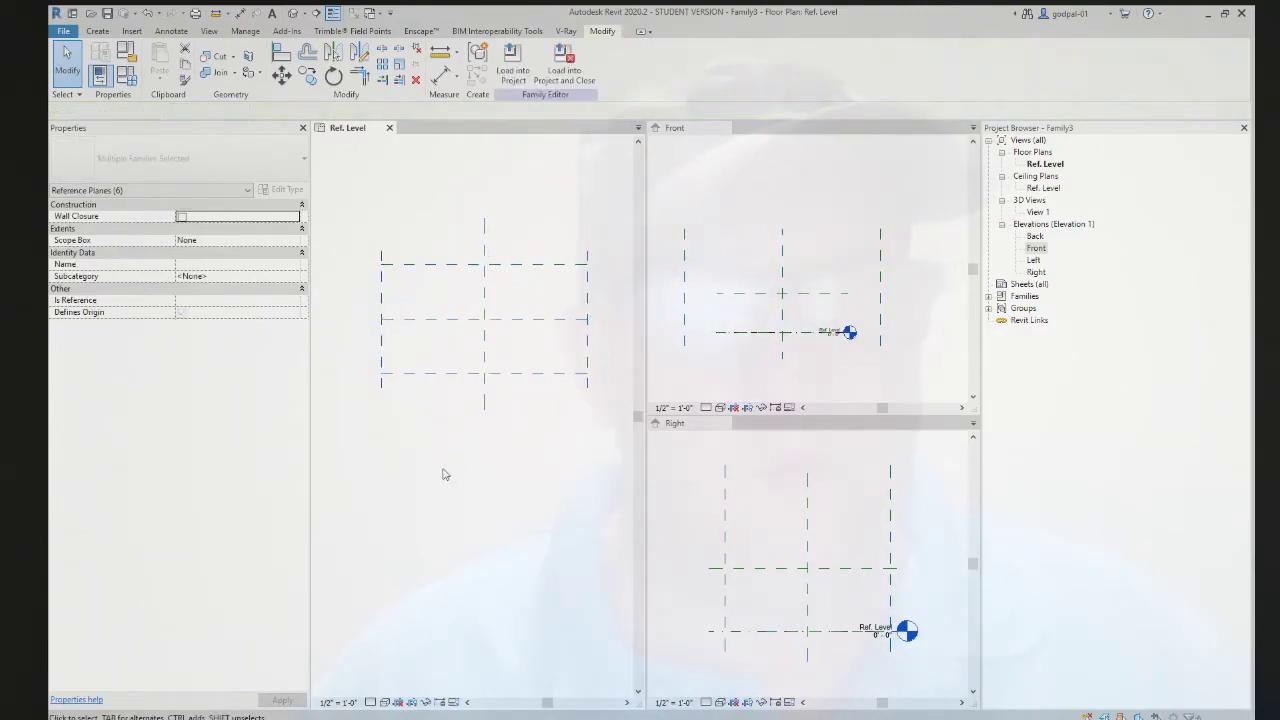
{"action": "left_click", "coordinate": [487, 398]}
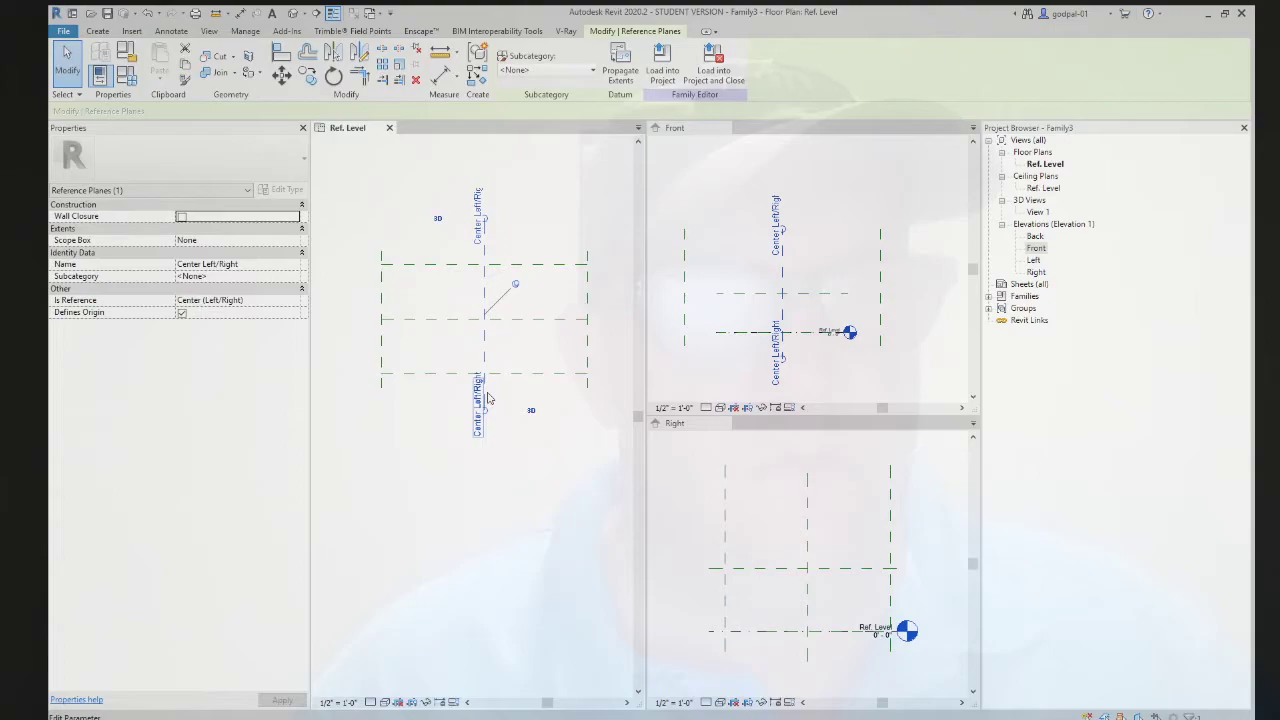
{"action": "left_click", "coordinate": [526, 543]}
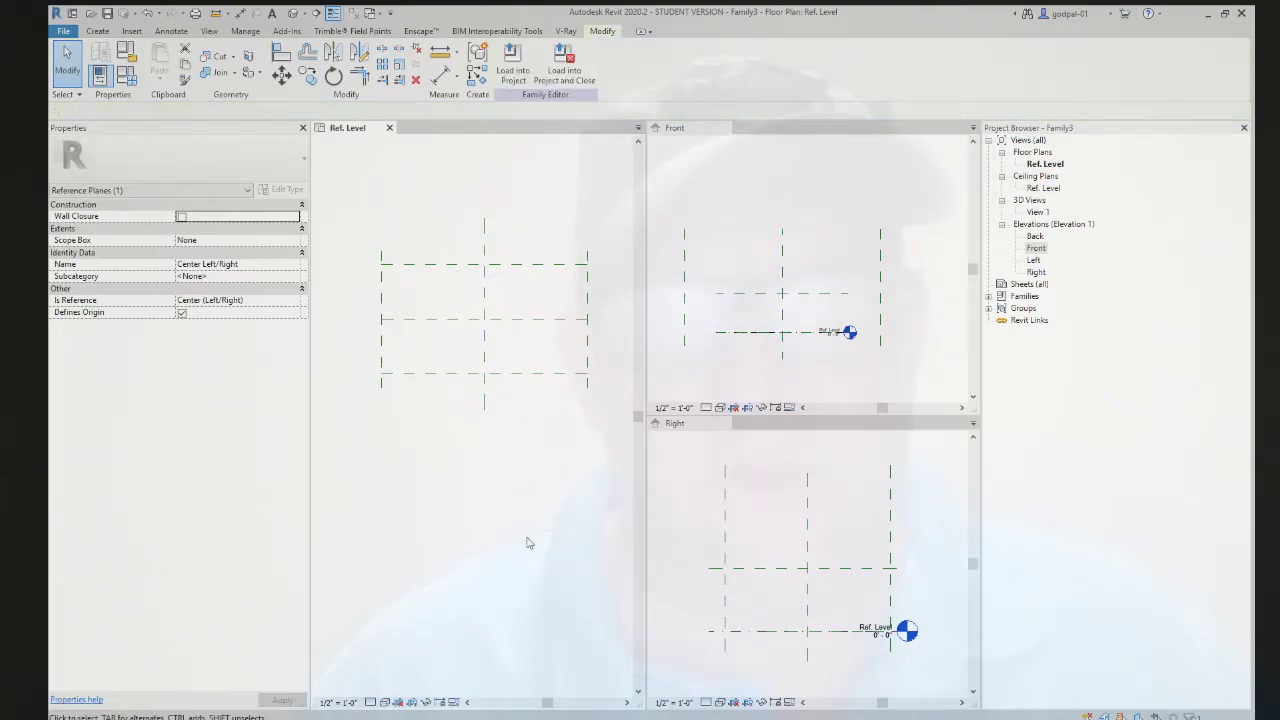
- Check the Center (Front/Back), Front, Right, Back and Left plane names, leaving nothing selected
{"action": "left_click", "coordinate": [517, 320]}
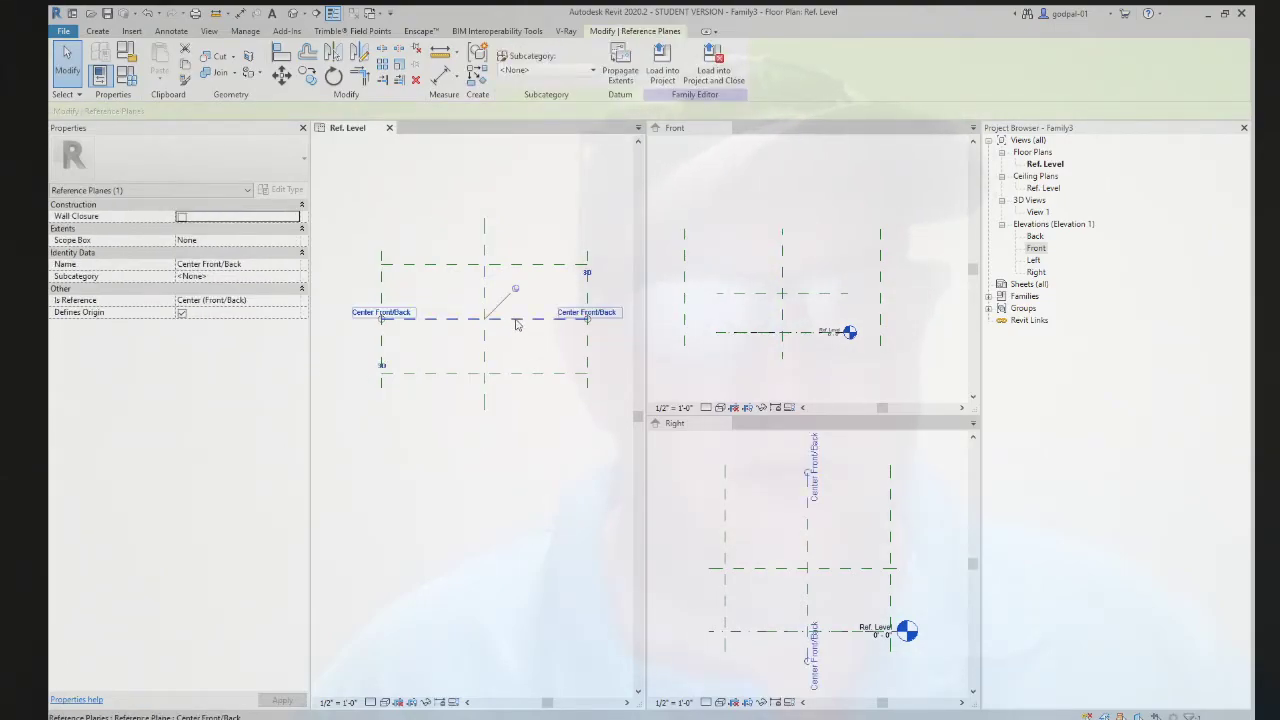
{"action": "left_click", "coordinate": [514, 477]}
{"action": "left_click", "coordinate": [526, 376]}
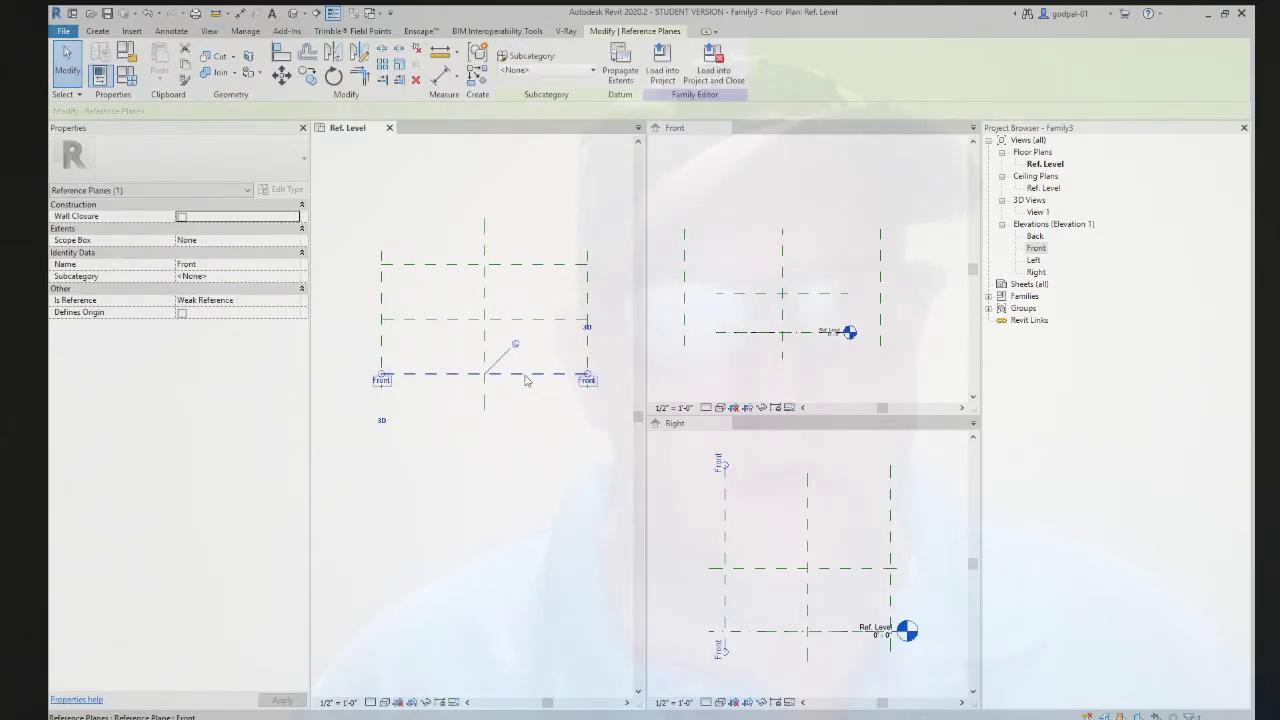
{"action": "left_click", "coordinate": [543, 423]}
{"action": "left_click", "coordinate": [587, 357]}
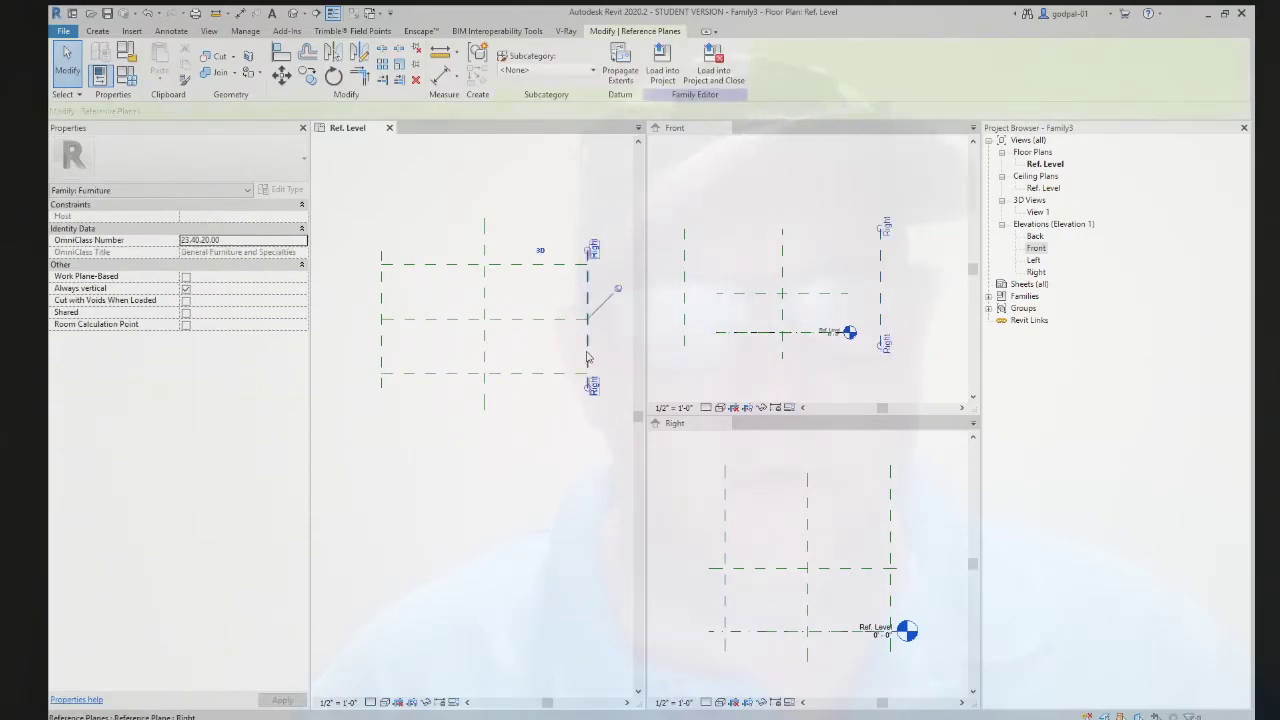
{"action": "left_click", "coordinate": [550, 490]}
{"action": "left_click", "coordinate": [452, 265]}
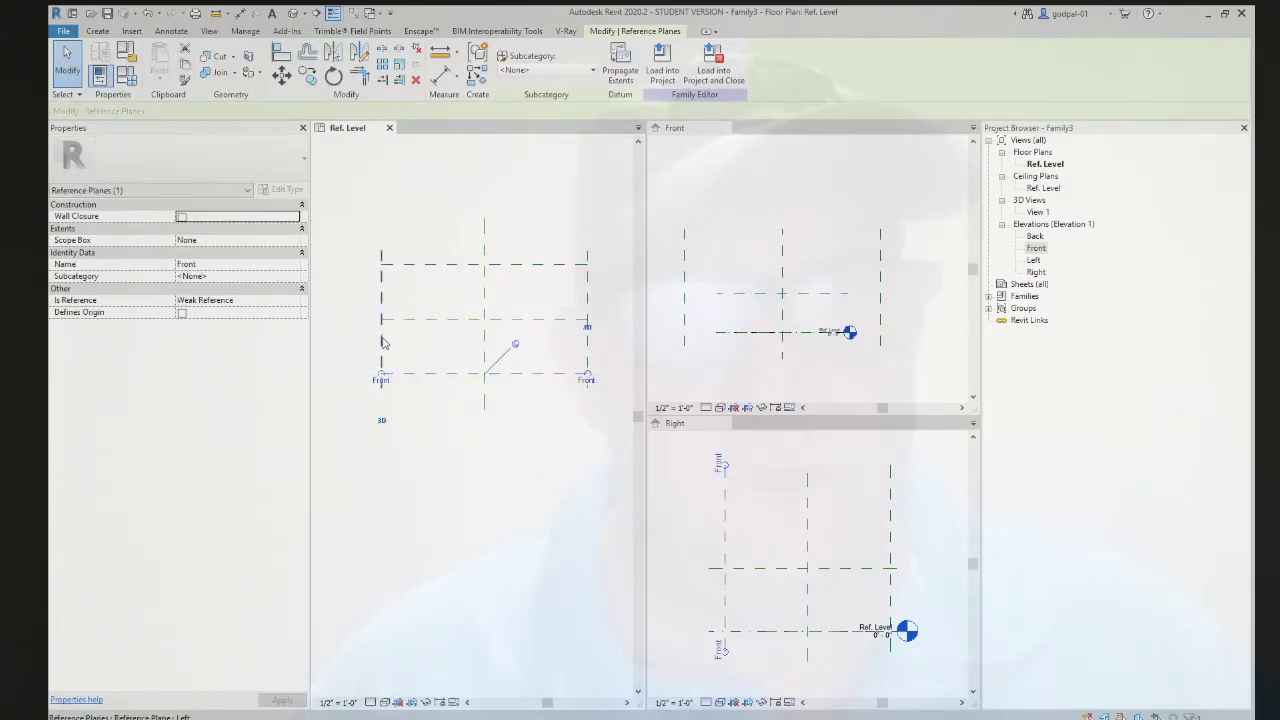
{"action": "left_click", "coordinate": [381, 383]}
{"action": "left_click", "coordinate": [391, 427]}
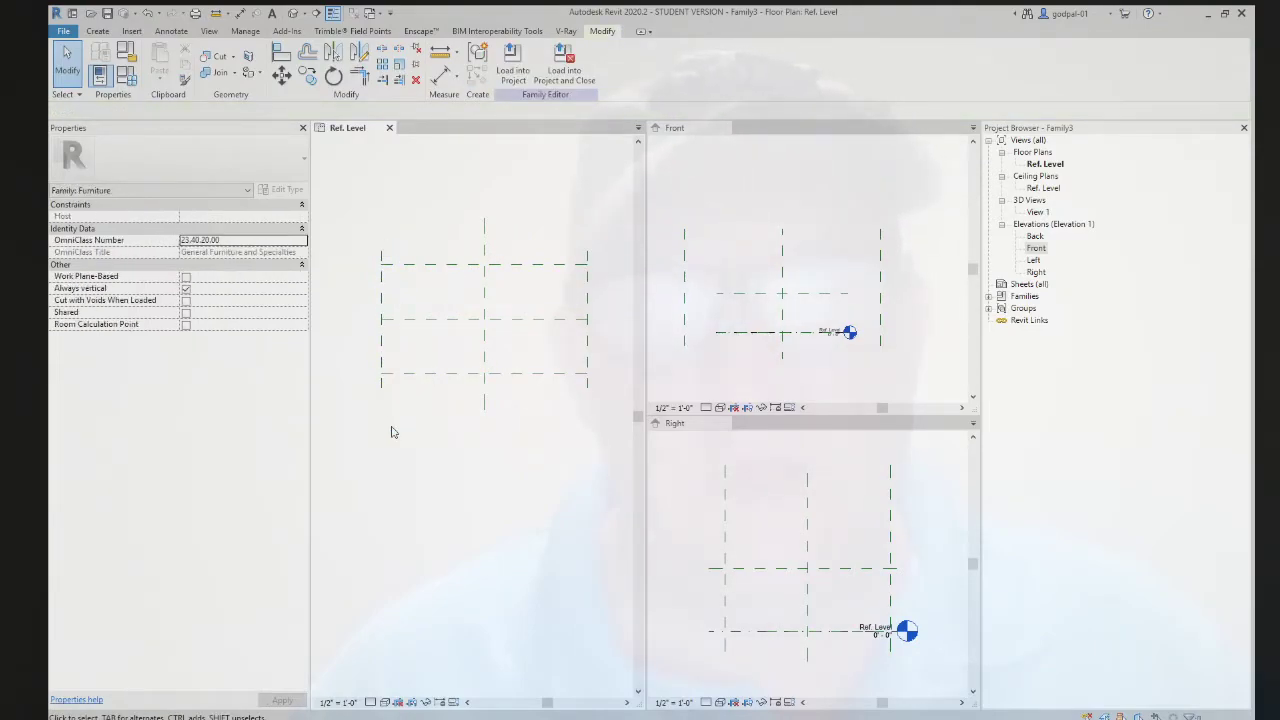
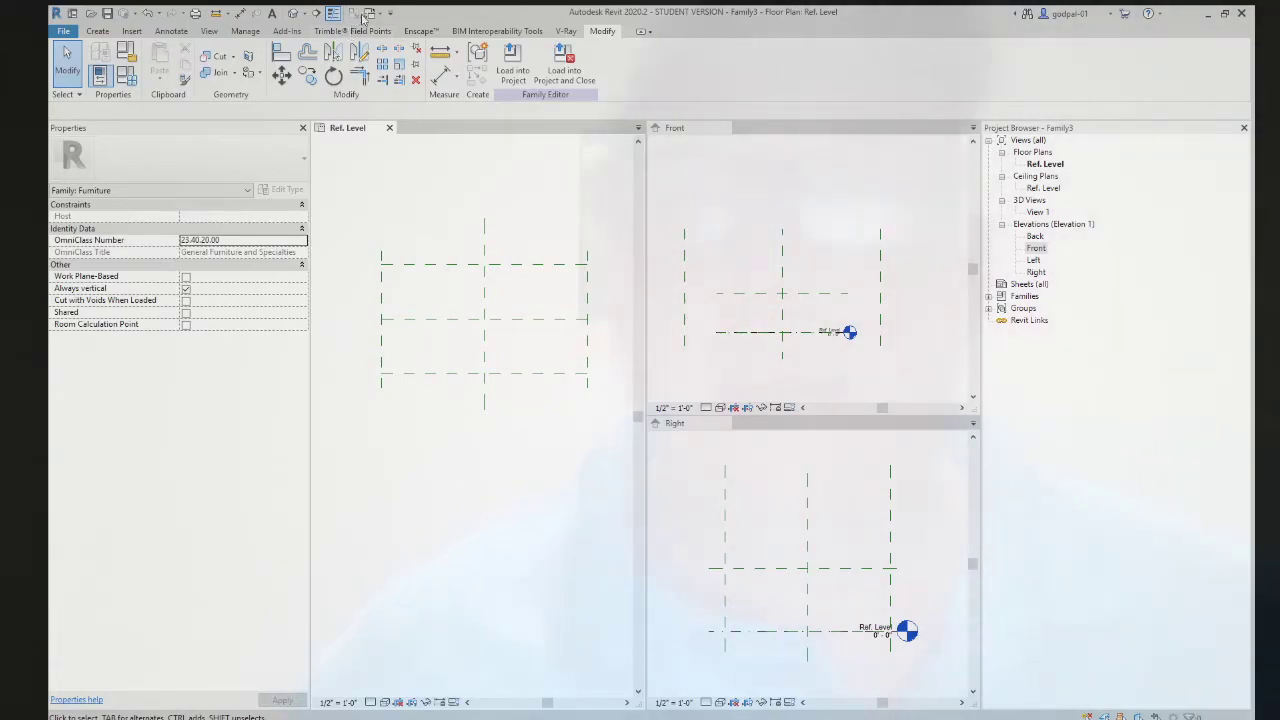
- Activate the Front elevation view and bring up the Annotate tools
{"action": "left_click", "coordinate": [734, 250]}
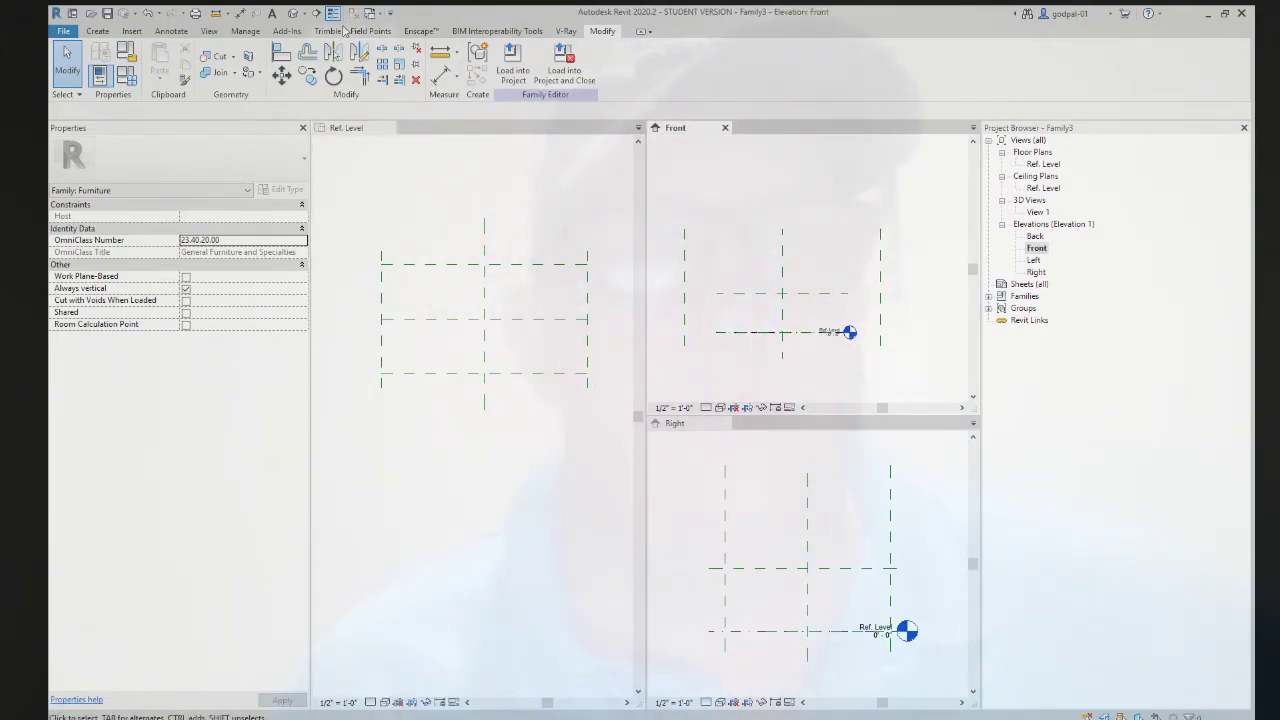
{"action": "left_click", "coordinate": [172, 31]}
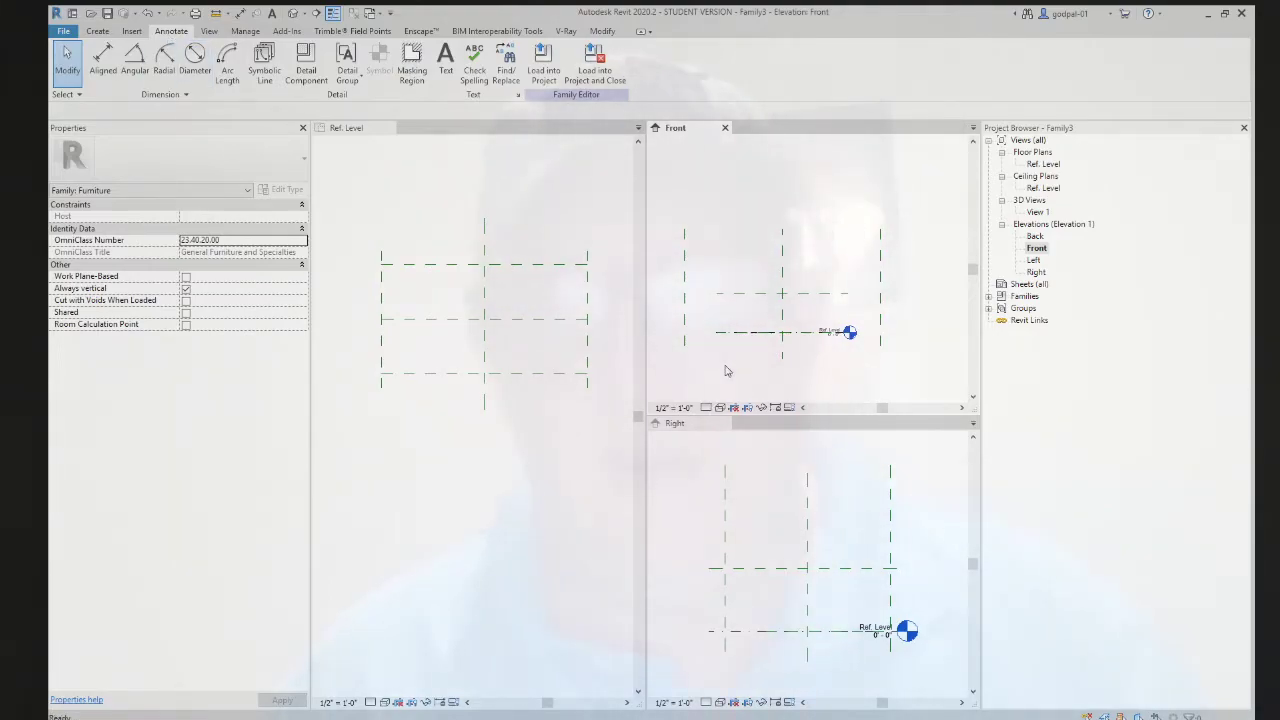
- Place a 3'-0" aligned dimension (DI) from Ref. Level up to the horizontal reference plane
{"action": "key", "text": "d"}
{"action": "key", "text": "i"}
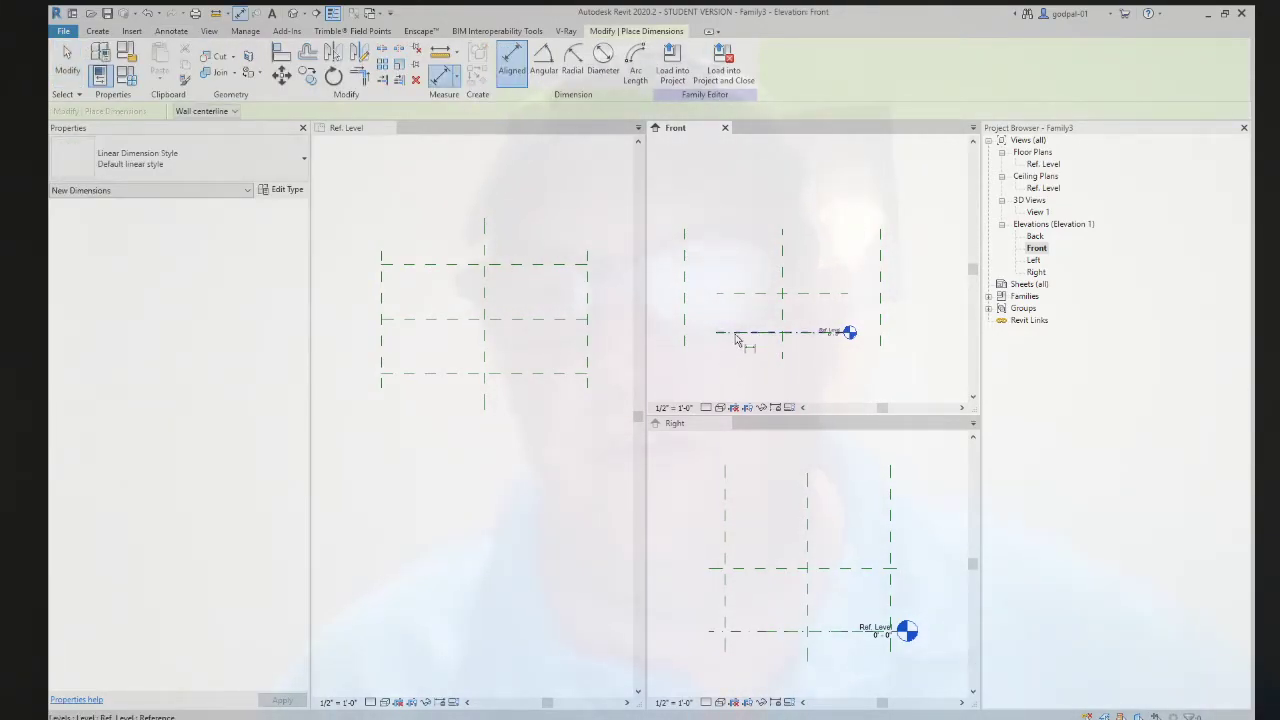
{"action": "left_click", "coordinate": [736, 338]}
{"action": "left_click", "coordinate": [739, 295]}
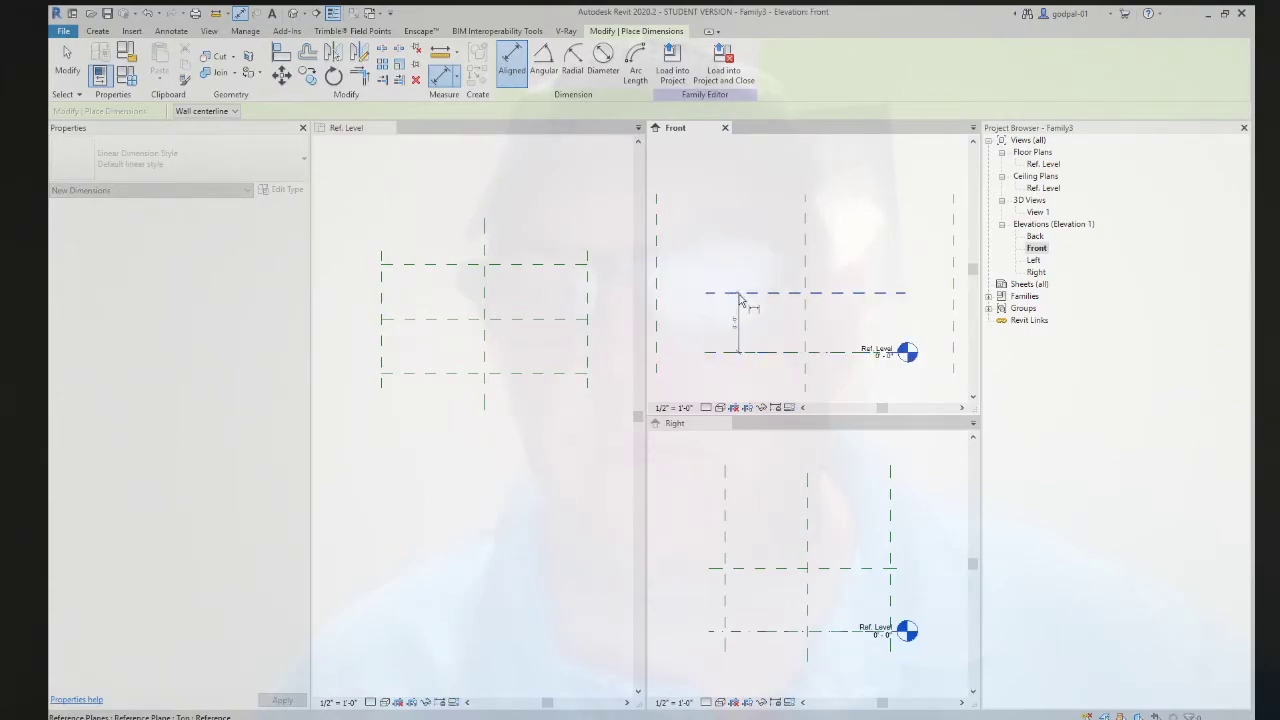
{"action": "scroll", "coordinate": [740, 298], "scroll_direction": "up", "scroll_amount": 4}
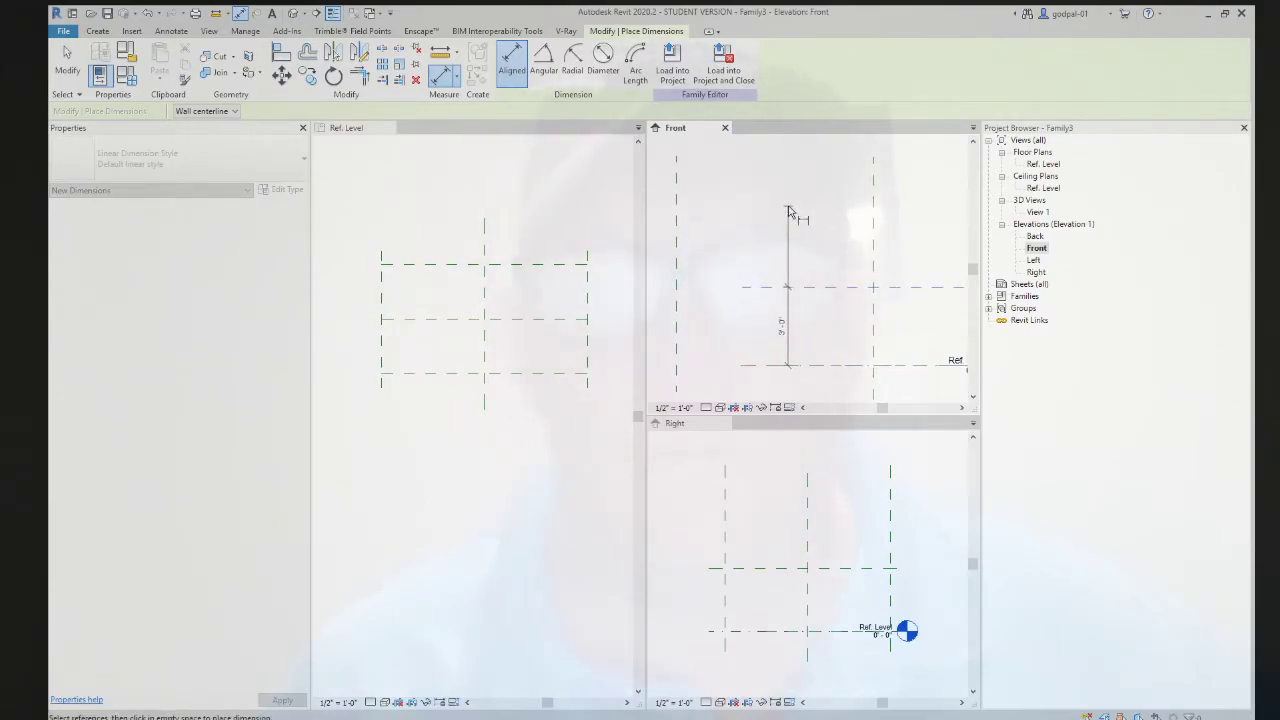
{"action": "left_click", "coordinate": [775, 212]}
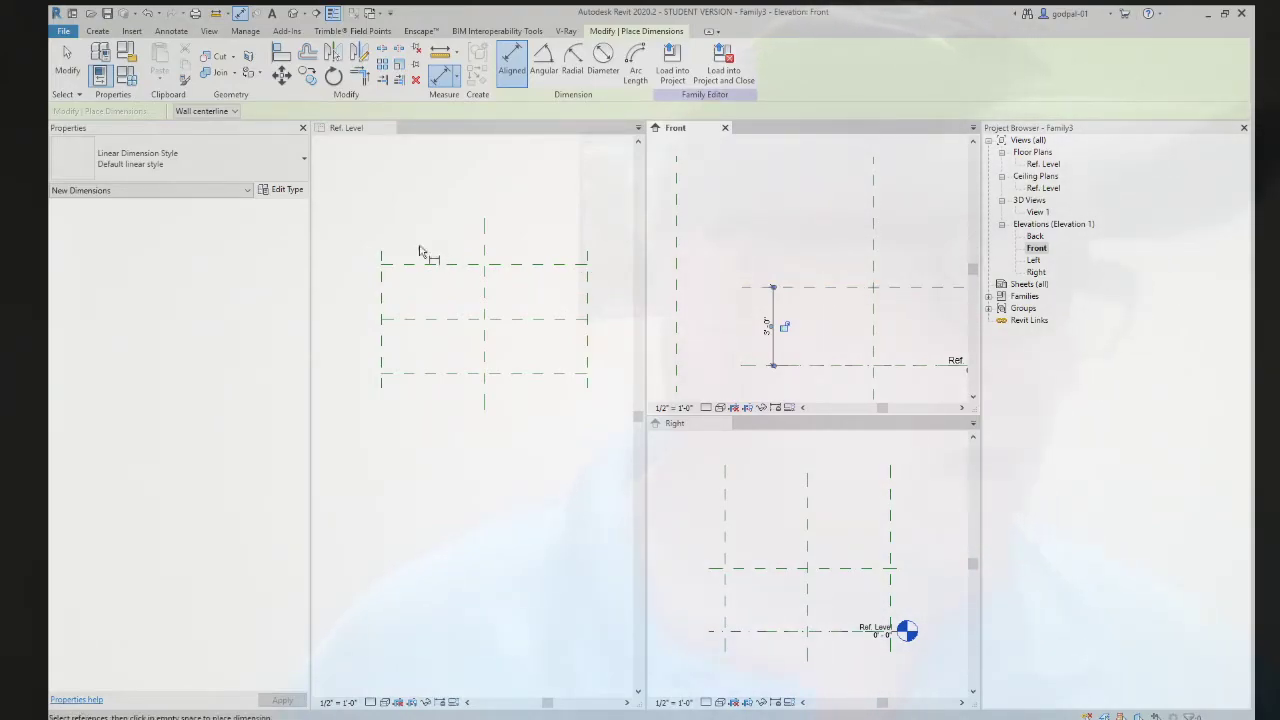
{"action": "left_click", "coordinate": [67, 60]}
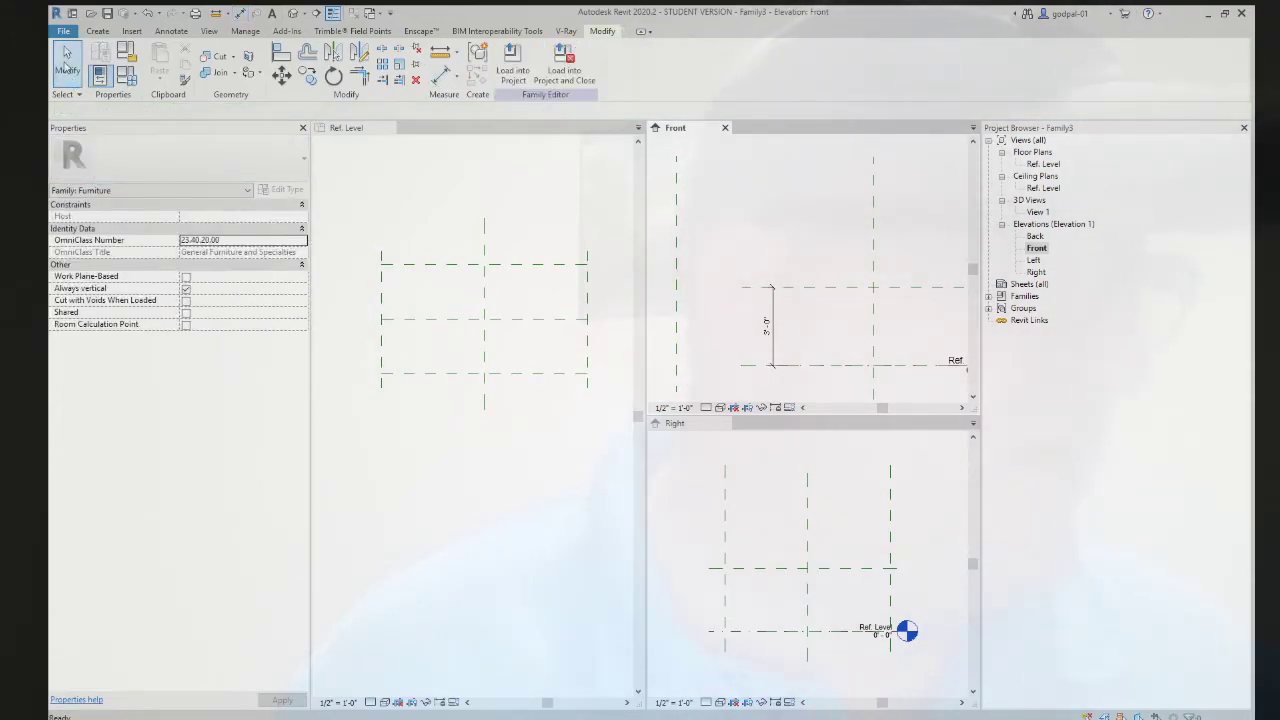
- Label the Front view's 3'-0" dimension with a new Height parameter, then activate the Ref. Level plan
{"action": "left_click", "coordinate": [772, 322]}
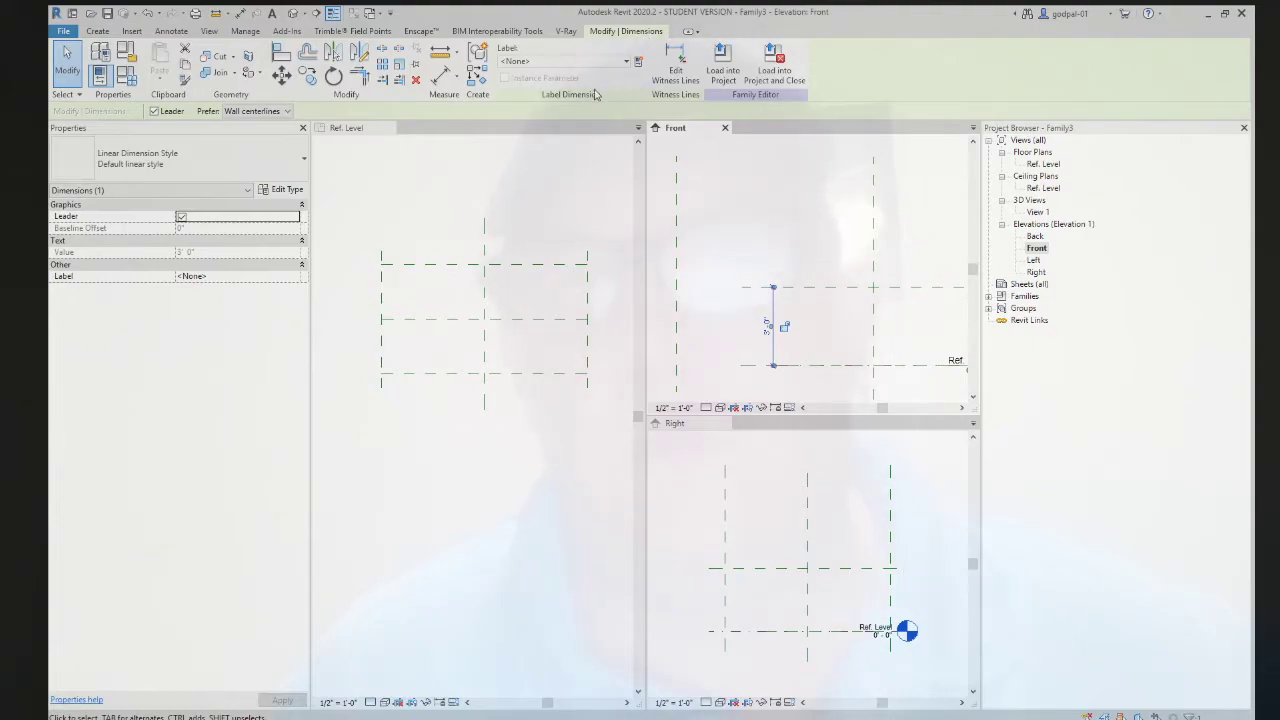
{"action": "left_click", "coordinate": [639, 62]}
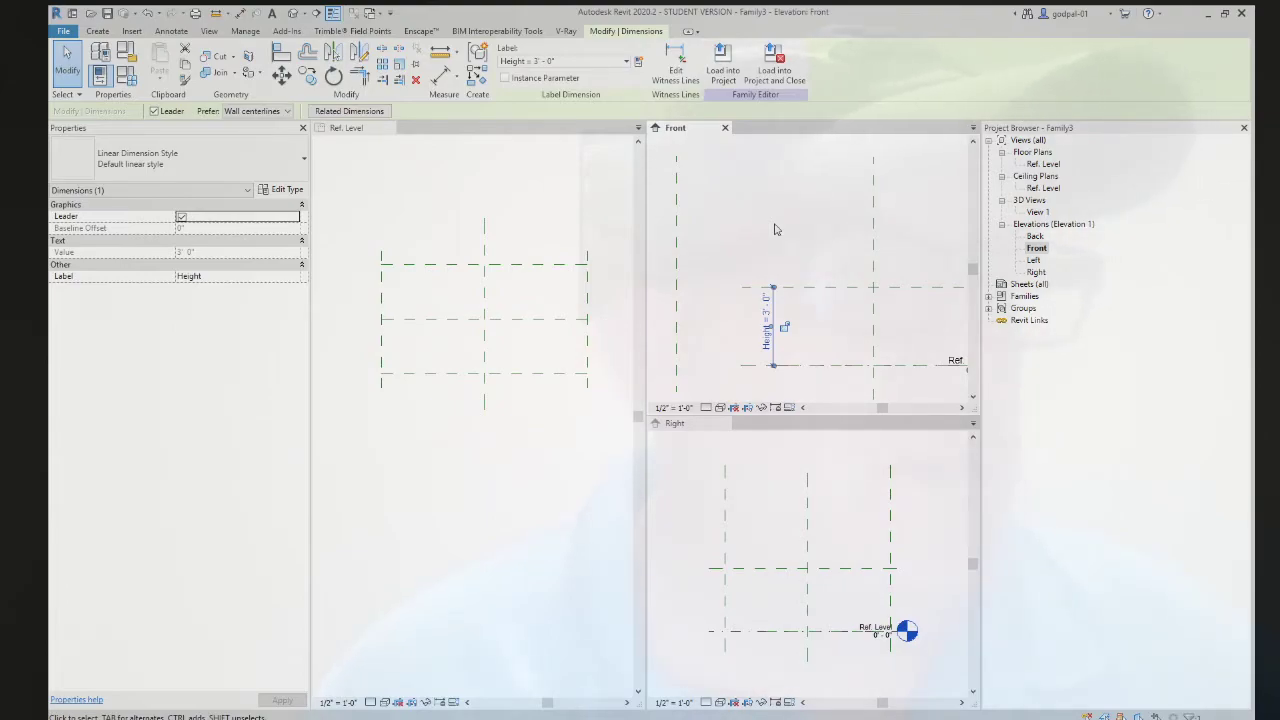
{"action": "left_click", "coordinate": [438, 210]}
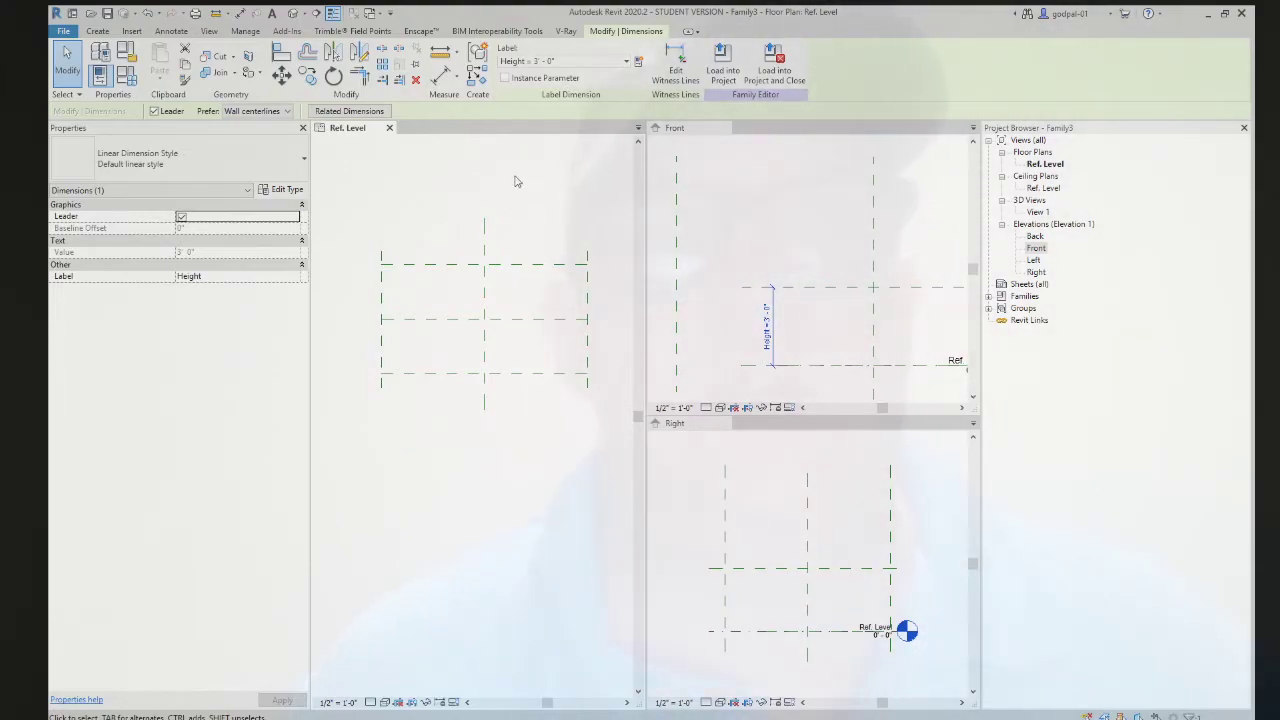
- Place aligned dimension strings across the top-to-bottom and left-to-right reference planes
{"action": "left_click", "coordinate": [172, 31]}
{"action": "left_click", "coordinate": [101, 60]}
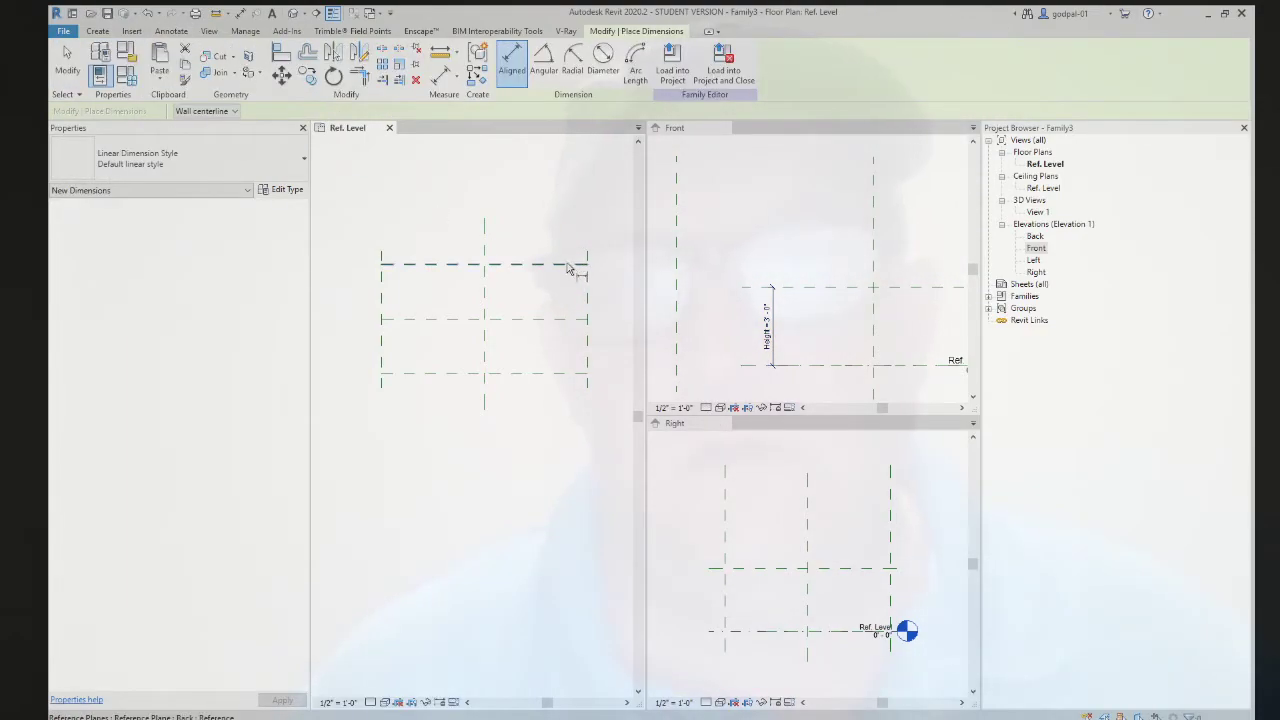
{"action": "left_click", "coordinate": [567, 266]}
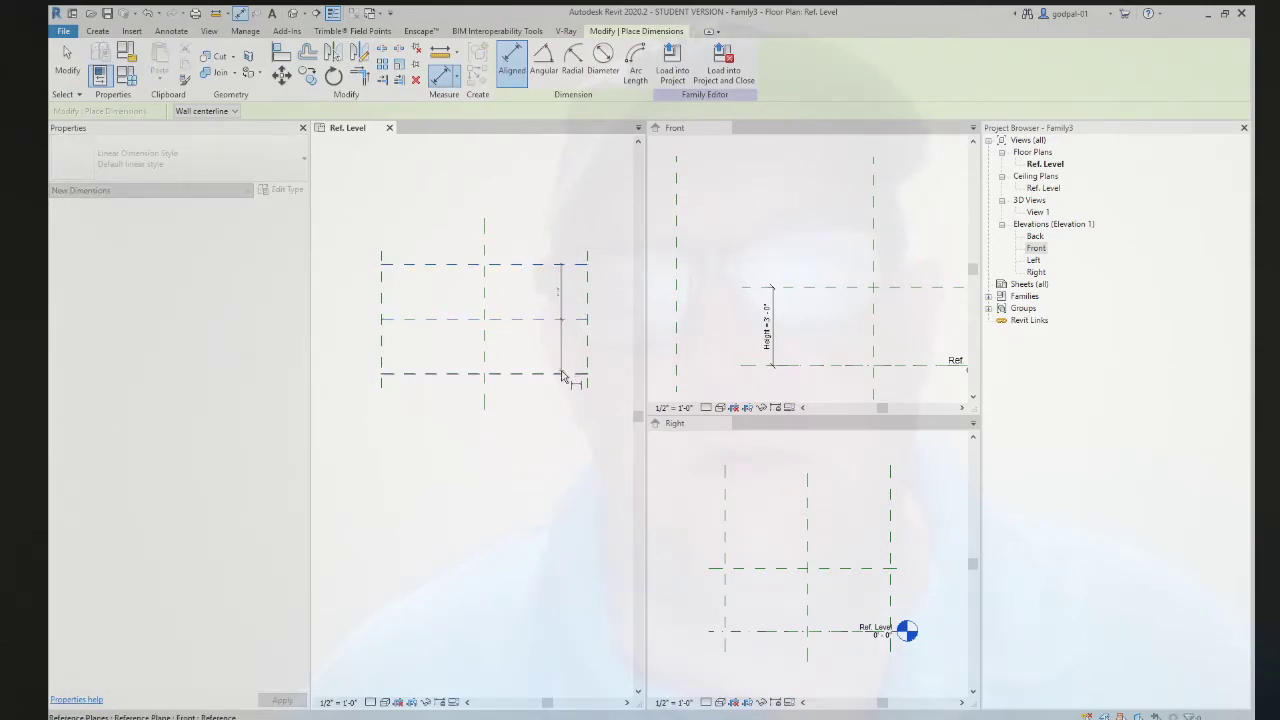
{"action": "left_click", "coordinate": [562, 377]}
{"action": "left_click", "coordinate": [558, 490]}
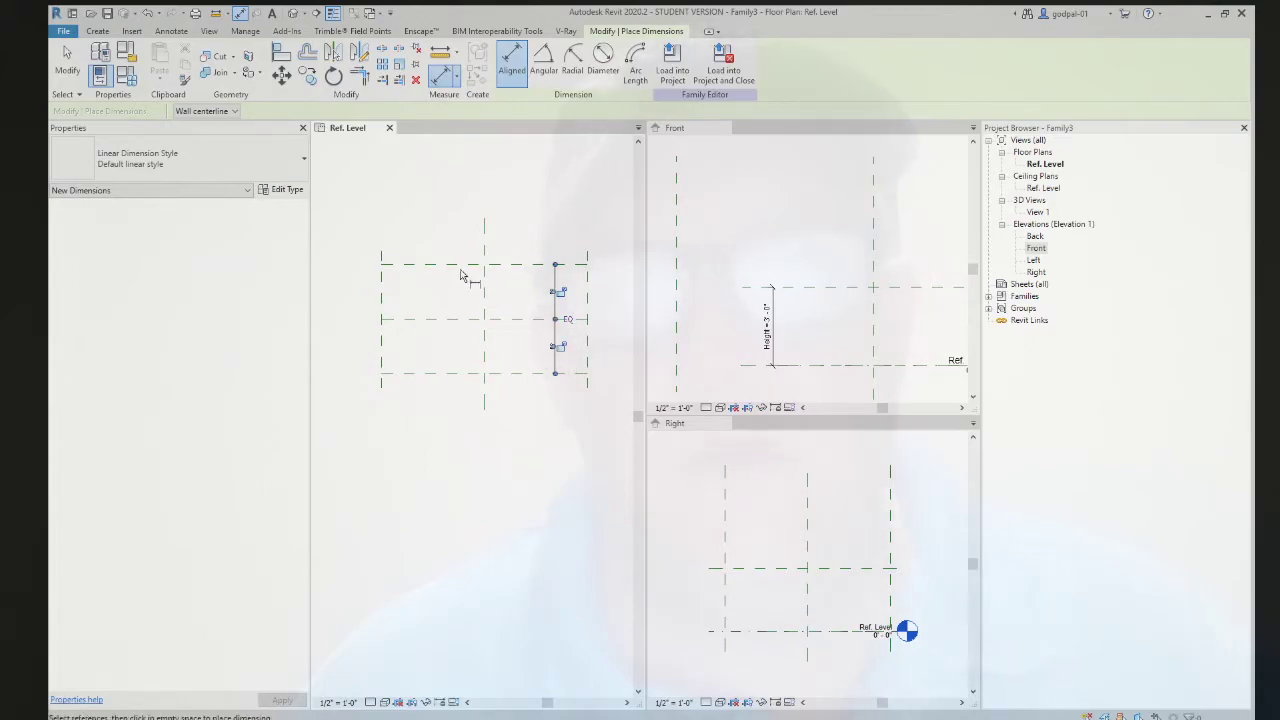
{"action": "left_click", "coordinate": [382, 285]}
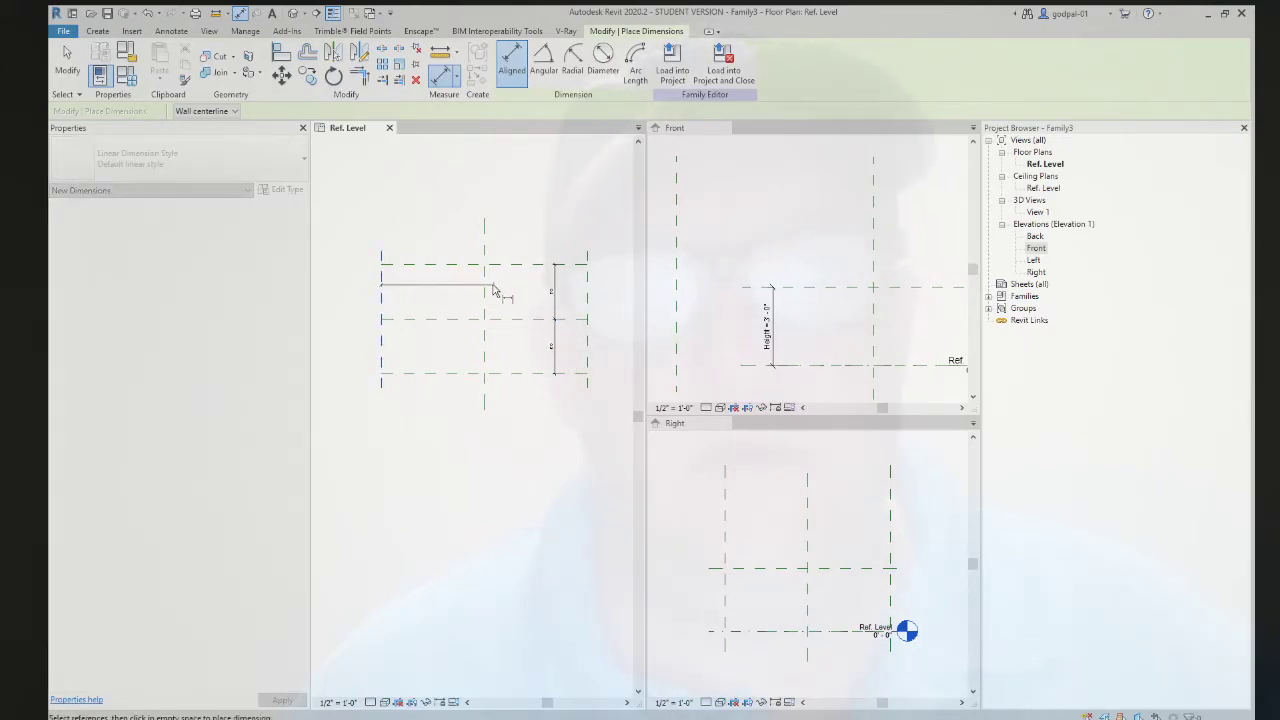
{"action": "left_click", "coordinate": [588, 292]}
{"action": "left_click", "coordinate": [534, 247]}
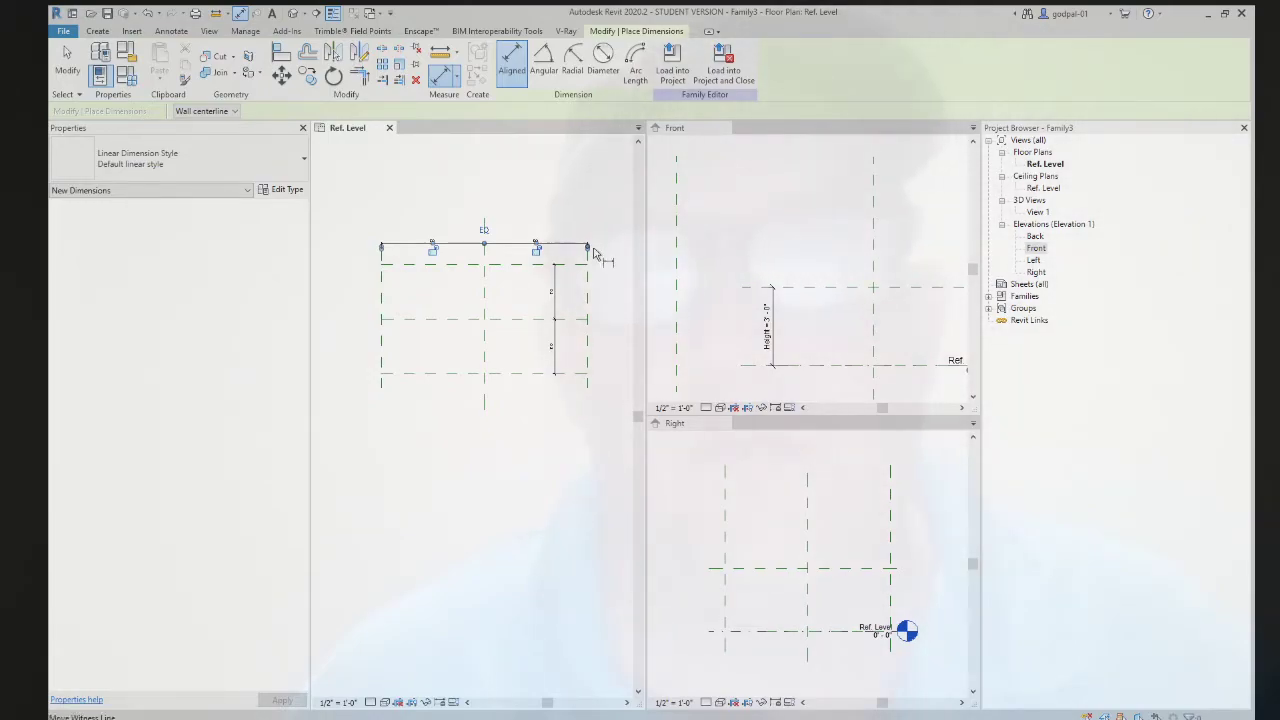
- Add overall depth and 15'-0" width dimensions across the outer planes, then select the width dimension
{"action": "left_click", "coordinate": [580, 265]}
{"action": "left_click", "coordinate": [587, 373]}
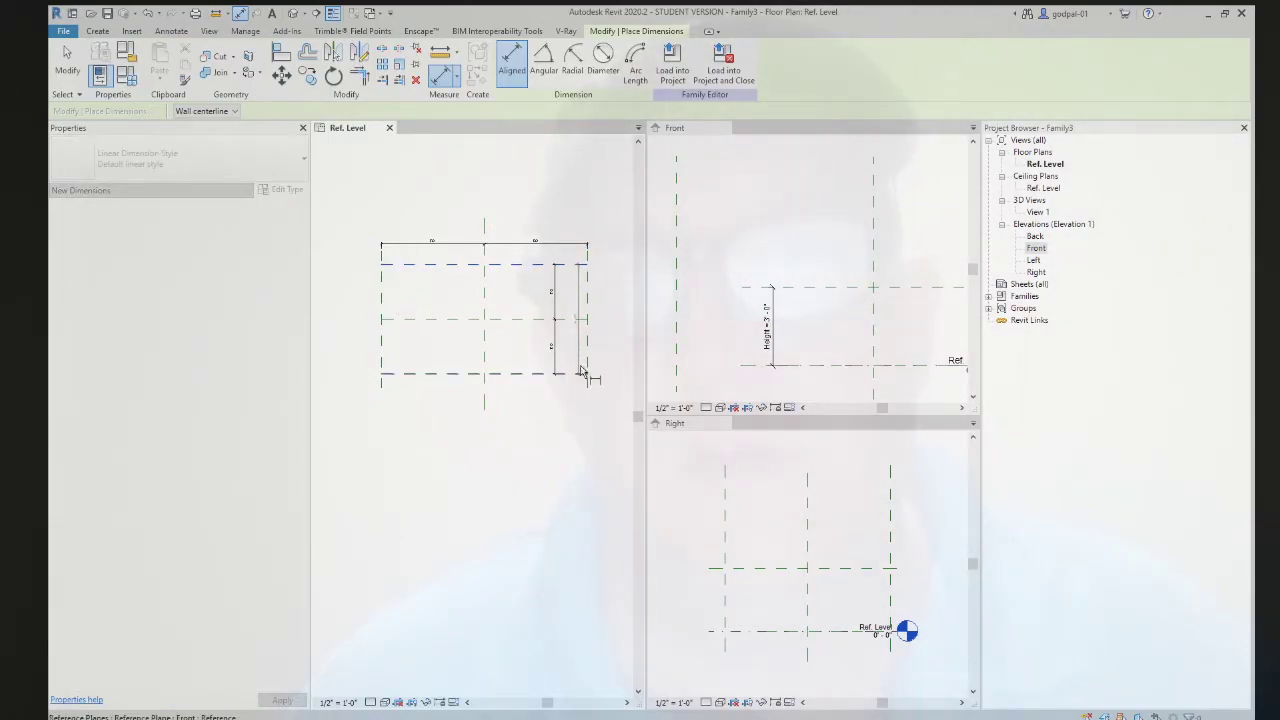
{"action": "left_click", "coordinate": [613, 358]}
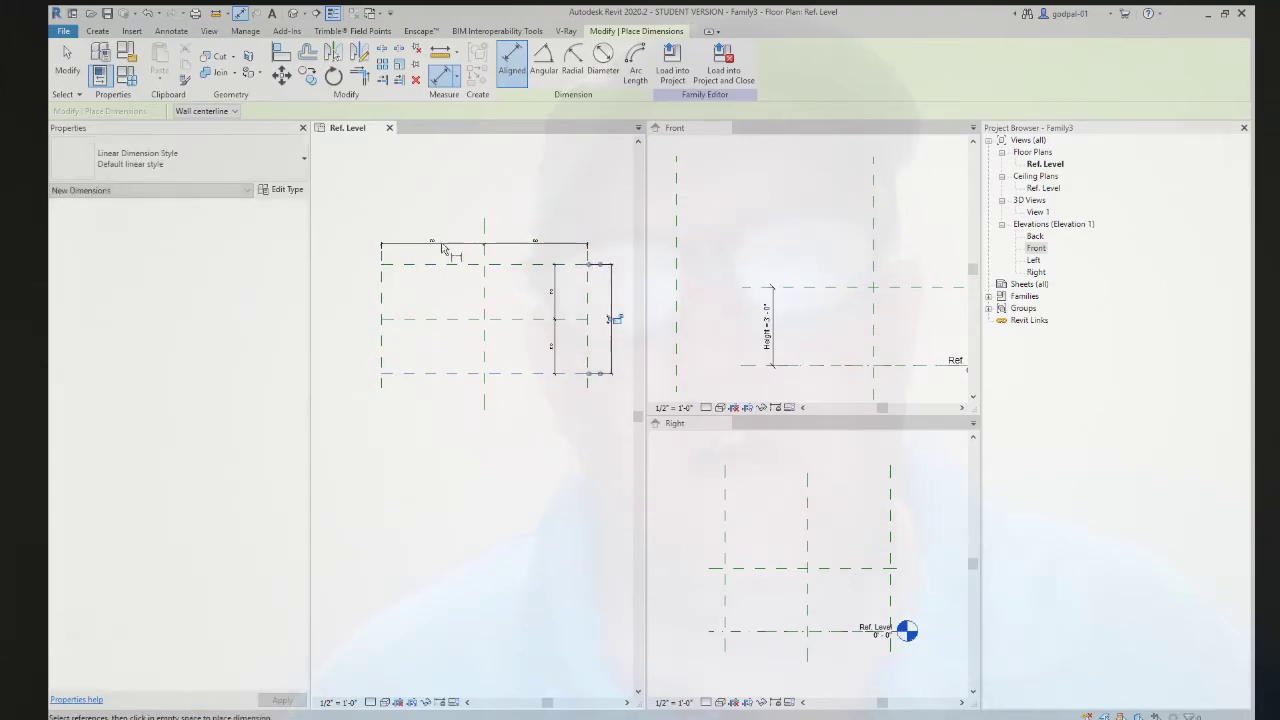
{"action": "left_click", "coordinate": [383, 285]}
{"action": "left_click", "coordinate": [588, 284]}
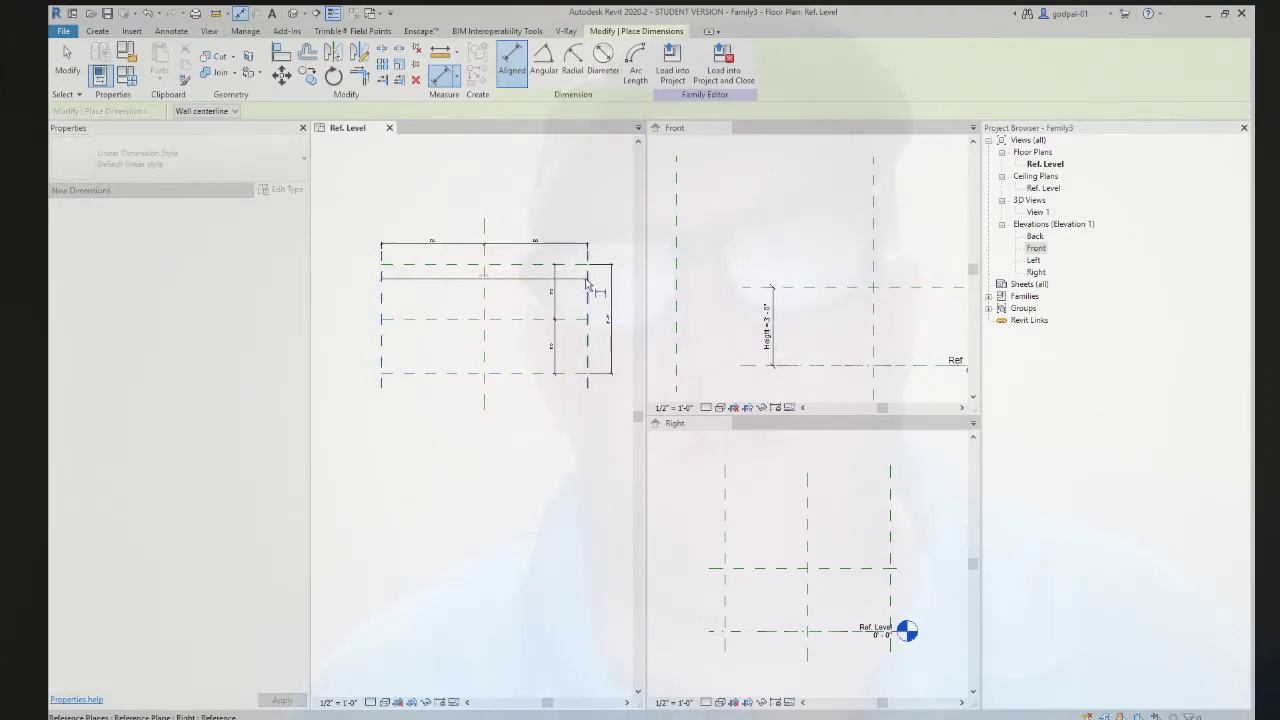
{"action": "left_click", "coordinate": [538, 215]}
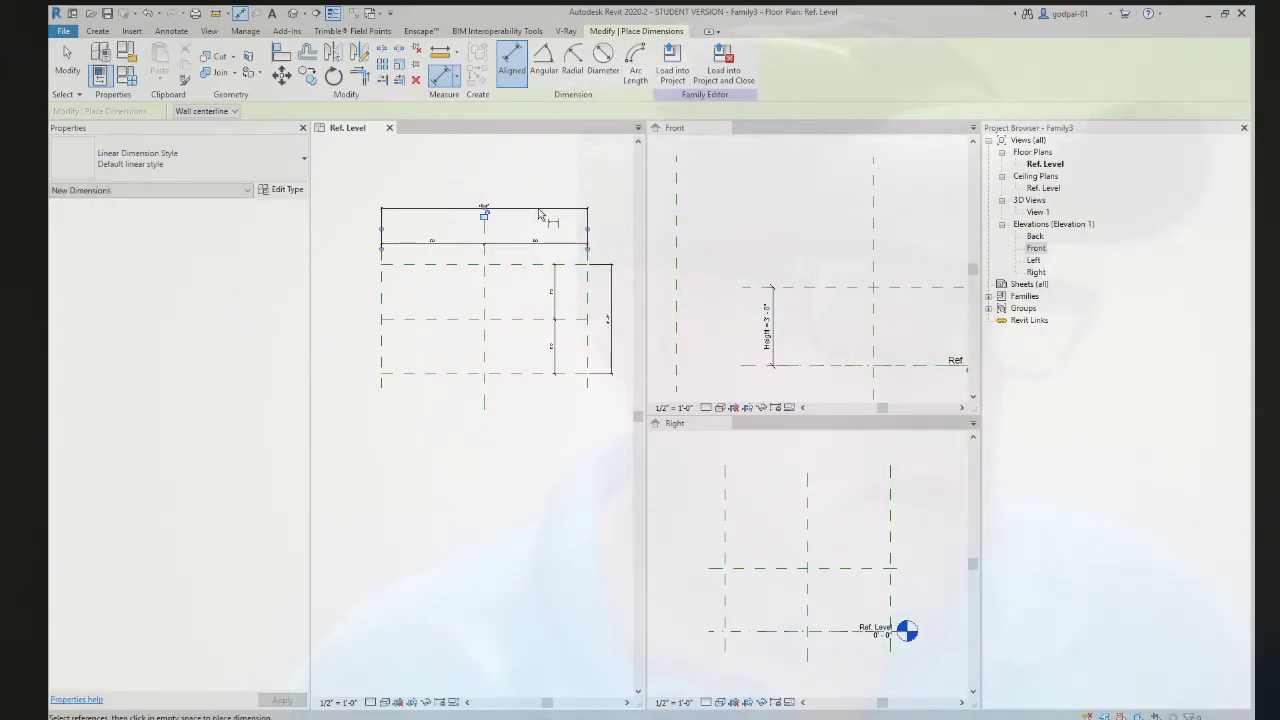
{"action": "left_click", "coordinate": [67, 62]}
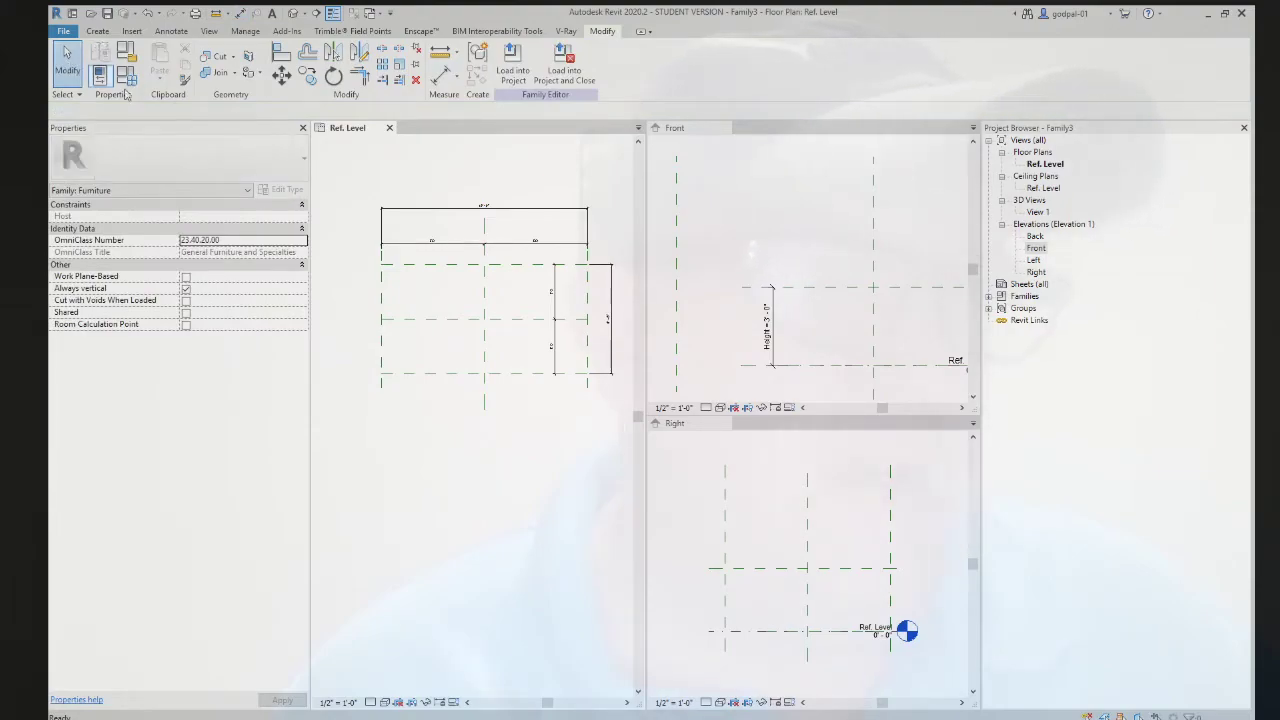
{"action": "left_click", "coordinate": [510, 215]}
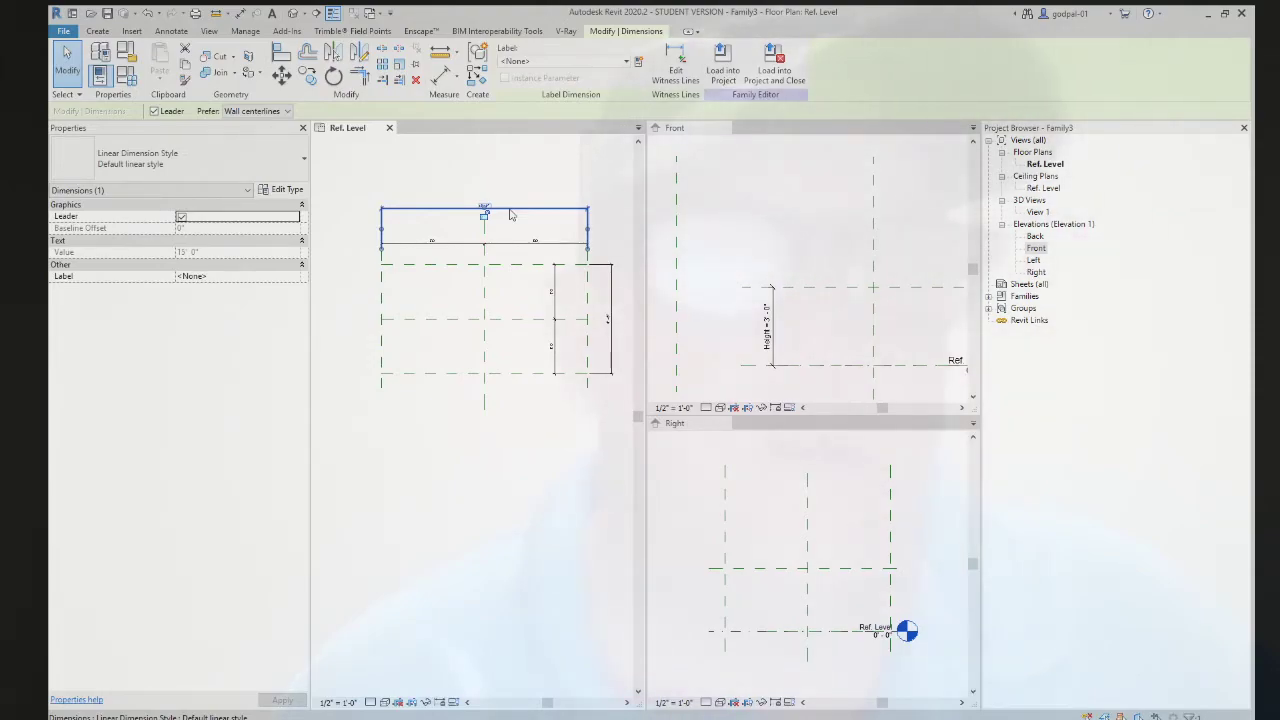
- Label the 15'-0" overall dimension with a new Length parameter
{"action": "left_click", "coordinate": [637, 63]}
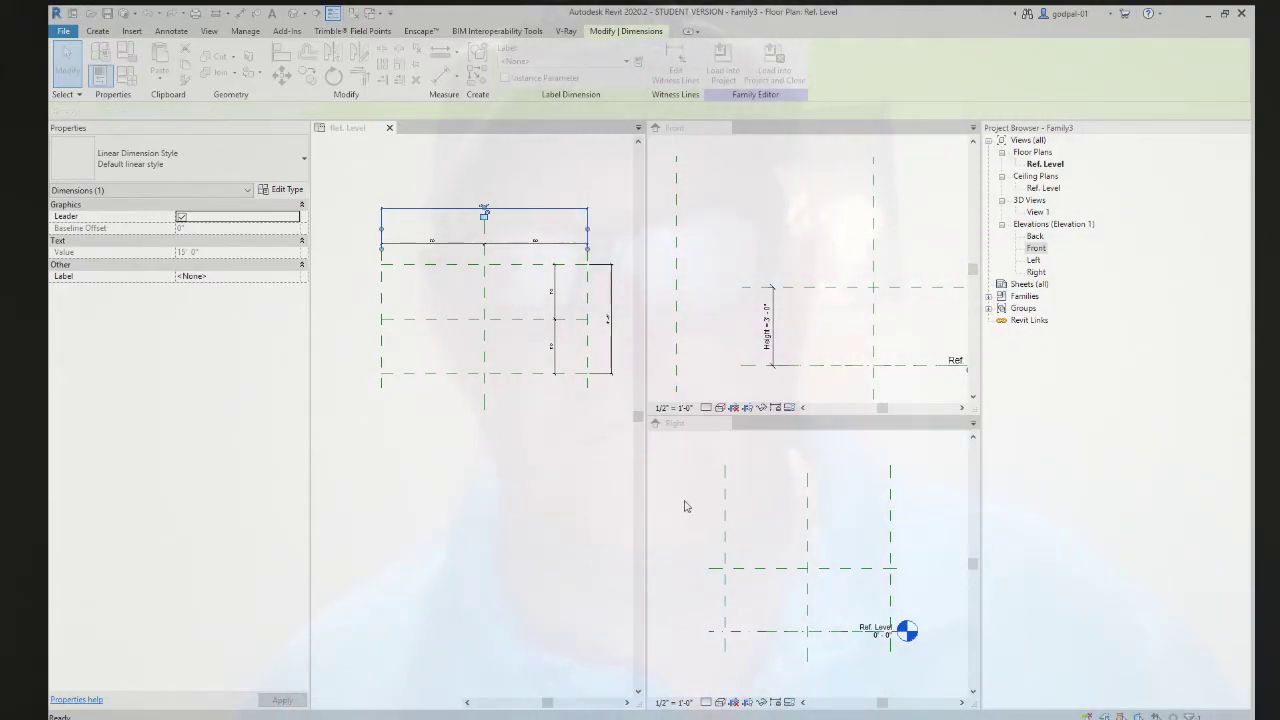
{"action": "key", "text": "Return"}
- Label the right-hand 8'-0" overall dimension with a new Width parameter
{"action": "left_click", "coordinate": [613, 340]}
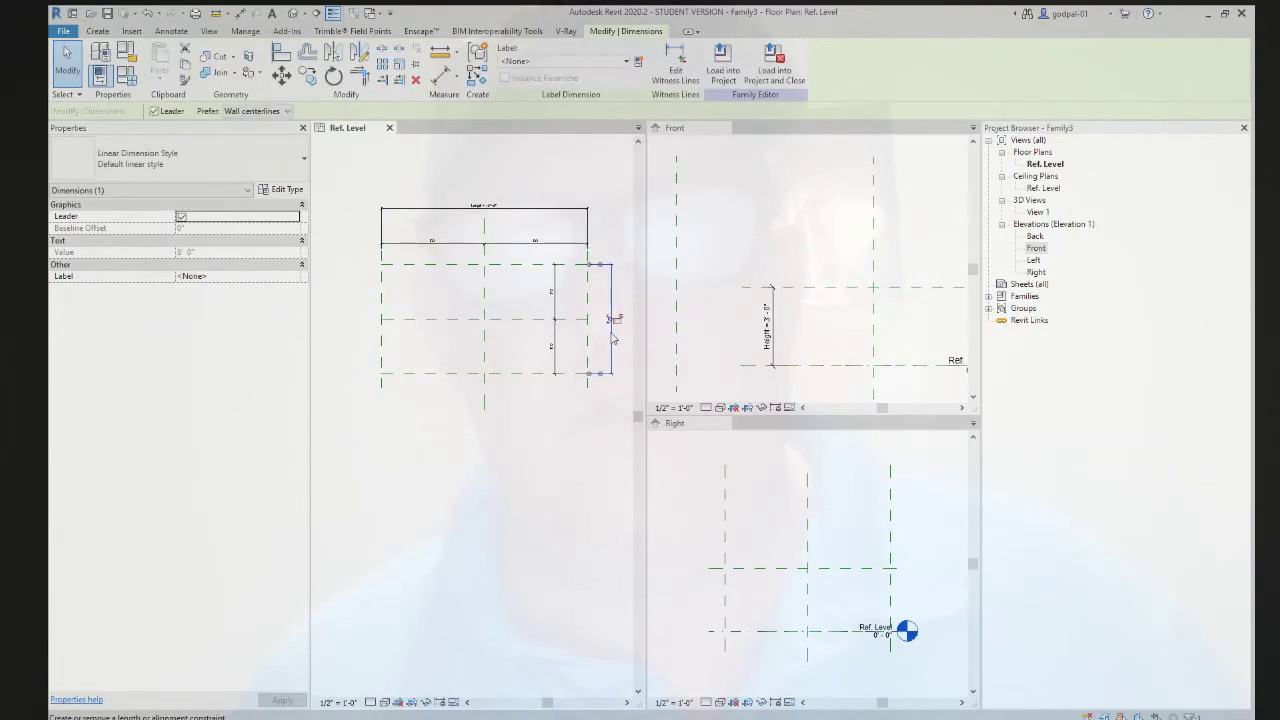
{"action": "left_click", "coordinate": [638, 61]}
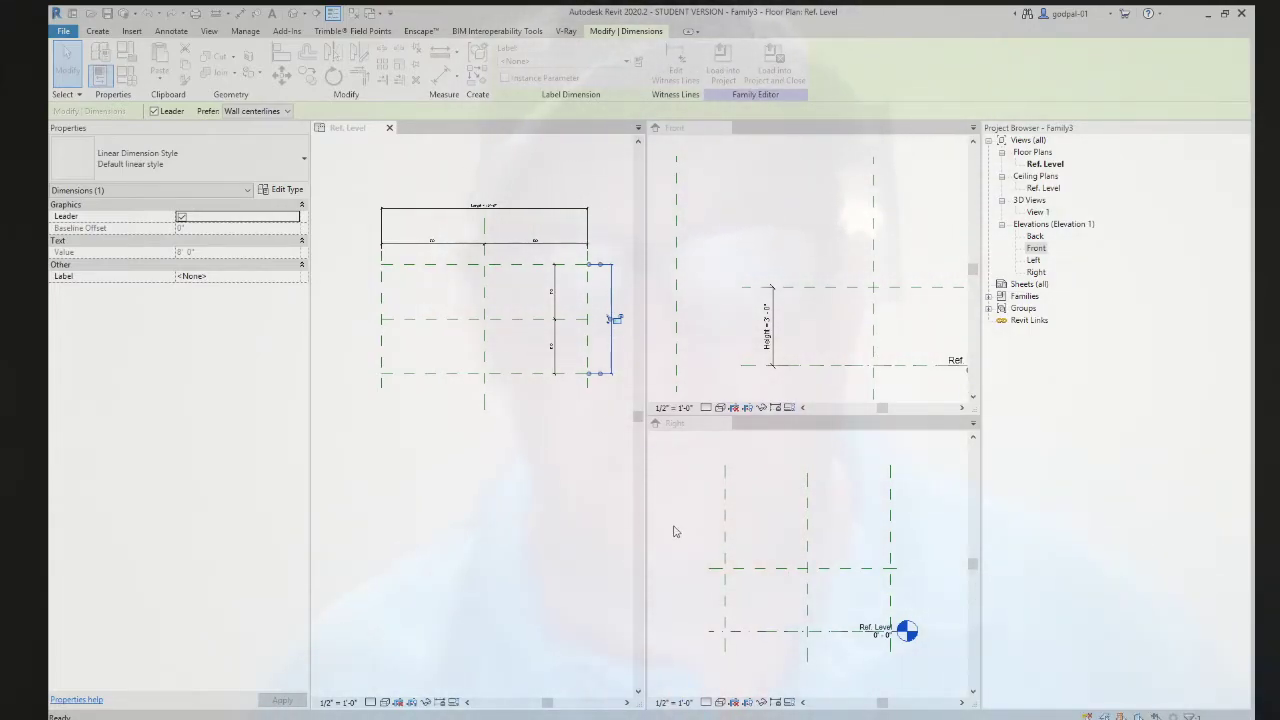
{"action": "key", "text": "Return"}
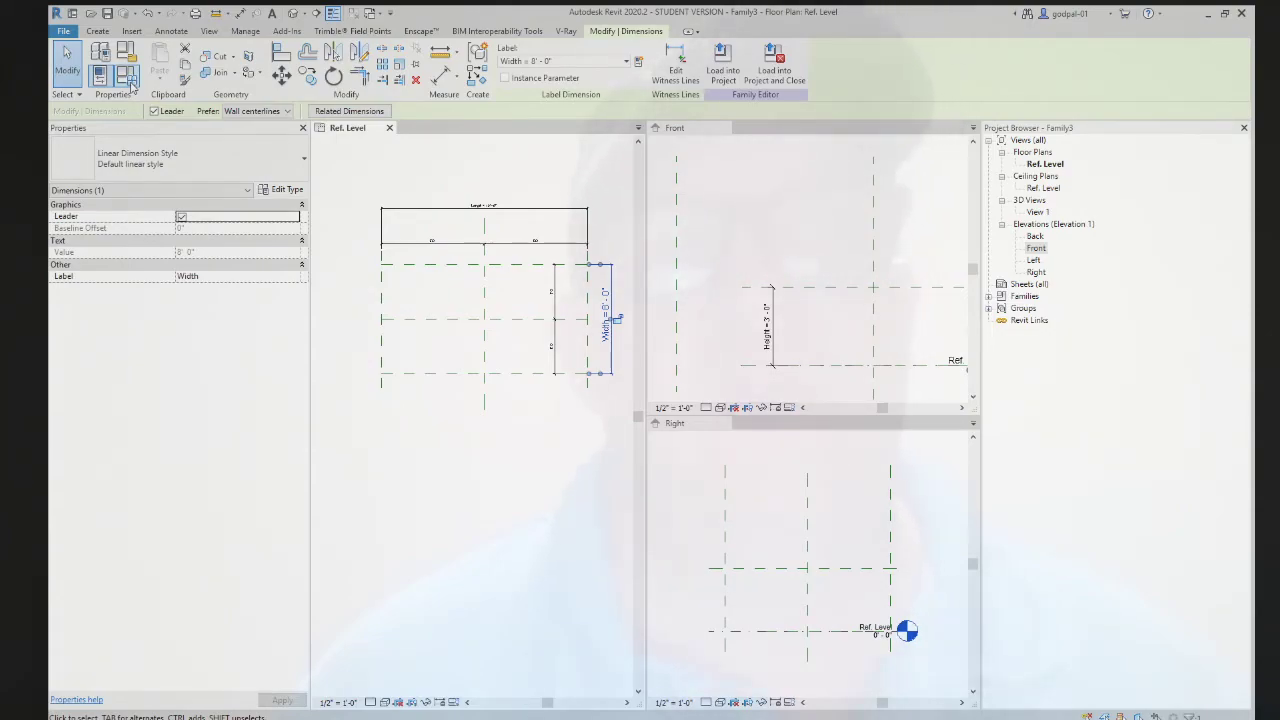
- Flex the Height value in Family Types, then revert it to 3'-0"
{"action": "left_click", "coordinate": [414, 526]}
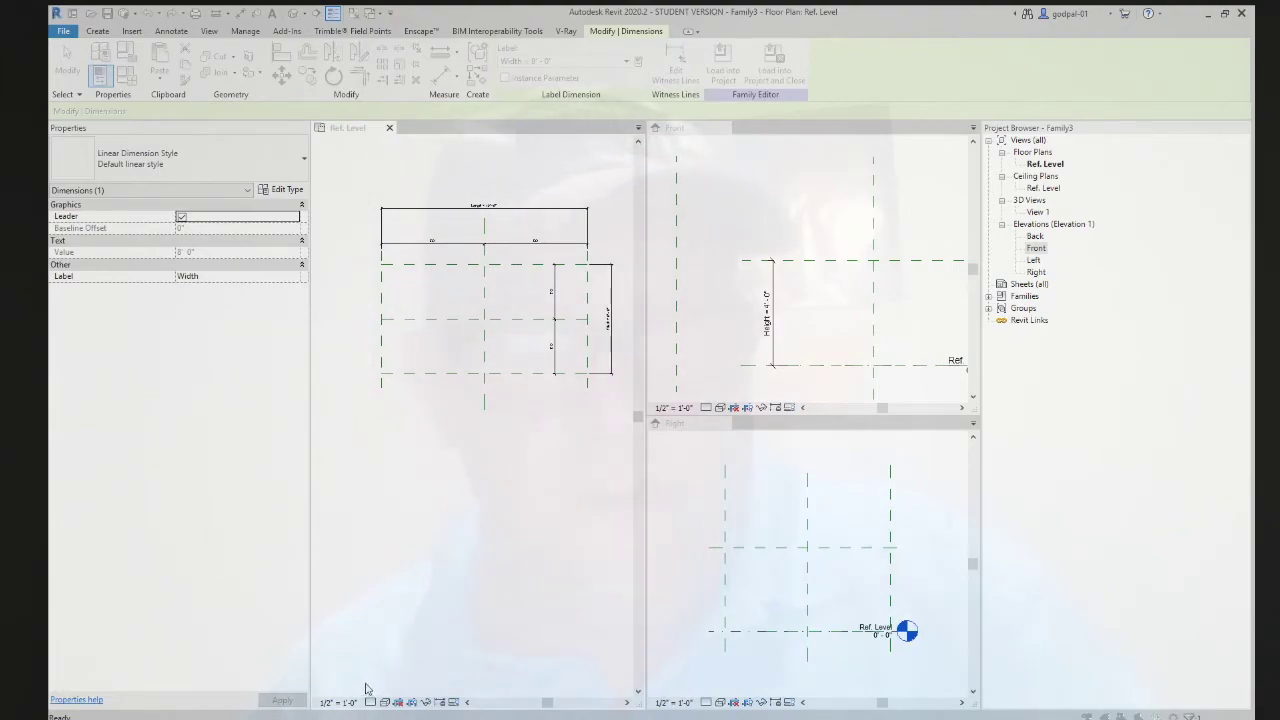
{"action": "key", "text": "ctrl+z"}
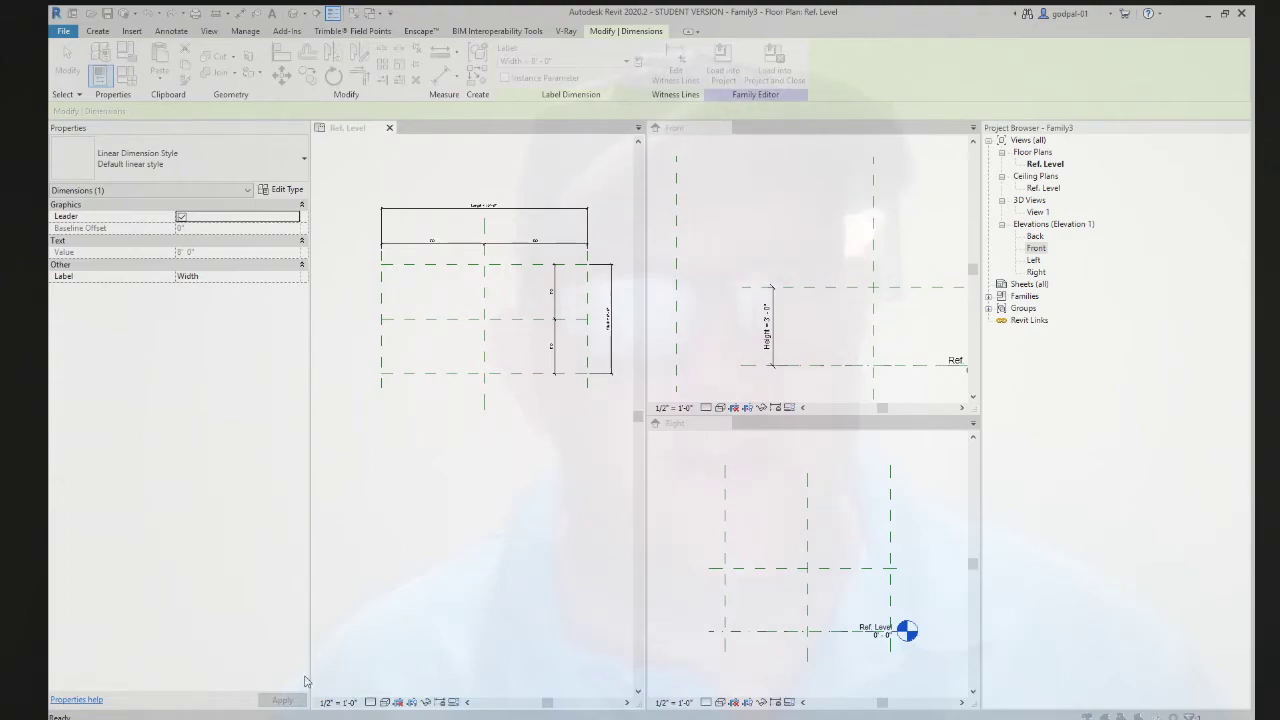
{"action": "left_click", "coordinate": [491, 626]}
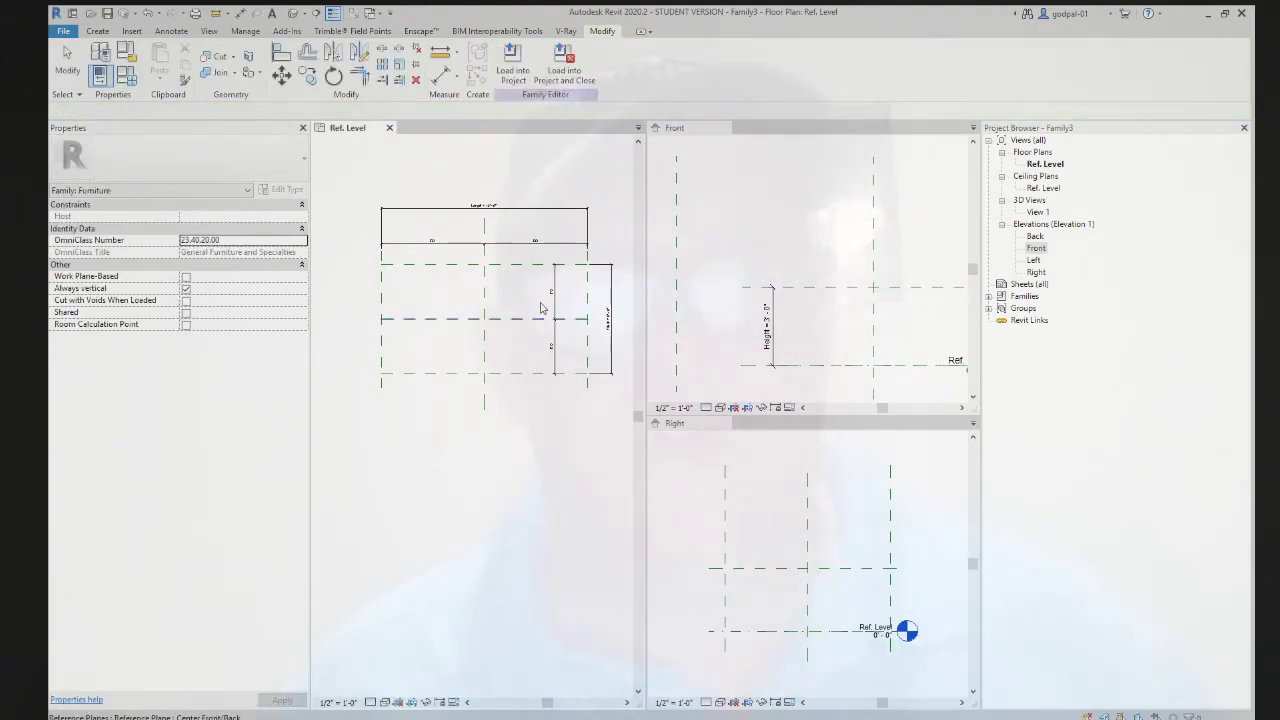
{"action": "left_click", "coordinate": [516, 206]}
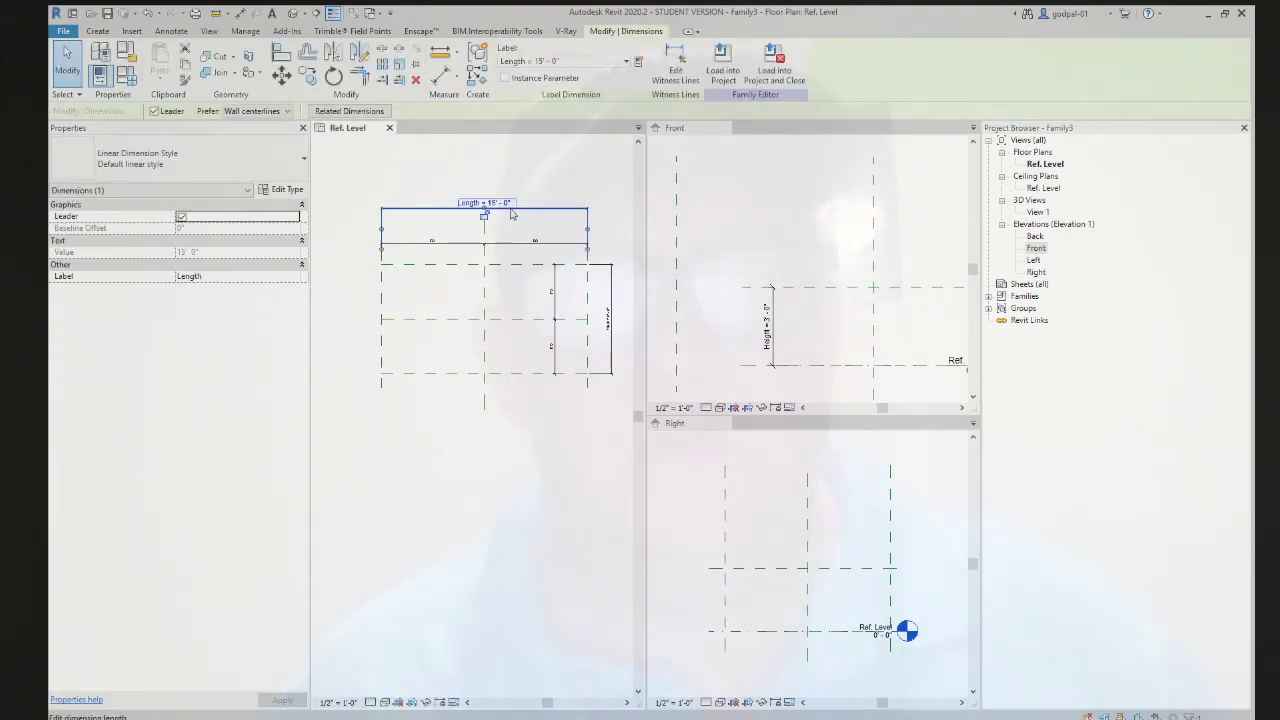
{"action": "left_click", "coordinate": [618, 348]}
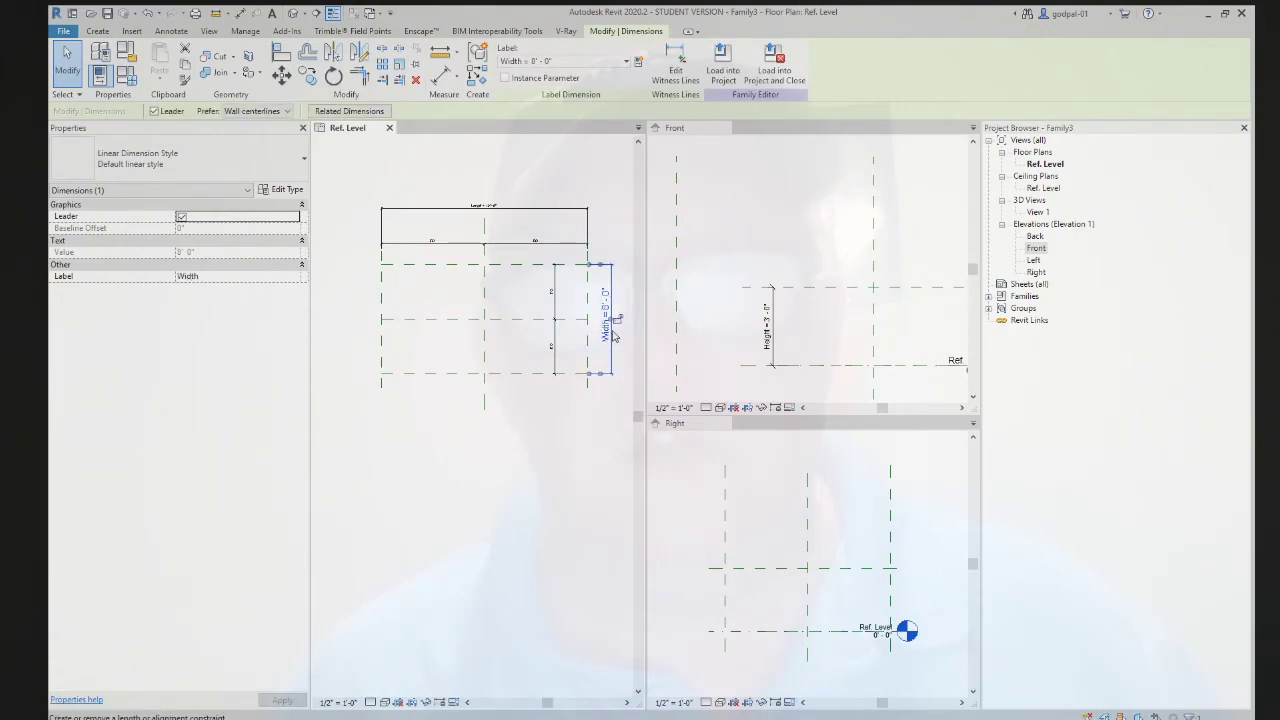
{"action": "left_click", "coordinate": [508, 491]}
{"action": "left_click", "coordinate": [127, 77]}
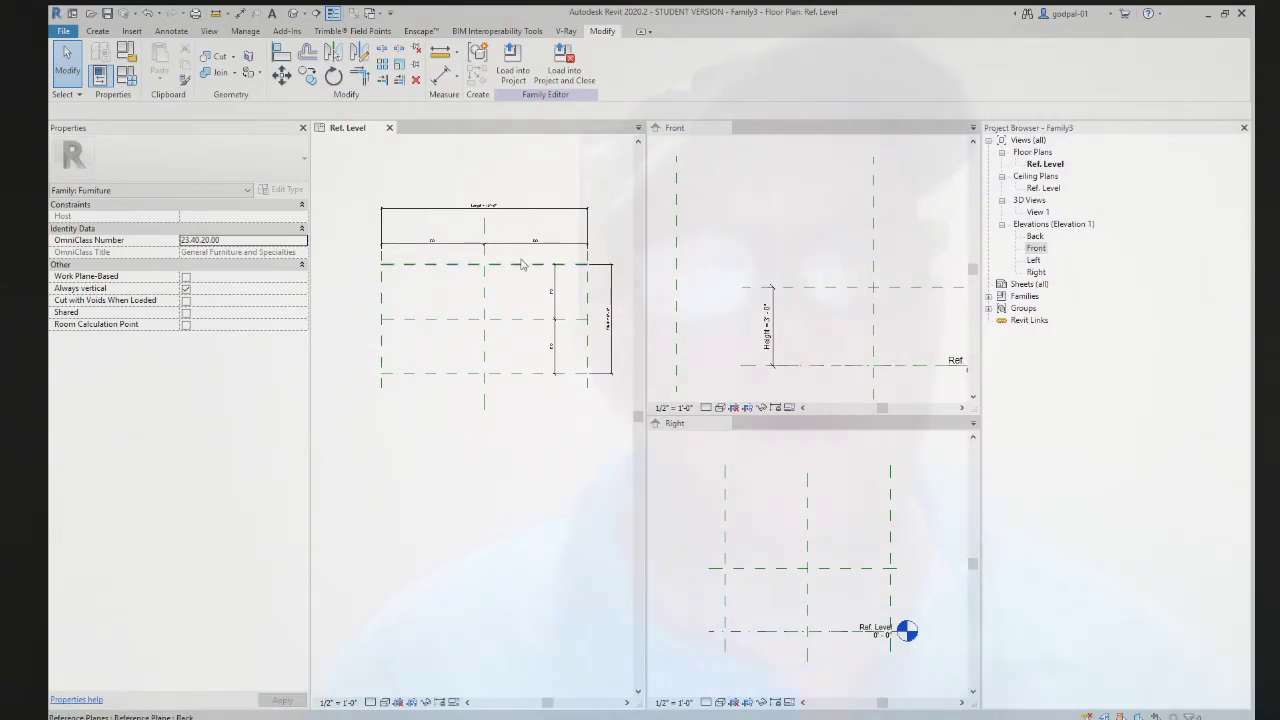
{"action": "scroll", "coordinate": [508, 220], "scroll_direction": "up", "scroll_amount": 2}
{"action": "scroll", "coordinate": [470, 230], "scroll_direction": "up", "scroll_amount": 2}
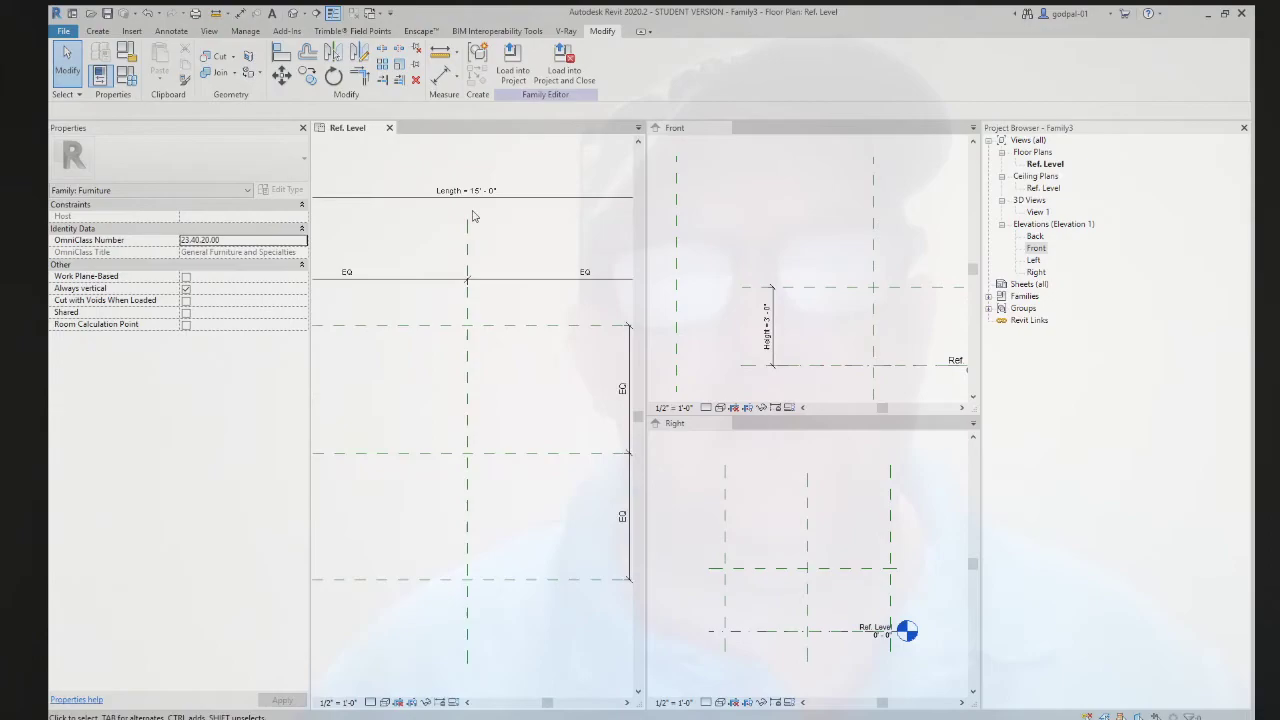
{"action": "left_click", "coordinate": [434, 275]}
{"action": "scroll", "coordinate": [514, 266], "scroll_direction": "down", "scroll_amount": 3}
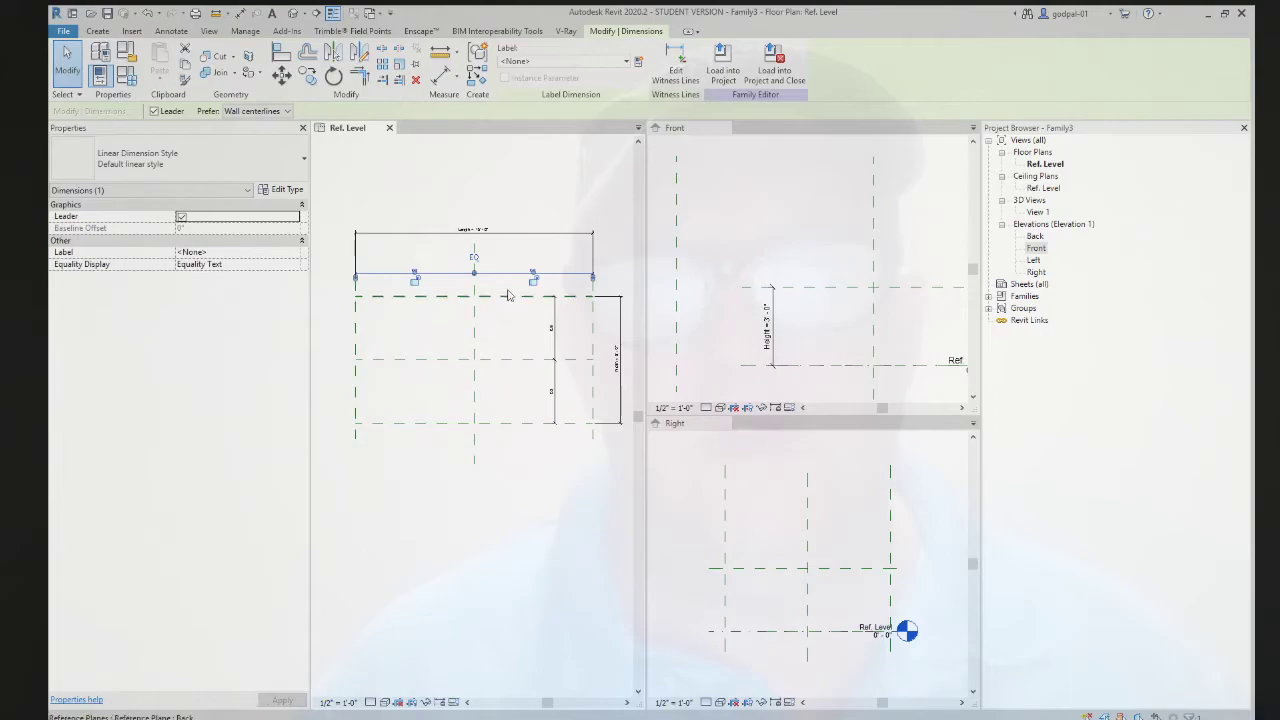
{"action": "left_click", "coordinate": [475, 241]}
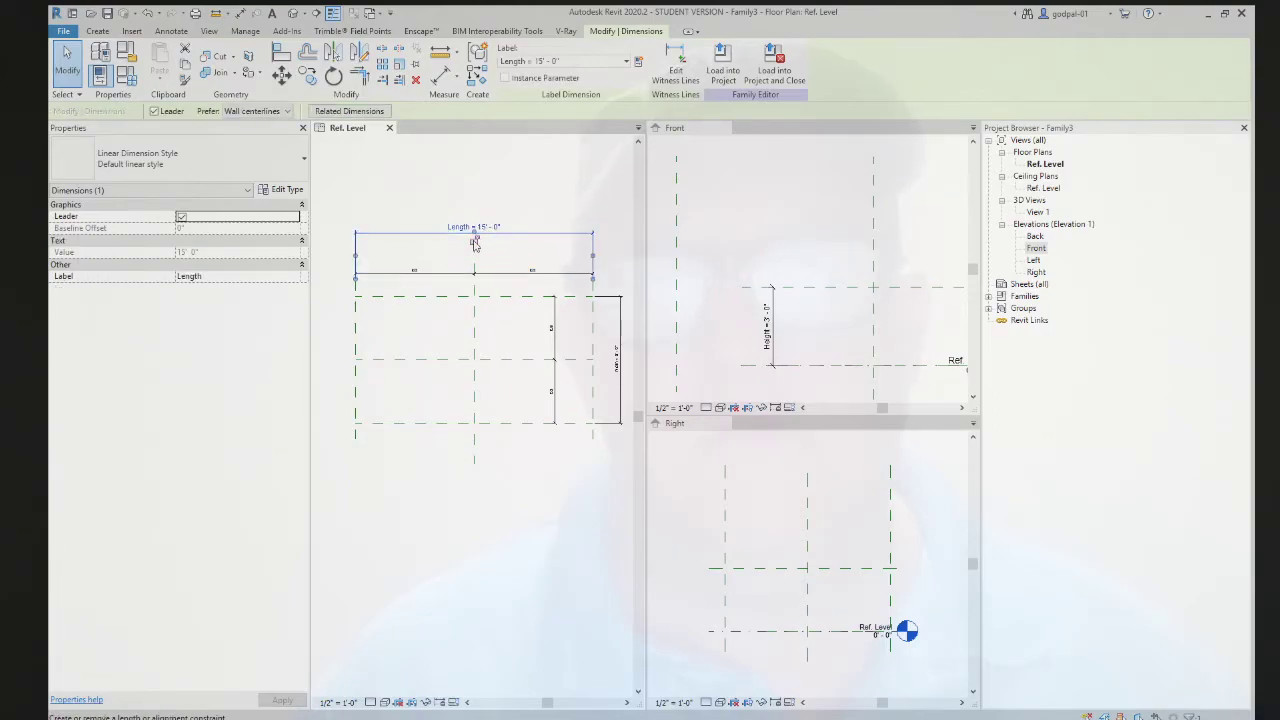
{"action": "left_click", "coordinate": [516, 490]}
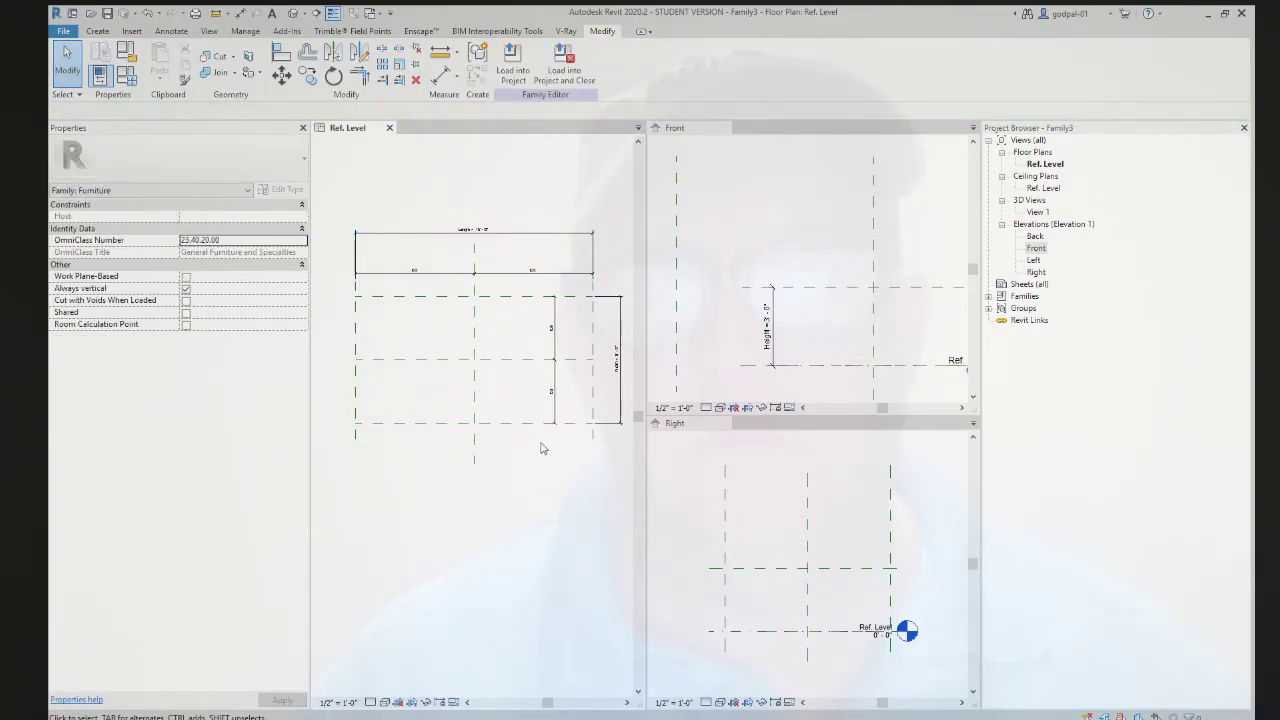
{"action": "left_click", "coordinate": [475, 402]}
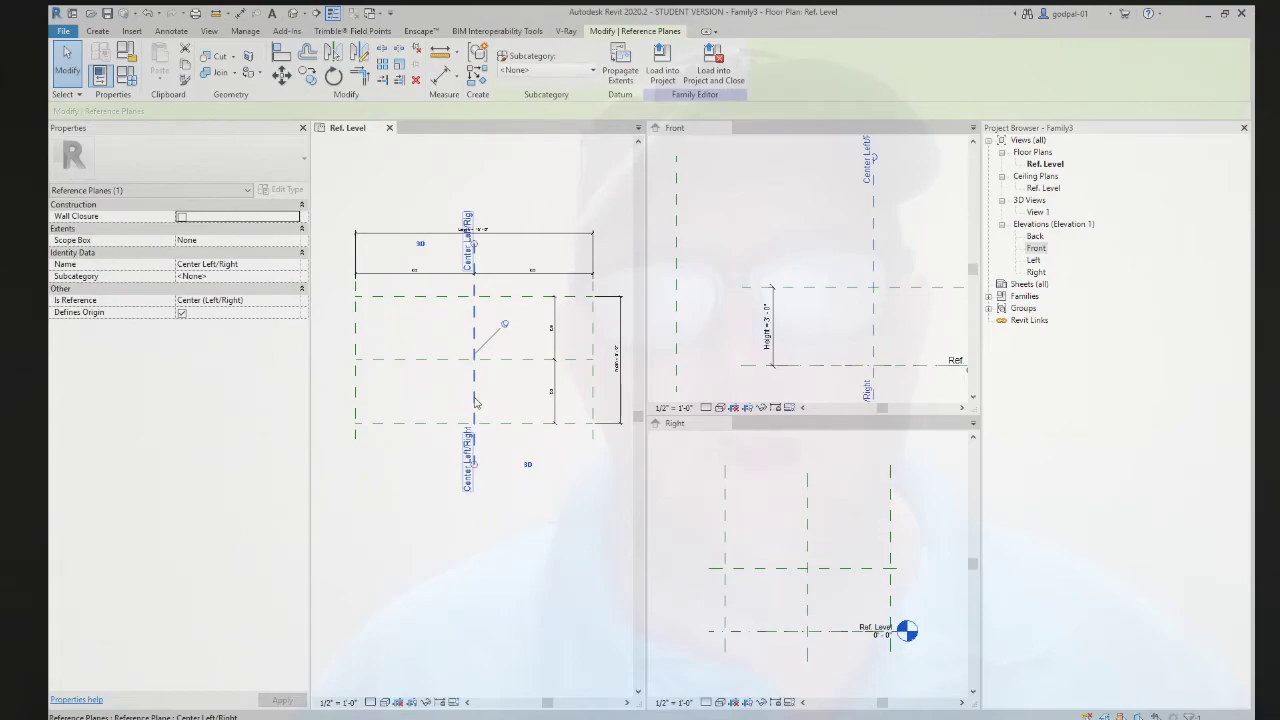
{"action": "left_click", "coordinate": [410, 521]}
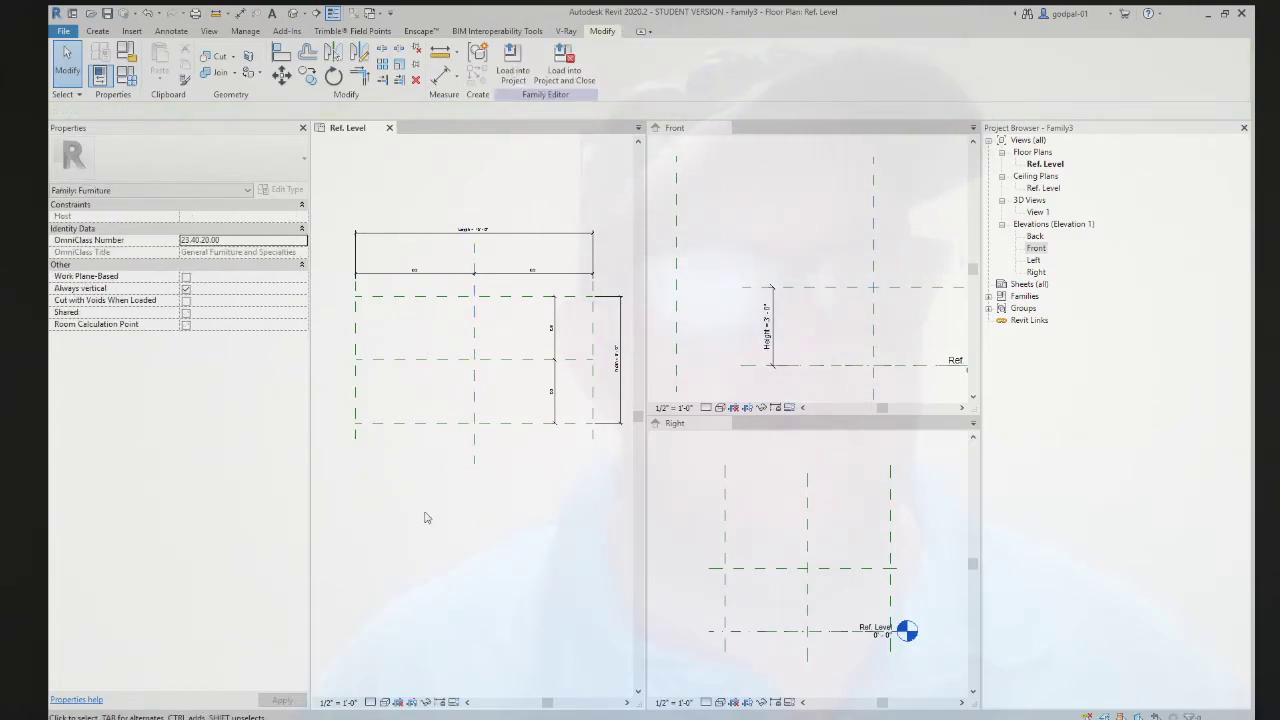
{"action": "left_click", "coordinate": [417, 238]}
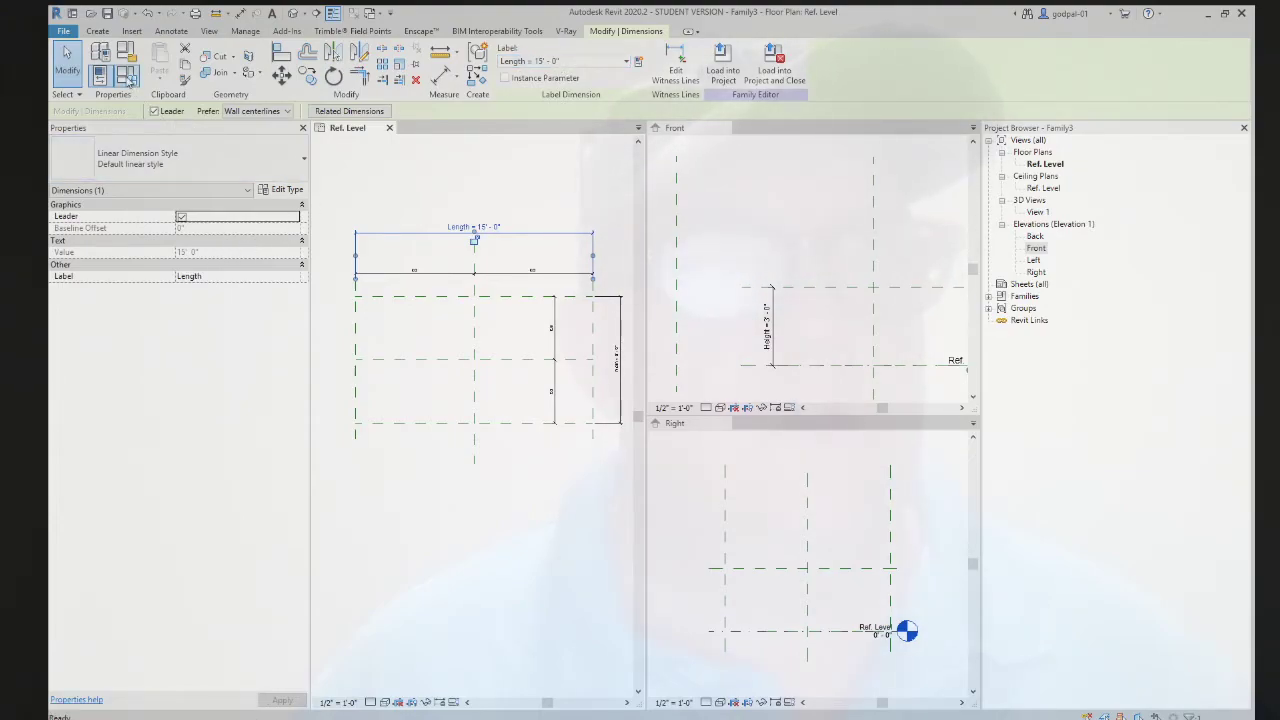
{"action": "left_click", "coordinate": [126, 76]}
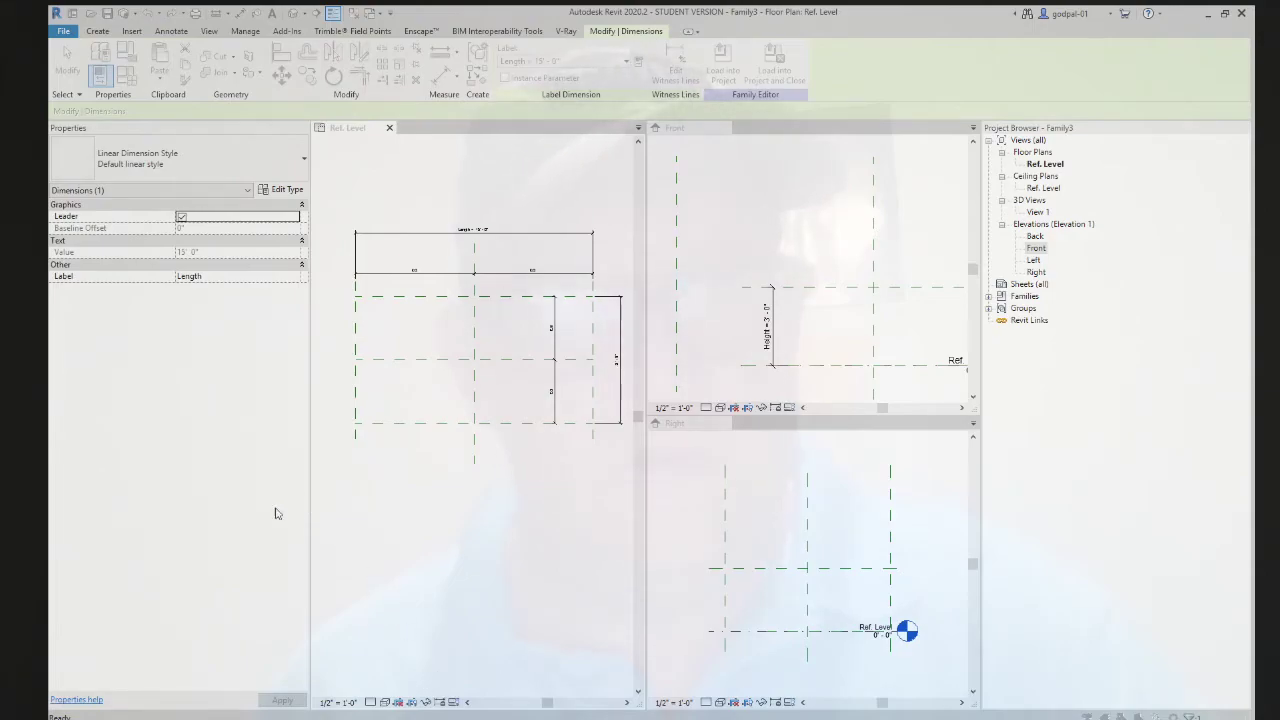
{"action": "left_click", "coordinate": [423, 681]}
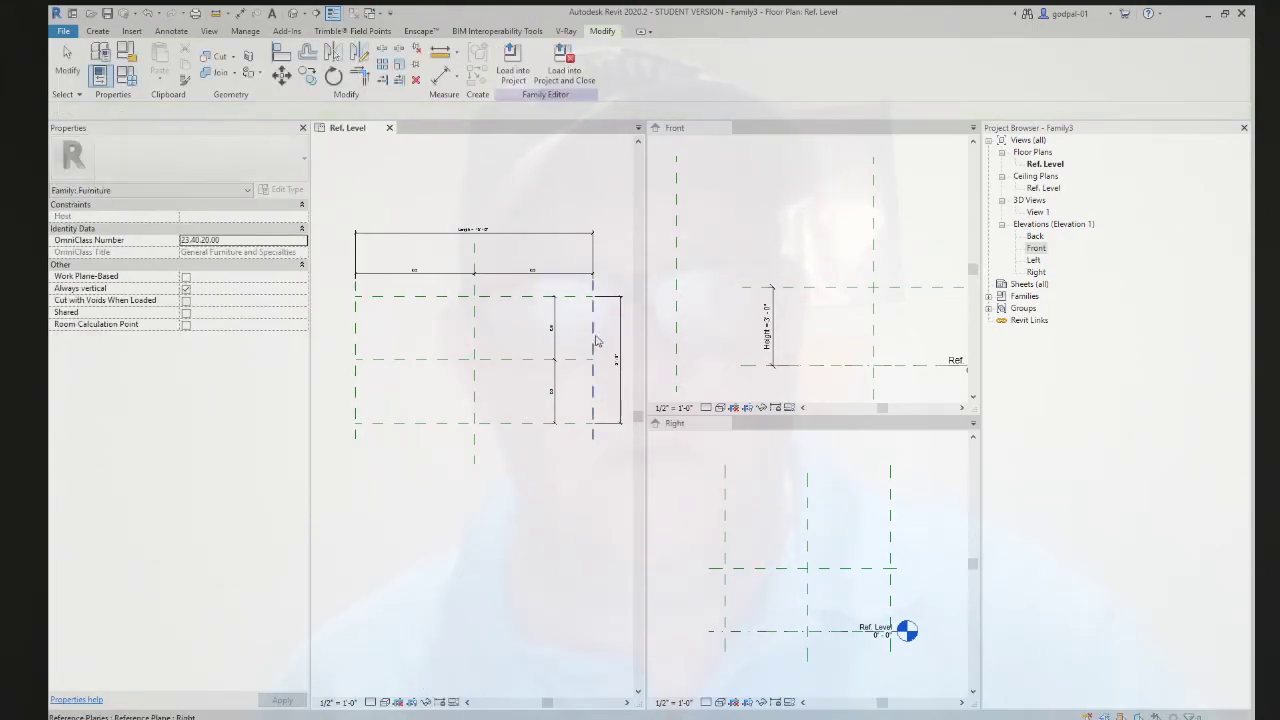
{"action": "left_click", "coordinate": [148, 12]}
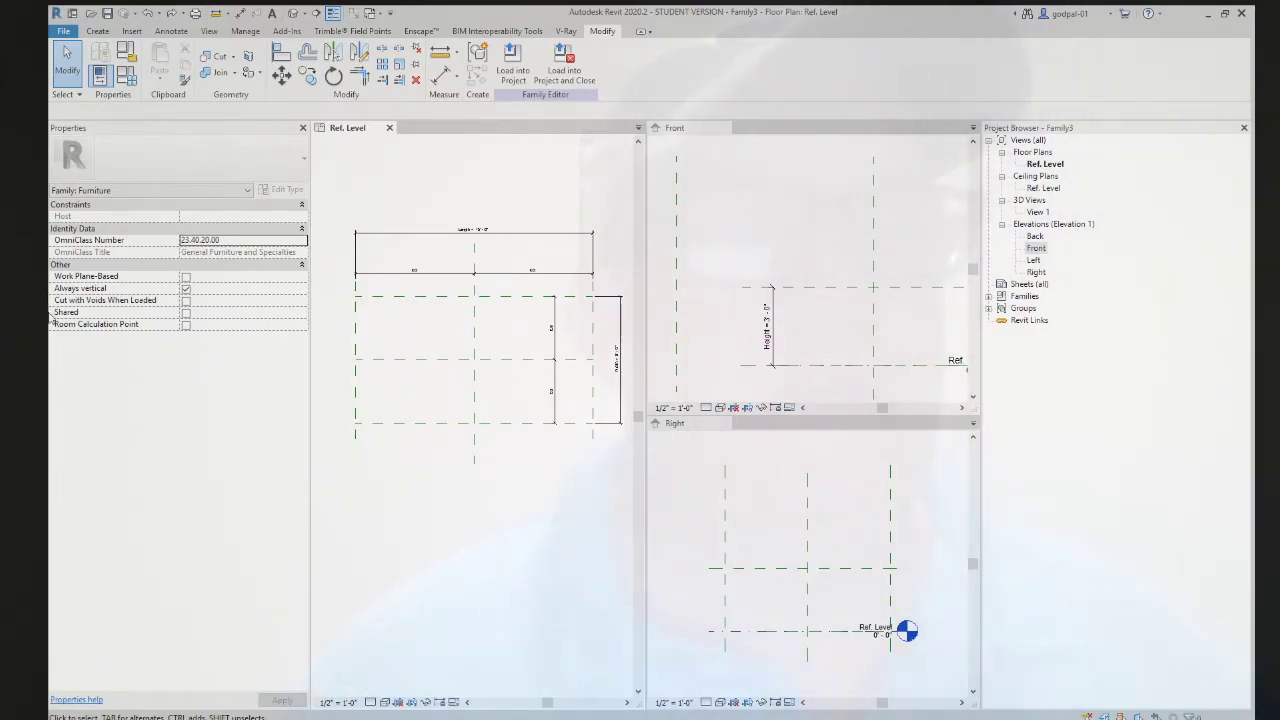
{"action": "left_click", "coordinate": [130, 82]}
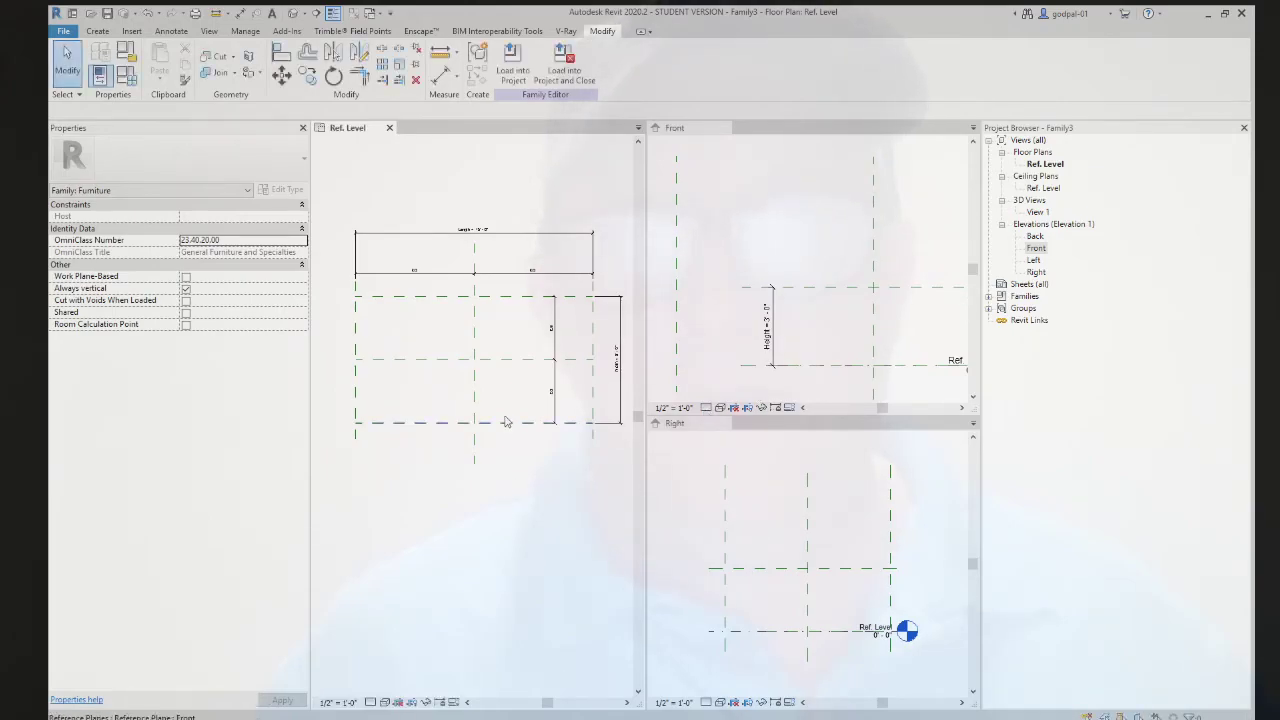
{"action": "left_click", "coordinate": [355, 325]}
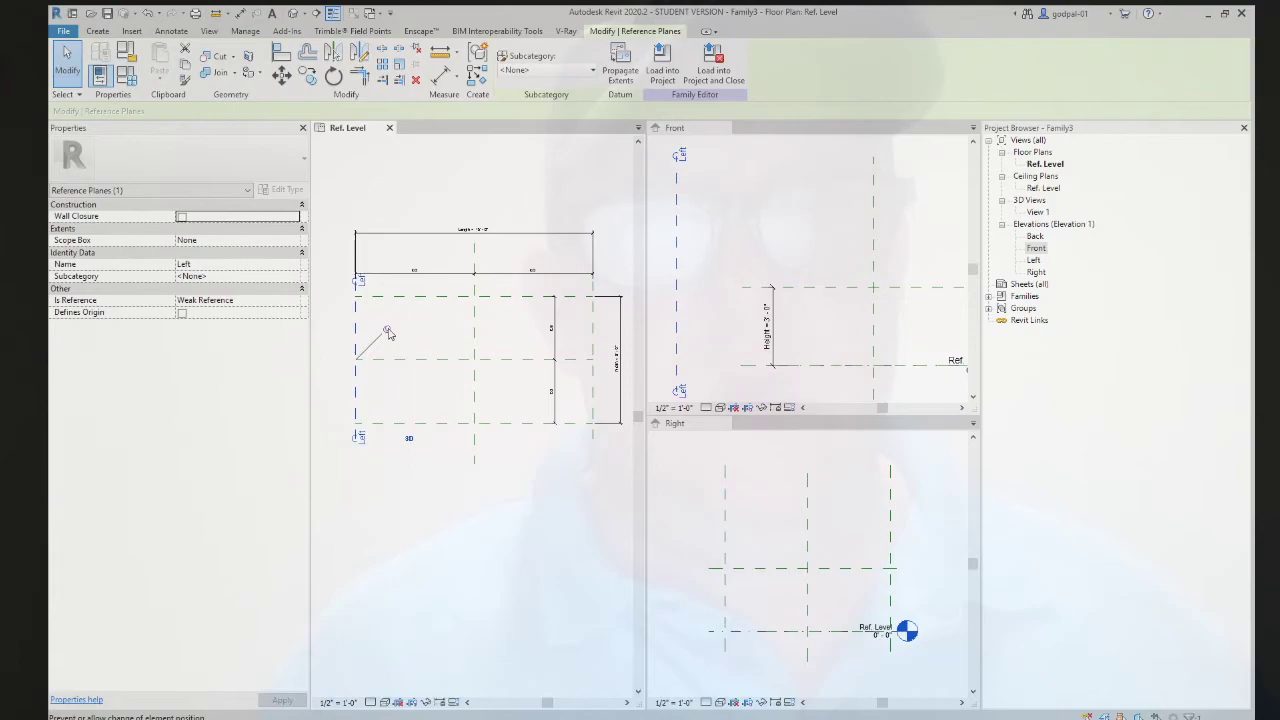
- Zoom to fit (ZF) and window-select the entire Ref. Level plan drawing
{"action": "left_click", "coordinate": [449, 337]}
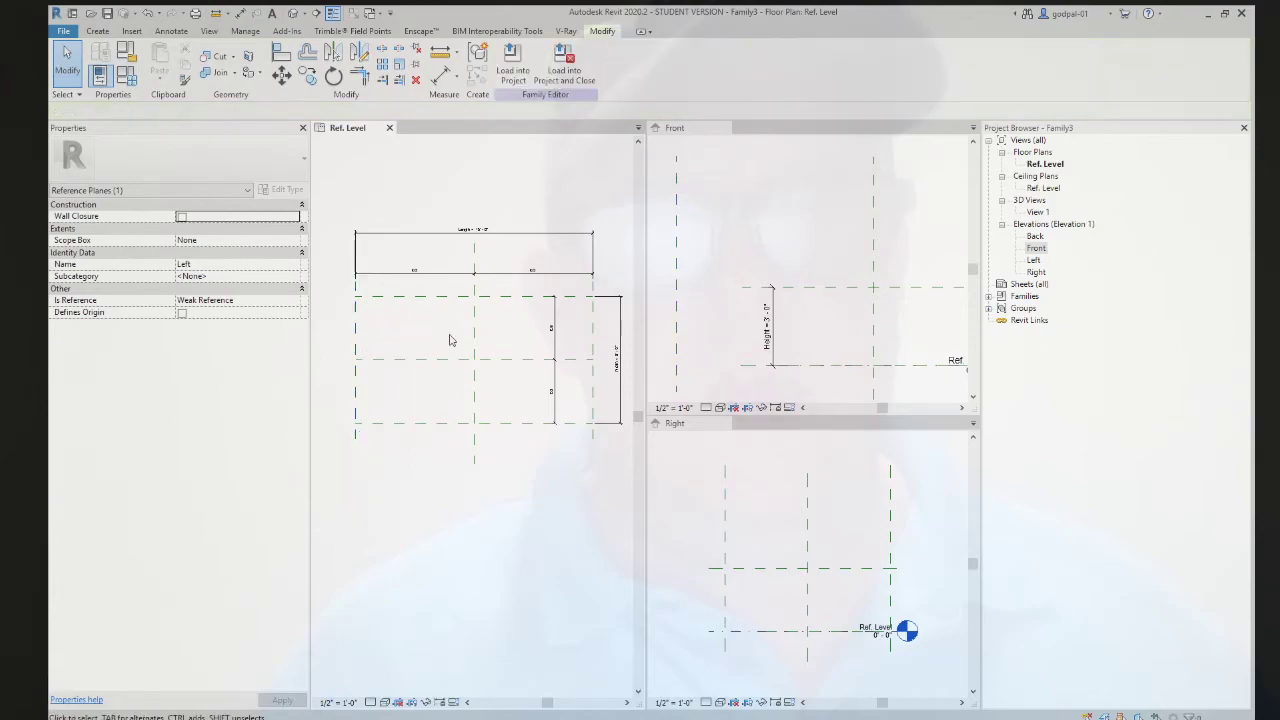
{"action": "left_click", "coordinate": [356, 342]}
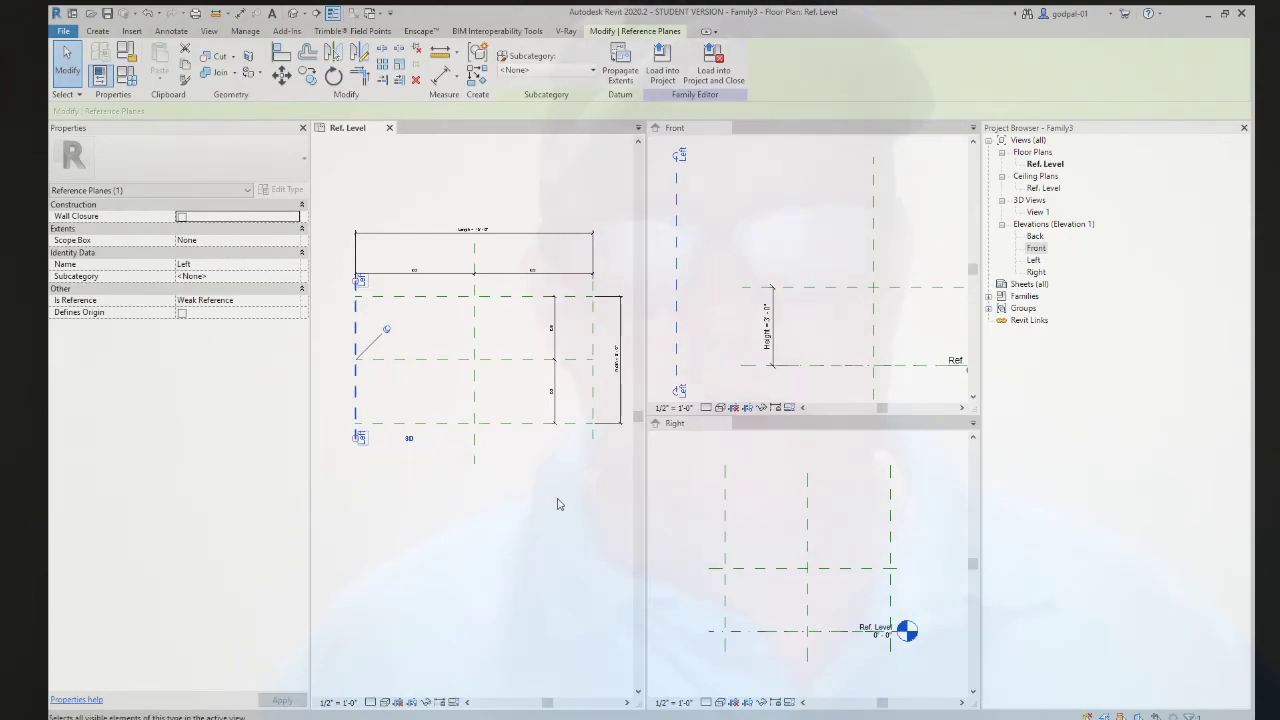
{"action": "key", "text": "z"}
{"action": "key", "text": "f"}
{"action": "left_click", "coordinate": [360, 354]}
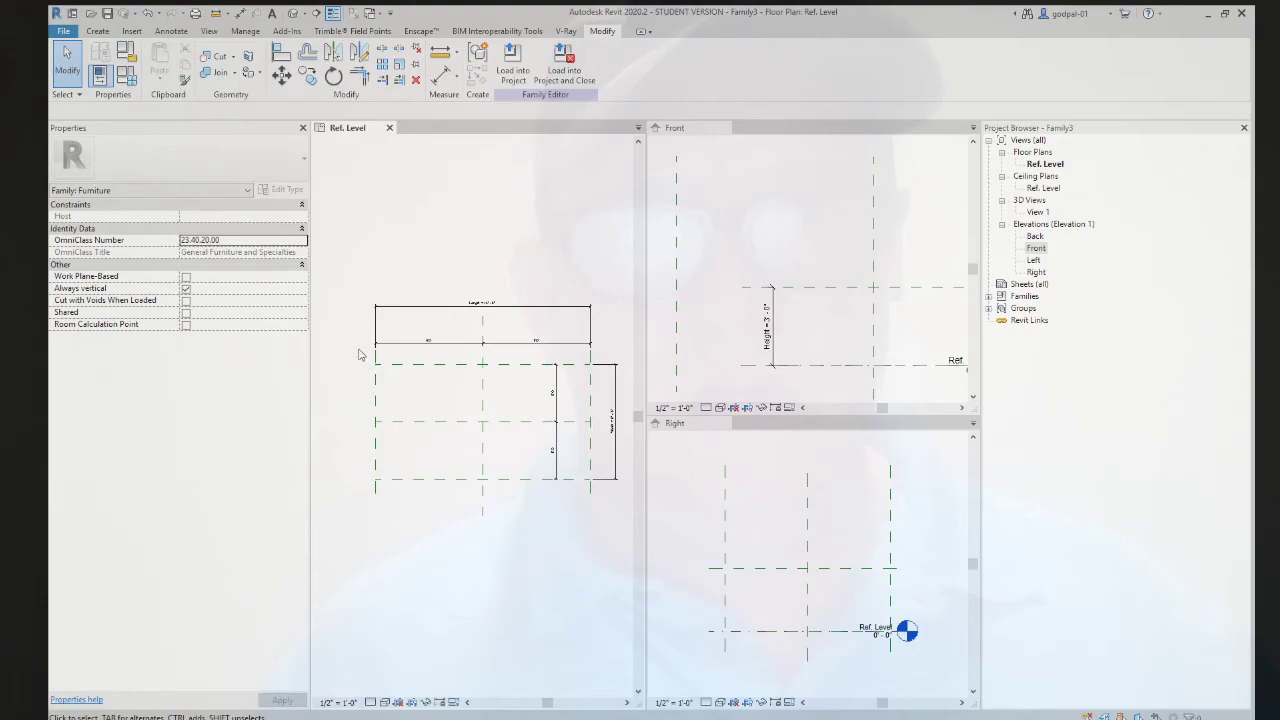
{"action": "mouse_move", "coordinate": [356, 326]}
{"action": "left_mouse_down"}
{"action": "mouse_move", "coordinate": [372, 366]}
{"action": "mouse_move", "coordinate": [538, 490]}
{"action": "mouse_move", "coordinate": [620, 527]}
{"action": "left_mouse_up"}
{"action": "left_click_drag", "start_coordinate": [340, 259], "coordinate": [622, 568]}
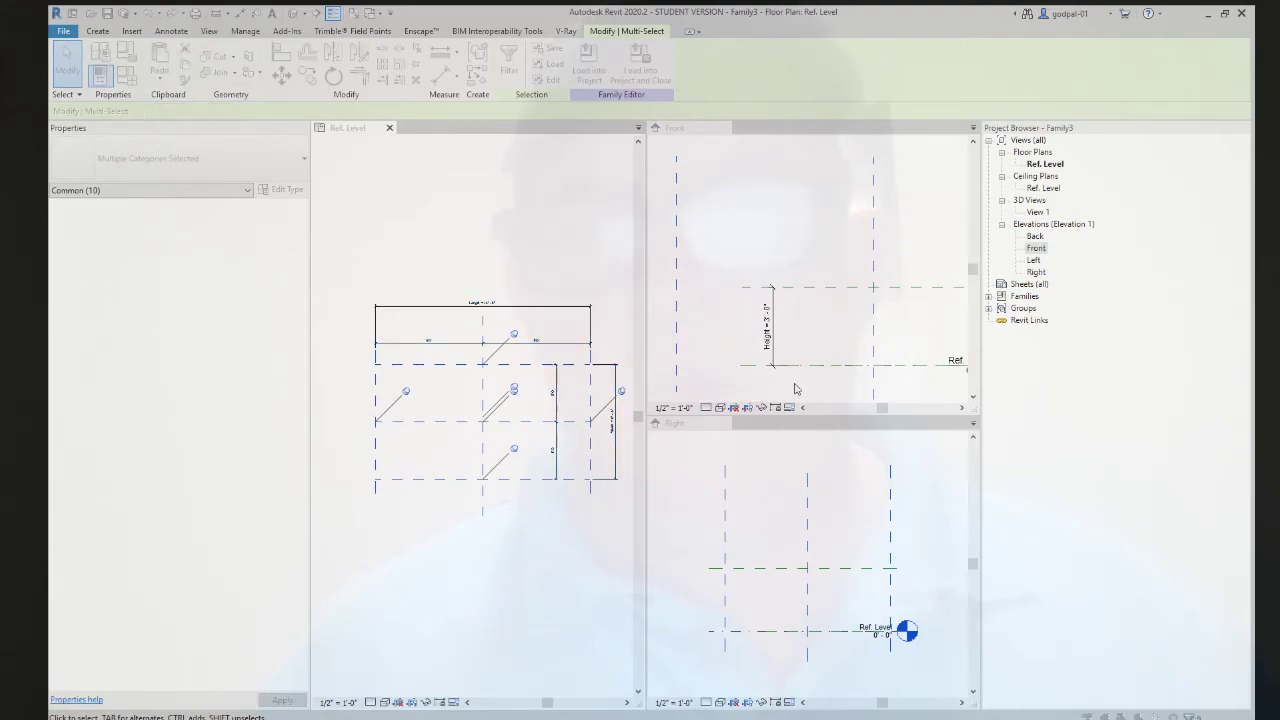
- Filter the selection to the reference planes, pin them, and clear the selection
{"action": "left_click", "coordinate": [527, 340], "text": "shift"}
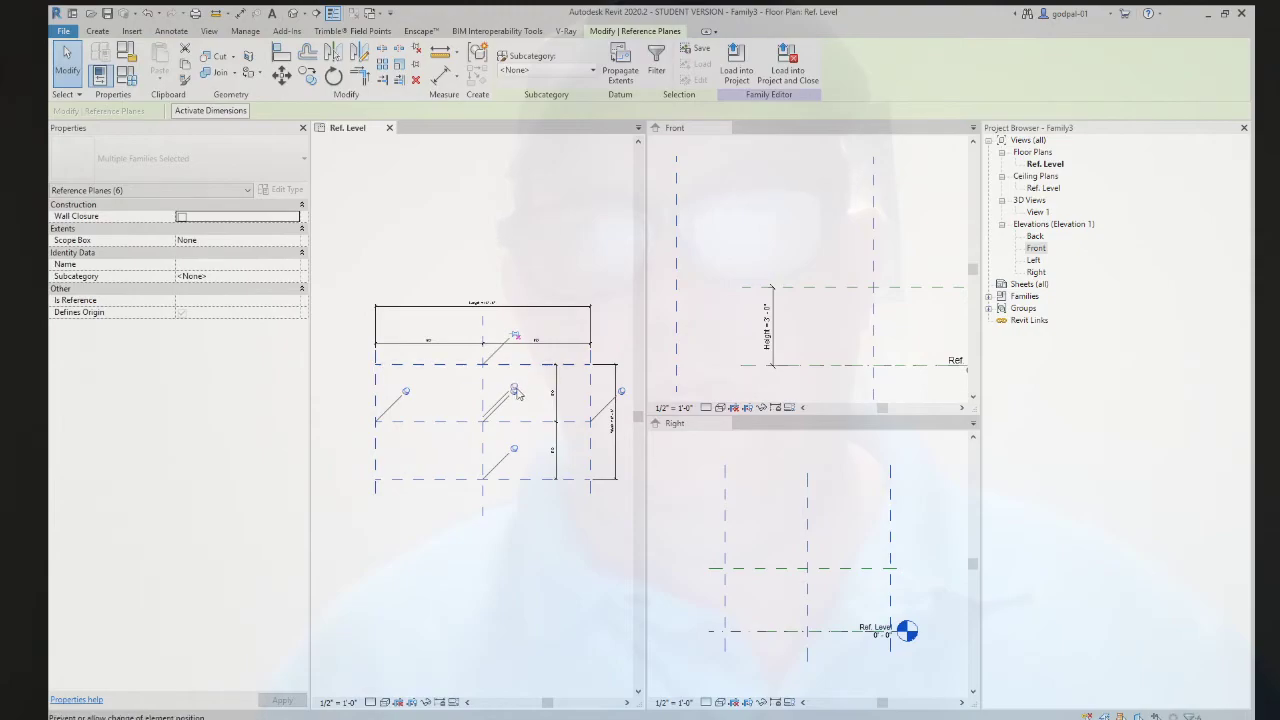
{"action": "left_click", "coordinate": [515, 451]}
{"action": "left_click", "coordinate": [406, 391]}
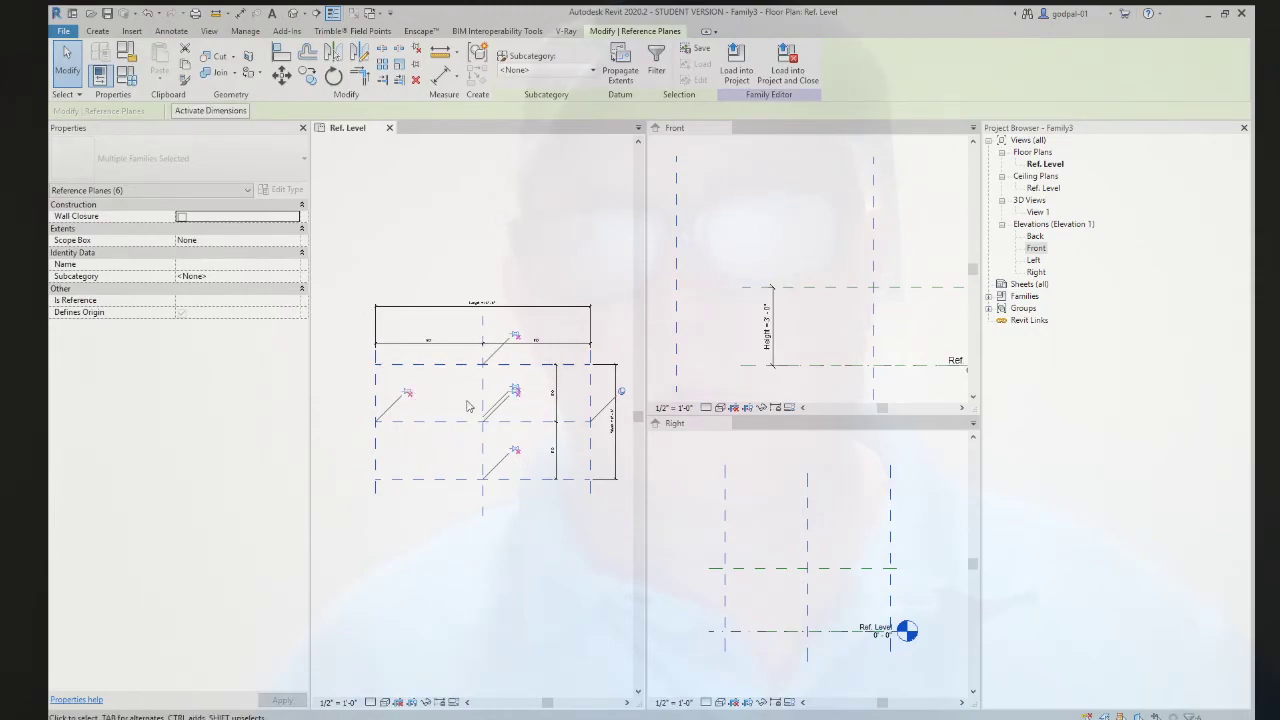
{"action": "left_click", "coordinate": [622, 393]}
{"action": "left_click", "coordinate": [568, 220]}
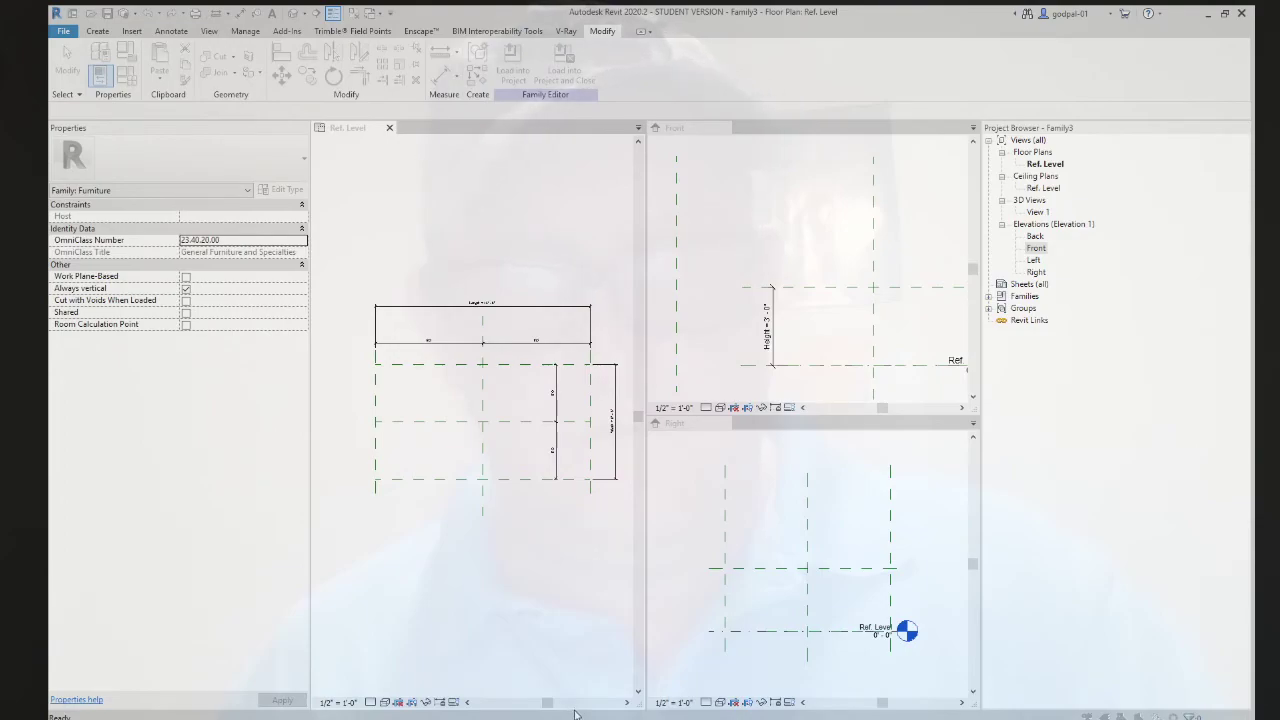
- Flex the family to a shorter Length and a narrower Width, pulling the reference planes together
{"action": "key", "text": "ctrl+z"}
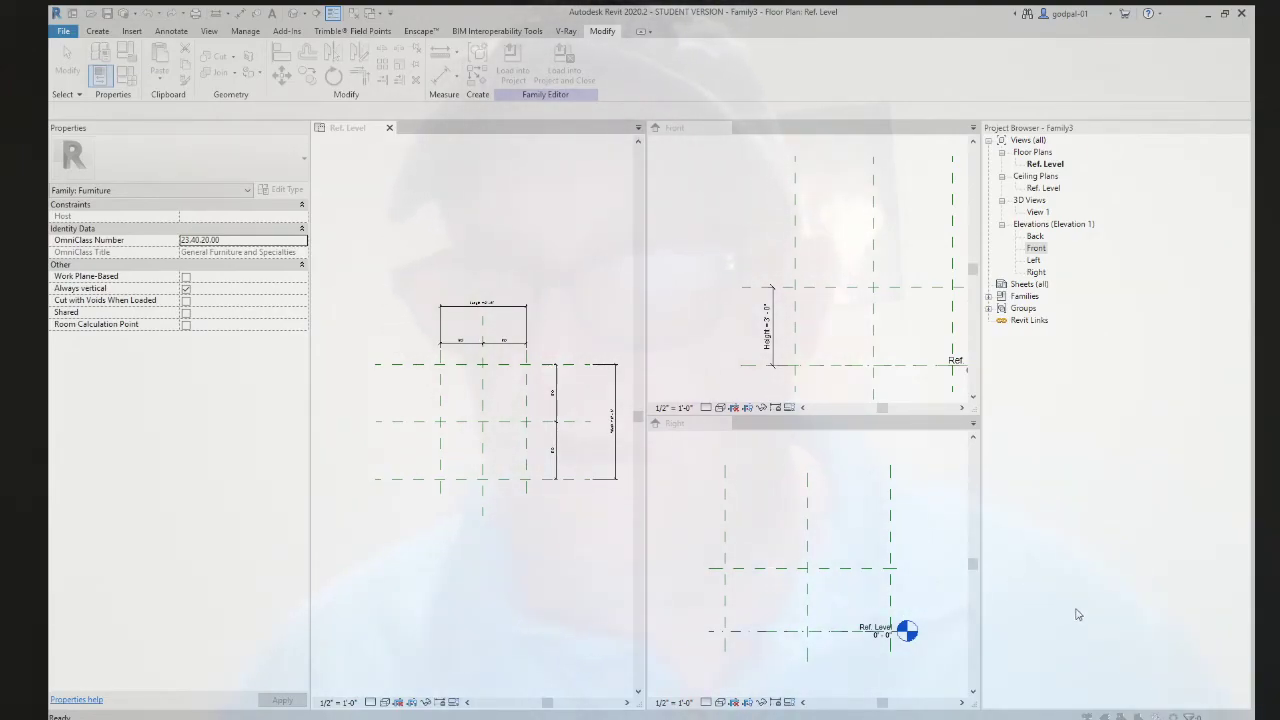
{"action": "key", "text": "ctrl+z"}
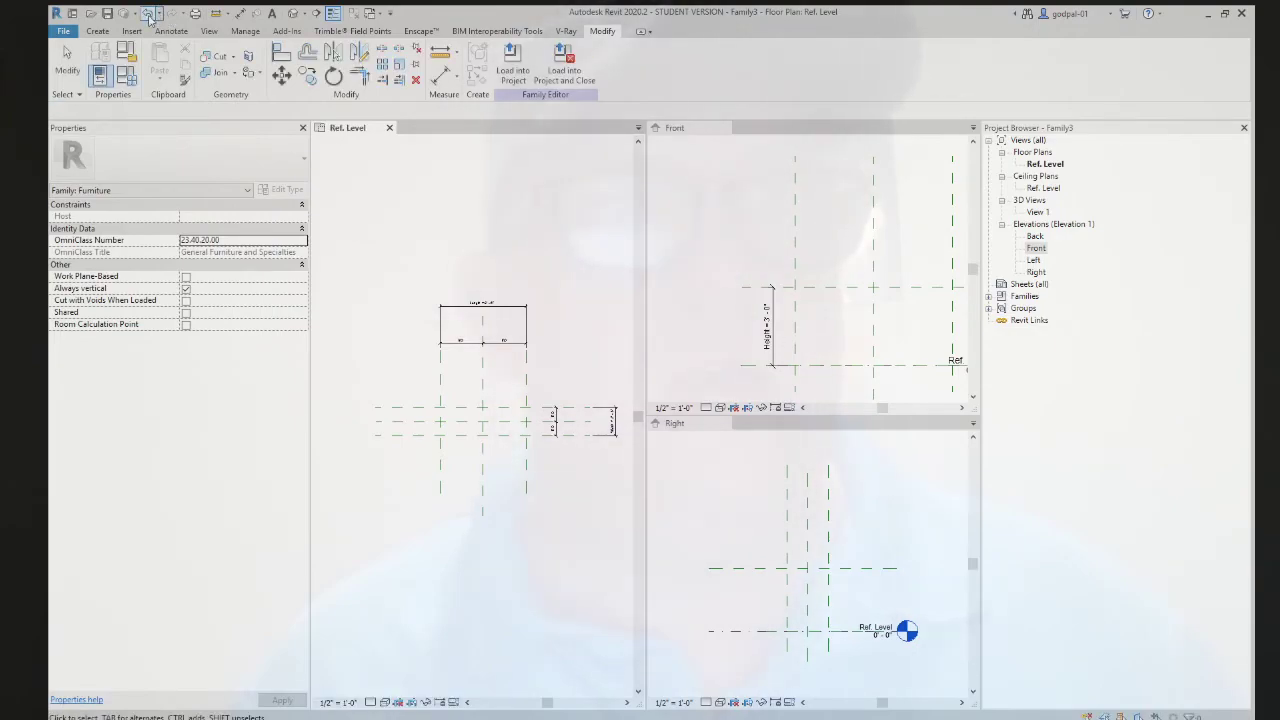
- Switch from the family editor to Project5's Level 1 floor plan
{"action": "left_click", "coordinate": [147, 14]}
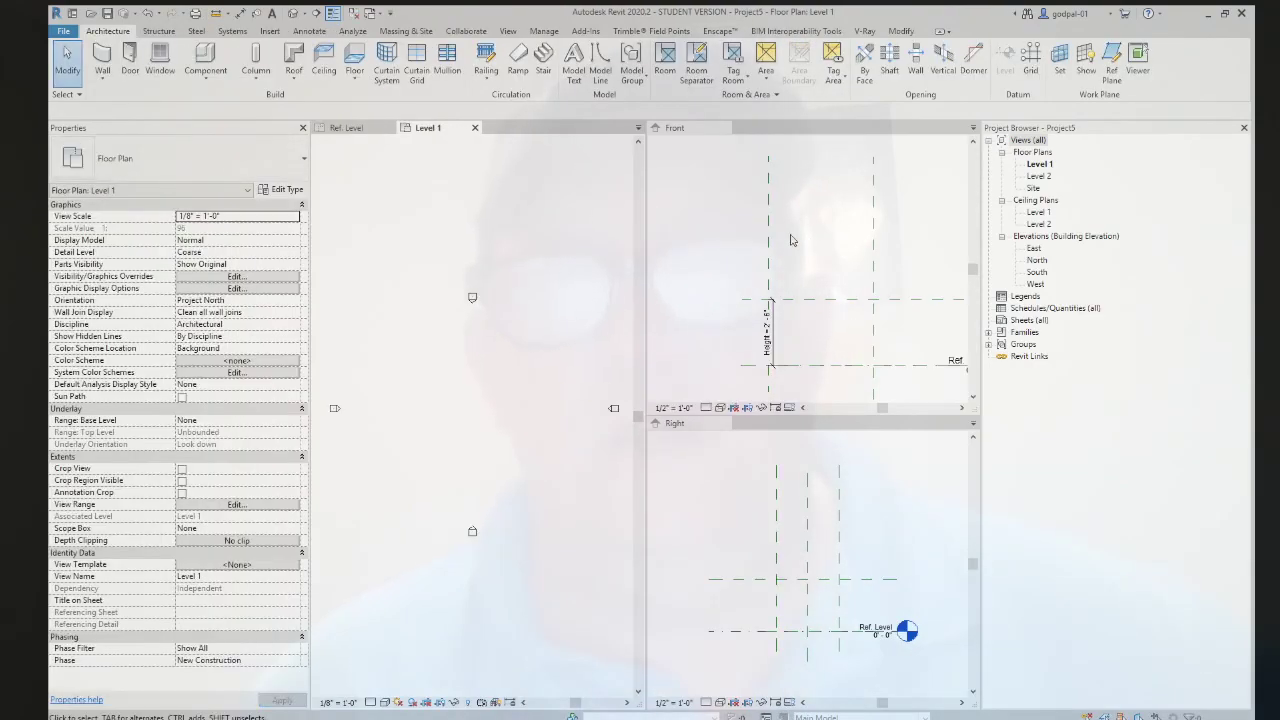
- Make the family's Front elevation active and set it to wireframe display with WF
{"action": "left_click", "coordinate": [743, 244]}
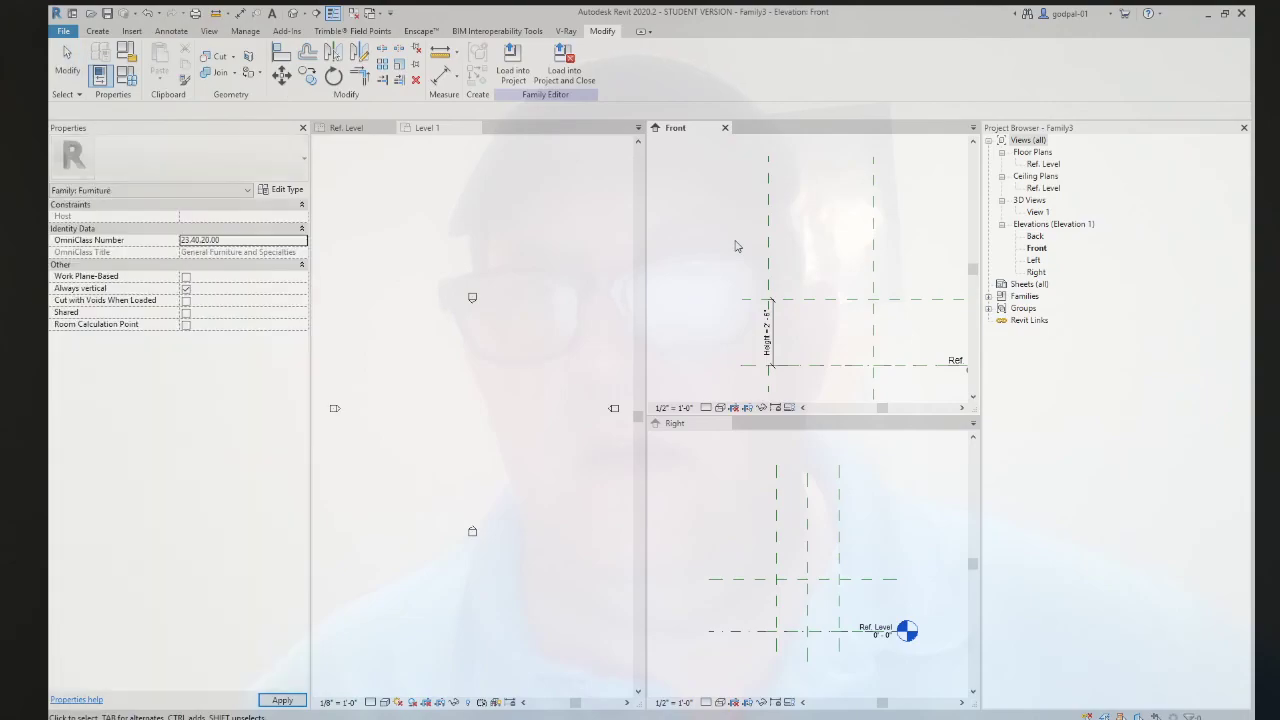
{"action": "left_click", "coordinate": [897, 536]}
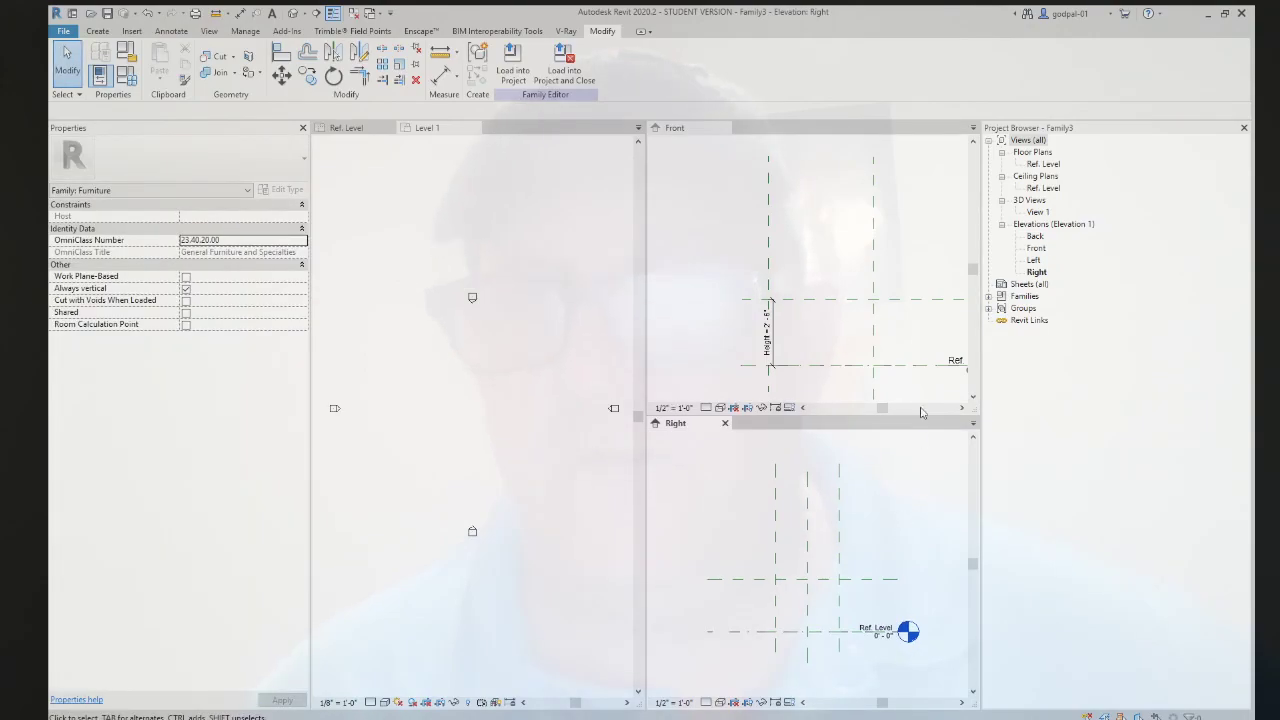
{"action": "left_click", "coordinate": [845, 328]}
{"action": "scroll", "coordinate": [888, 268], "scroll_direction": "down", "scroll_amount": 2}
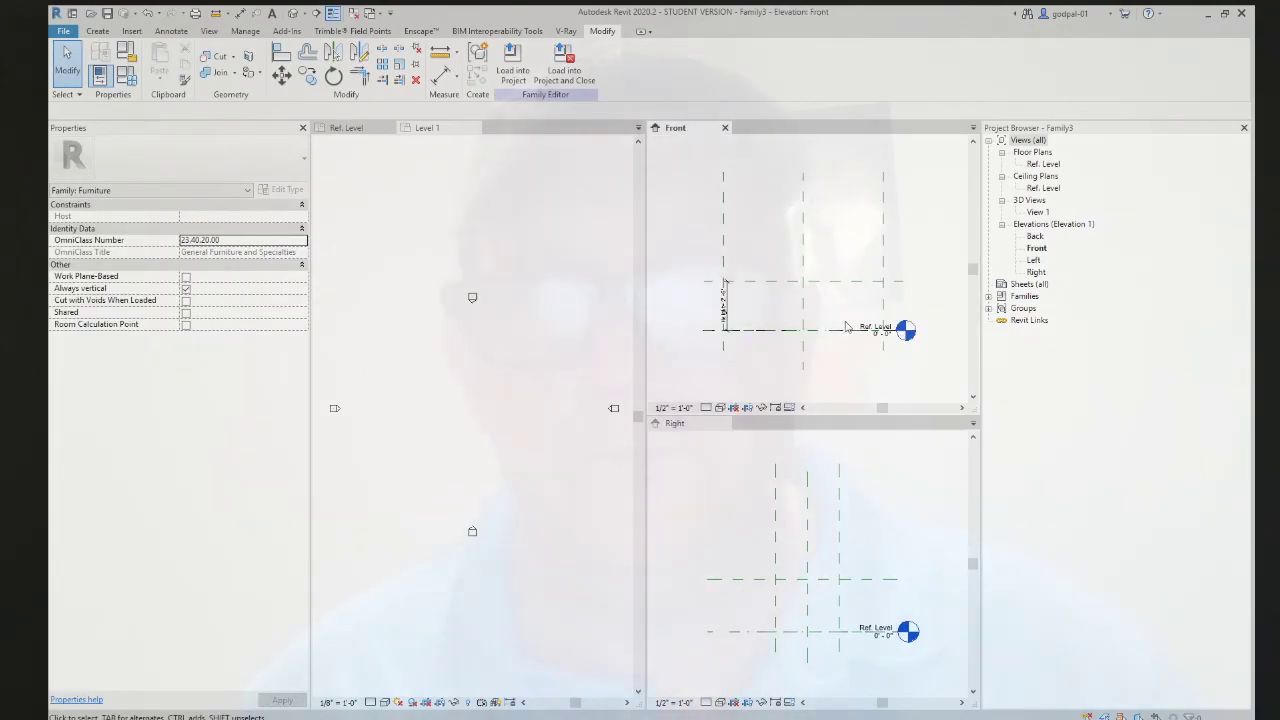
{"action": "key", "text": "w"}
{"action": "key", "text": "f"}
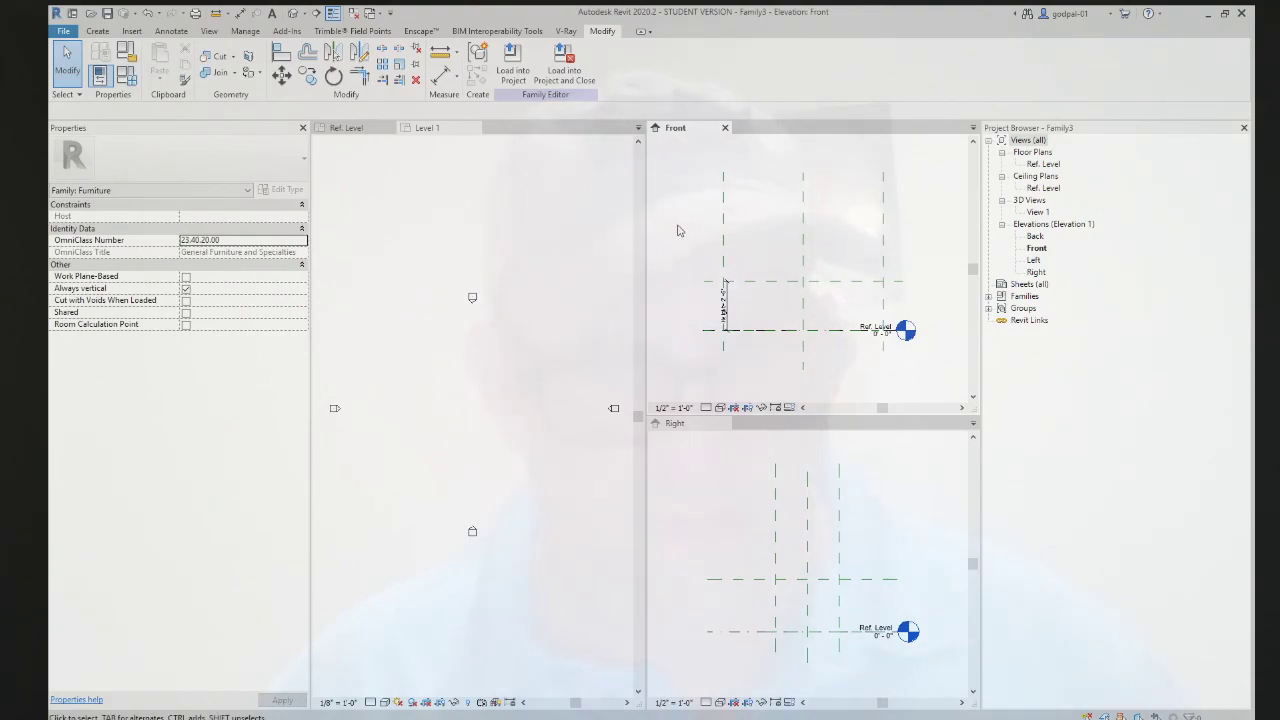
- Tile all open views, activating Level 1, then the family's Front elevation
{"action": "key", "text": "t"}
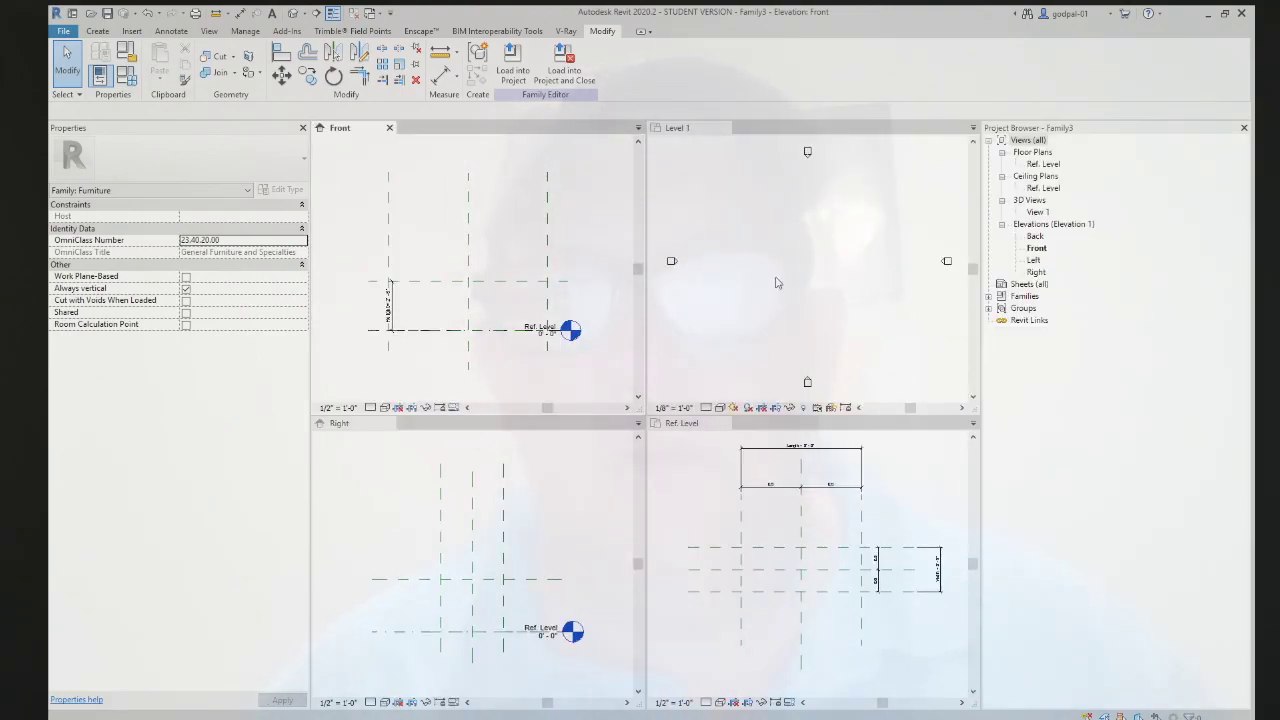
{"action": "left_click", "coordinate": [780, 261]}
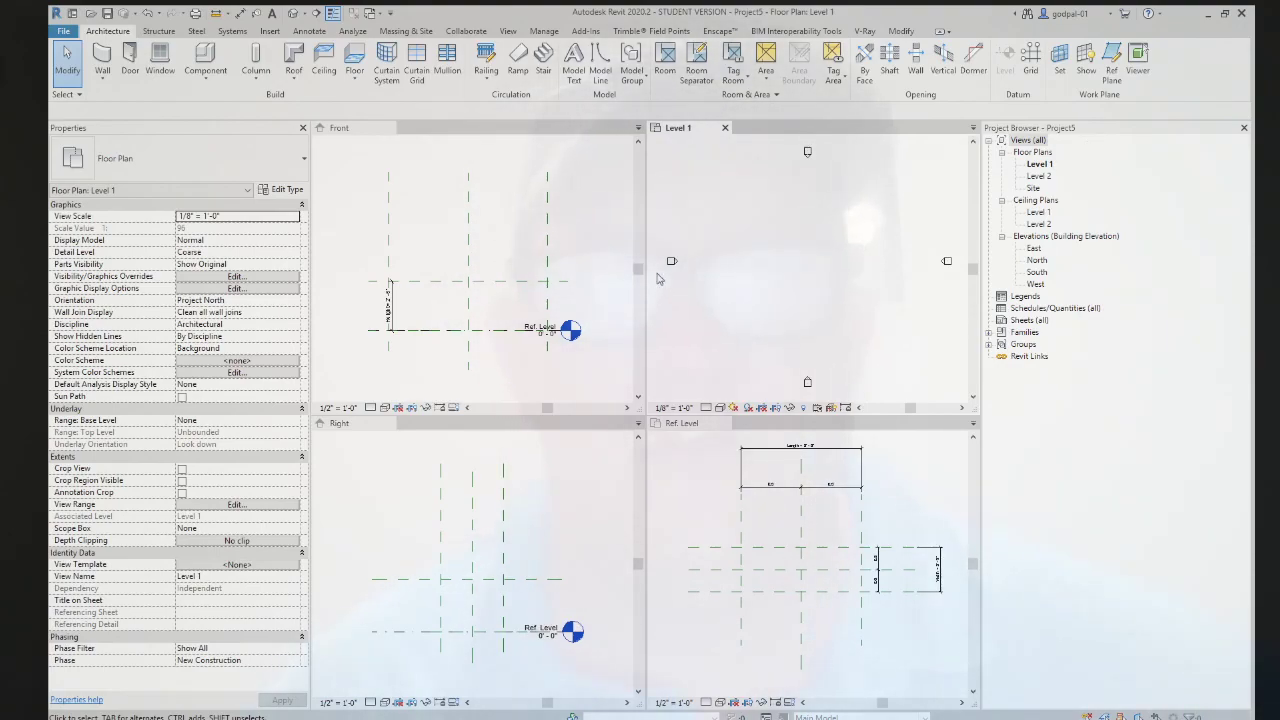
{"action": "left_click", "coordinate": [525, 245]}
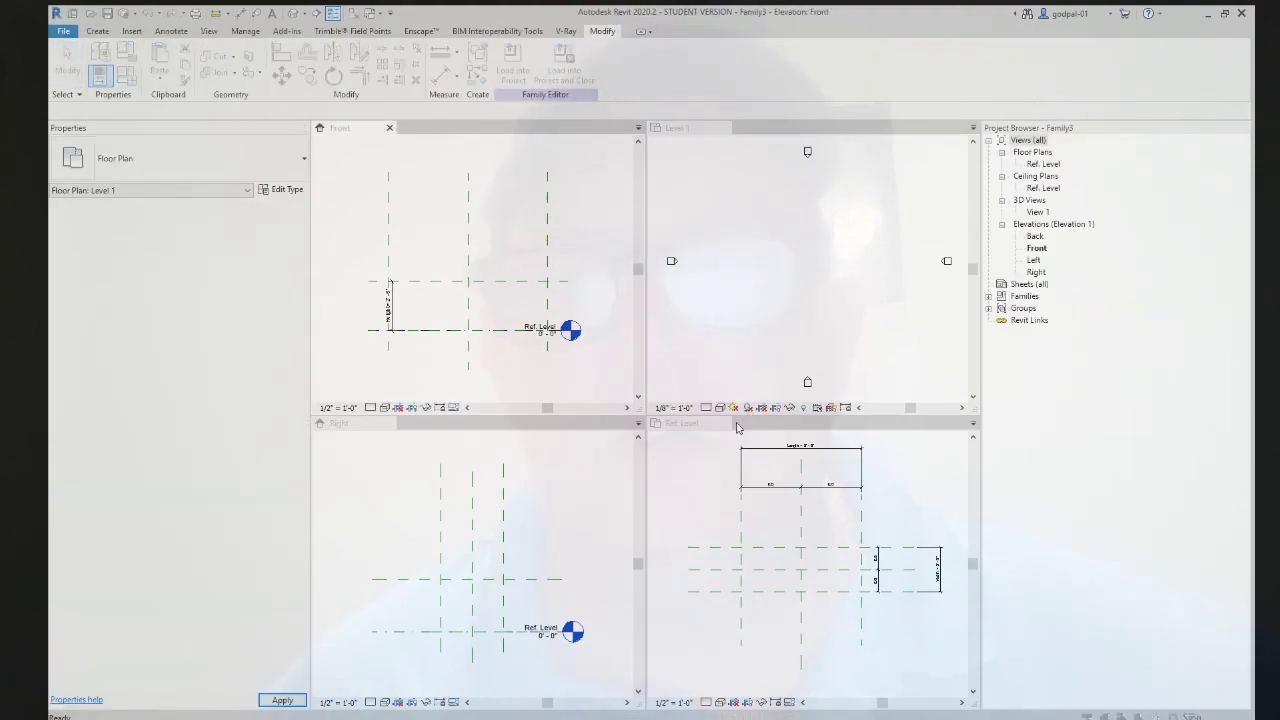
- Load Family3 into Project5 without placing it, then select and clear the Level 1 furniture
{"action": "left_click", "coordinate": [512, 62]}
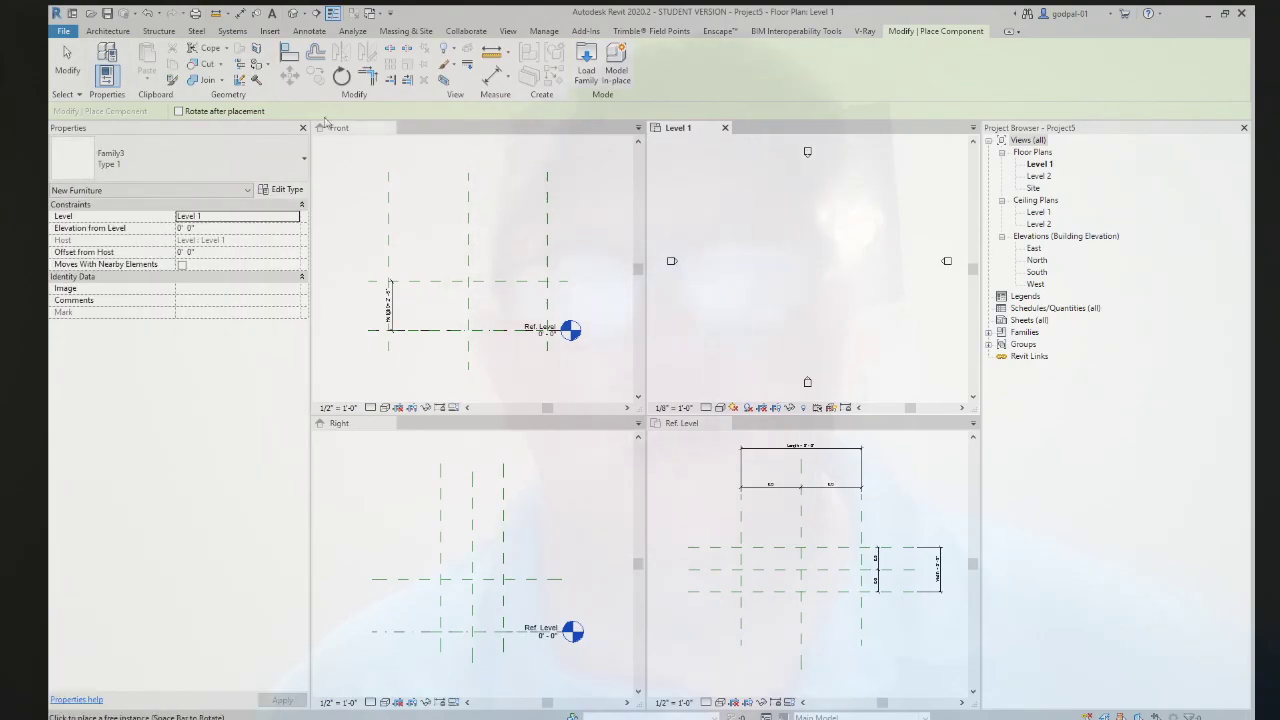
{"action": "key", "text": "Escape"}
{"action": "left_click_drag", "start_coordinate": [774, 222], "coordinate": [882, 340]}
{"action": "left_click", "coordinate": [848, 278]}
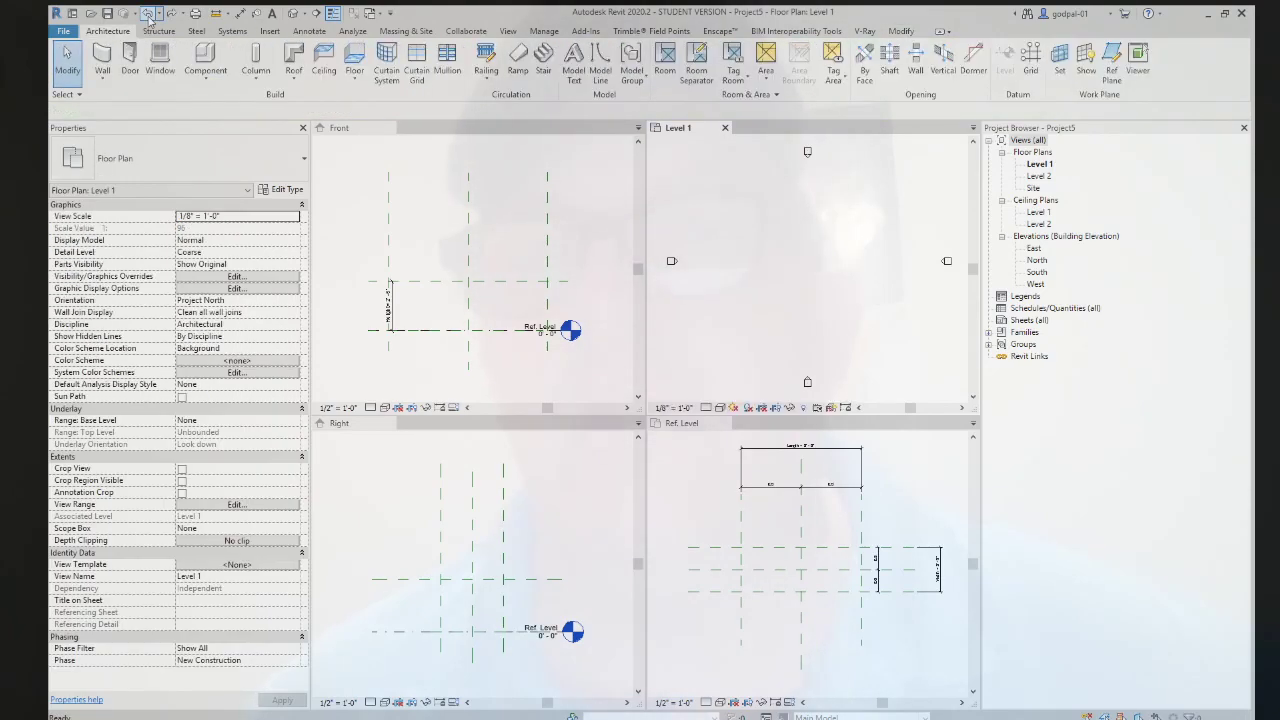